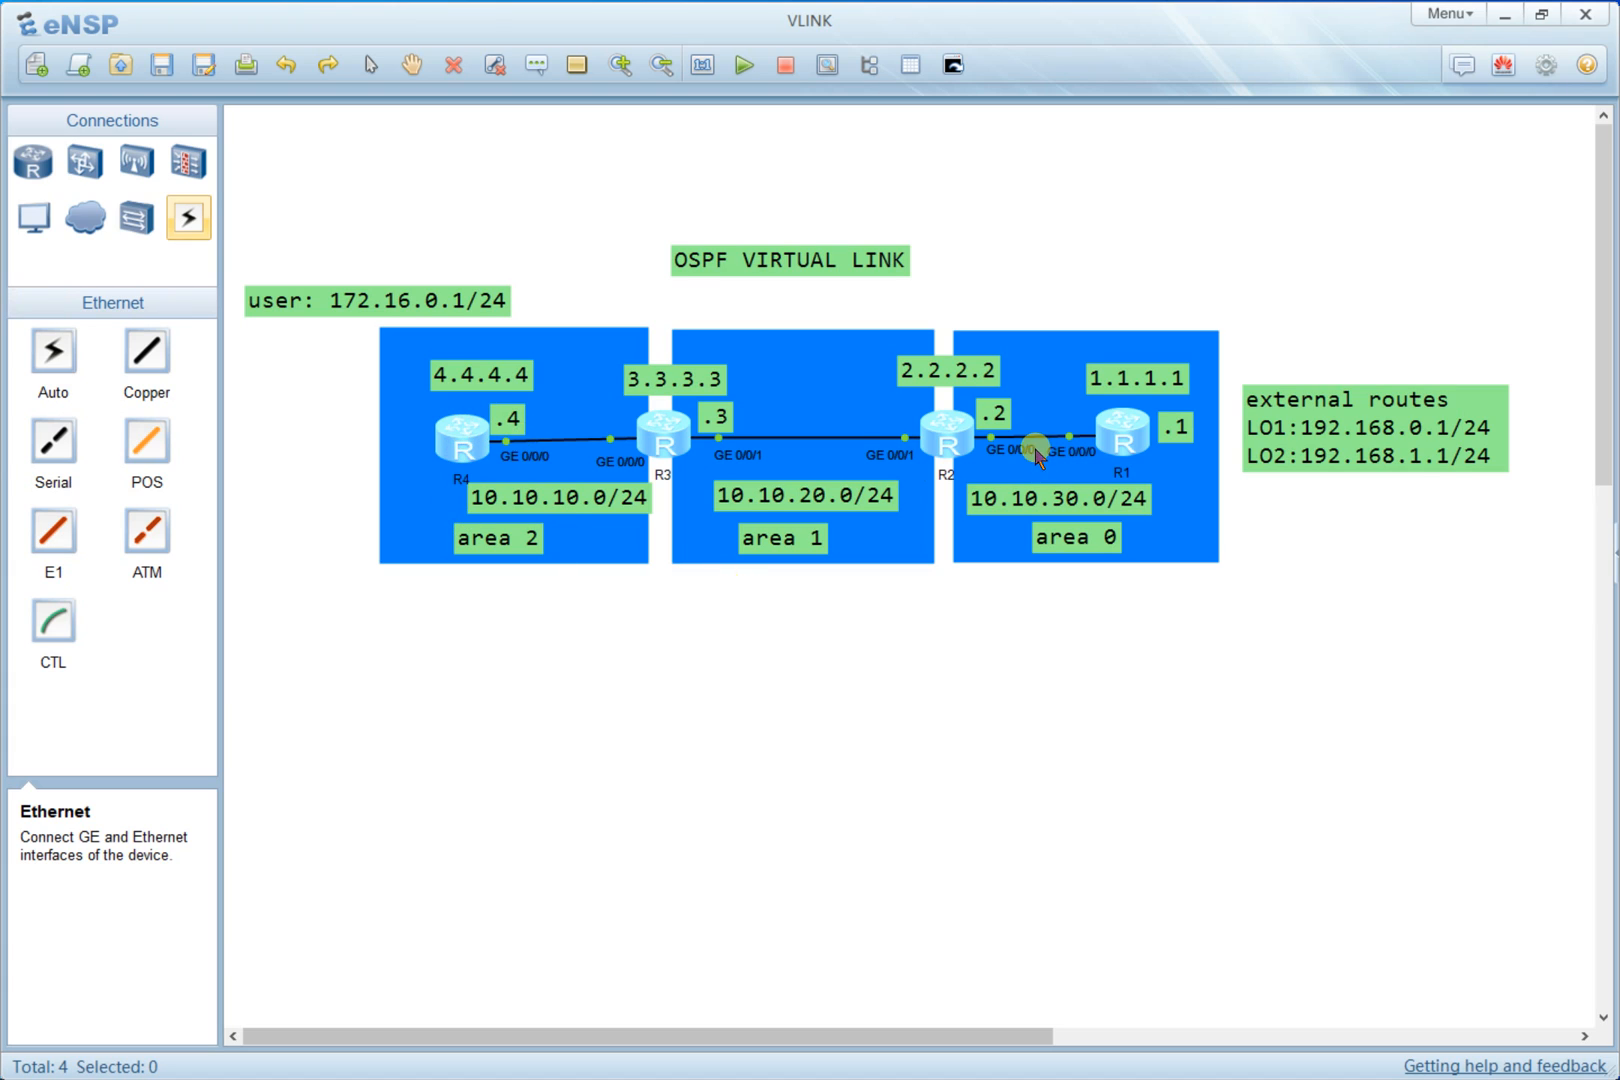
- Open R1's console and display a brief summary of its IP interfaces
double_click(1122, 443)
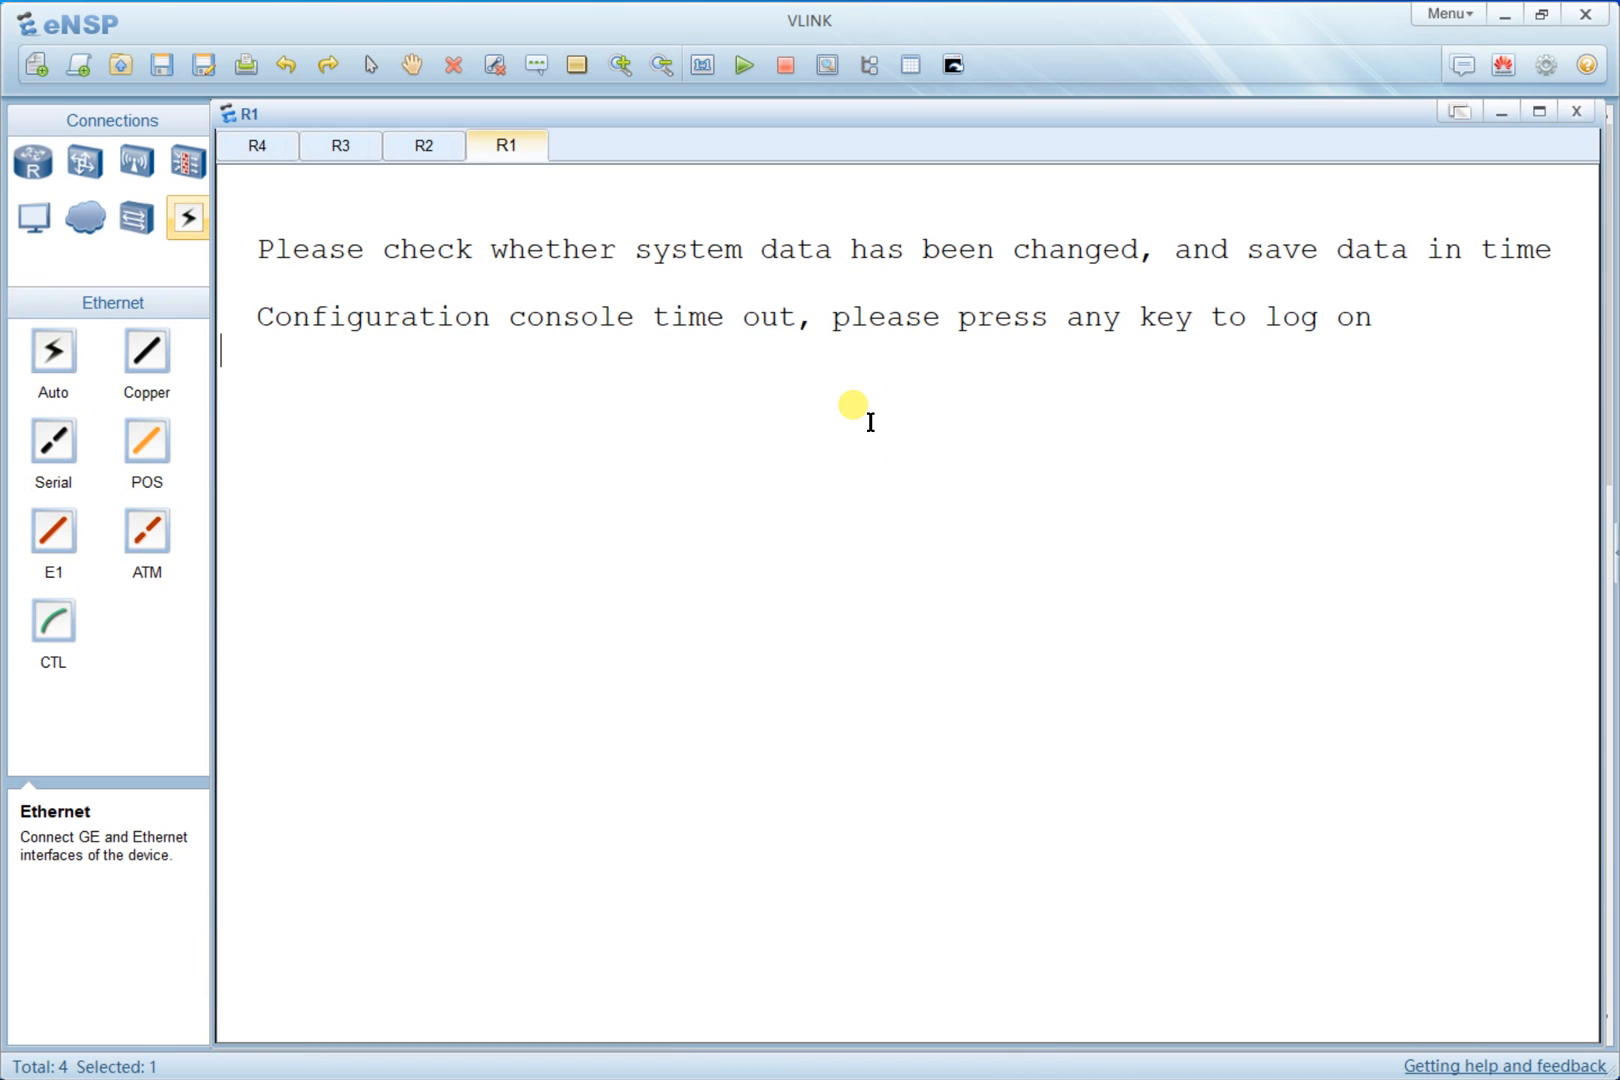
text(dis ip)
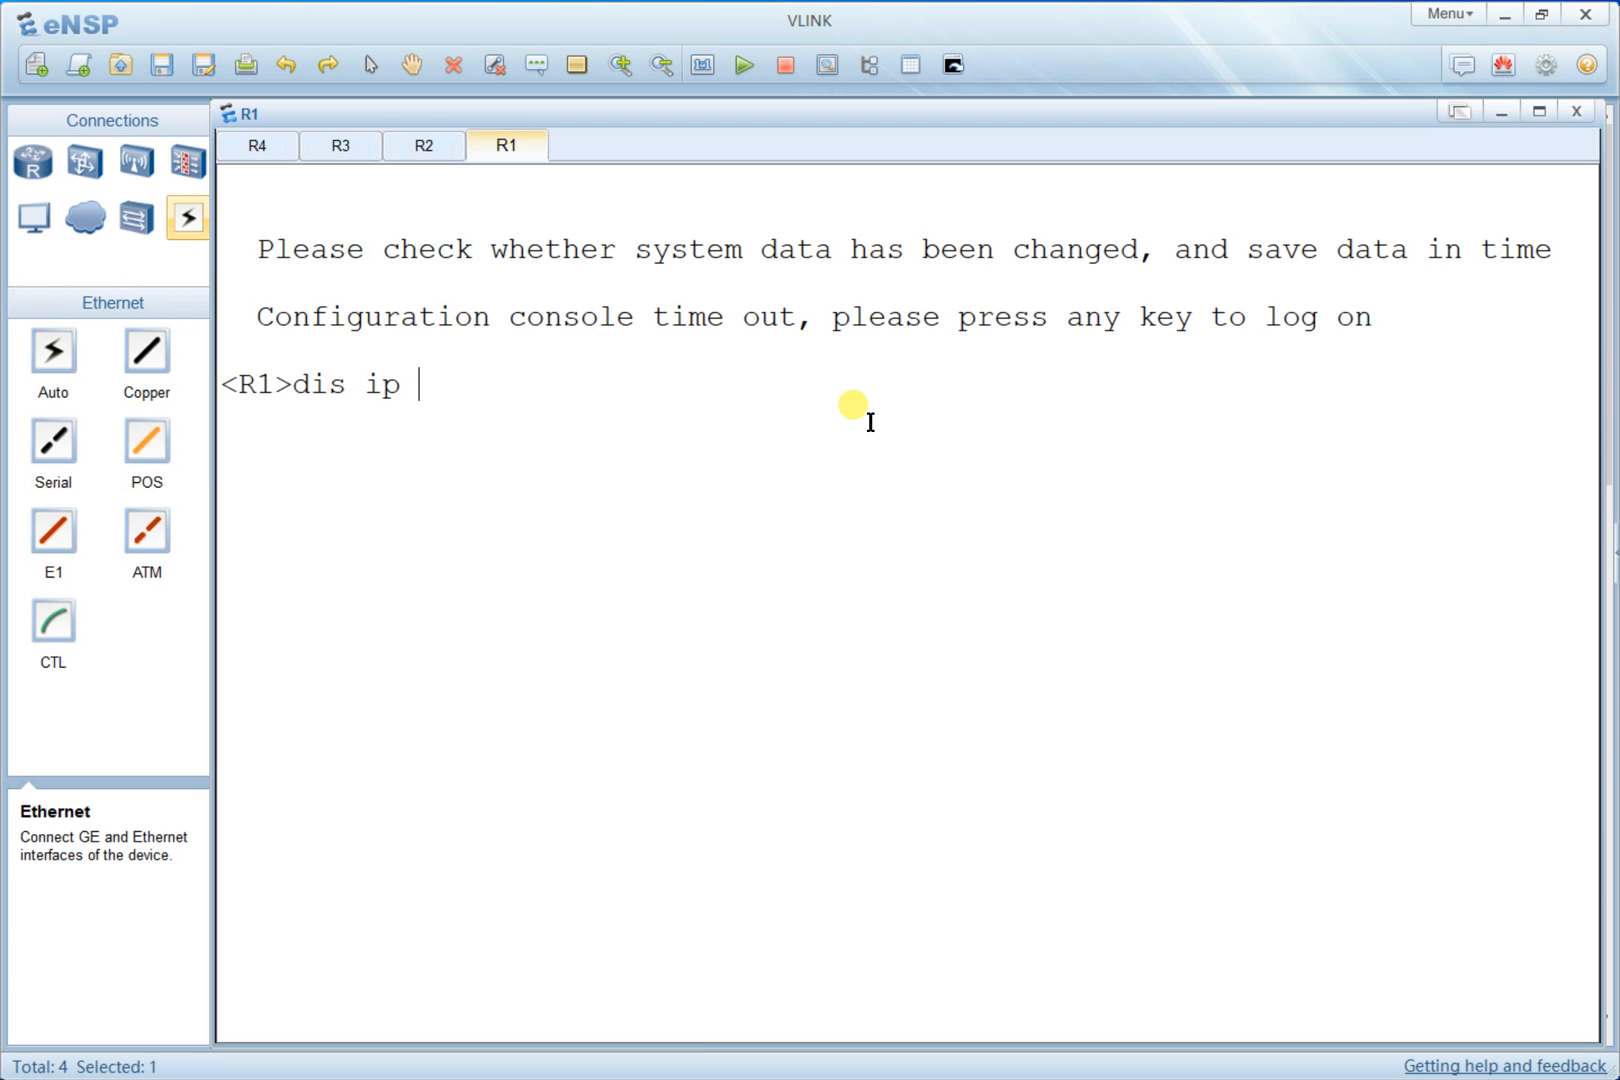
text( interface)
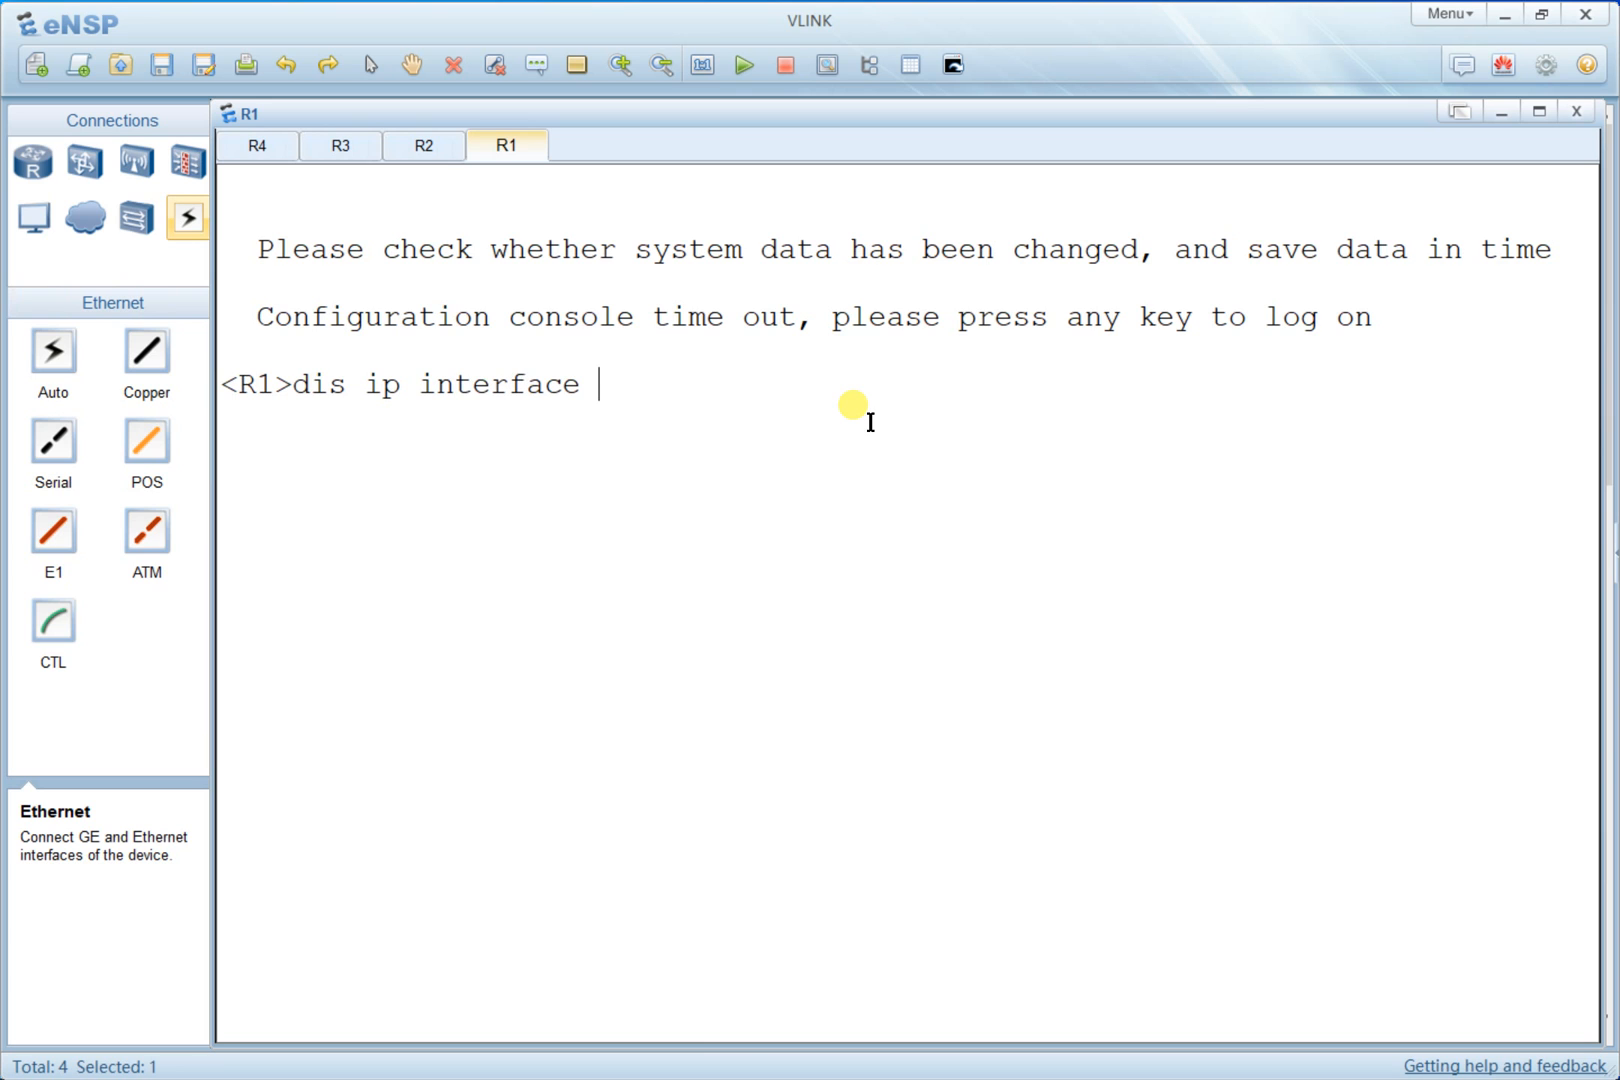
text( brief)
key(Return)
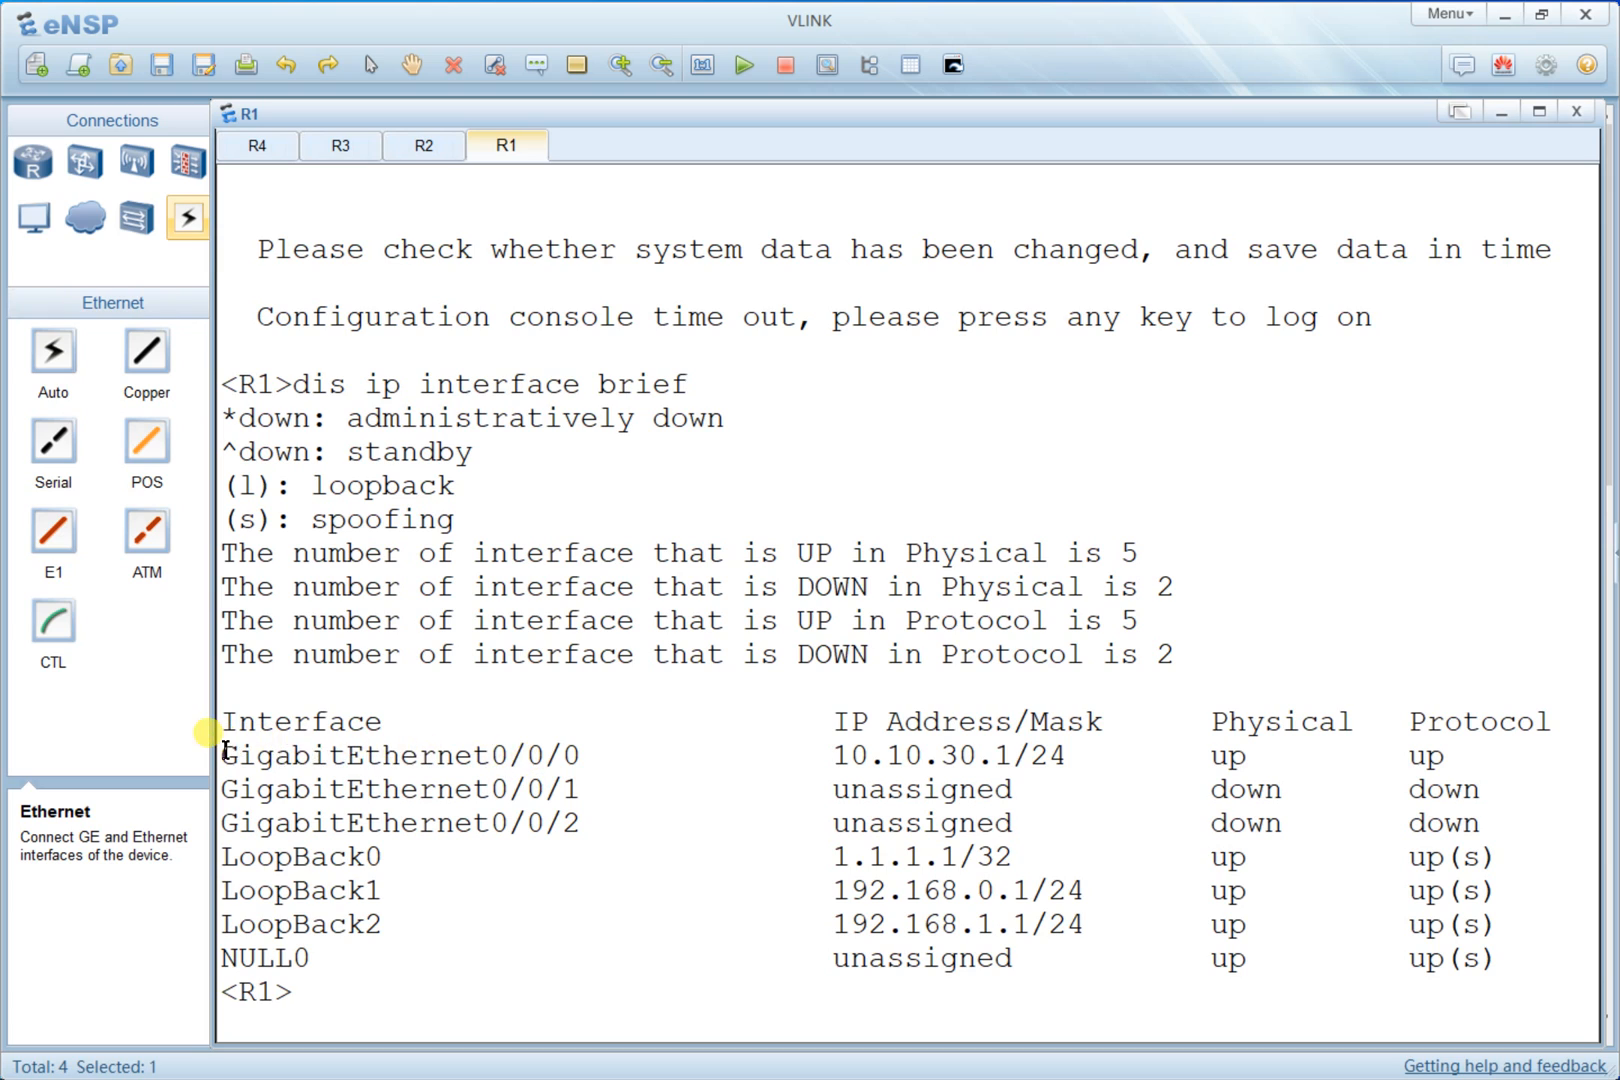
- Highlight R1's GigabitEthernet0/0/0 and loopback address entries in the interface summary, then return to the topology
drag(226, 752, 1080, 752)
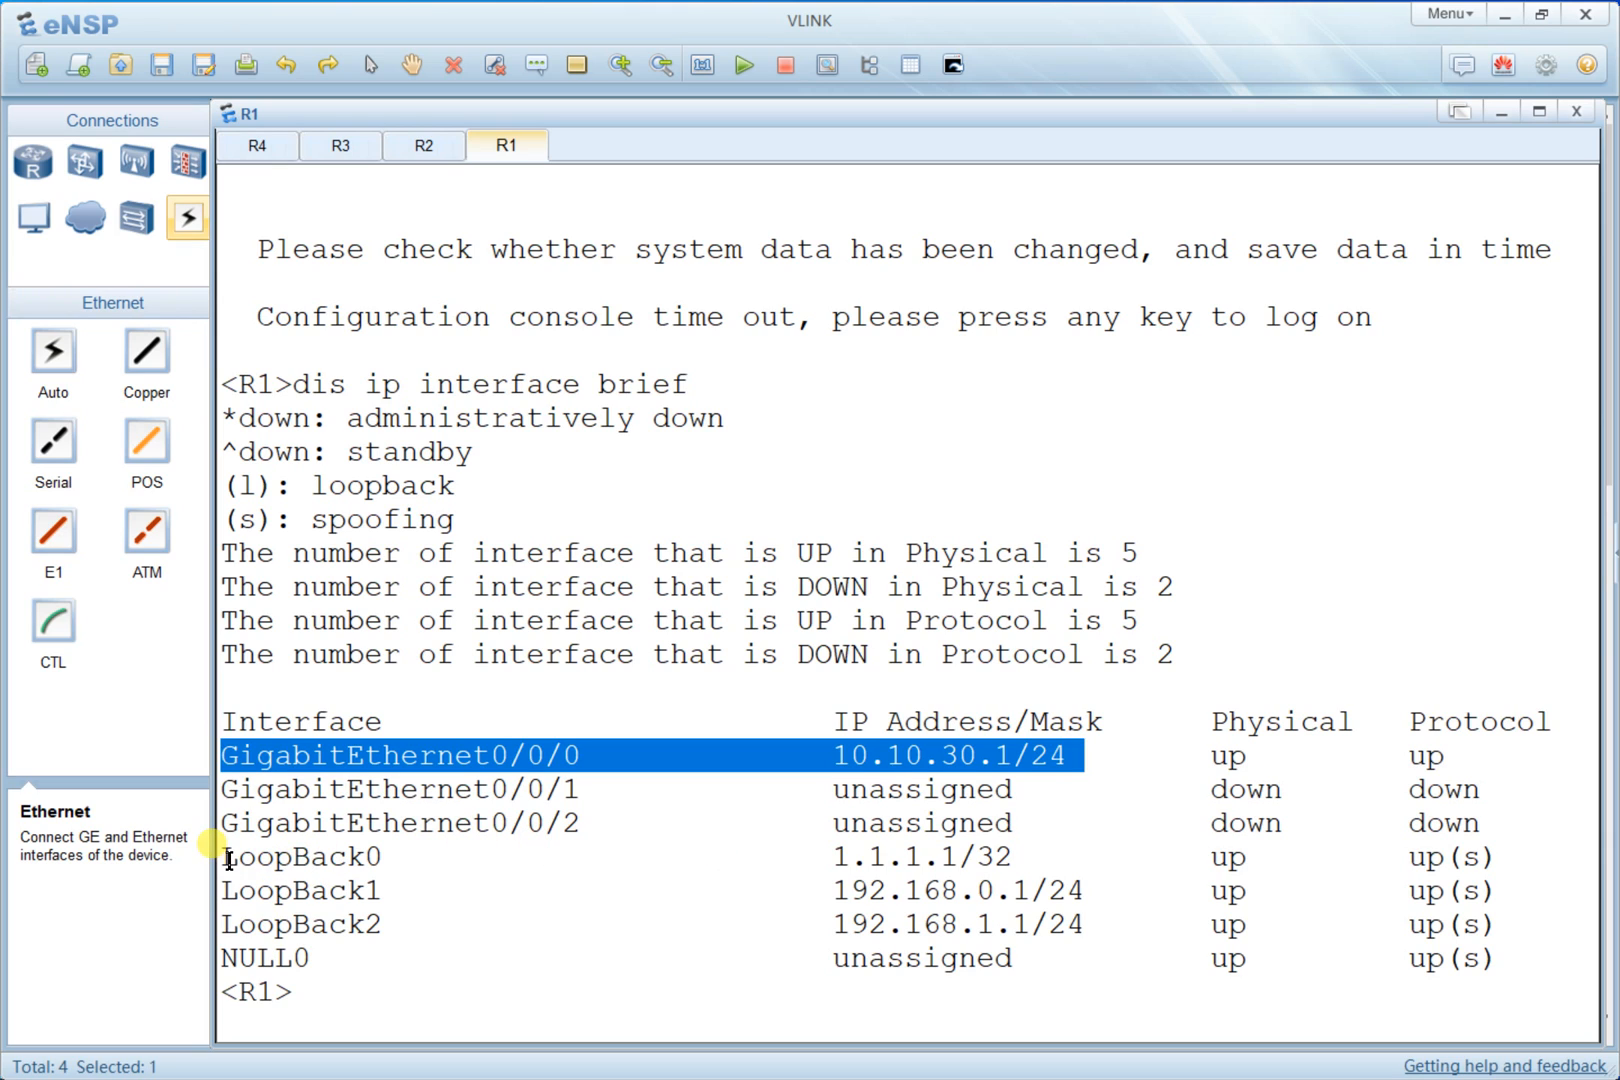
drag(213, 845, 1465, 925)
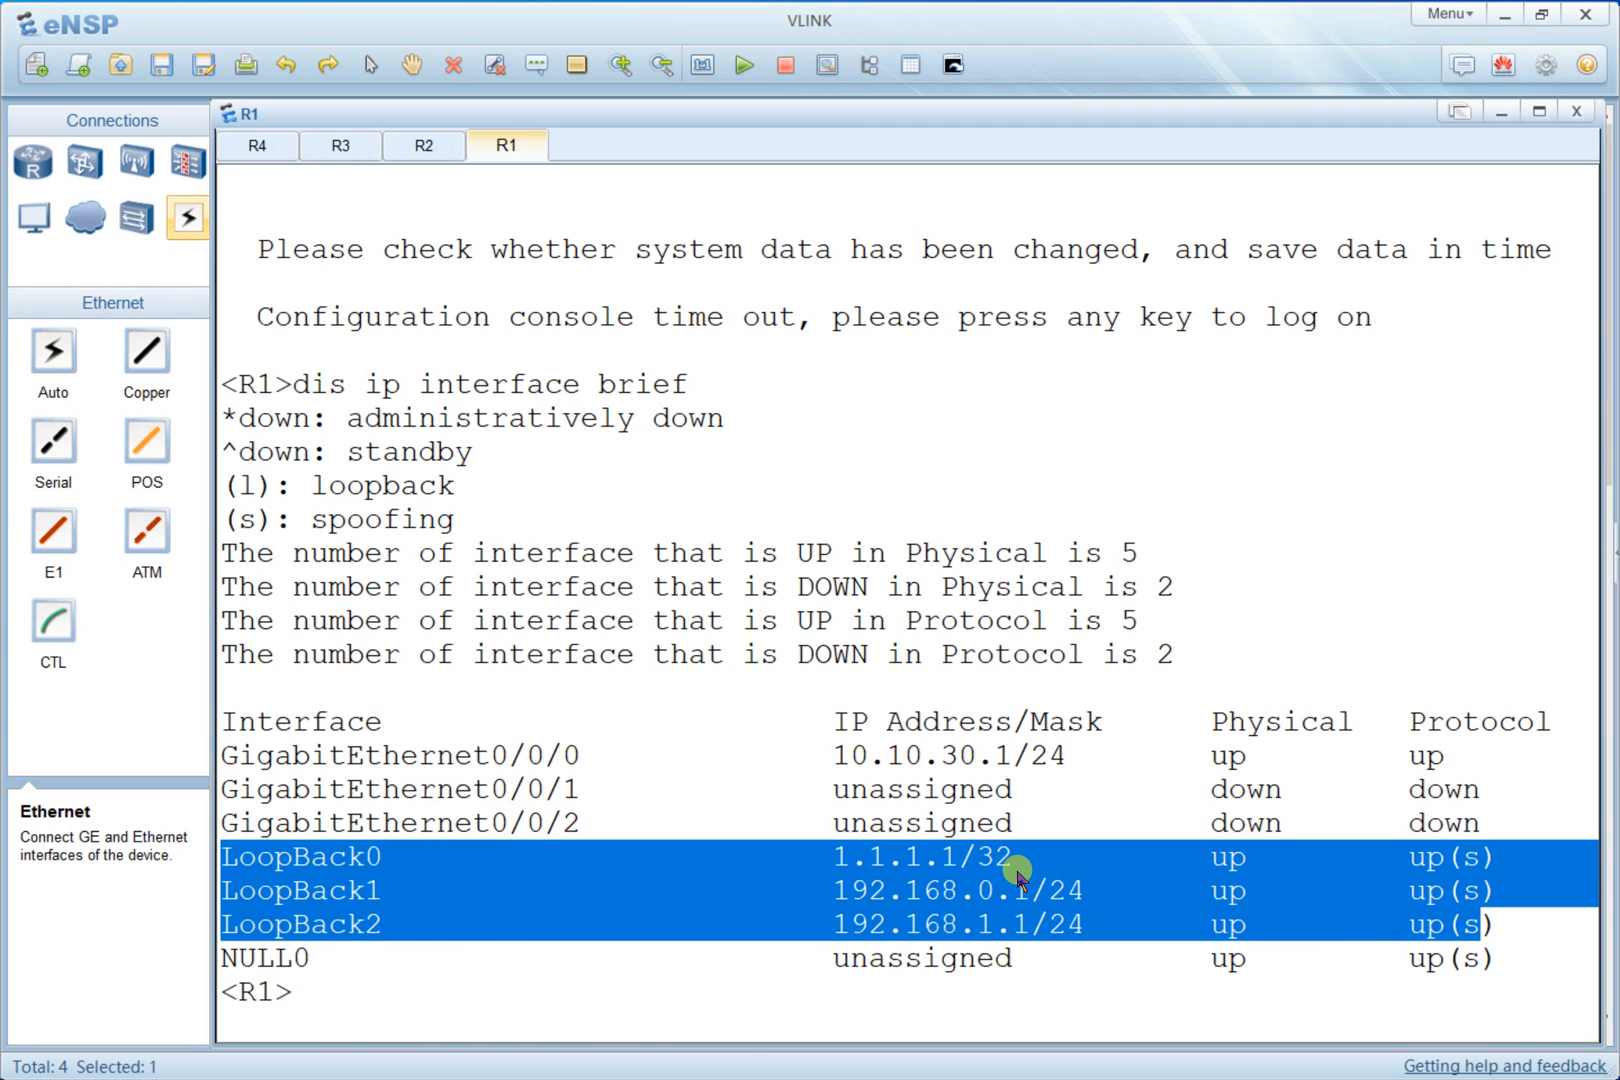
click(358, 898)
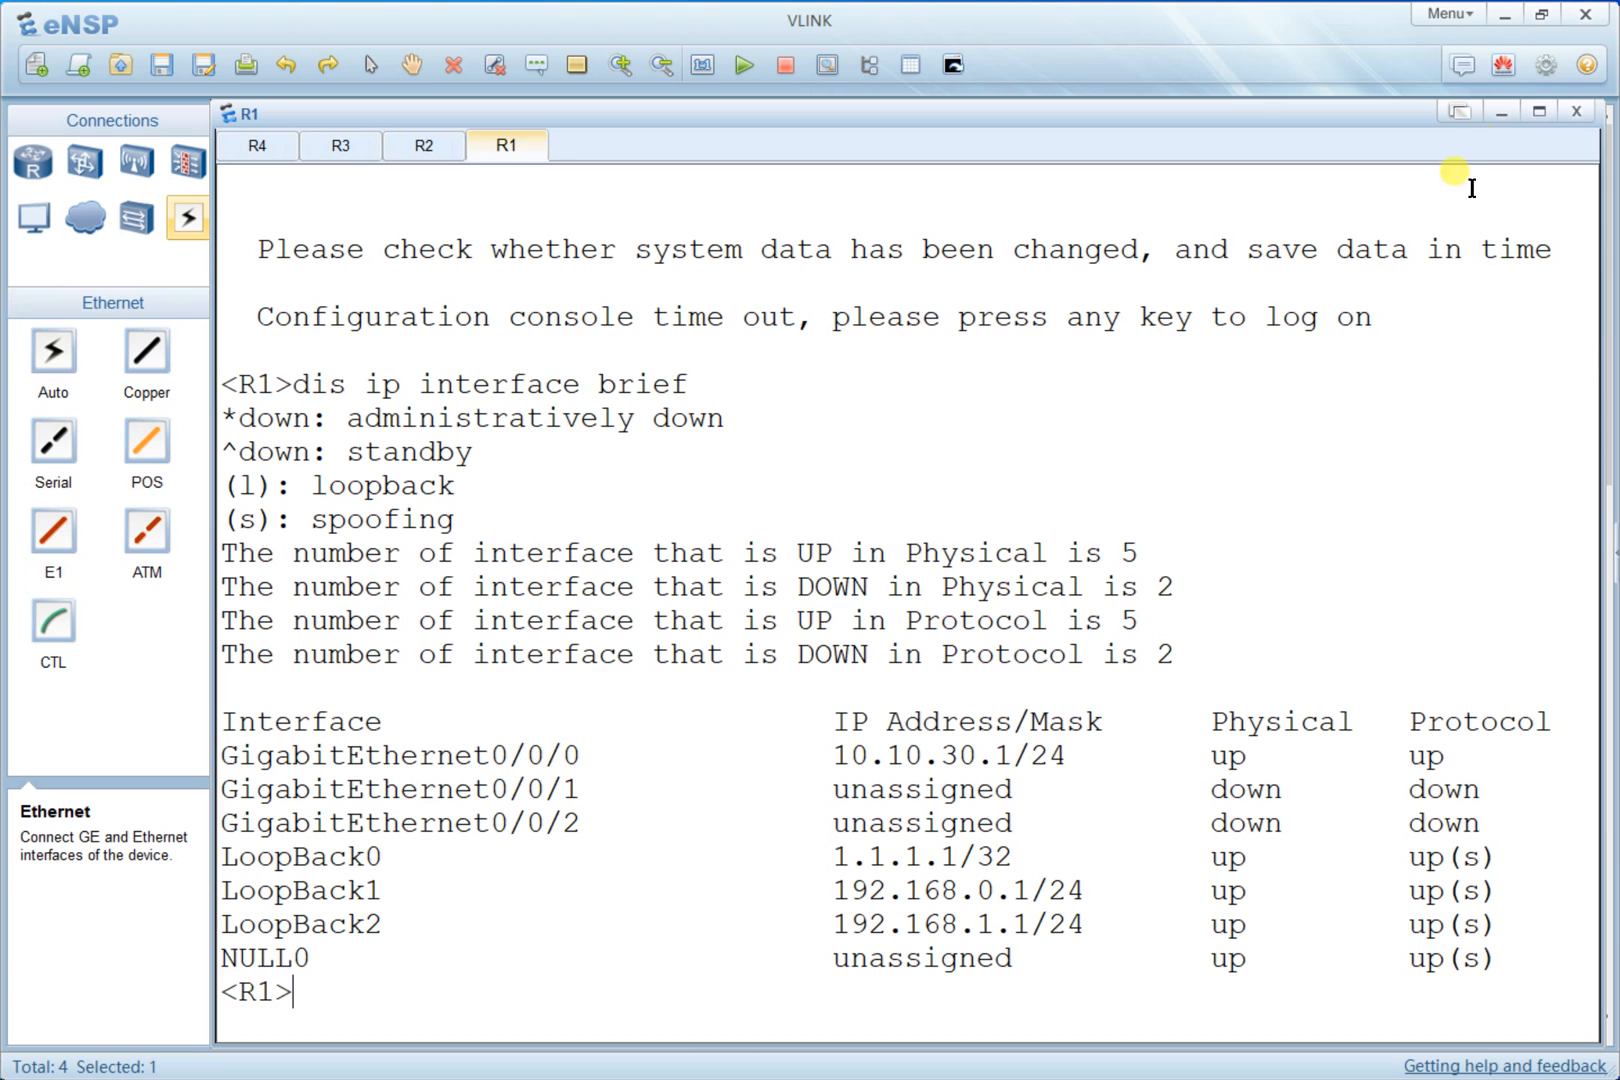
click(1490, 111)
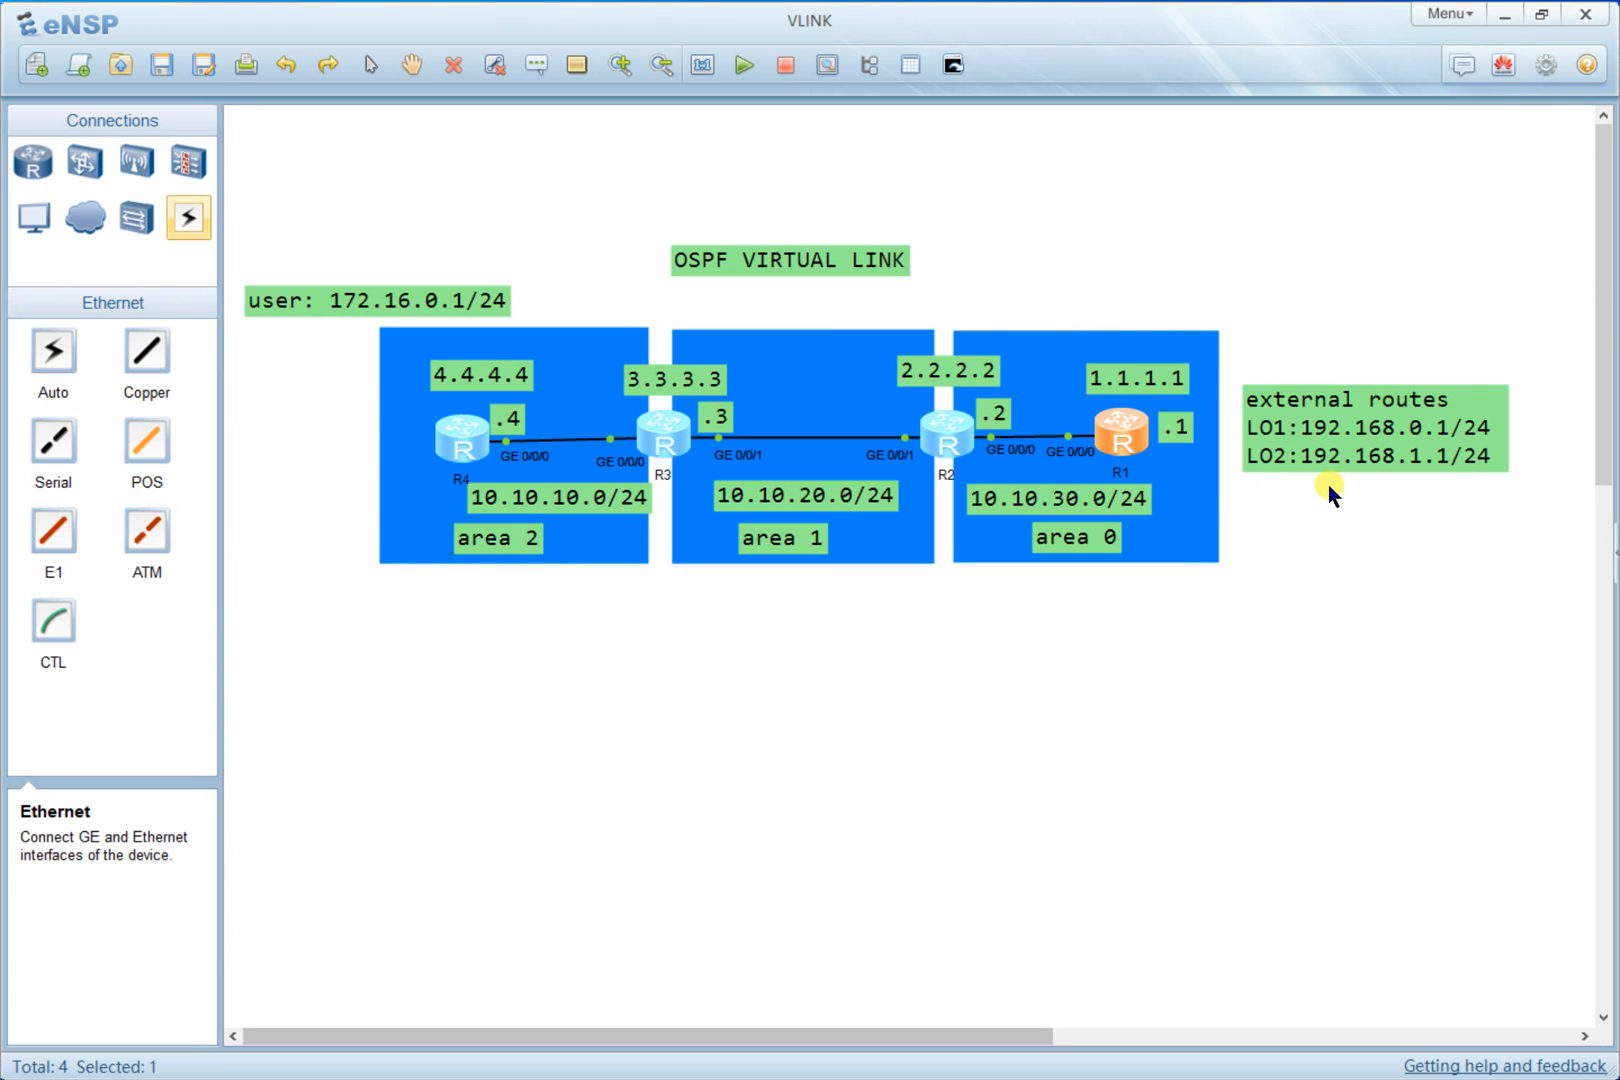
- Open R2's console and display a brief summary of its IP interfaces
double_click(948, 452)
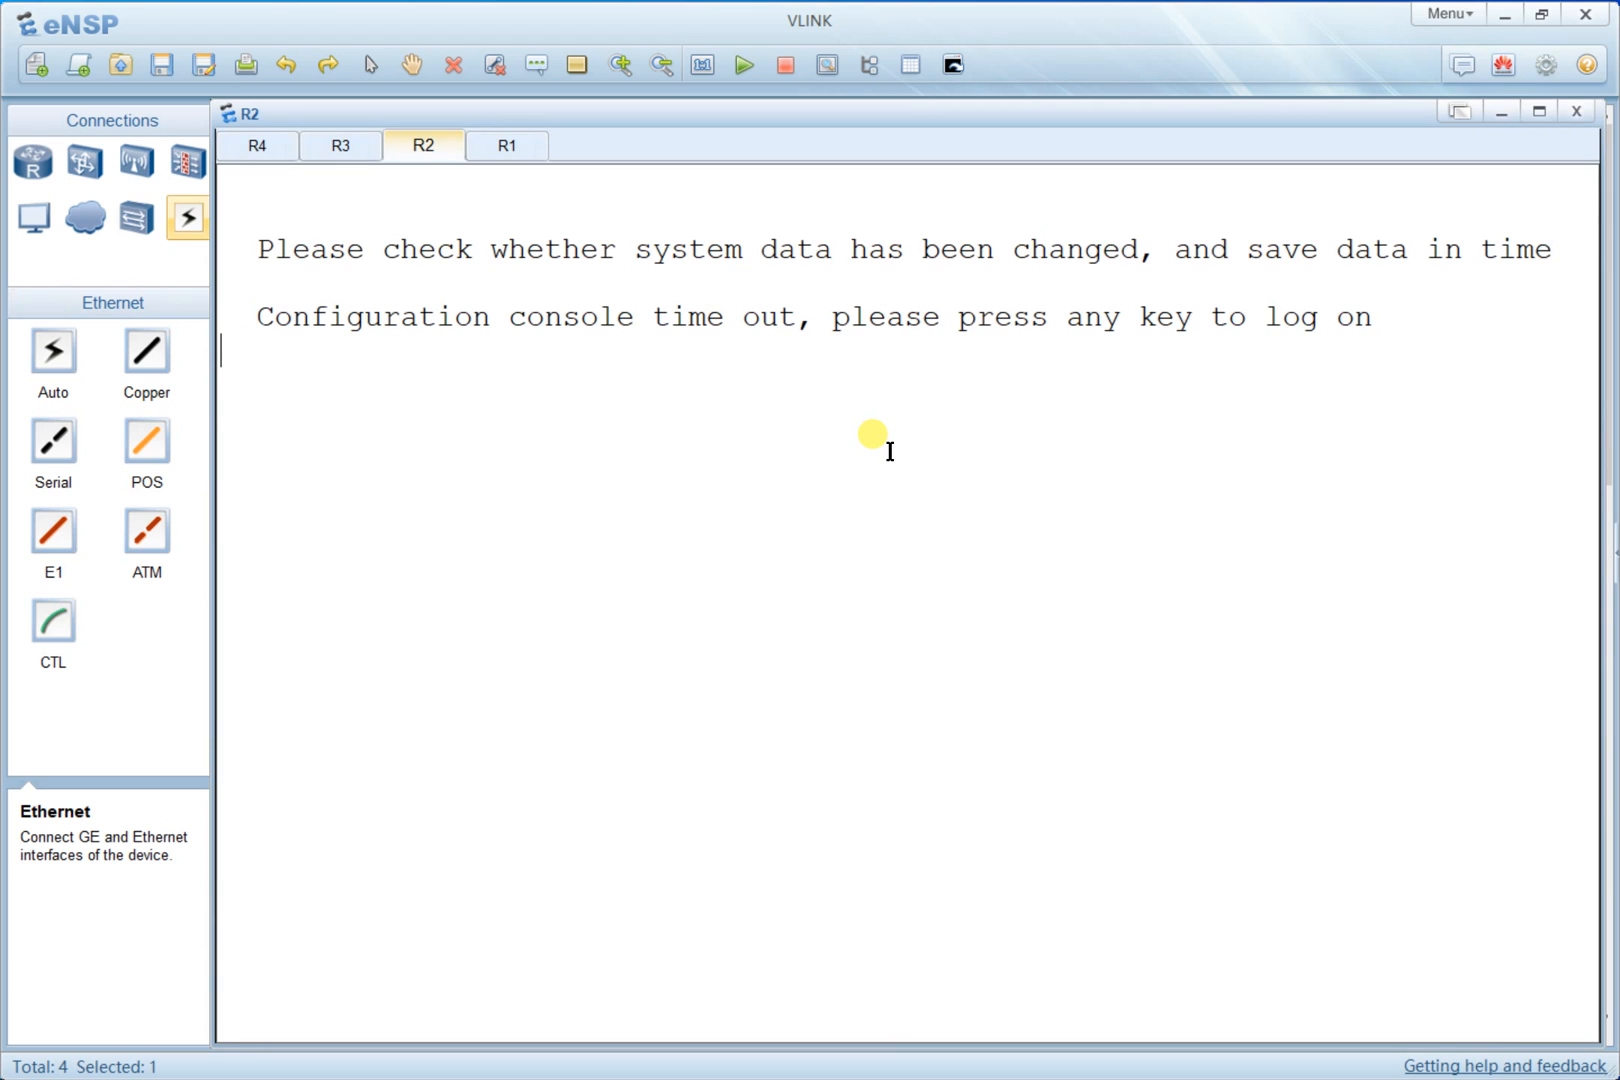
key(Return)
key(Return)
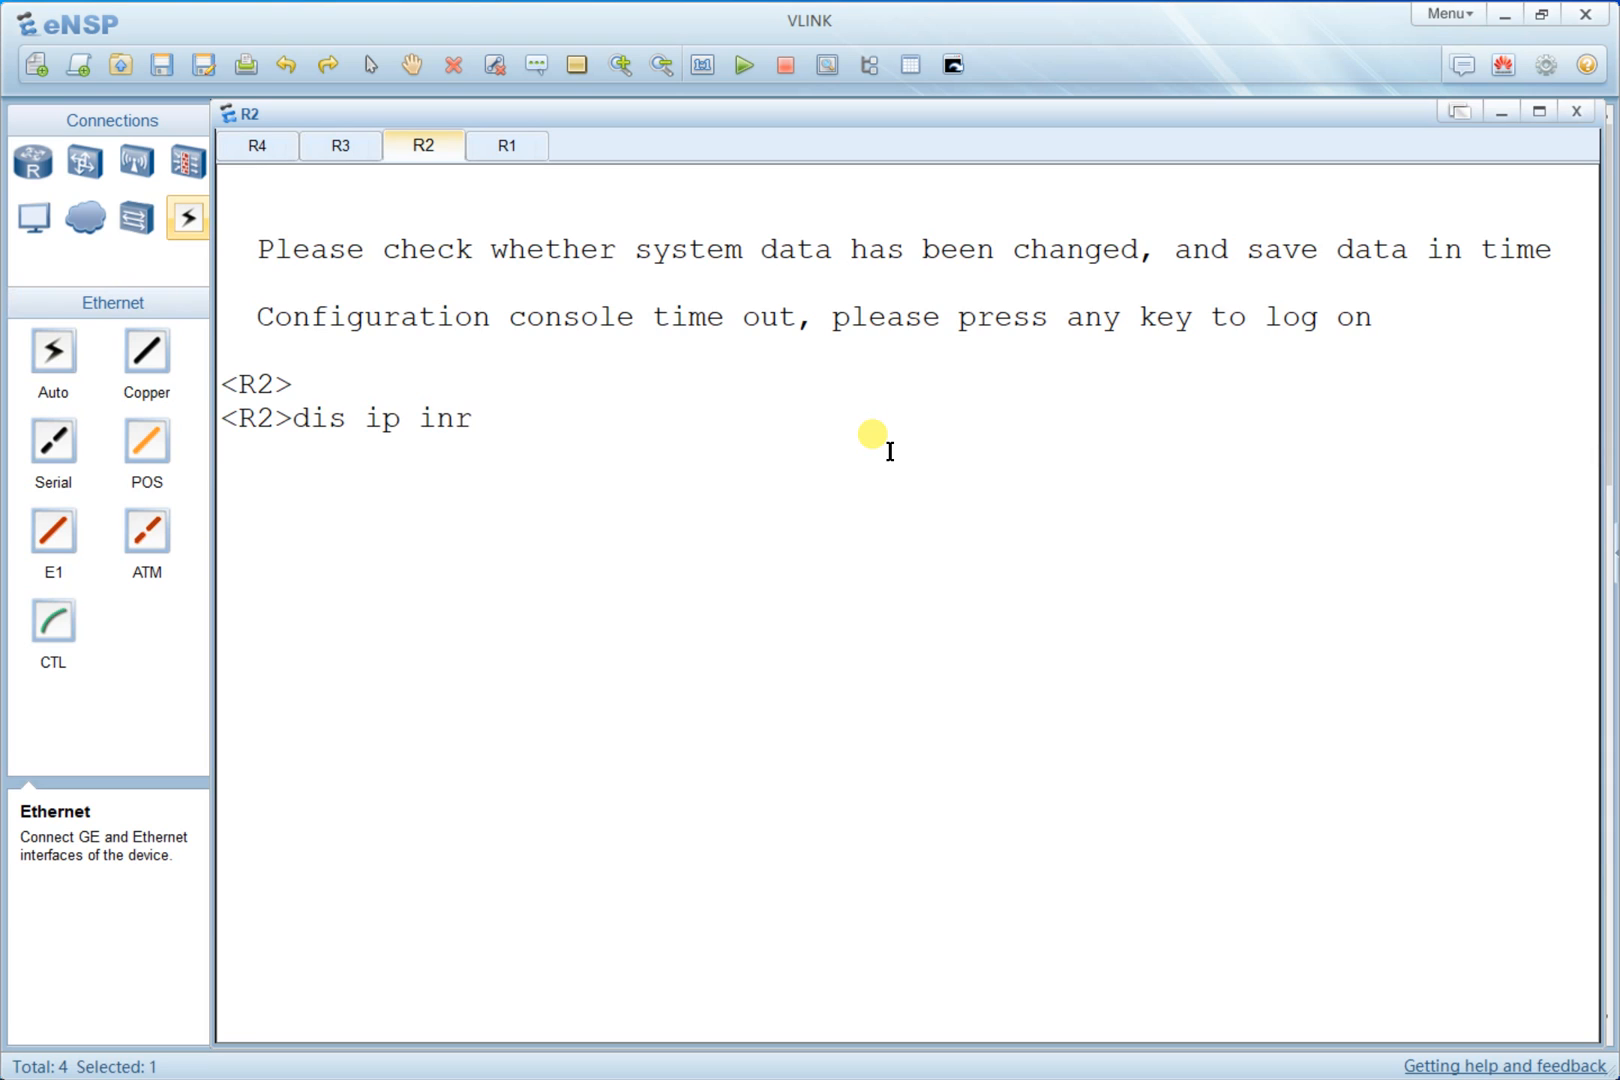
text(dis ip int bief)
key(Return)
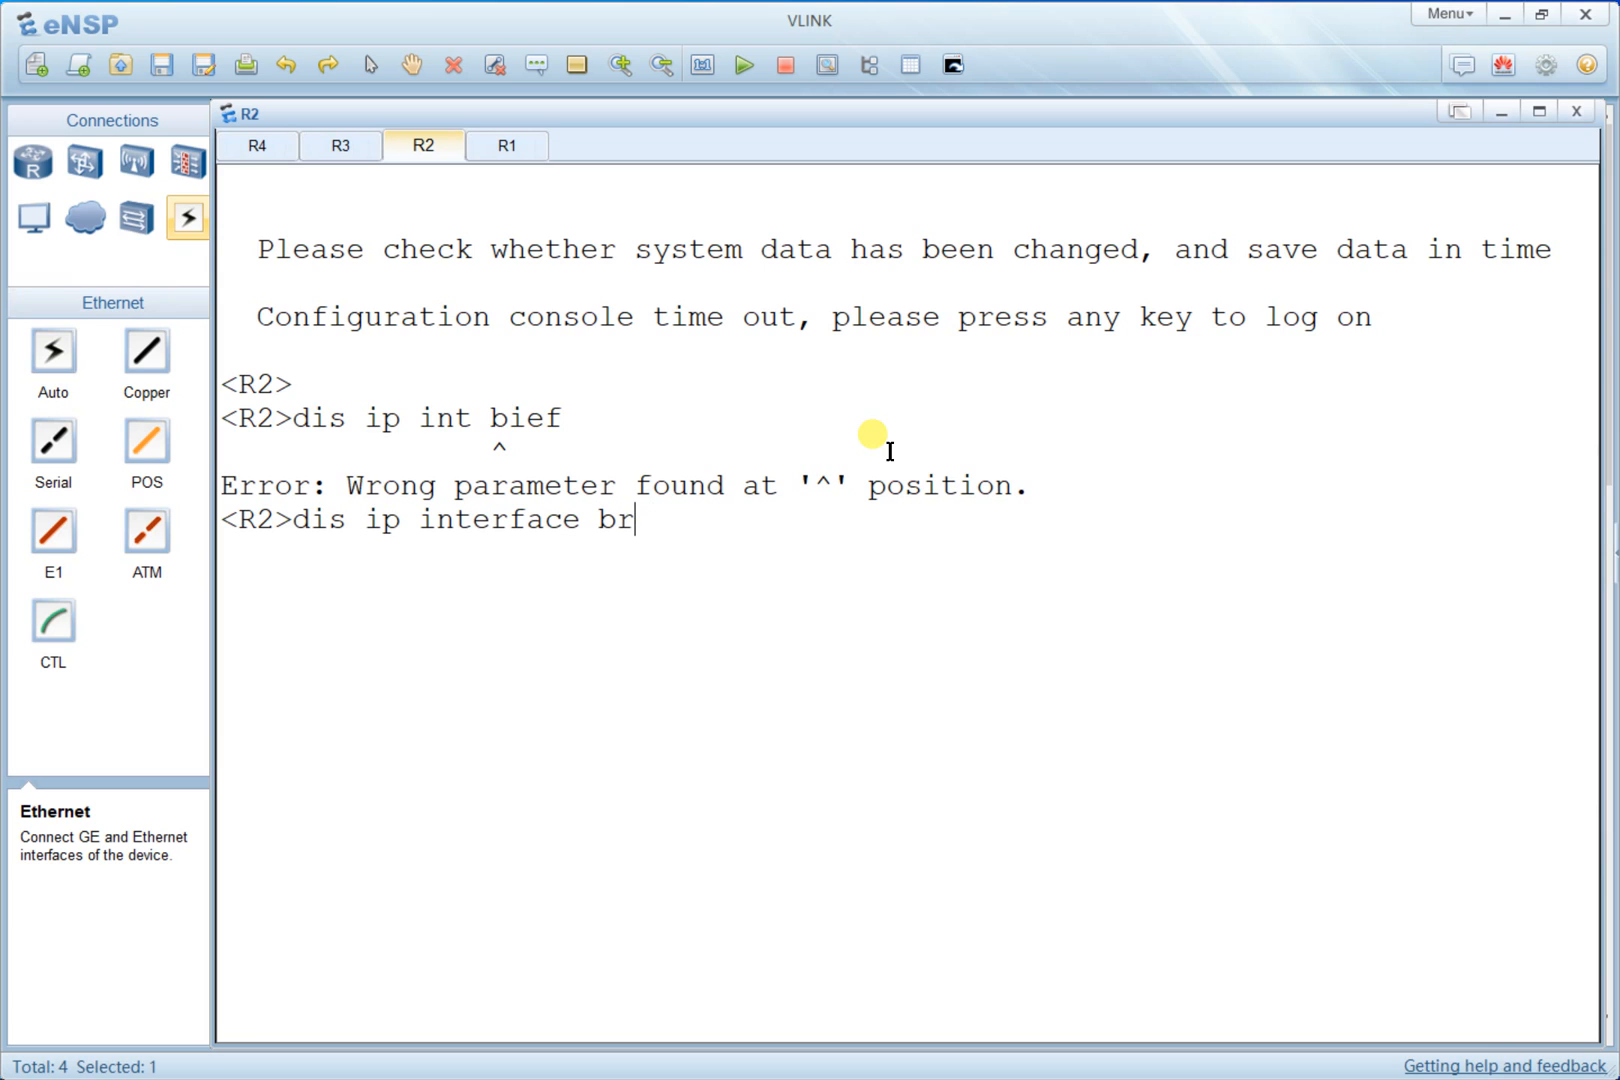
text(ef)
key(Return)
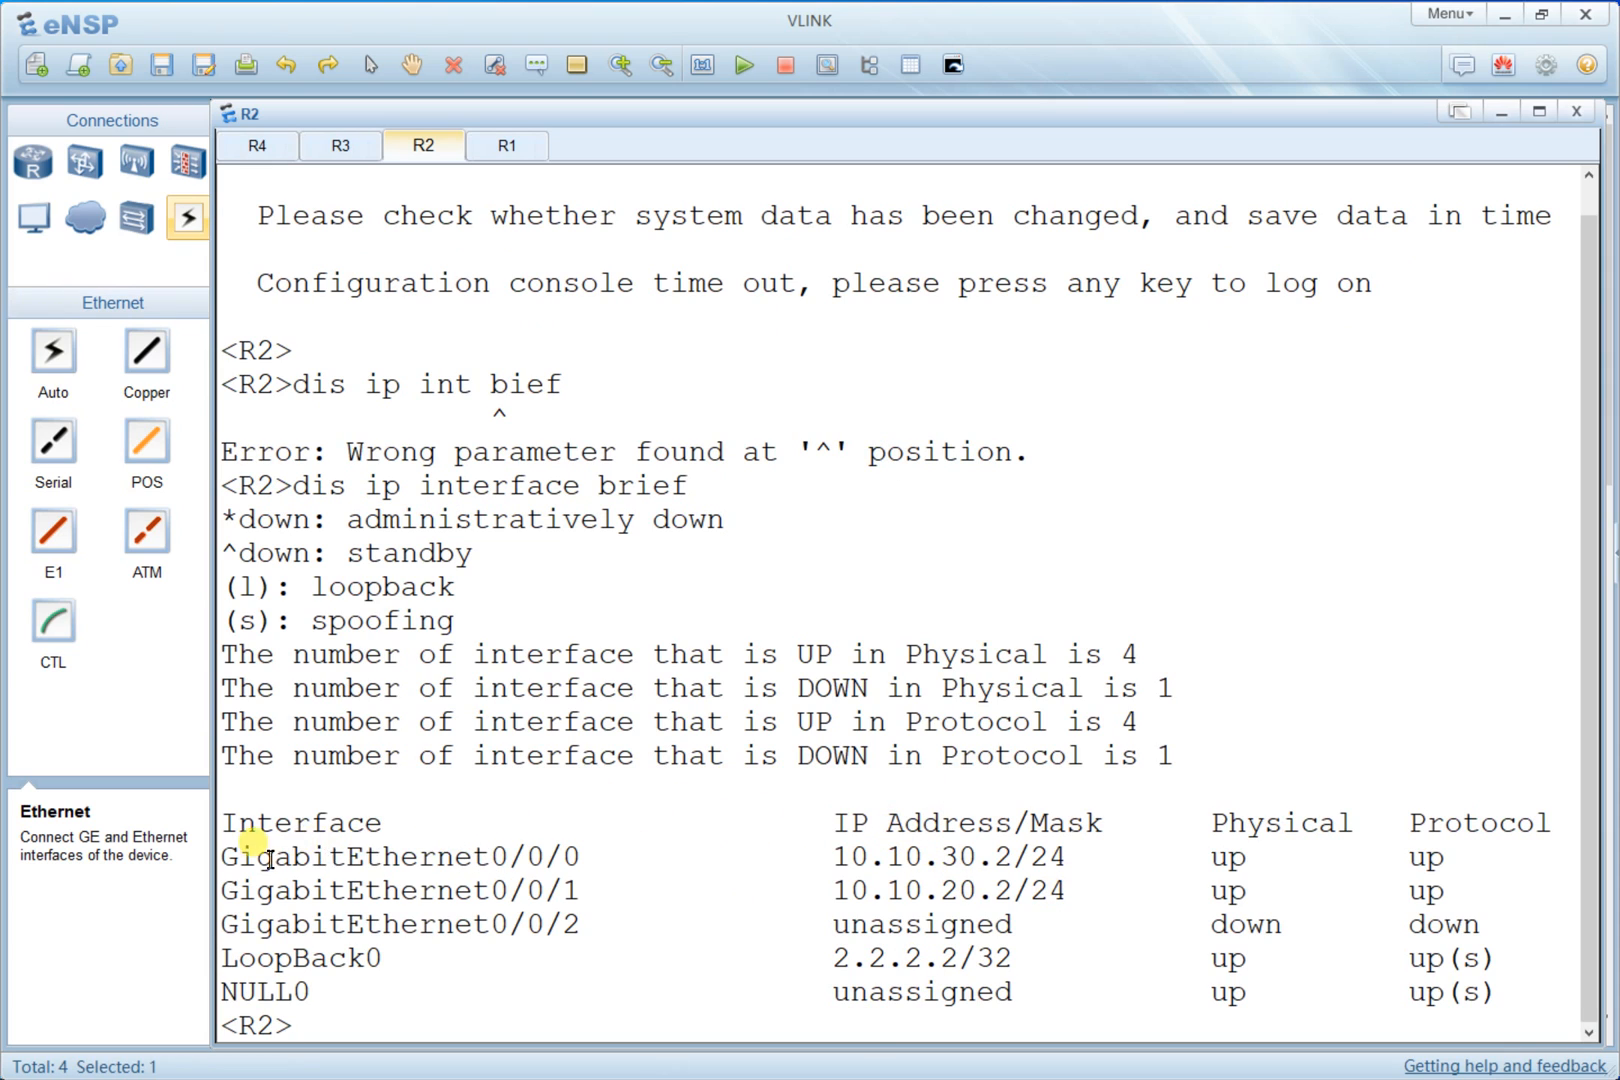
- Highlight R2's GigabitEthernet and LoopBack0 address entries in the interface summary
drag(222, 855, 1174, 890)
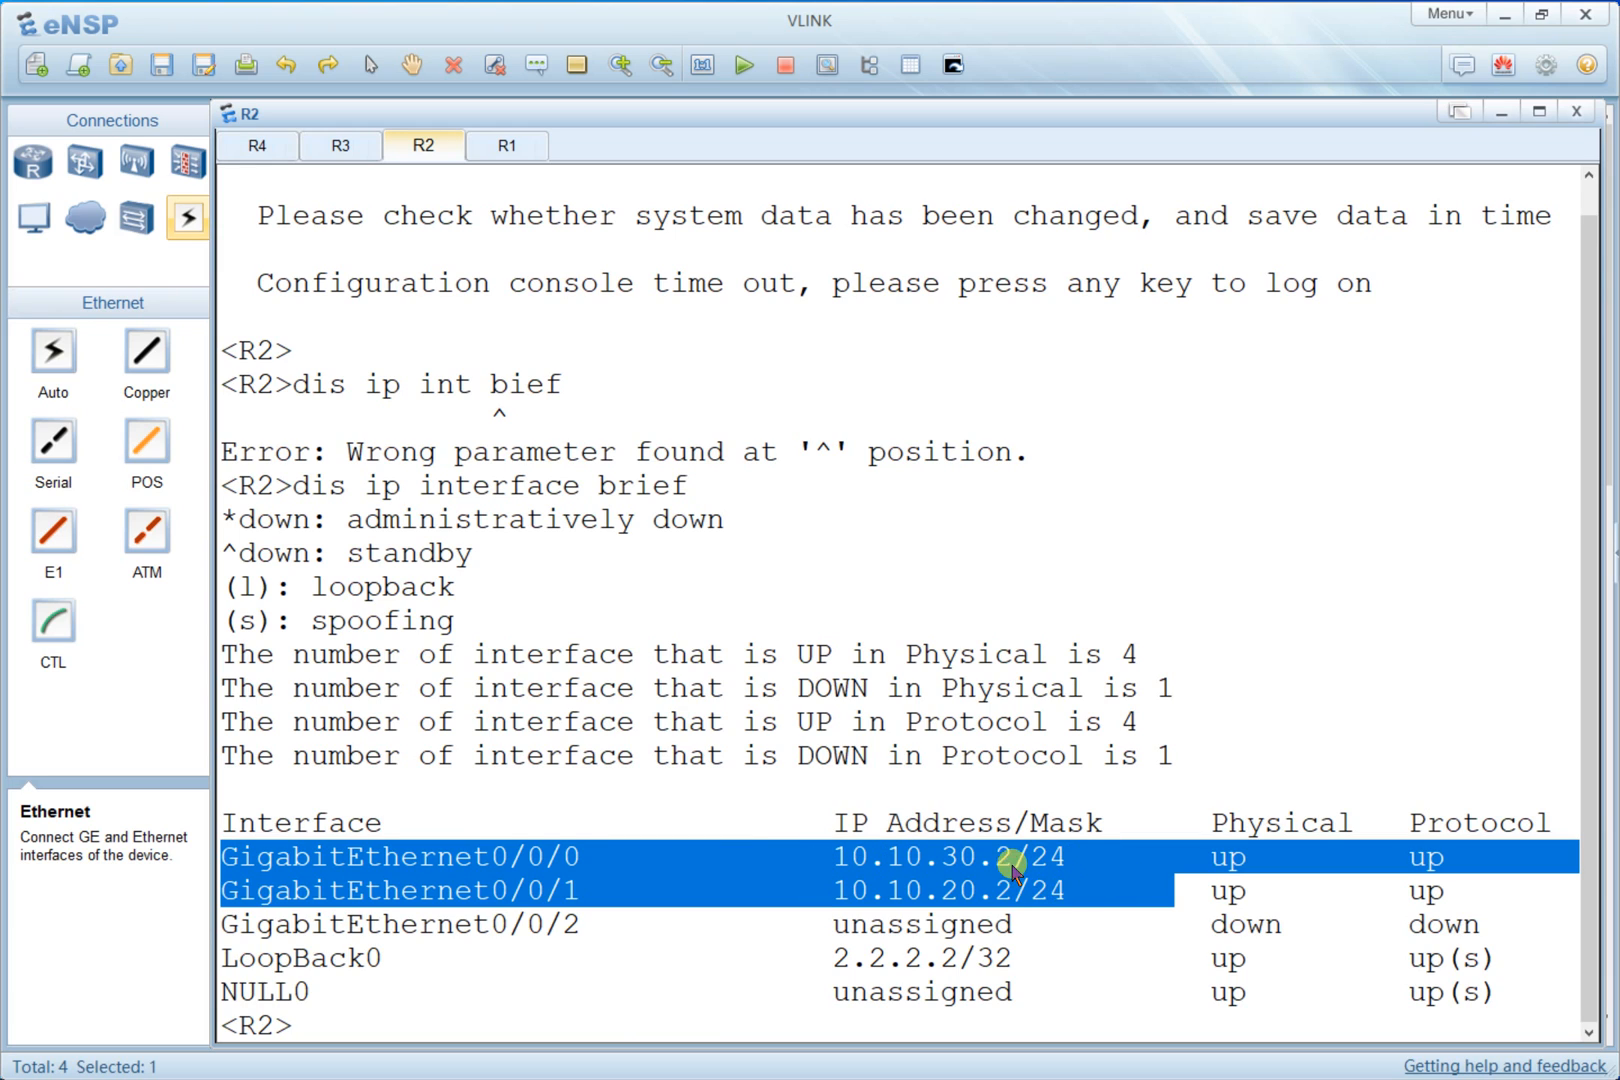
key(alt+Tab)
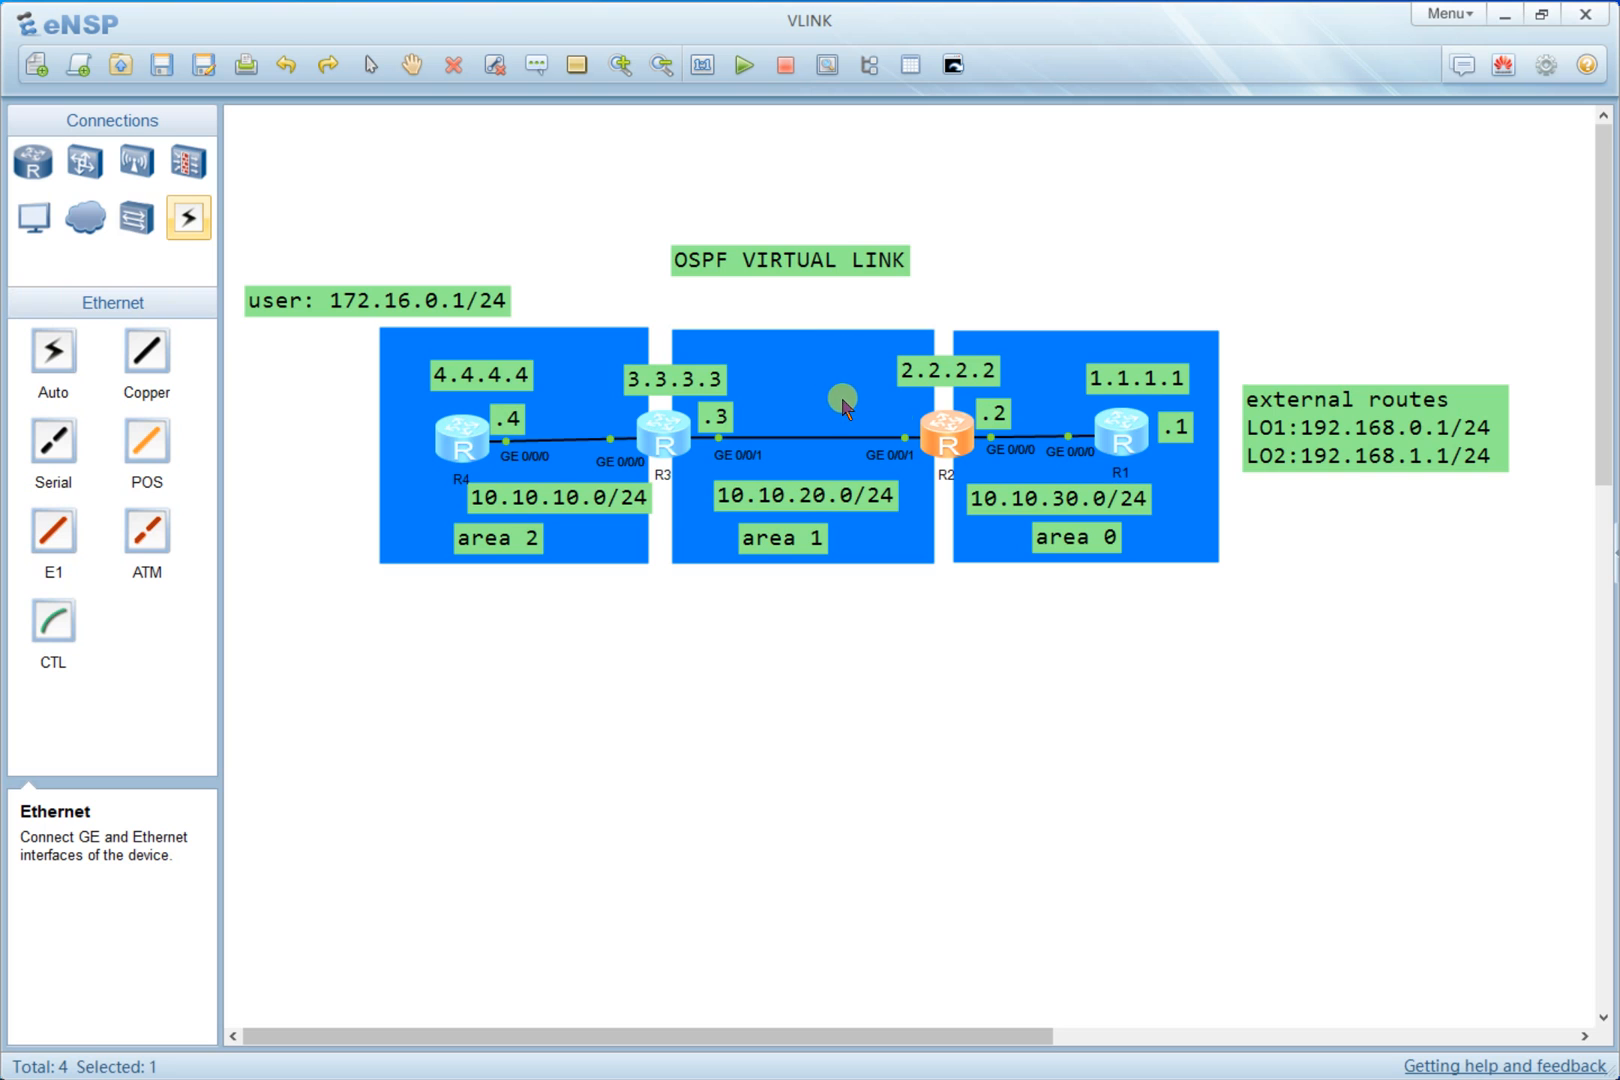
double_click(948, 436)
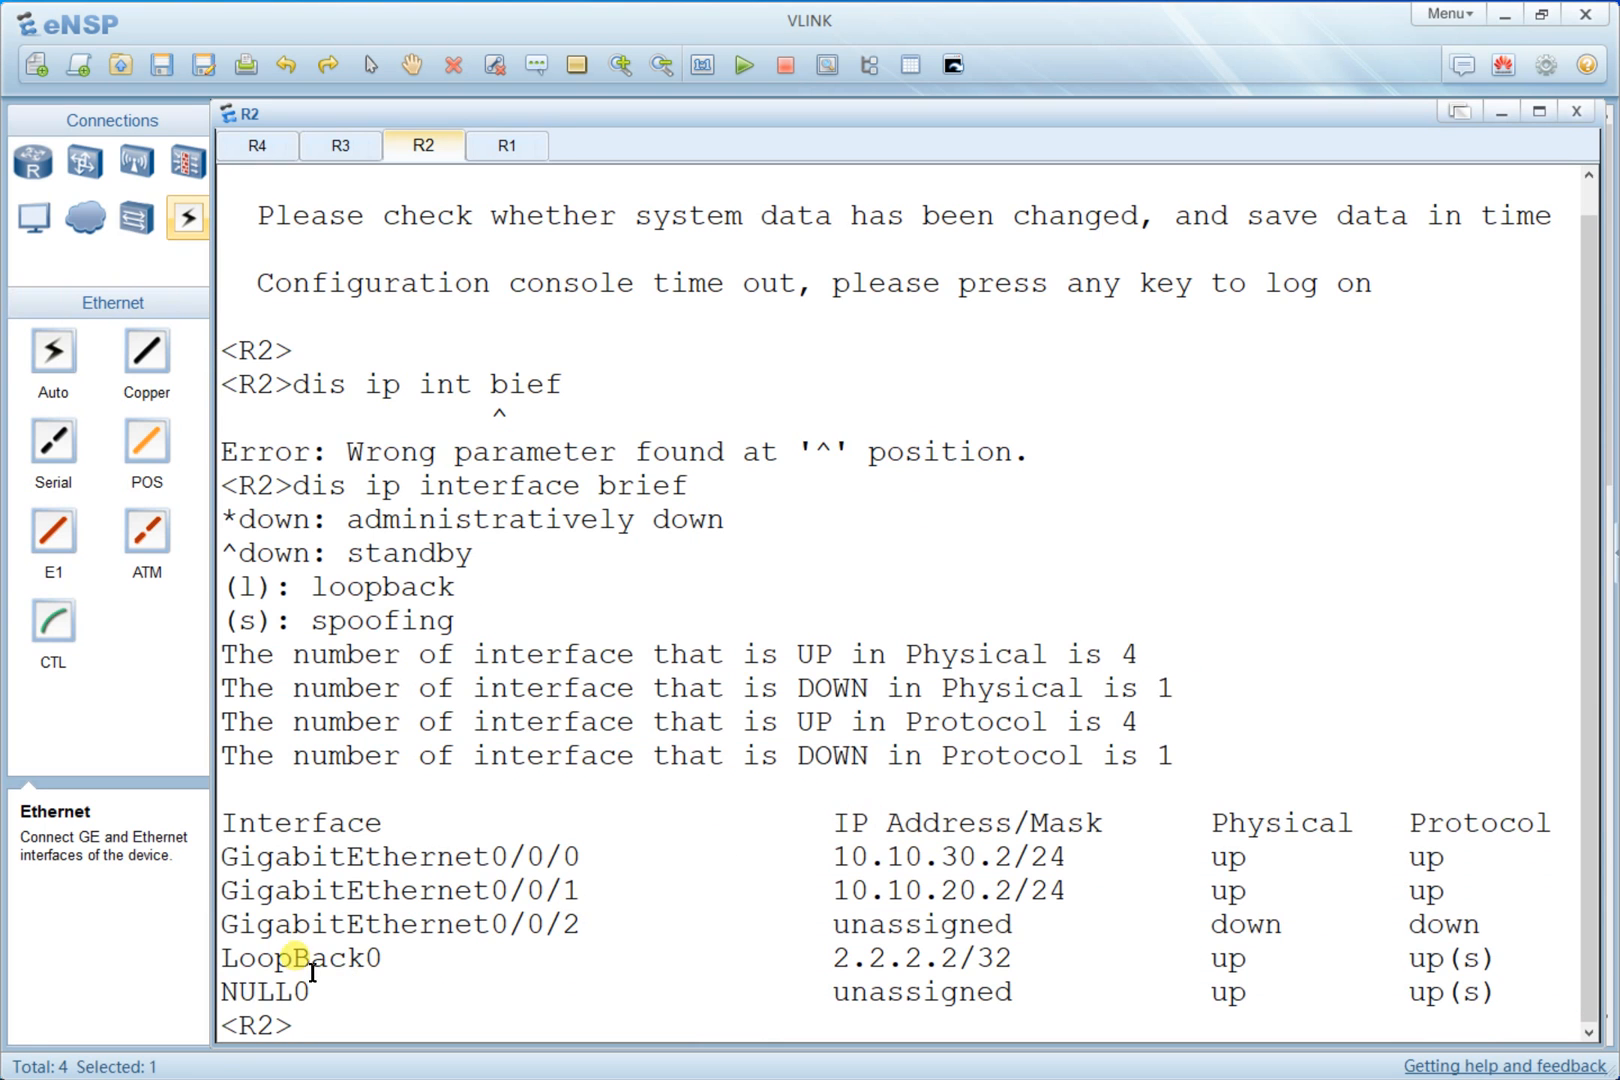
drag(310, 968, 1040, 955)
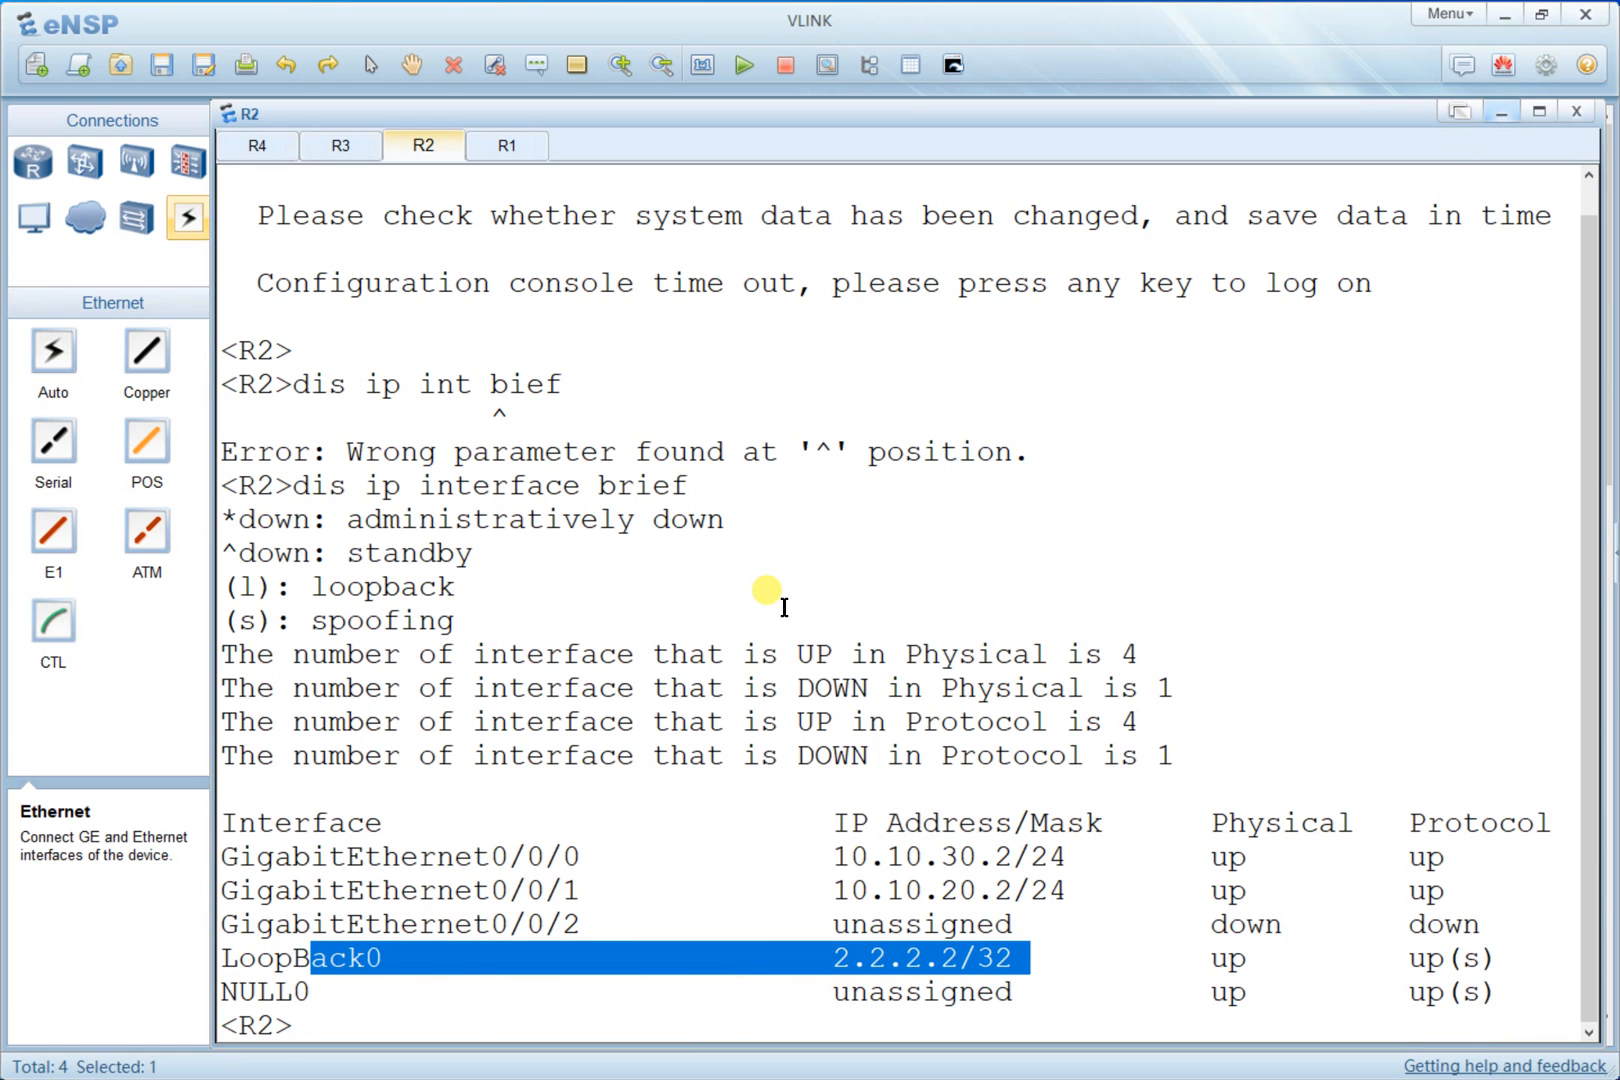
- Switch to R3's console and display a brief summary of its IP interfaces
click(352, 152)
key(Return)
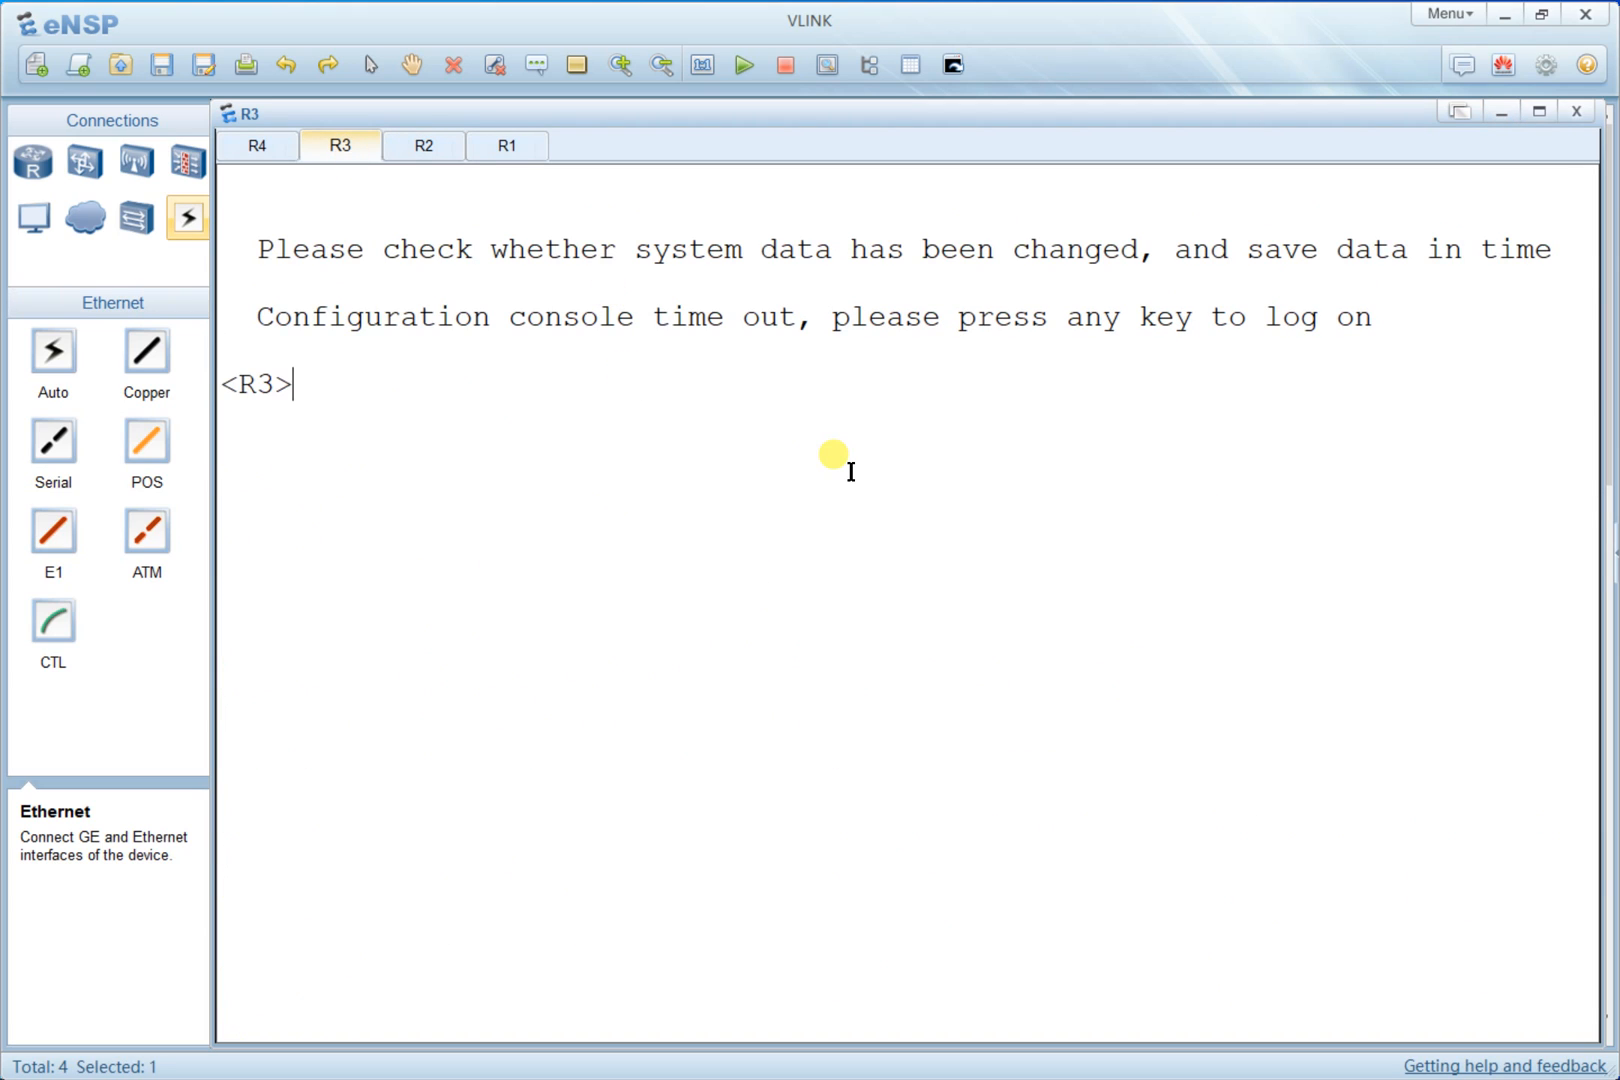
text(dis ip int brief)
key(Return)
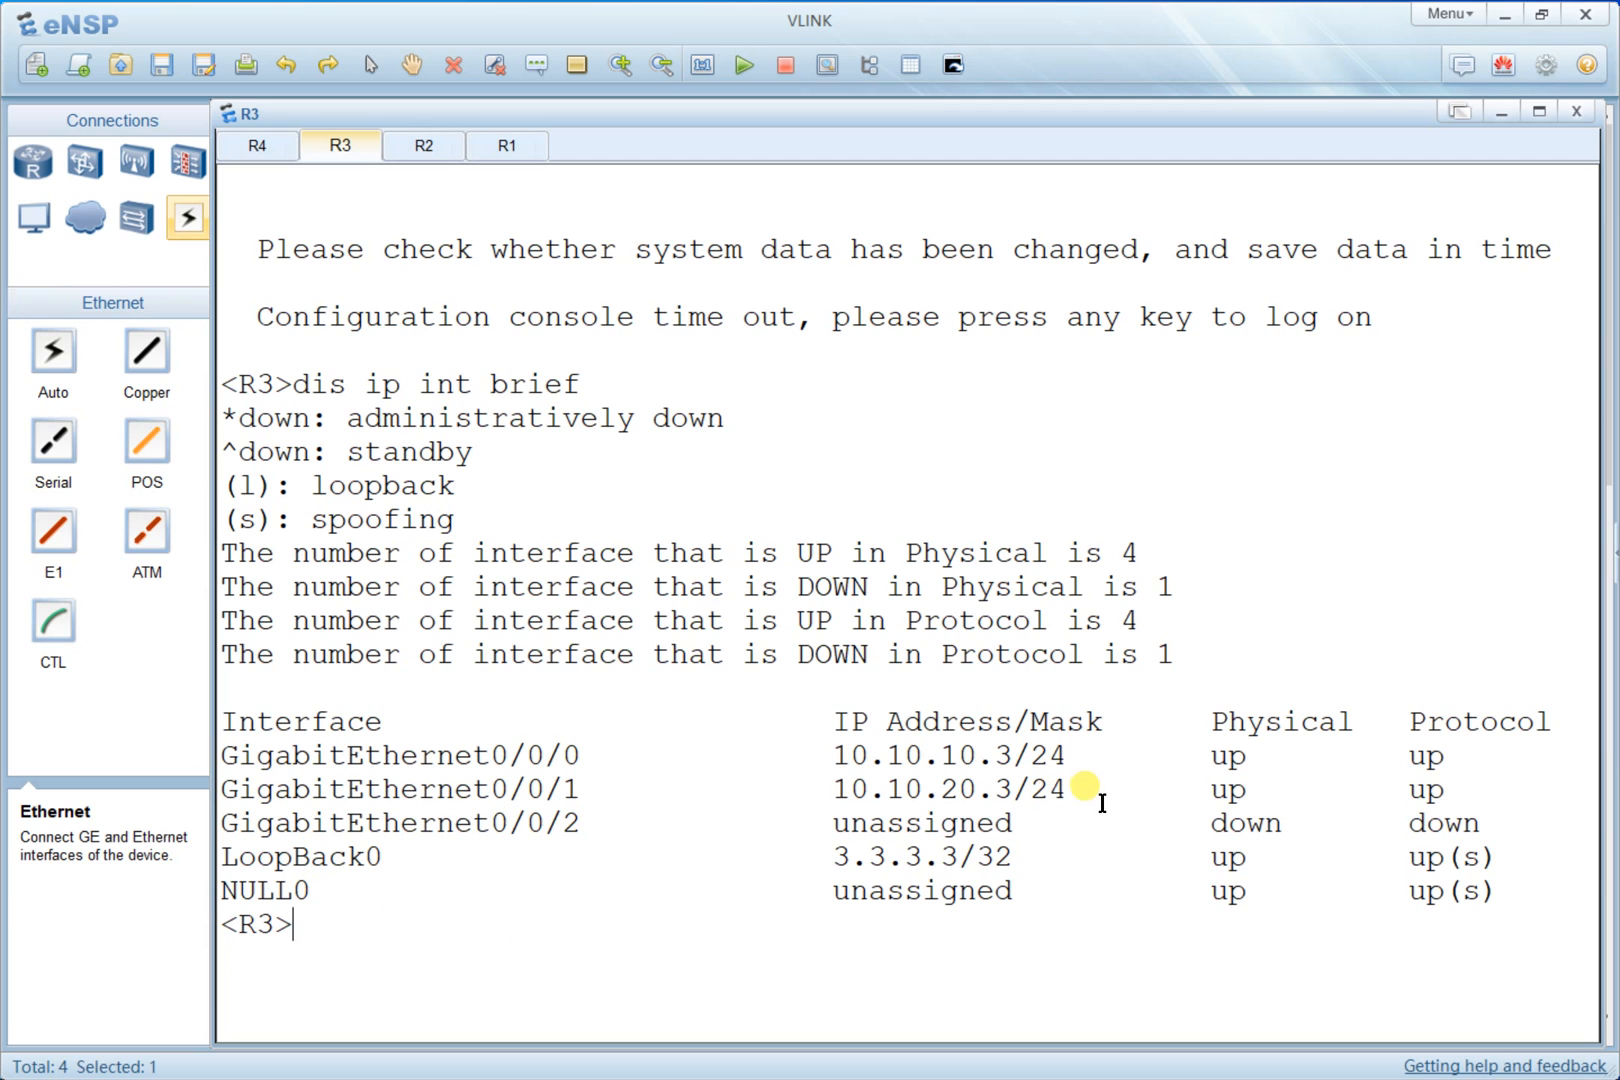
- Highlight R3's GigabitEthernet and LoopBack0 address entries in the interface summary
drag(1099, 798, 223, 760)
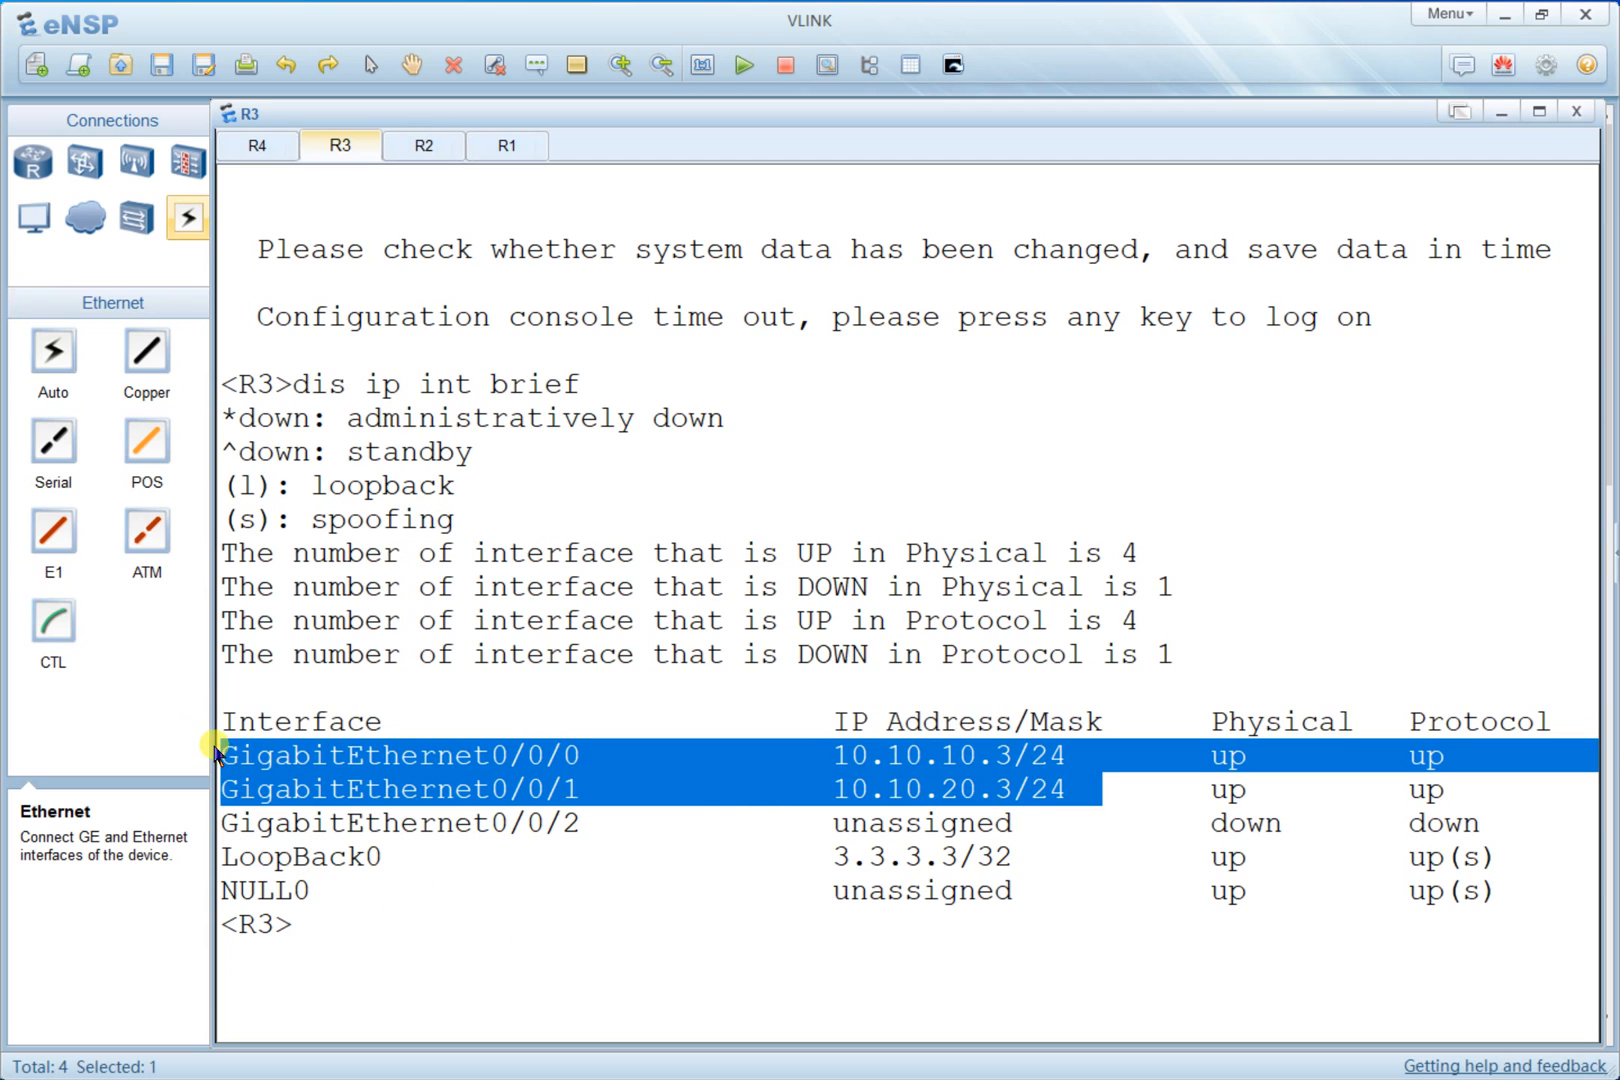
drag(1047, 866, 828, 857)
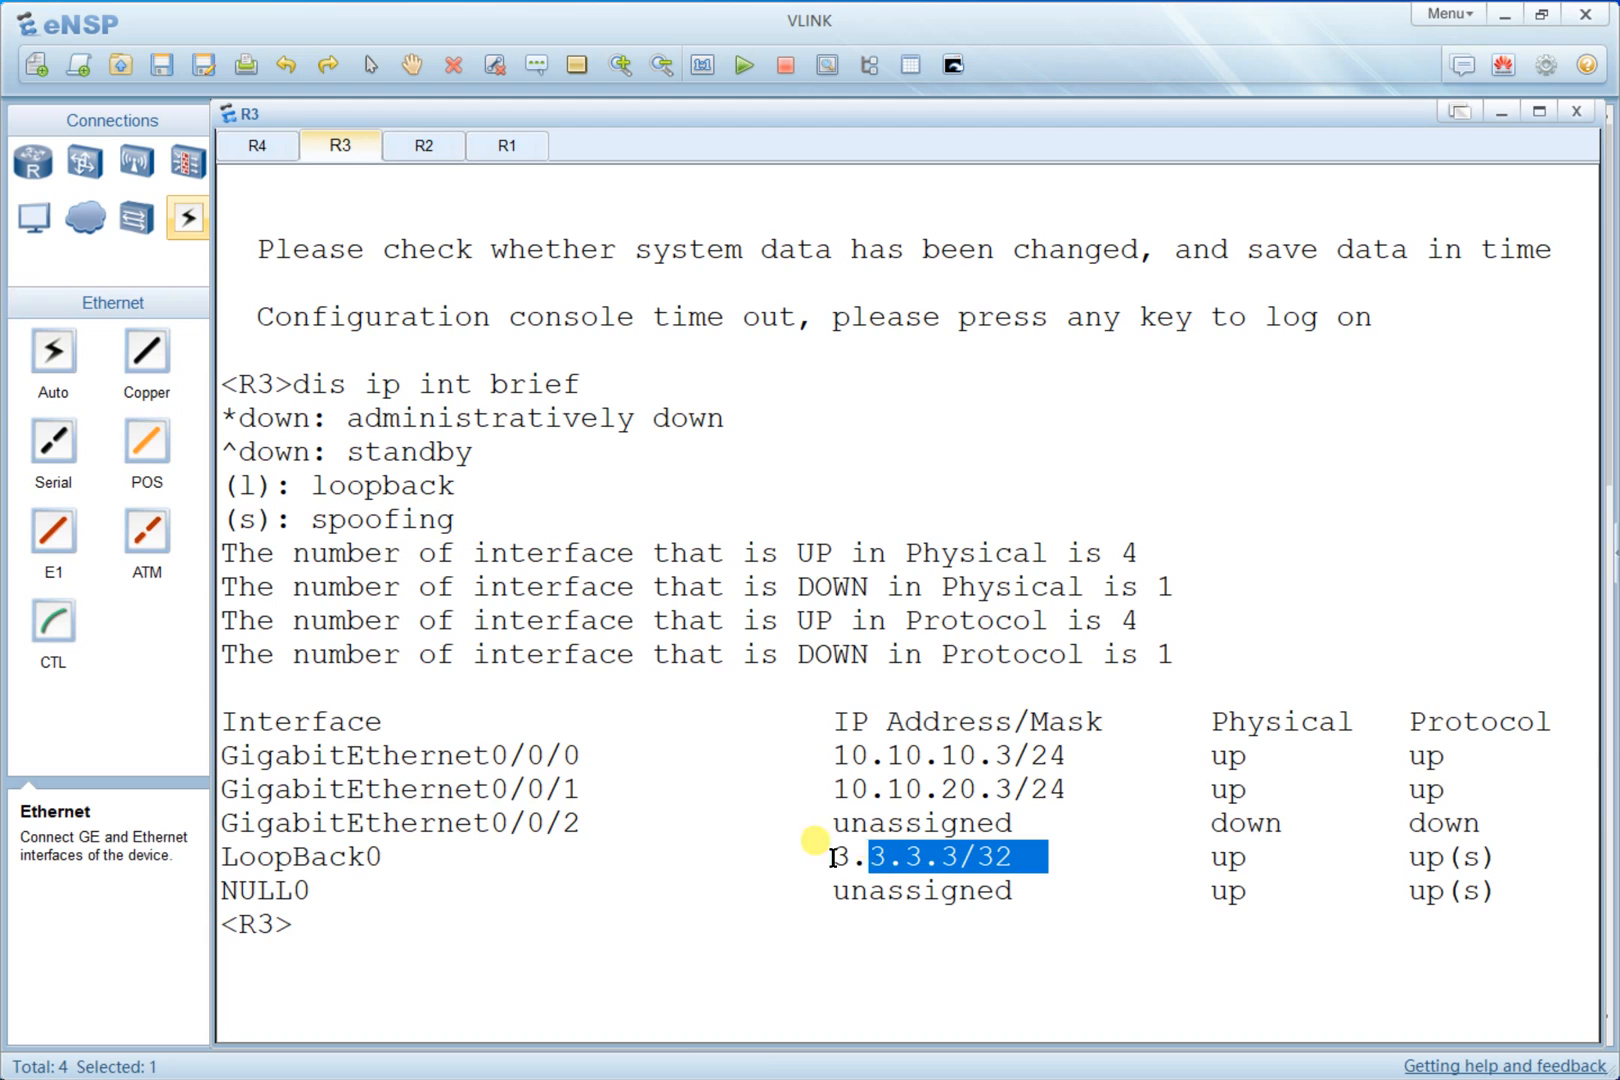
click(1075, 790)
drag(1044, 764, 673, 723)
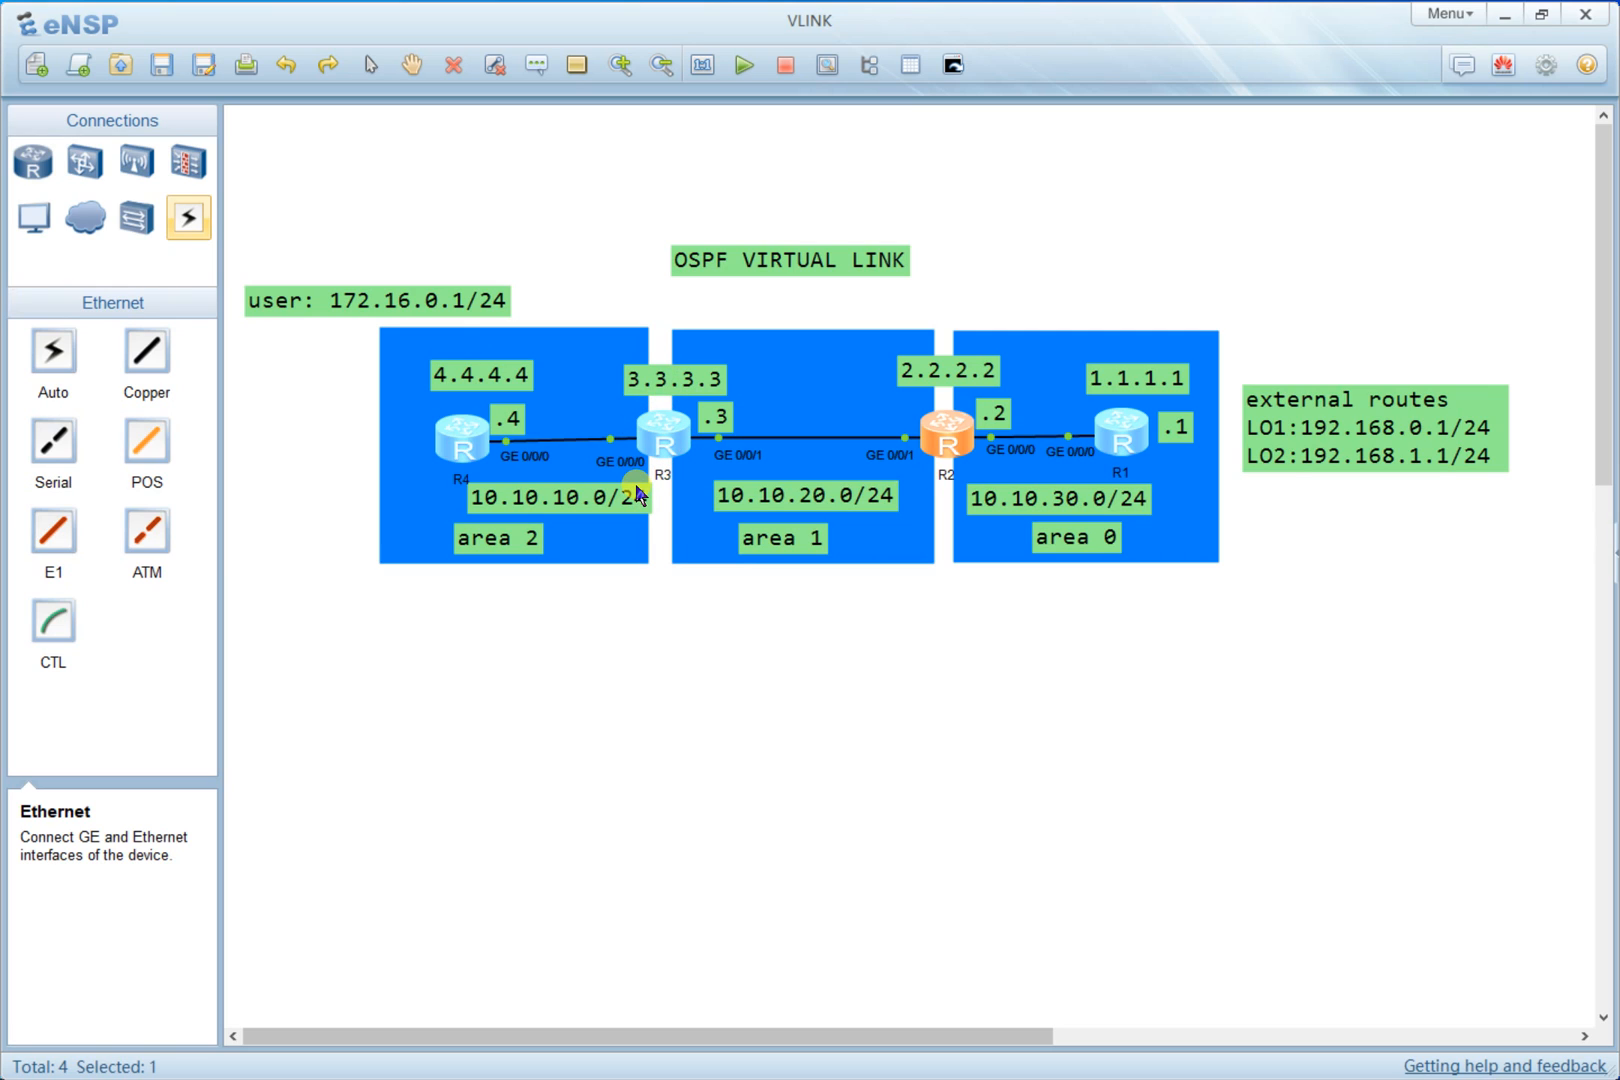
- Open R4's console and display a brief summary of its IP interfaces
double_click(462, 437)
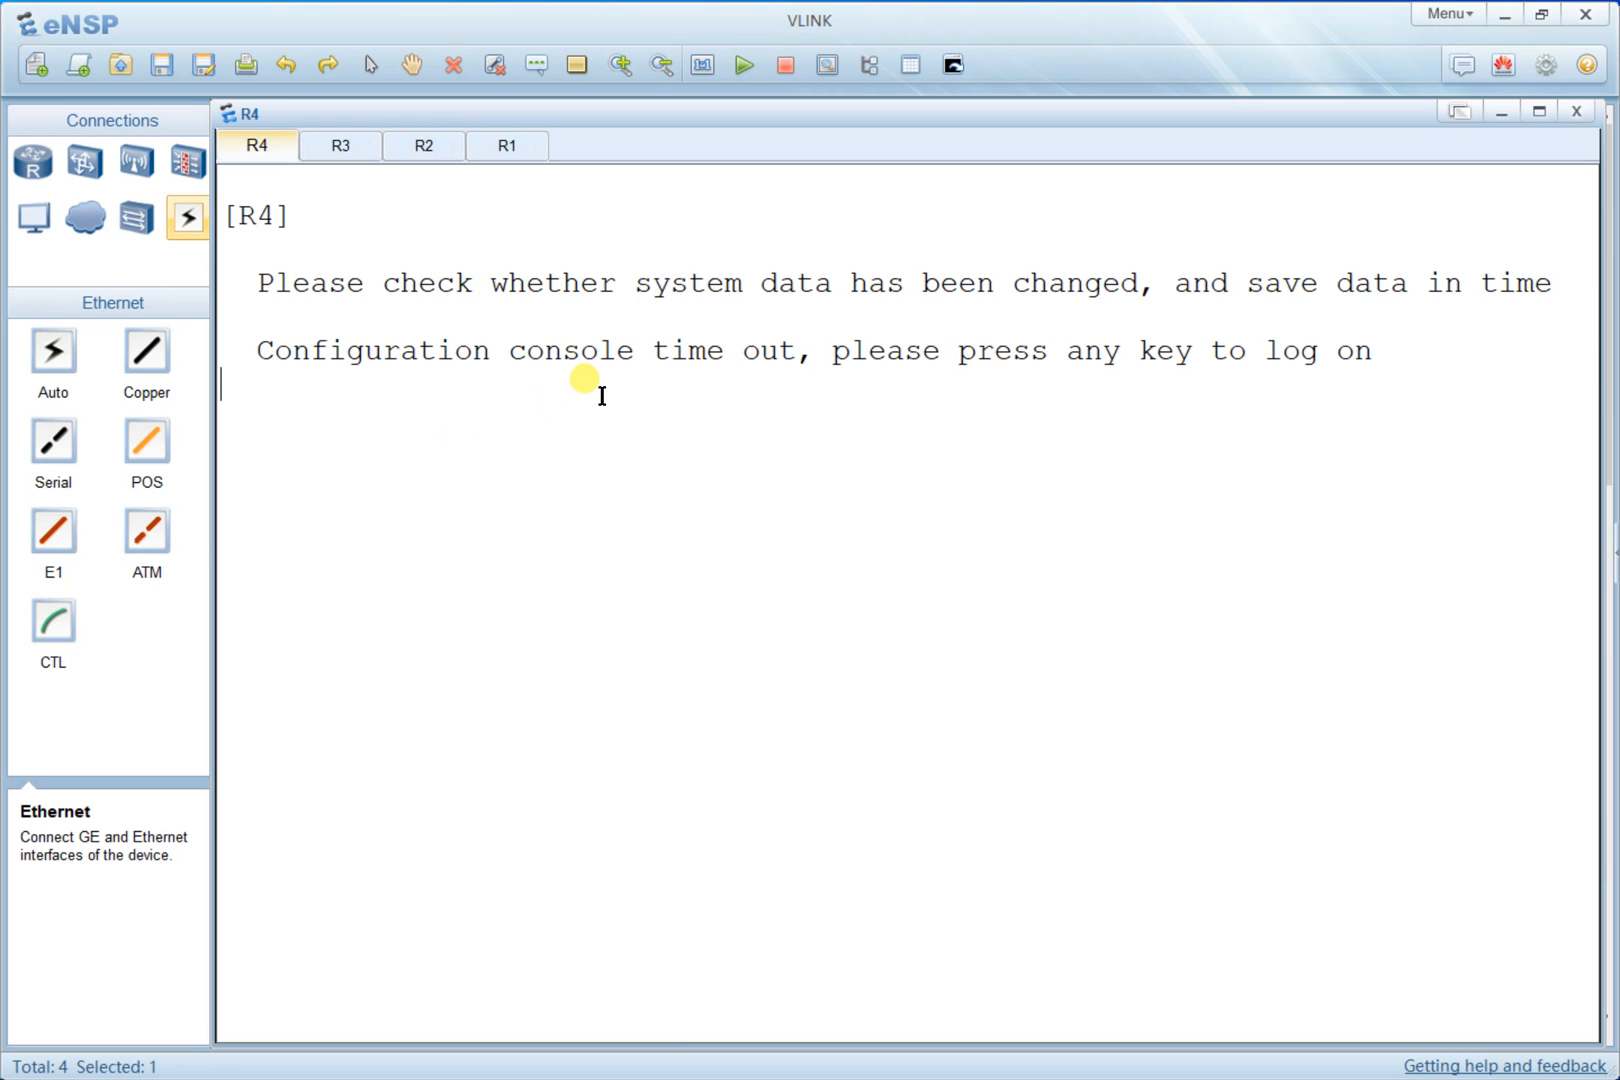
key(Return)
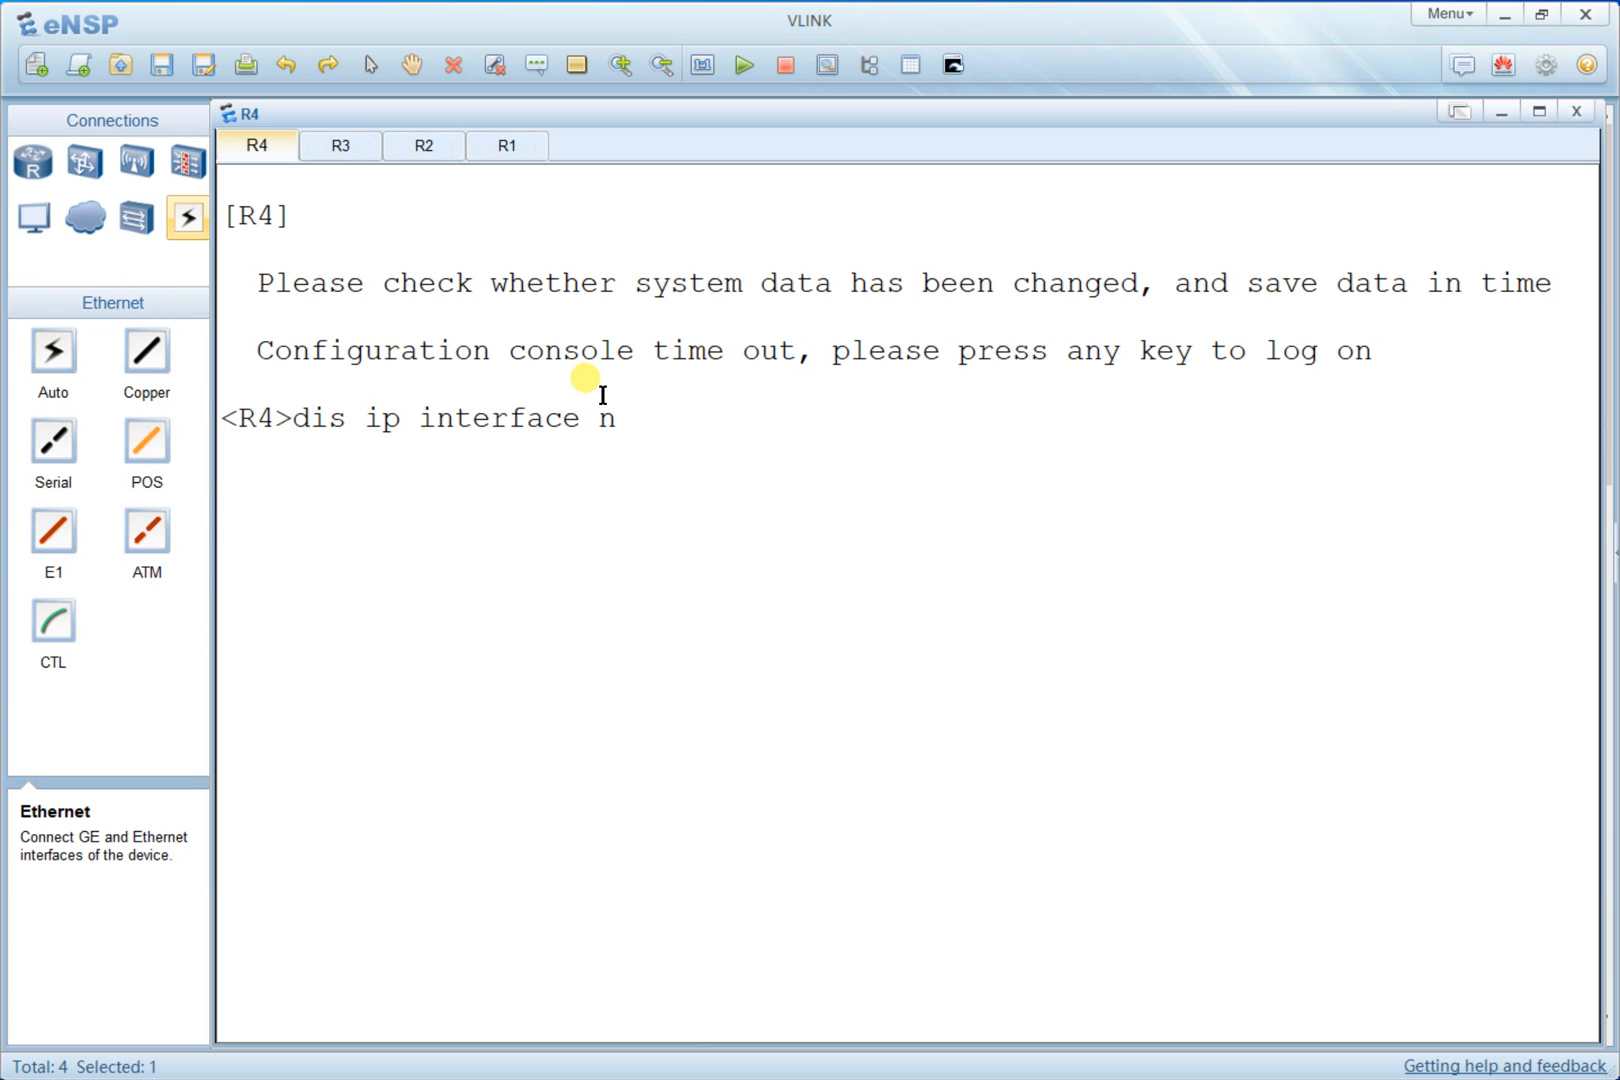
key(Return)
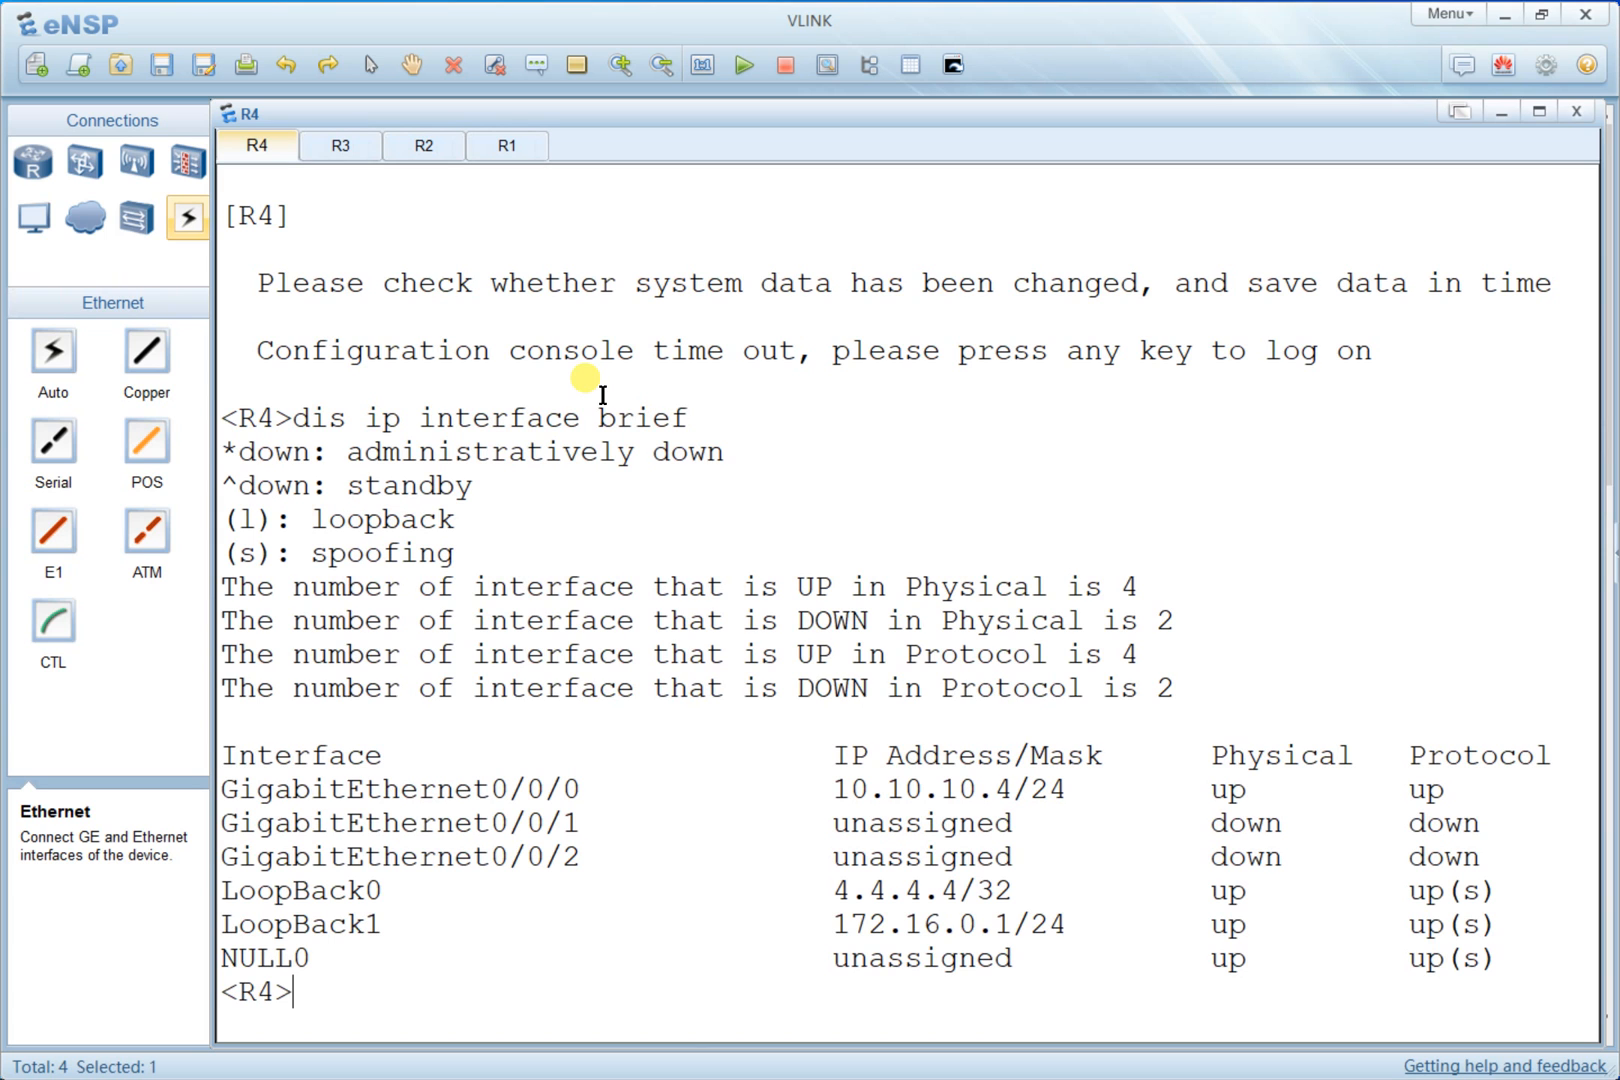
- Highlight R4's LoopBack1 address entry and compare it with the topology diagram
drag(1103, 926, 213, 771)
click(947, 622)
drag(347, 924, 1036, 926)
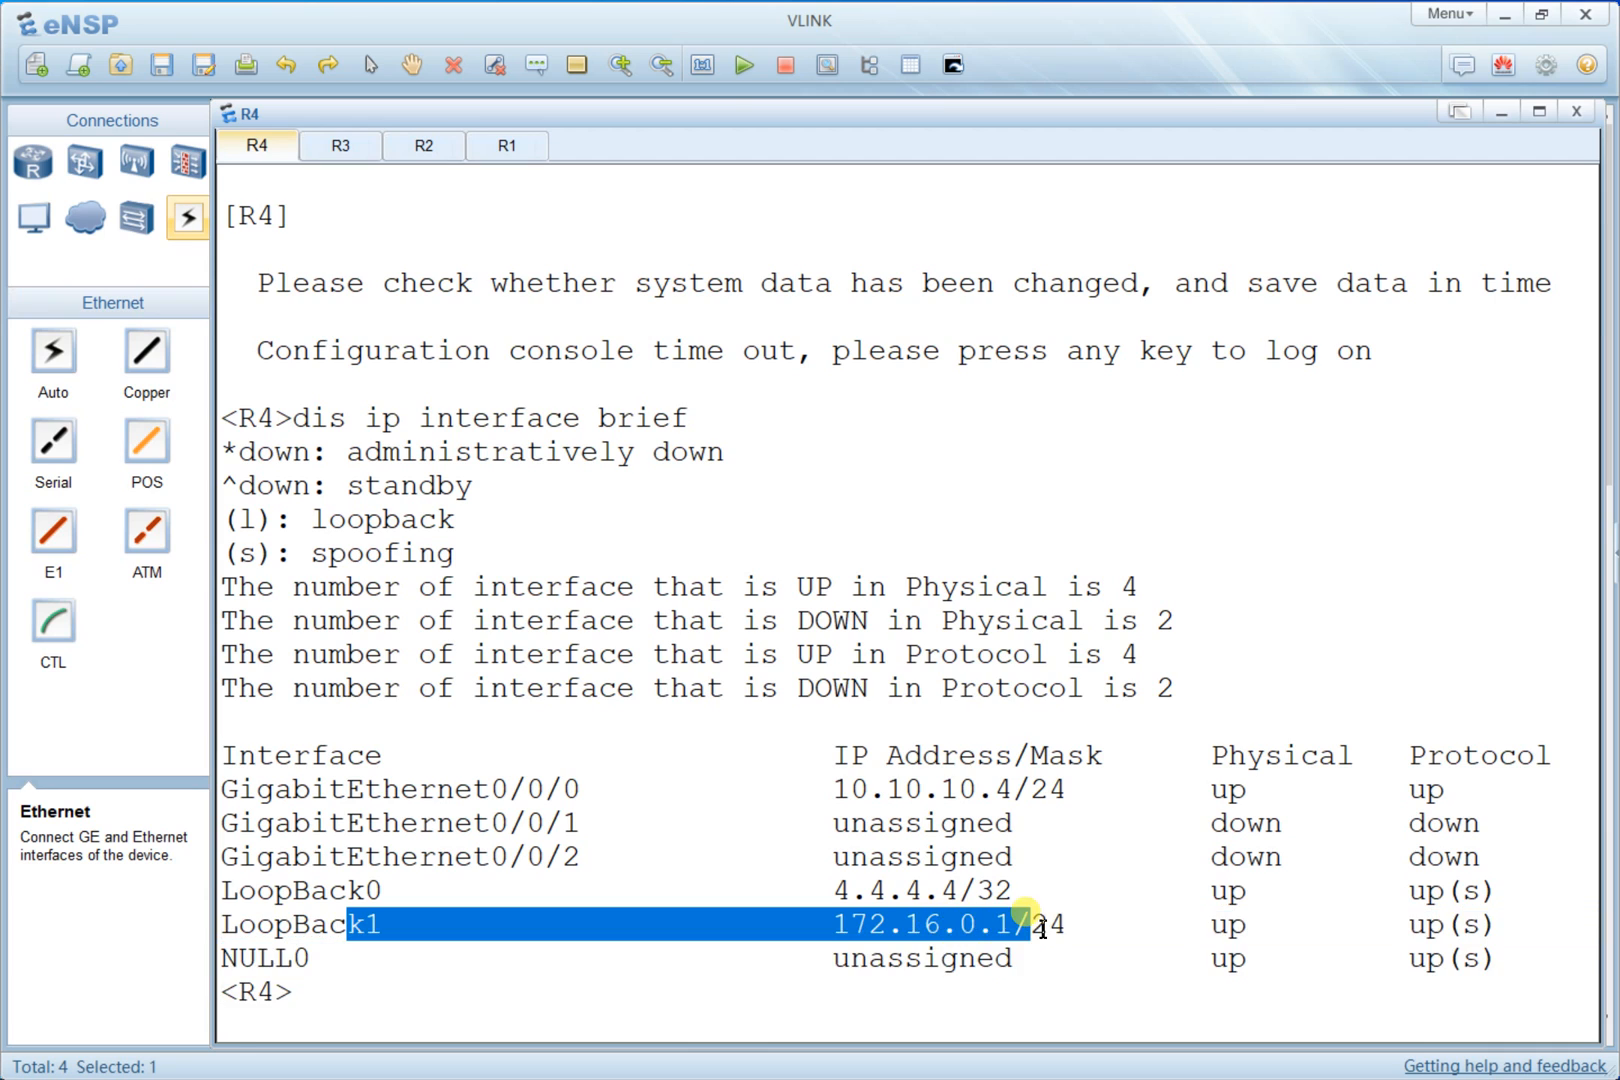
key(alt+Tab)
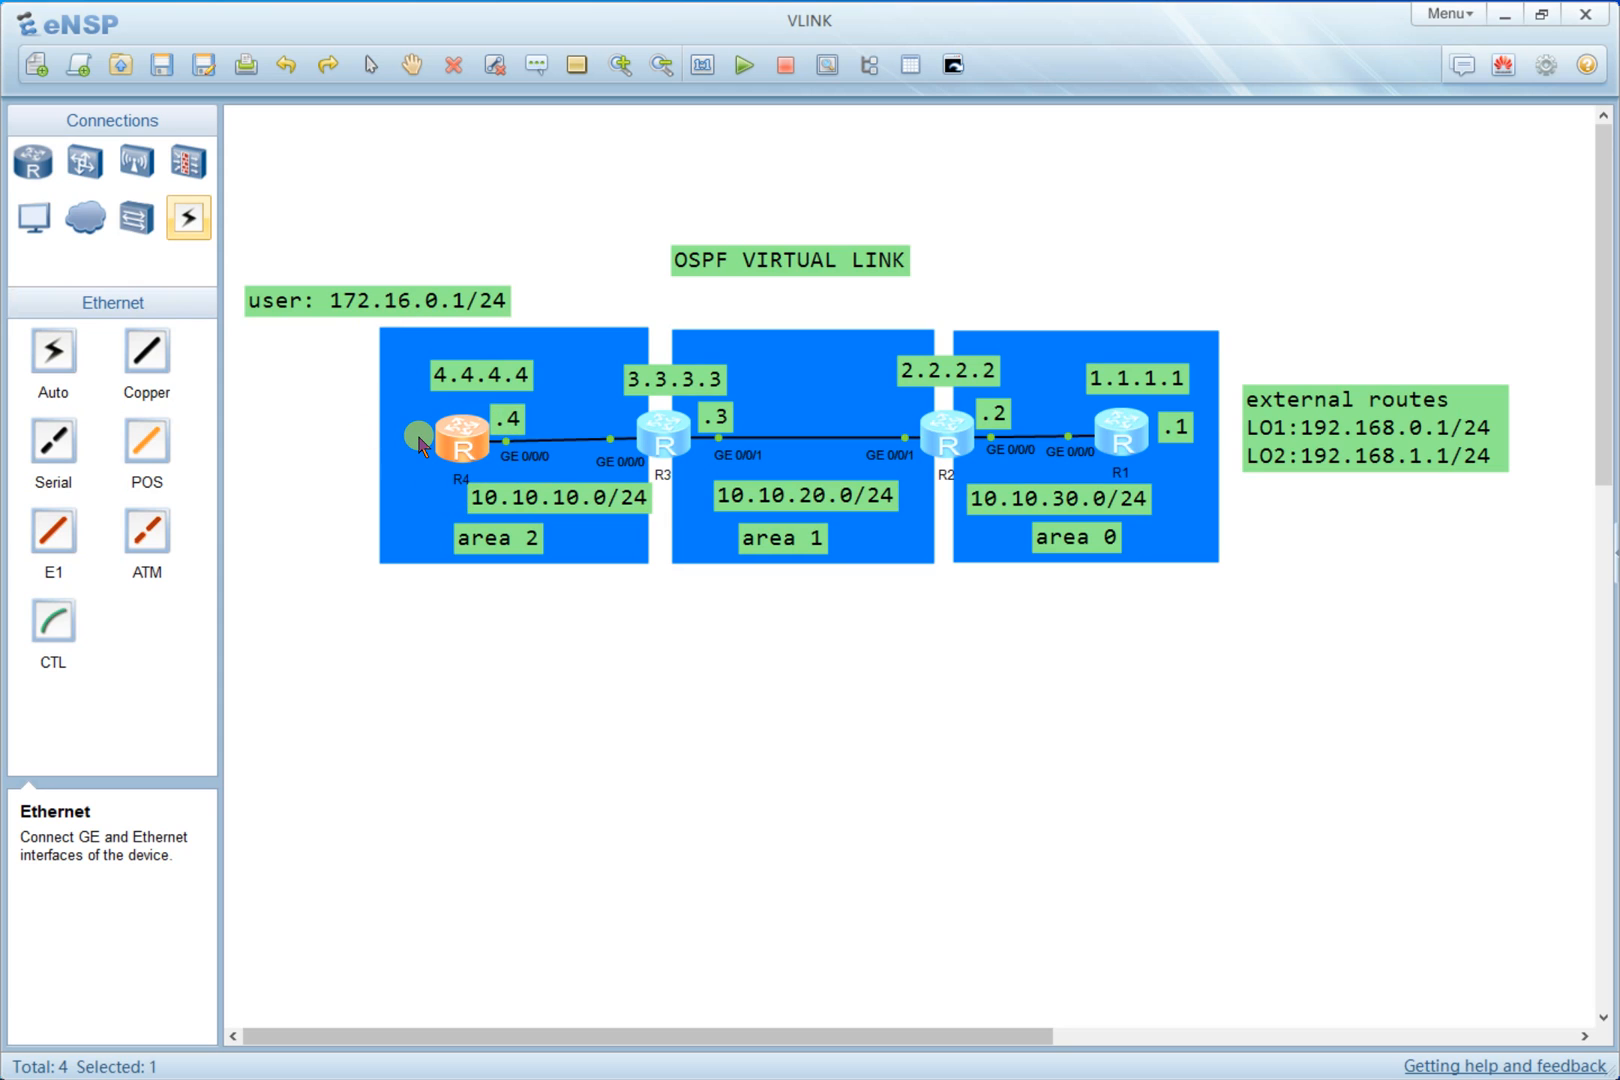
key(alt+Tab)
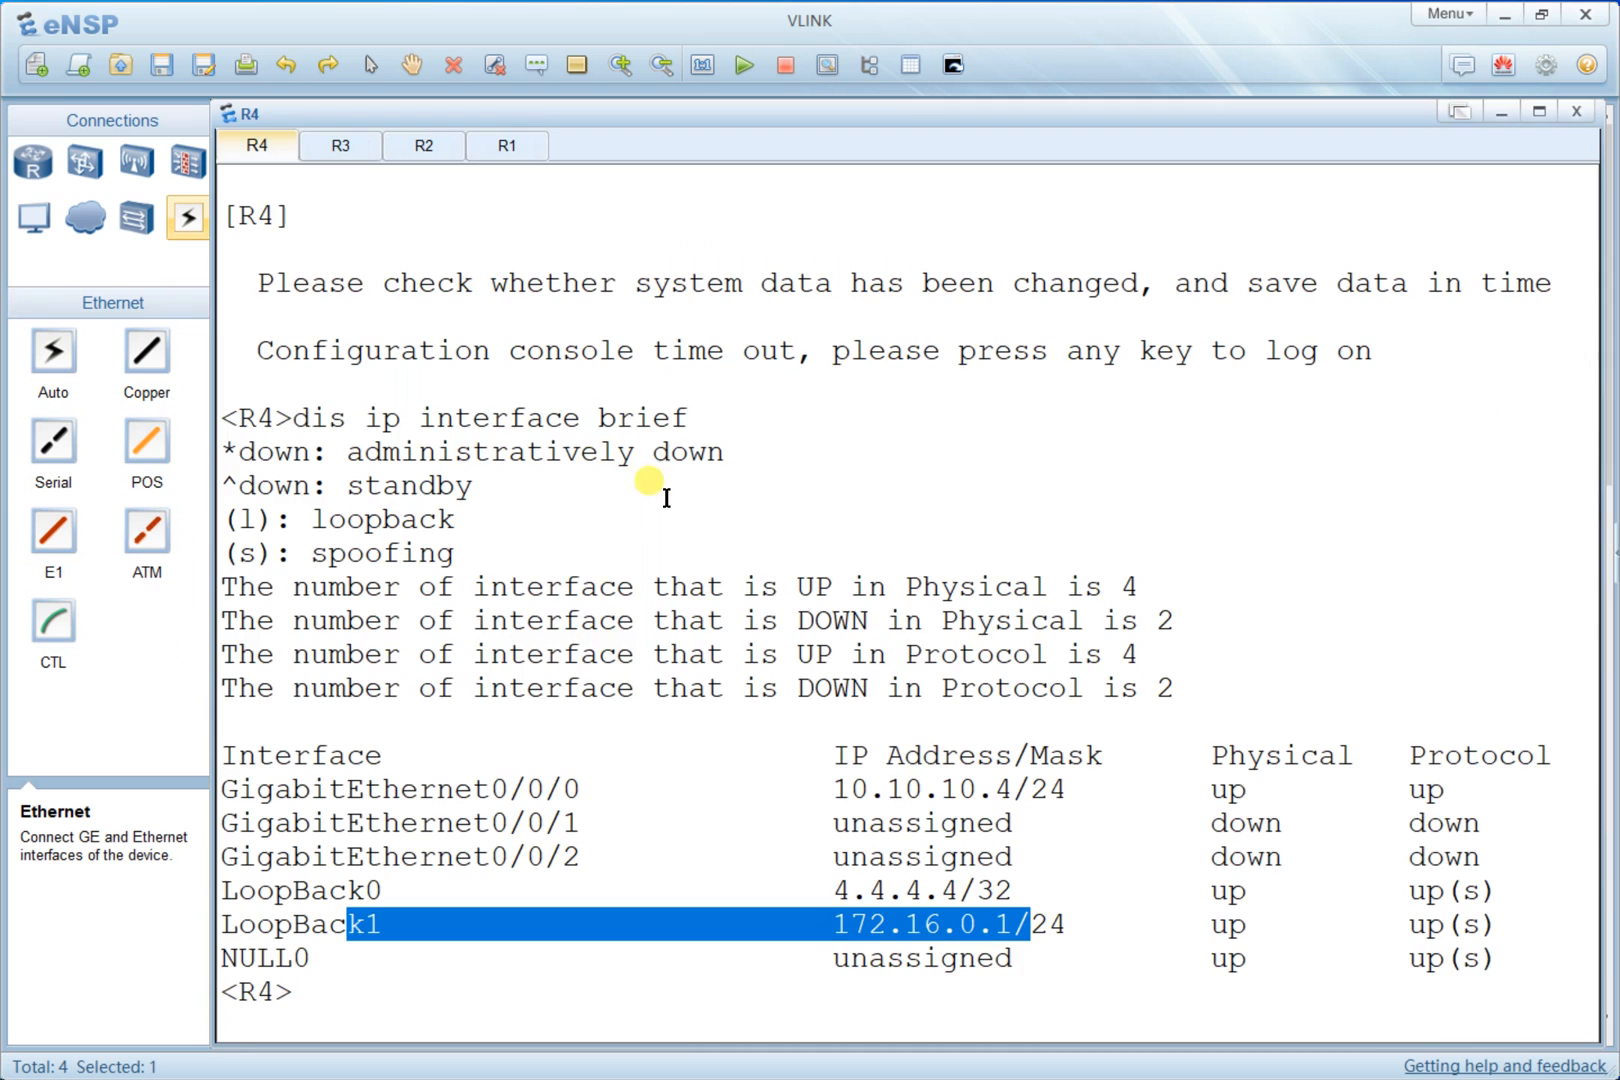
key(alt+Tab)
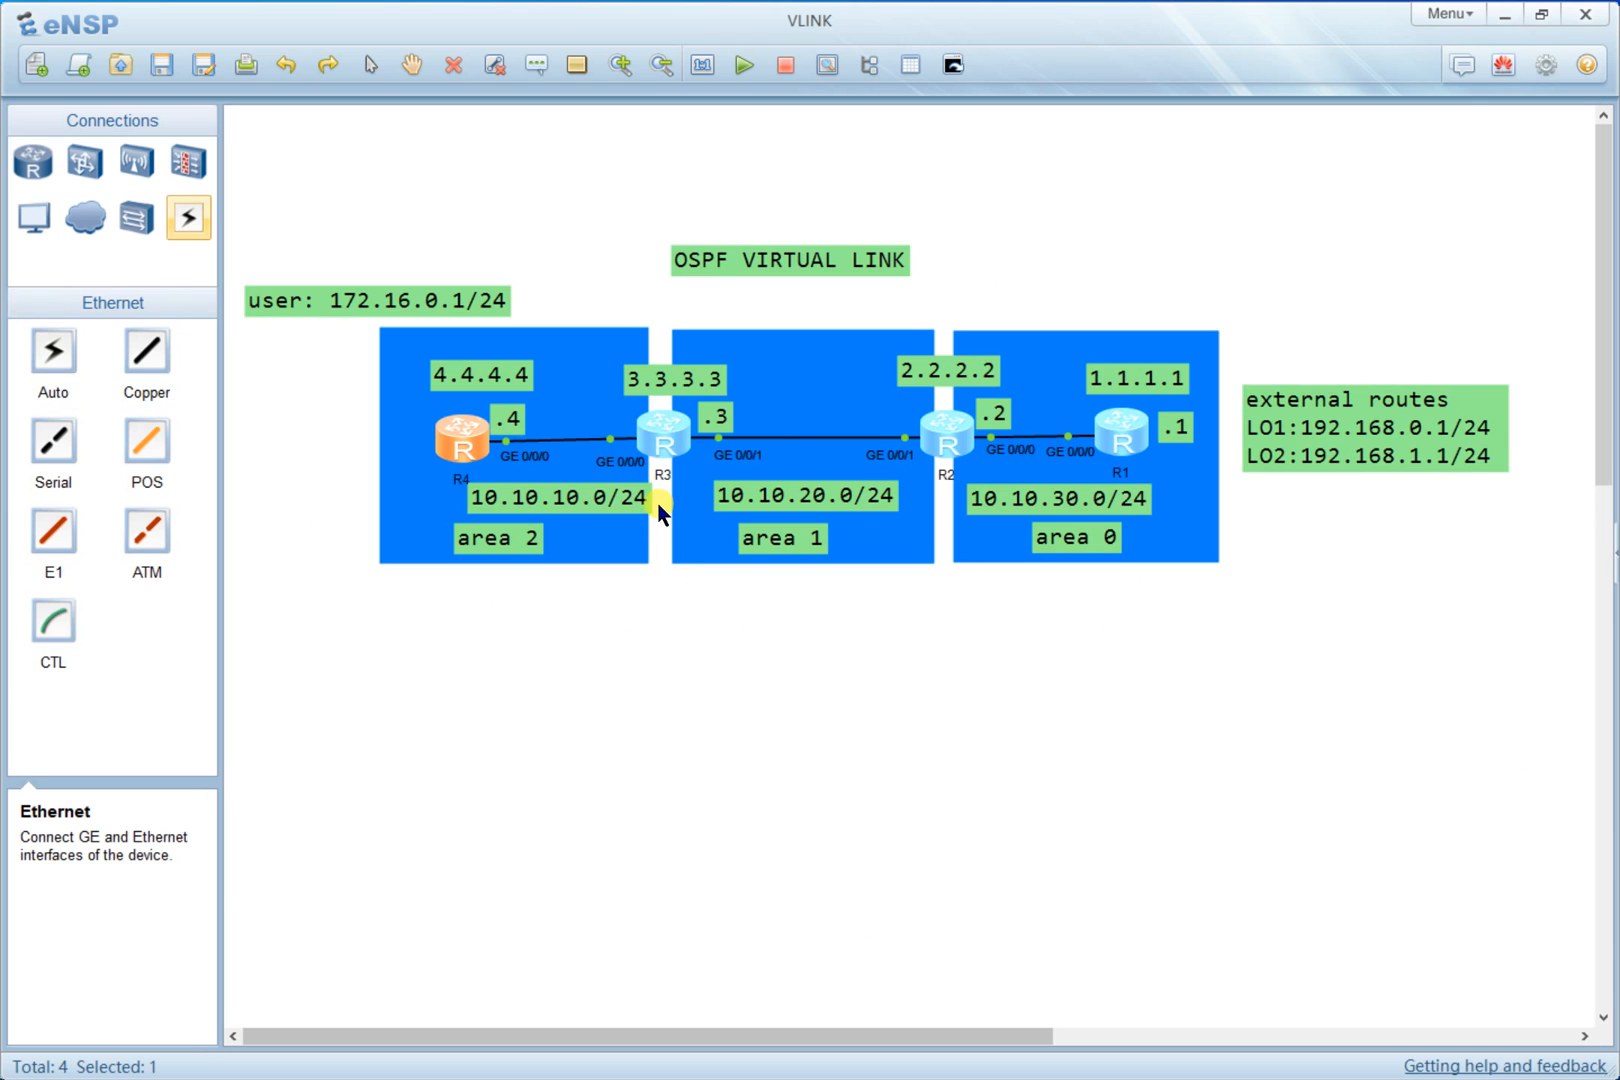
- Open R1's console, enter system view and clear the console screen
double_click(1143, 455)
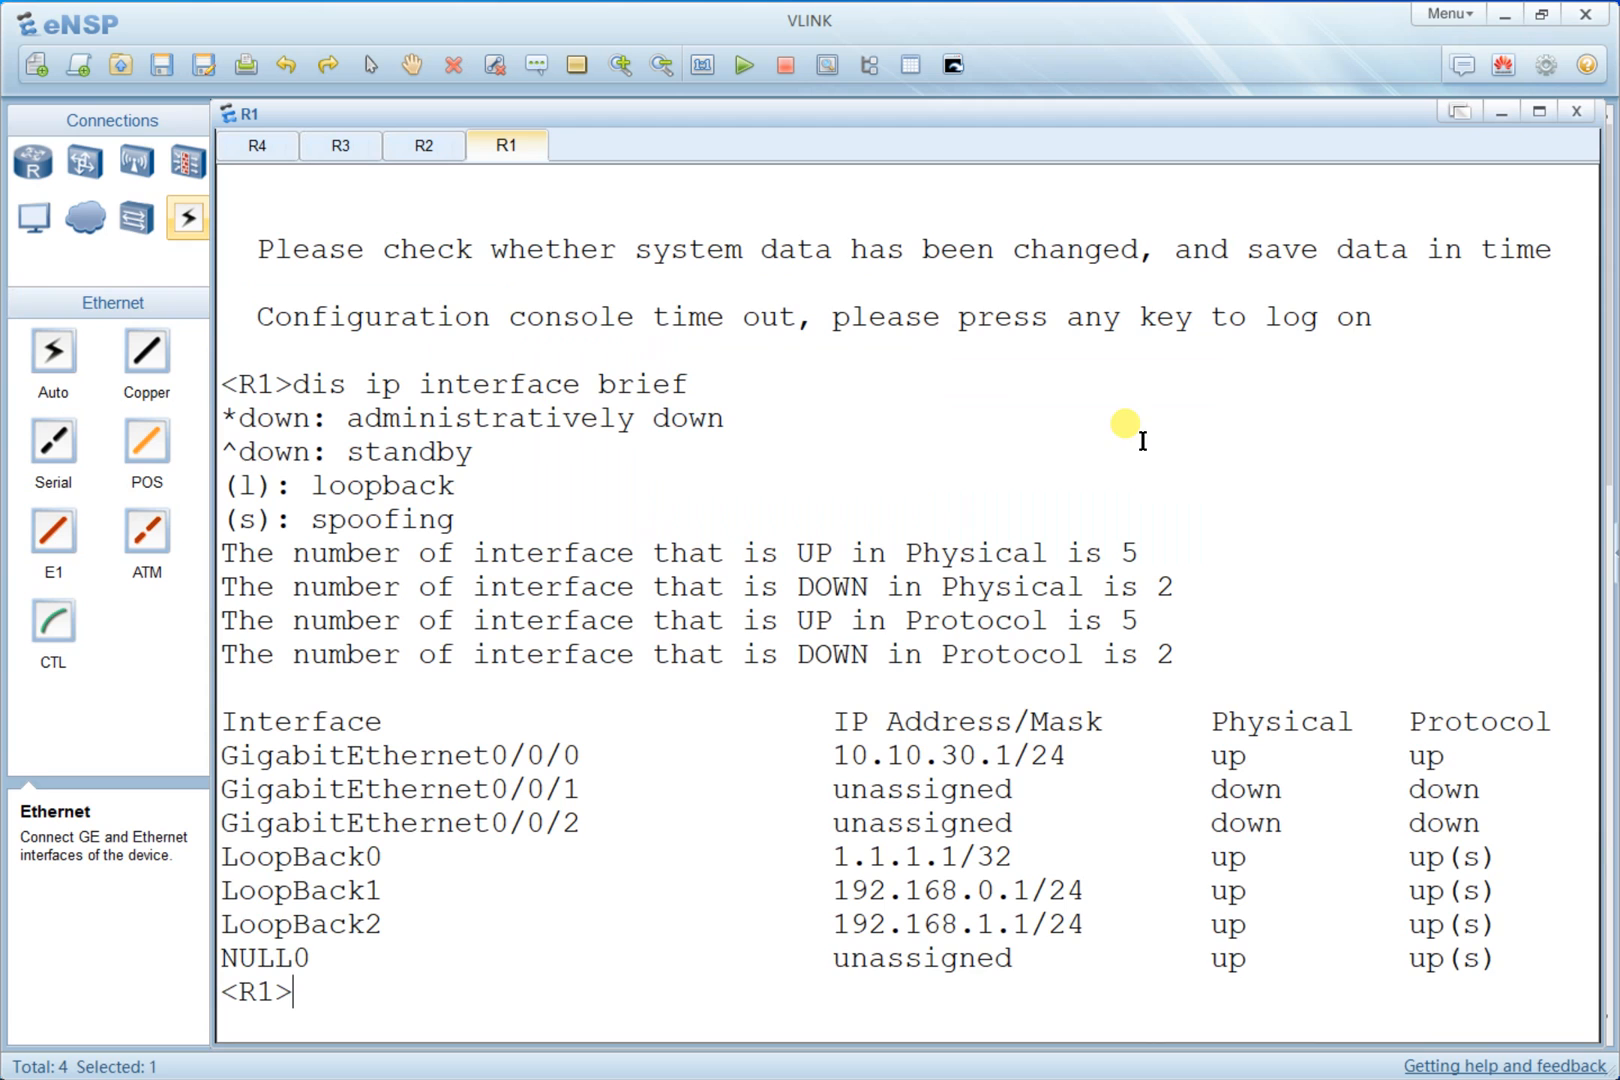
key(Return)
text(sy)
key(Return)
key(Return)
key(Return)
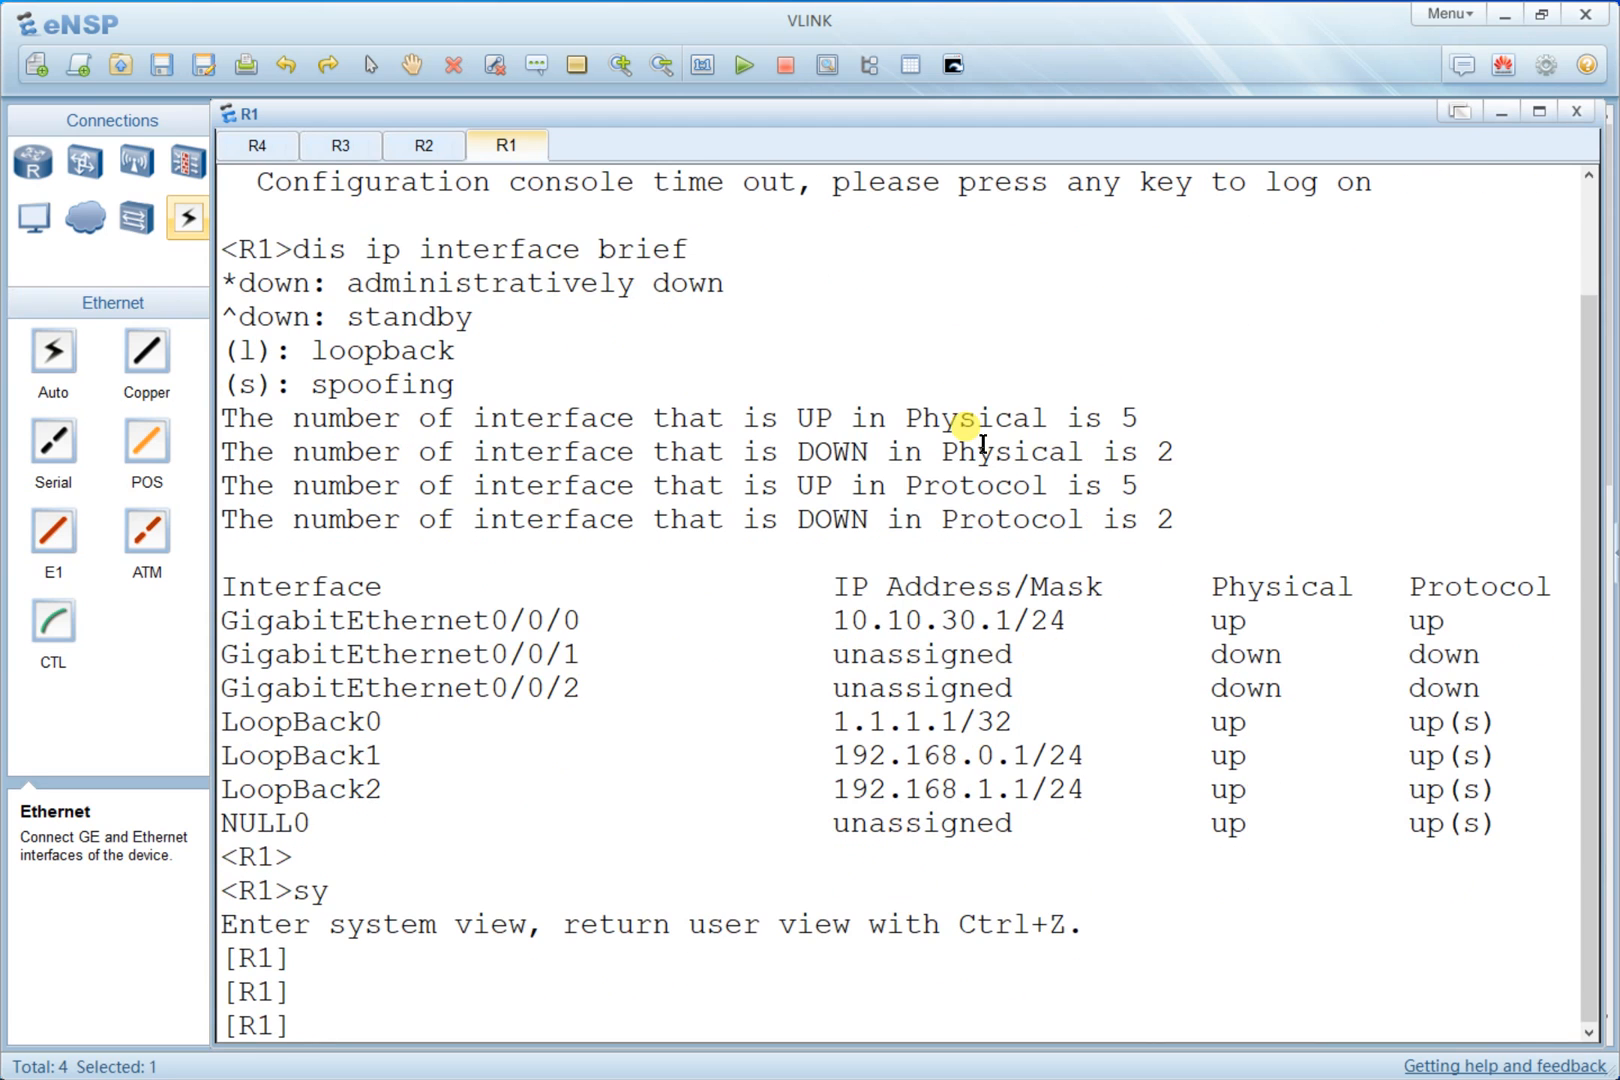
right_click(792, 495)
click(832, 562)
key(Return)
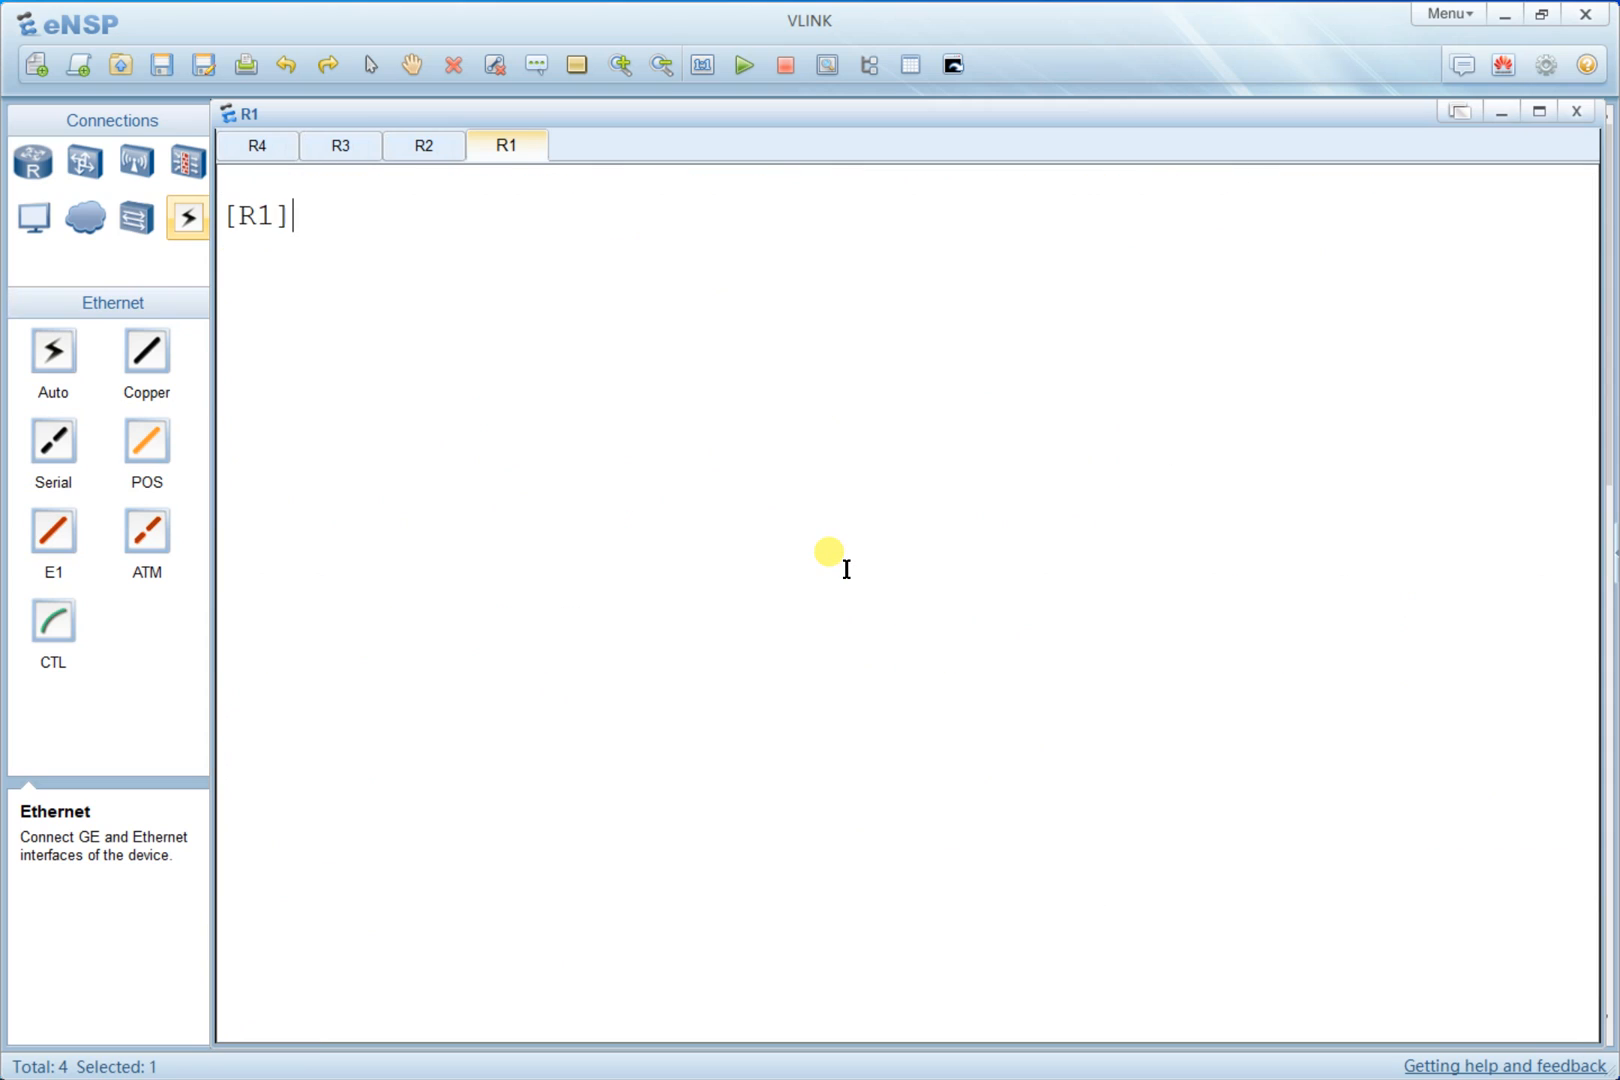
- Start OSPF process 1 on R1 with router ID 1.1.1.1
text(isis ro)
key(Tab)
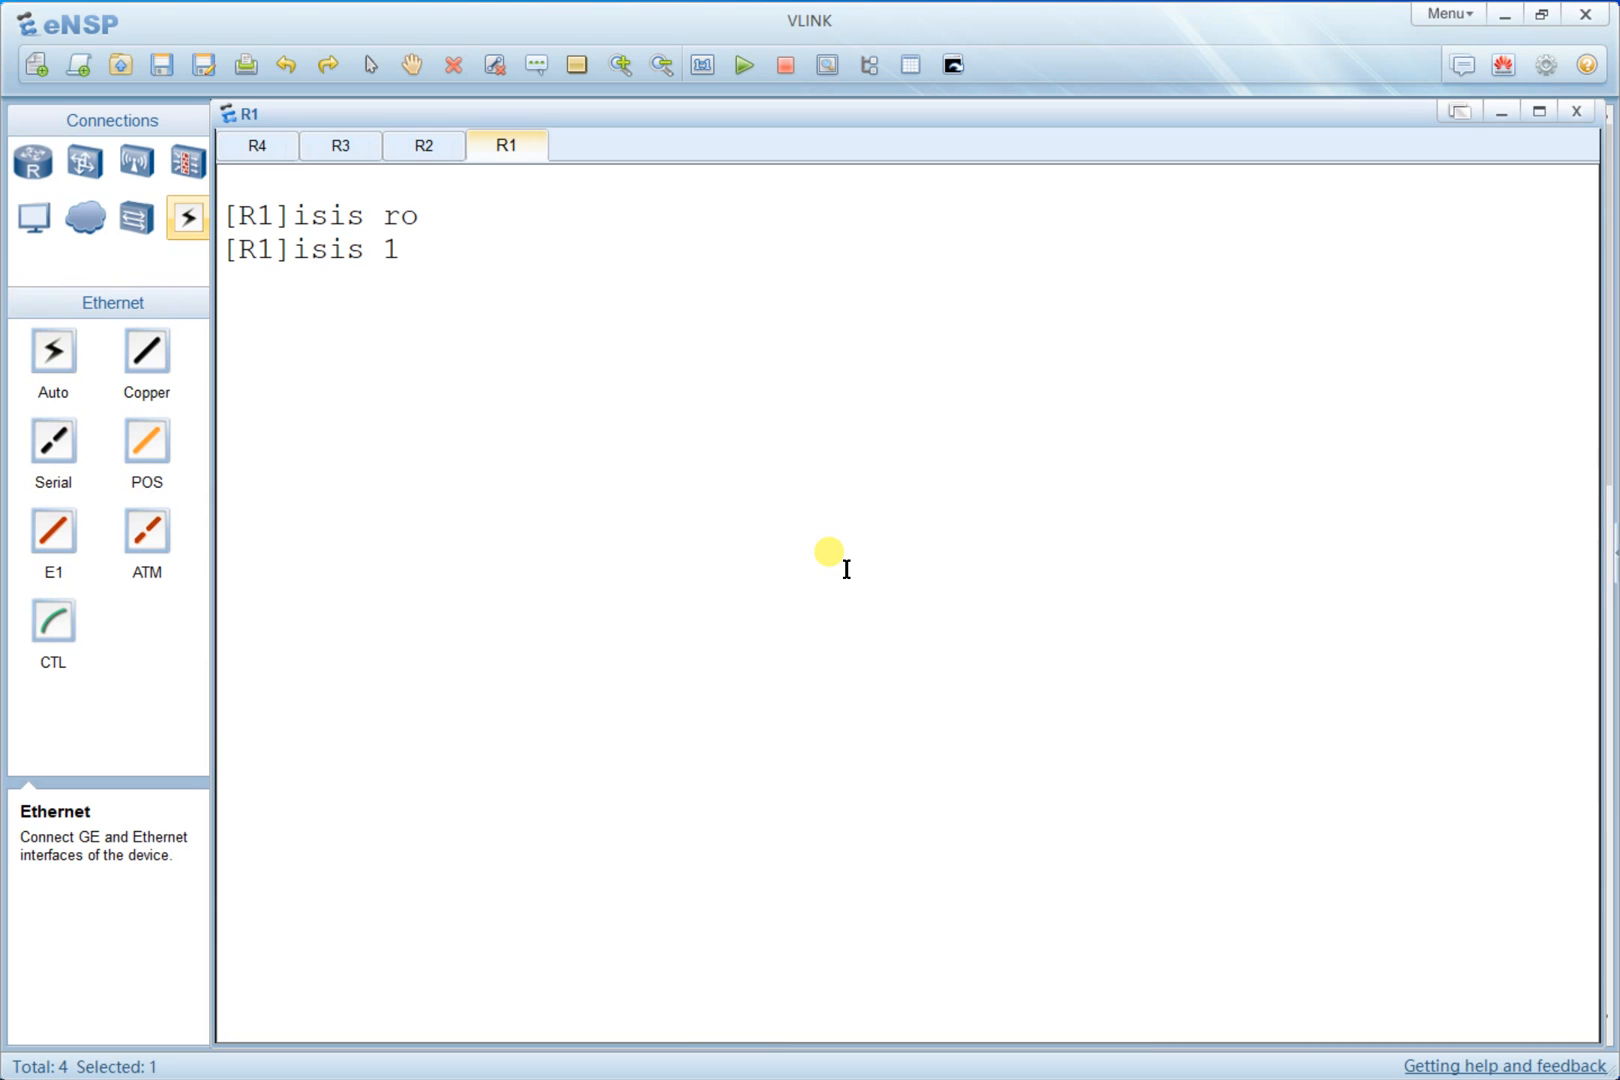
text(ospf 1 ro)
key(Tab)
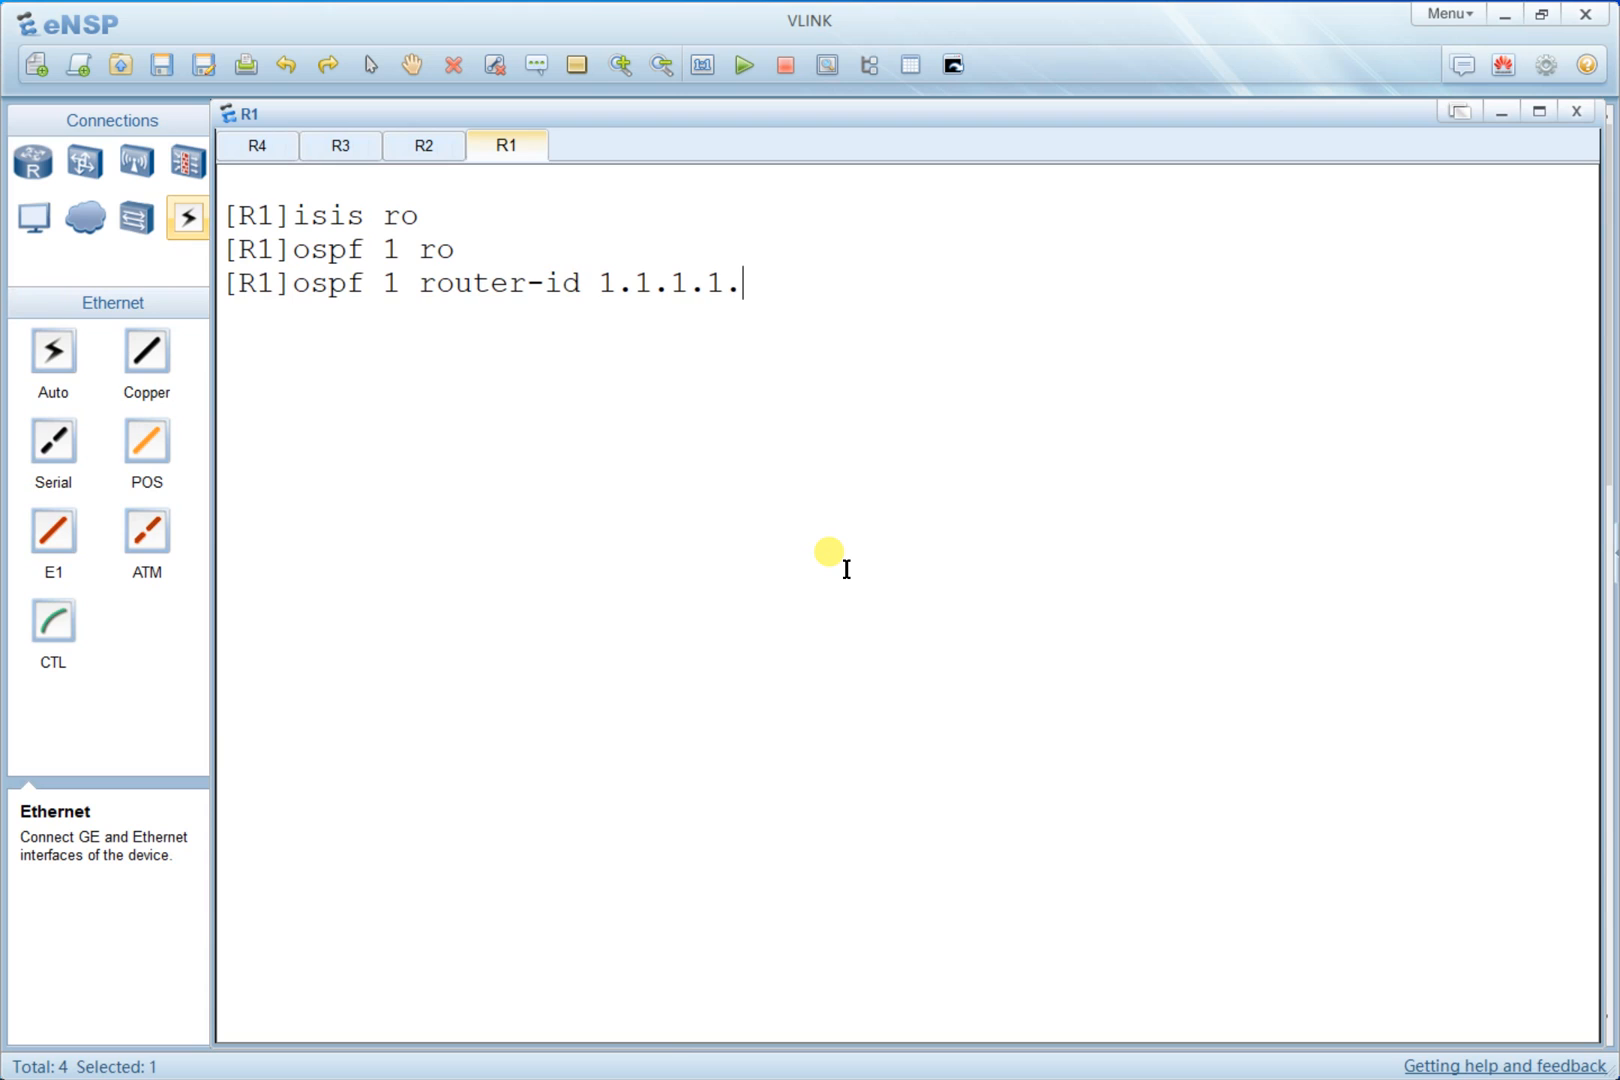
key(Return)
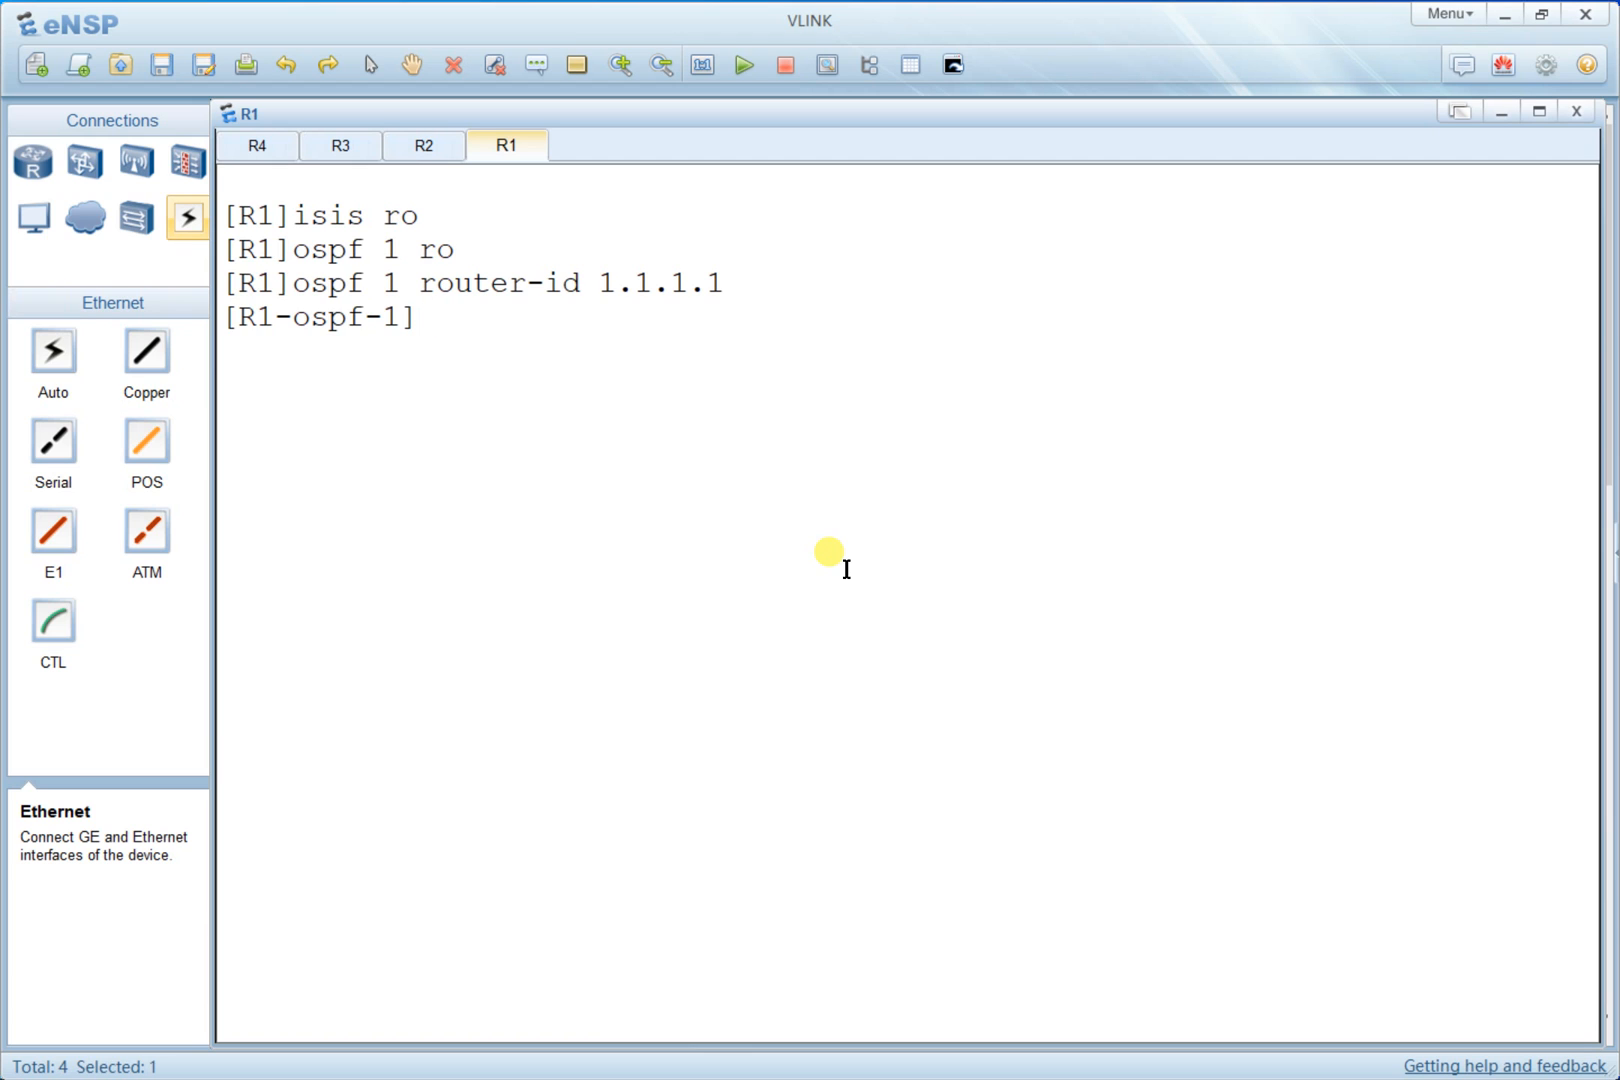
key(alt+Tab)
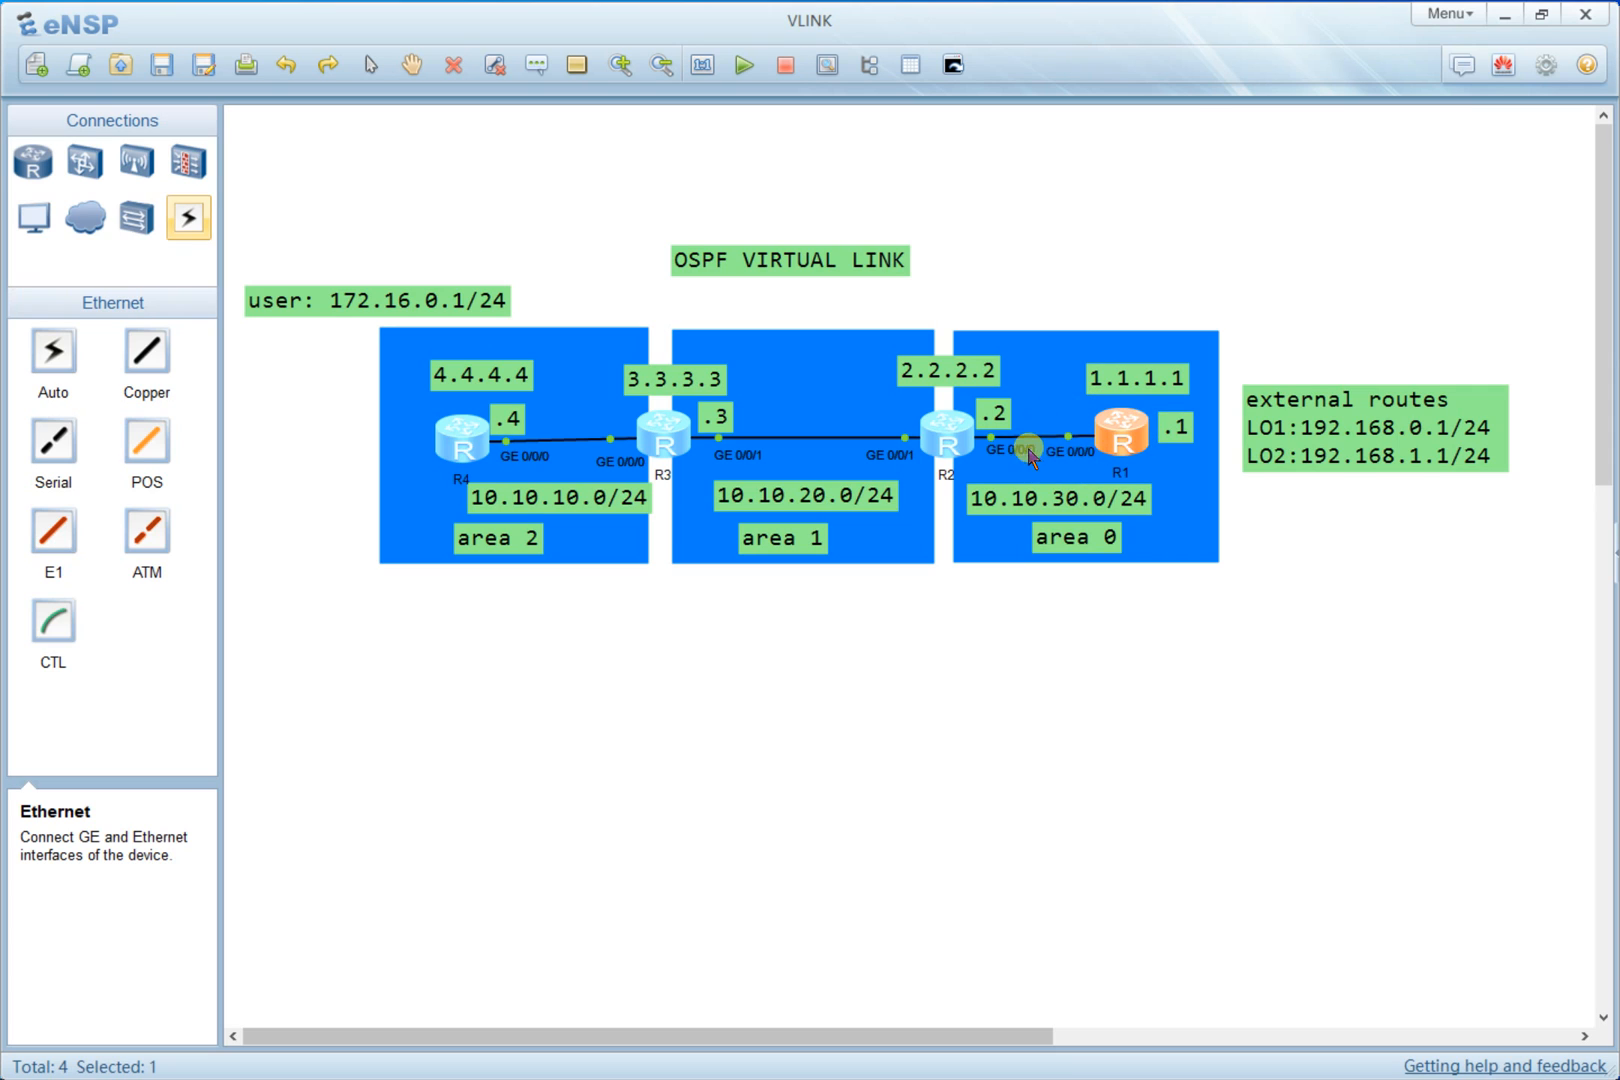
- In R1's OSPF process, enter area 0 and advertise network 10.10.30.0 with wildcard 0.0.0.255
double_click(1085, 420)
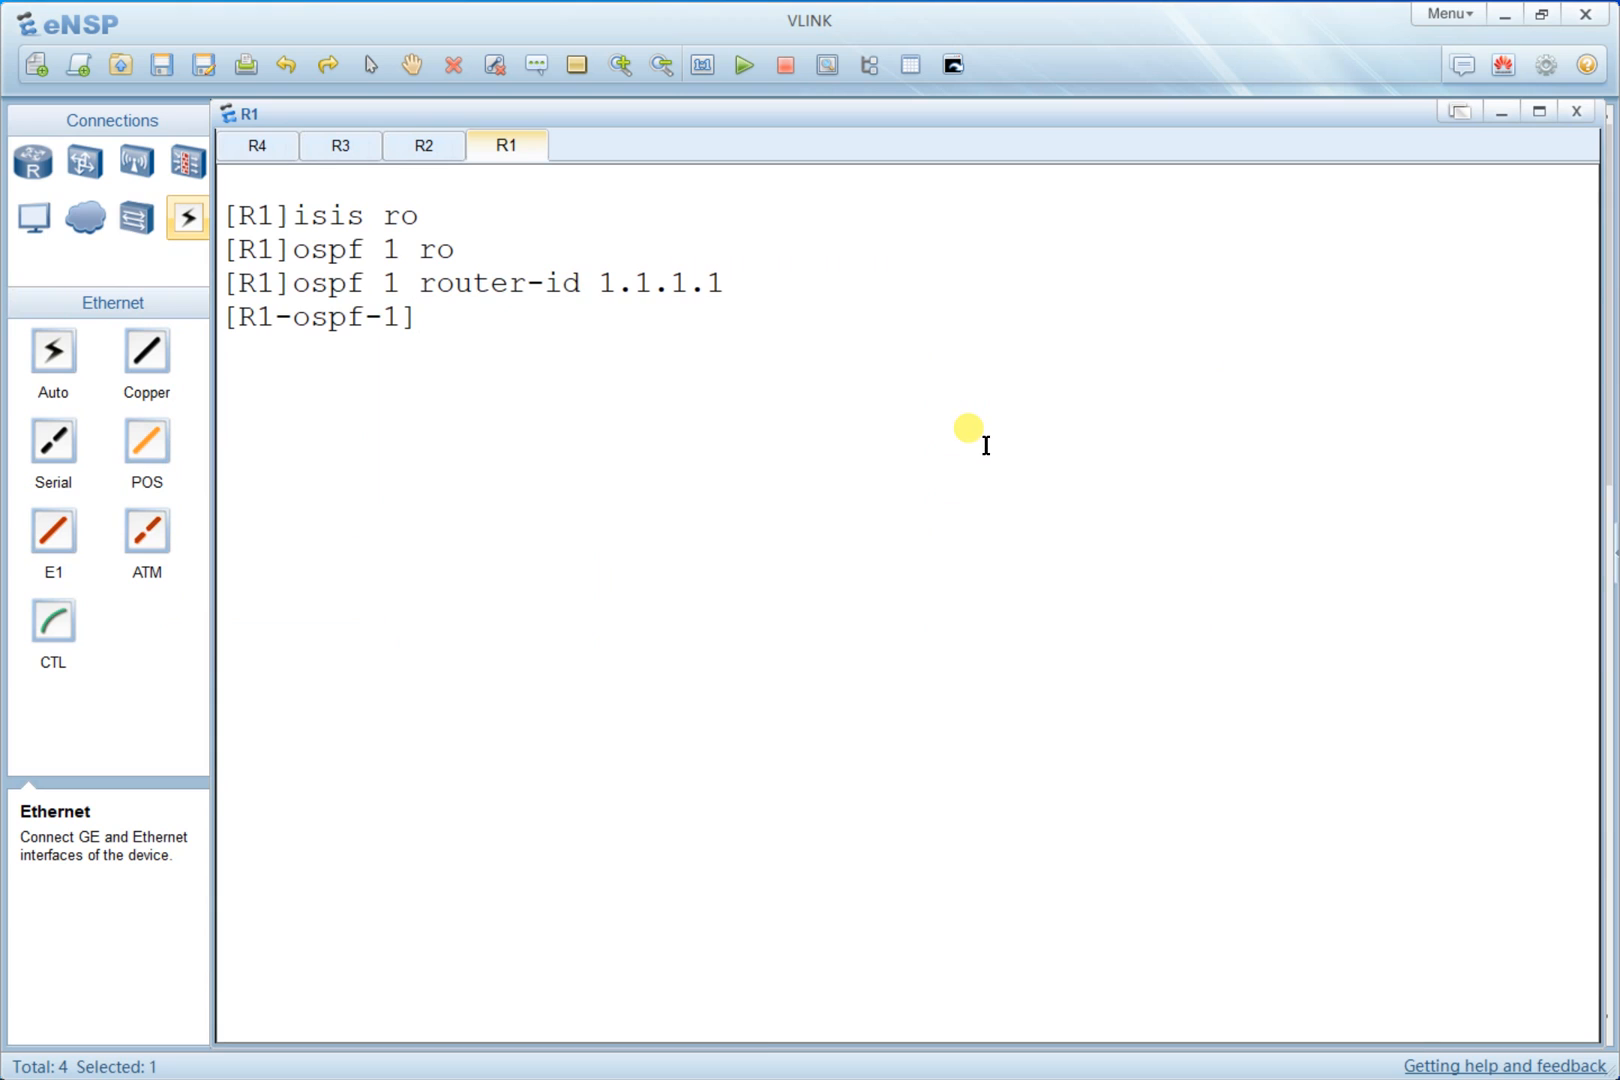
text(area 0)
key(Return)
text(net)
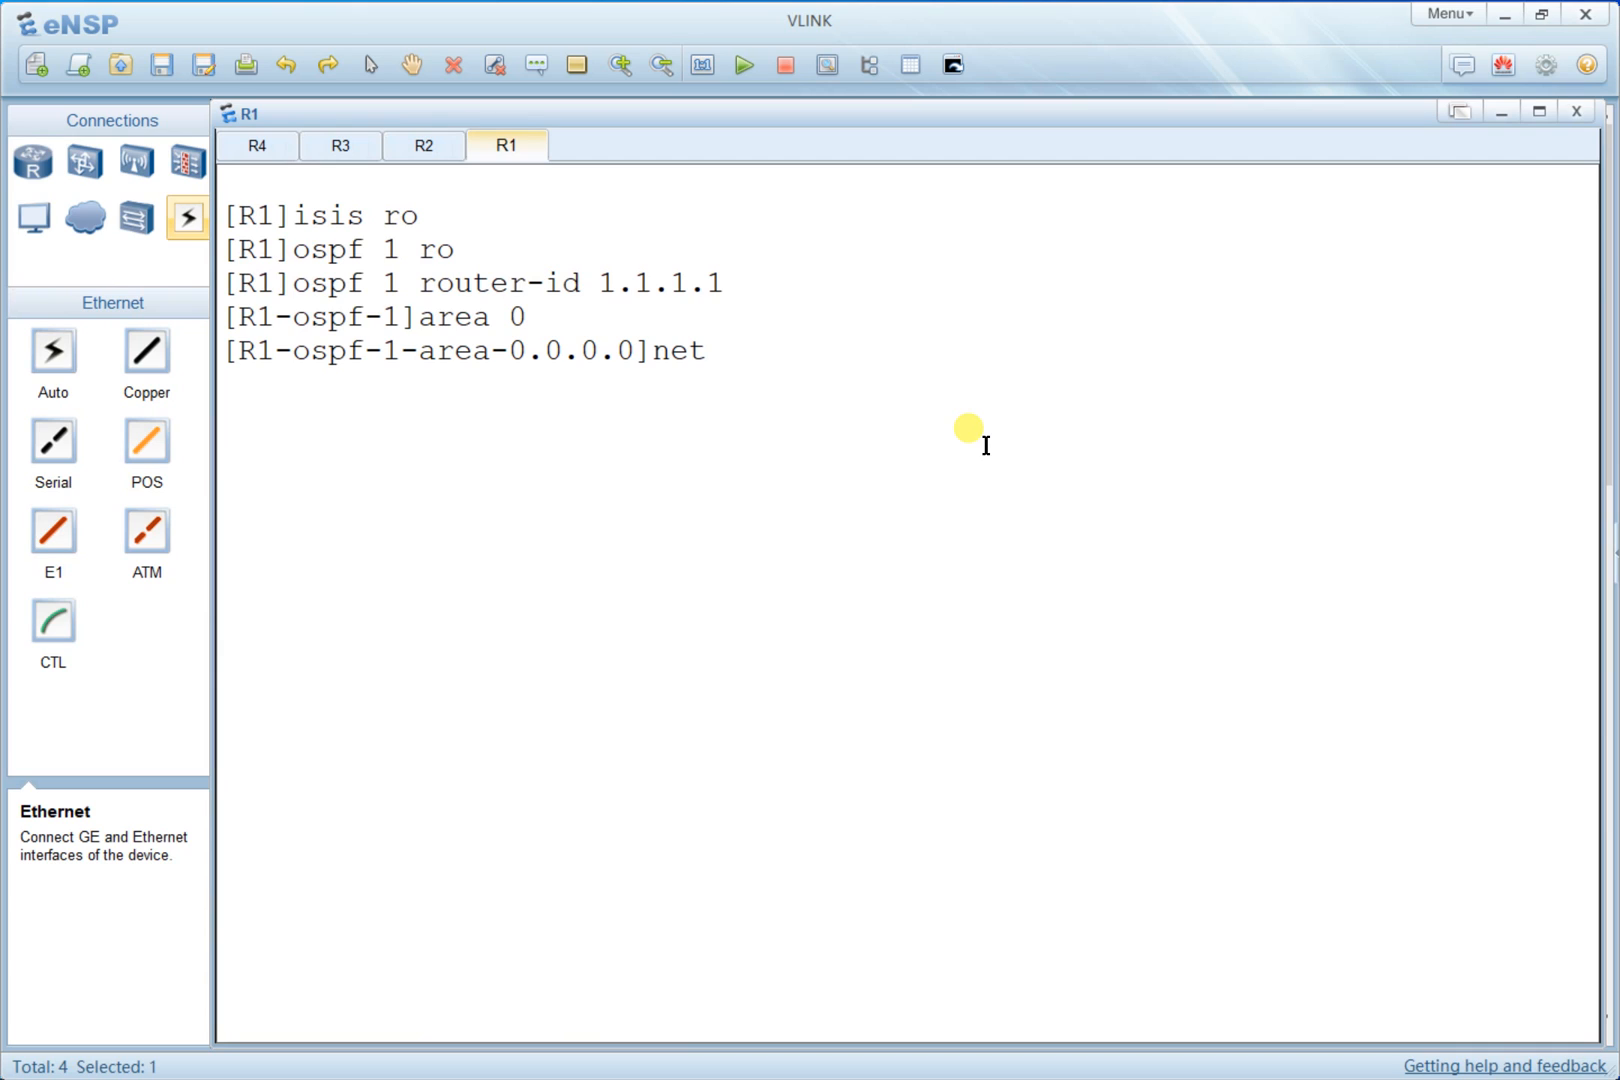
text(work 10.10)
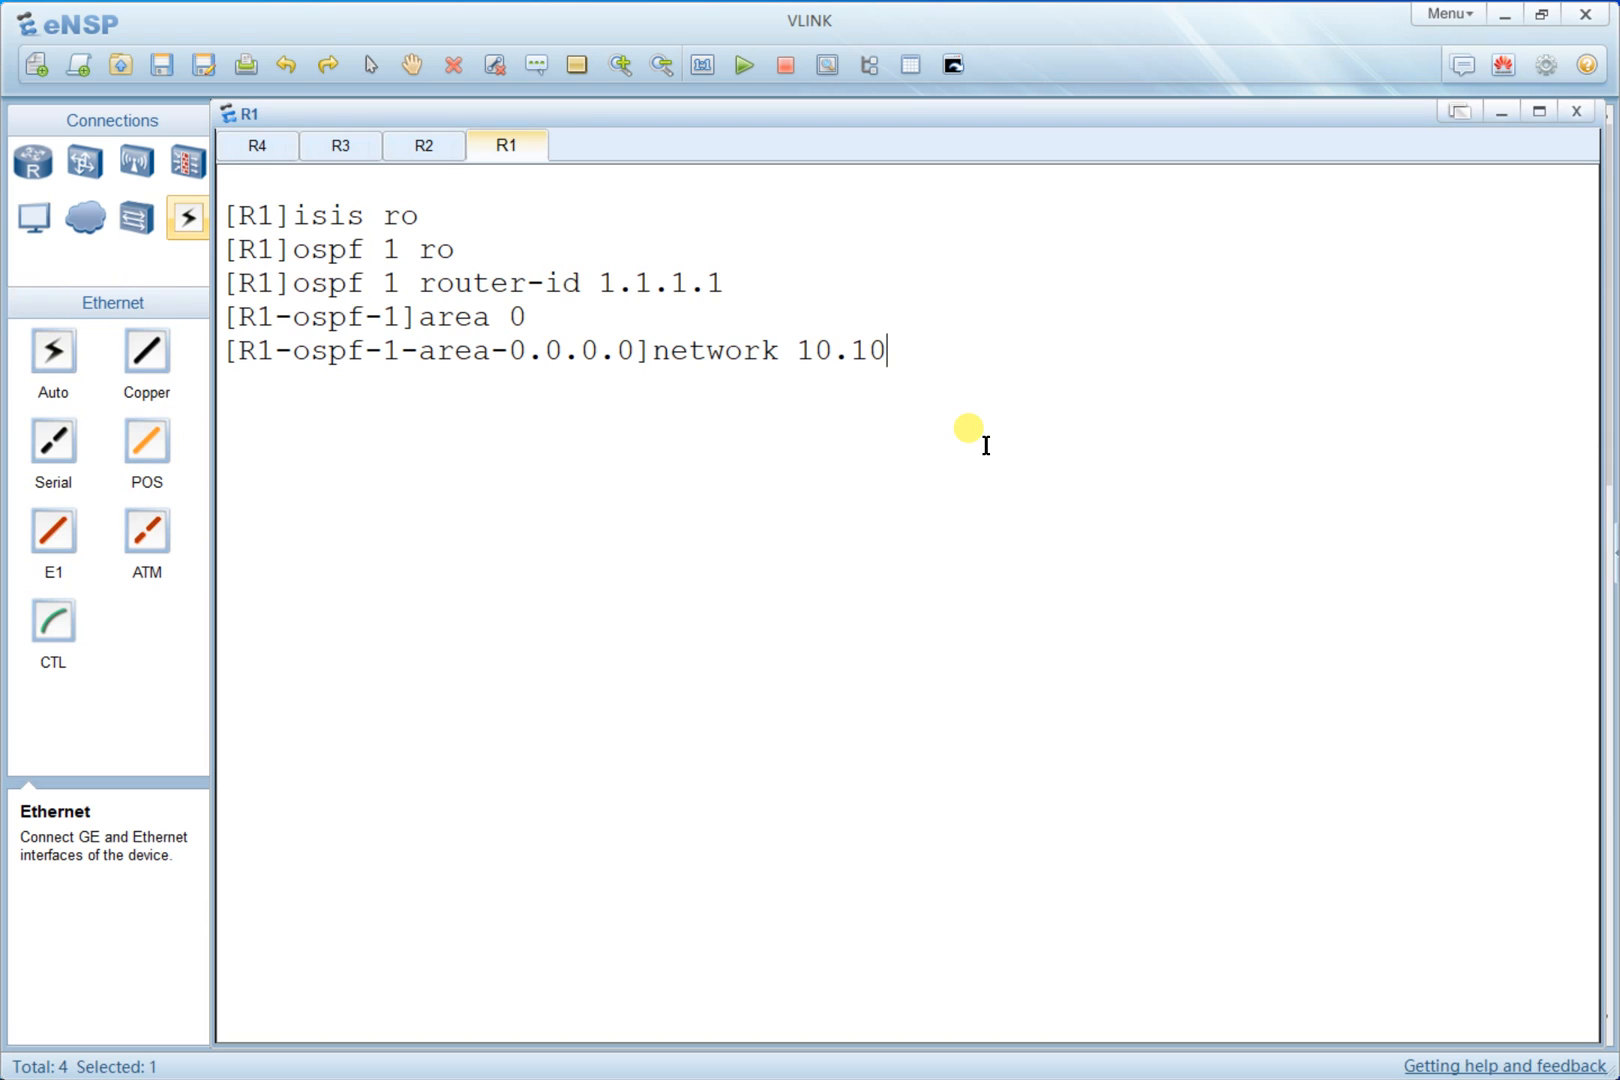
text(.30.0 0.0.0.255)
key(Return)
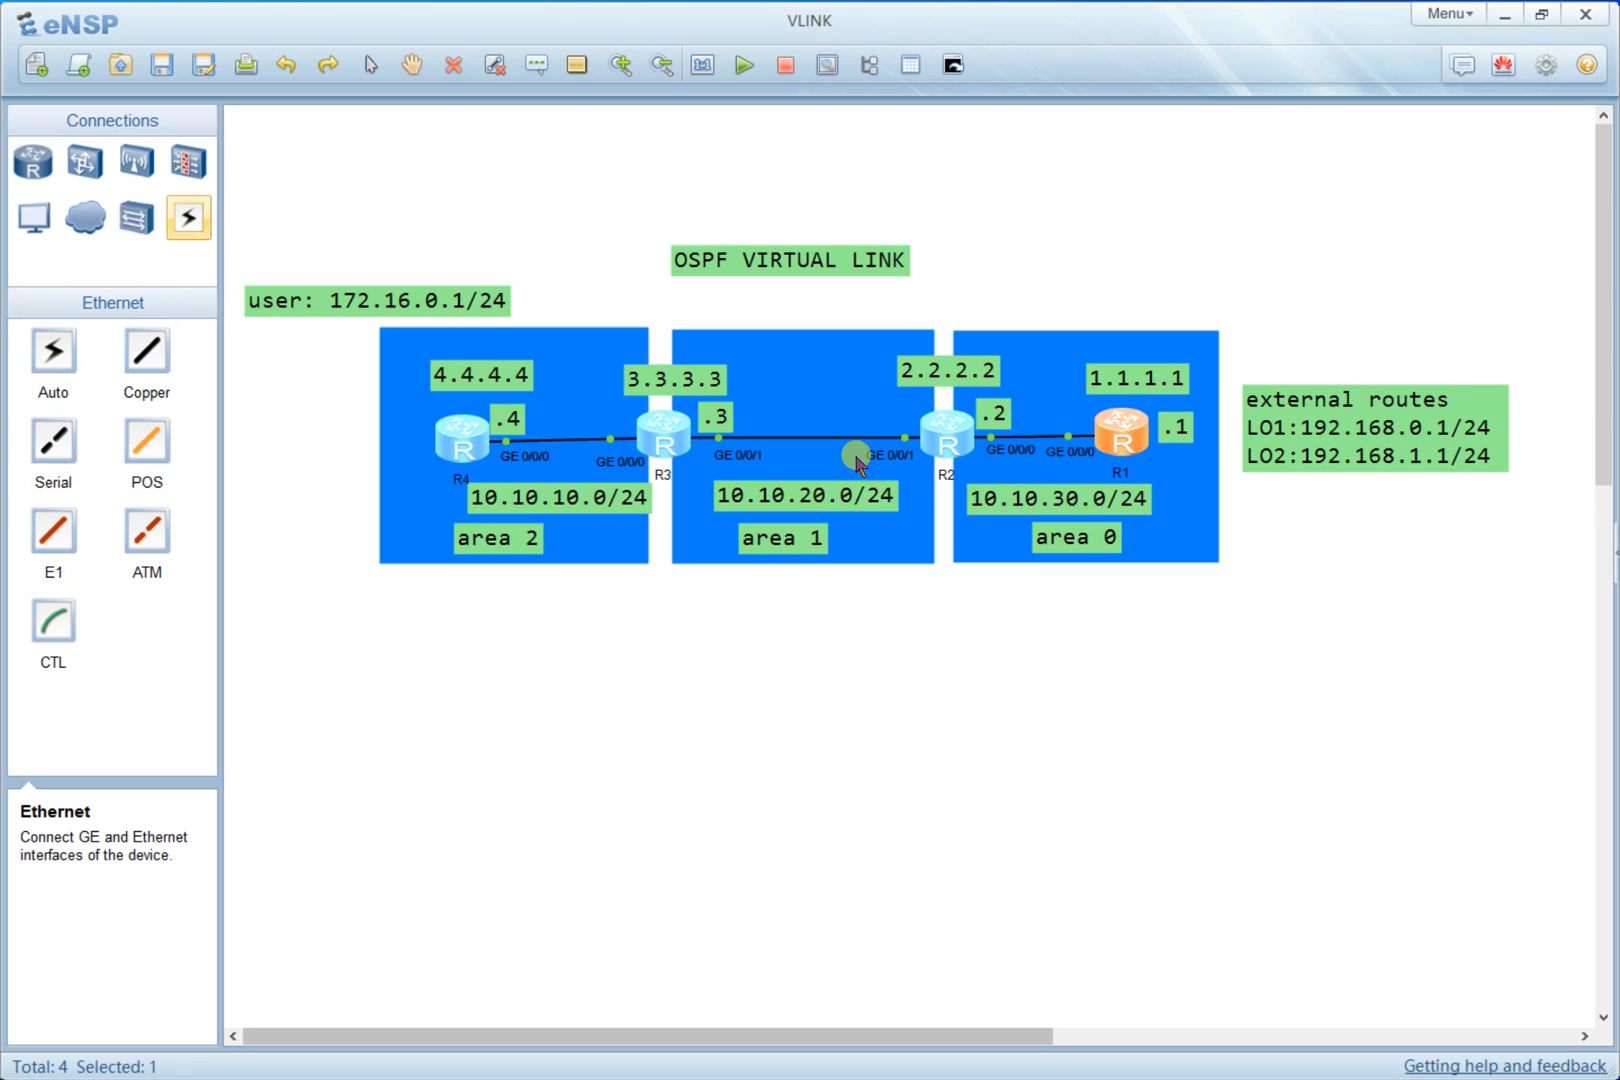
- Advertise R1's loopback 1.1.1.1 with wildcard 0.0.0.0 in area 0
double_click(1128, 443)
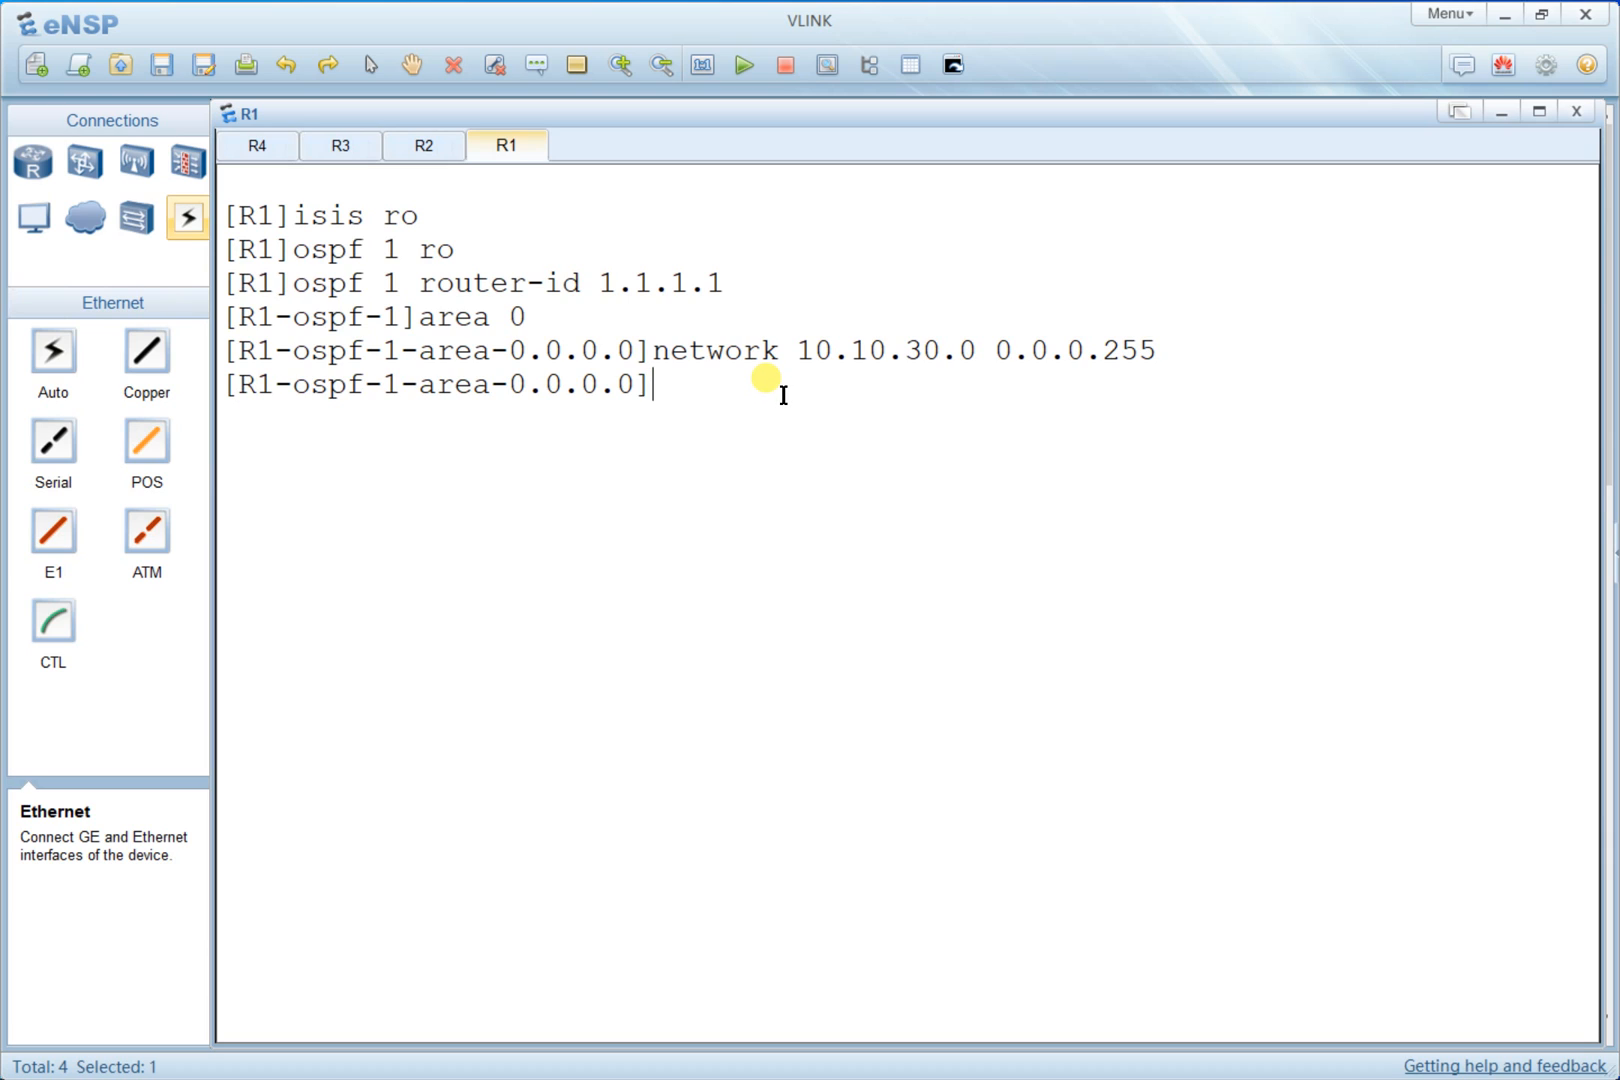
text(network 1.1.1.1)
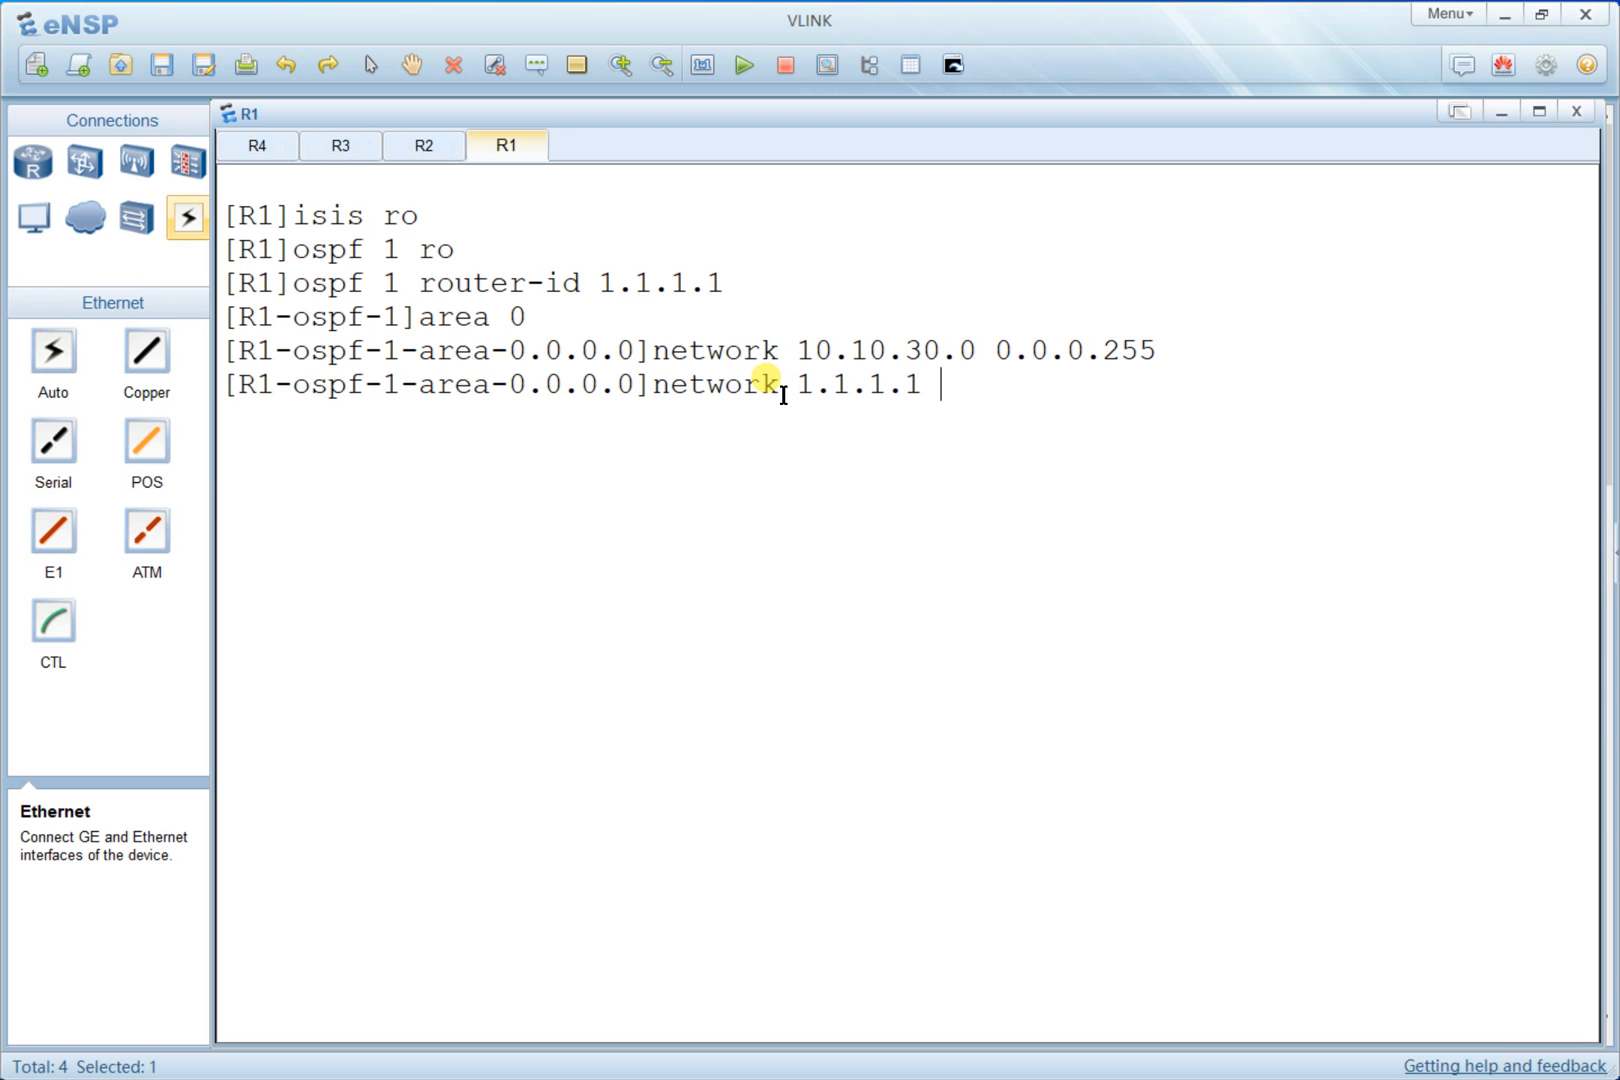
text( 0.0.00)
key(Return)
key(Return)
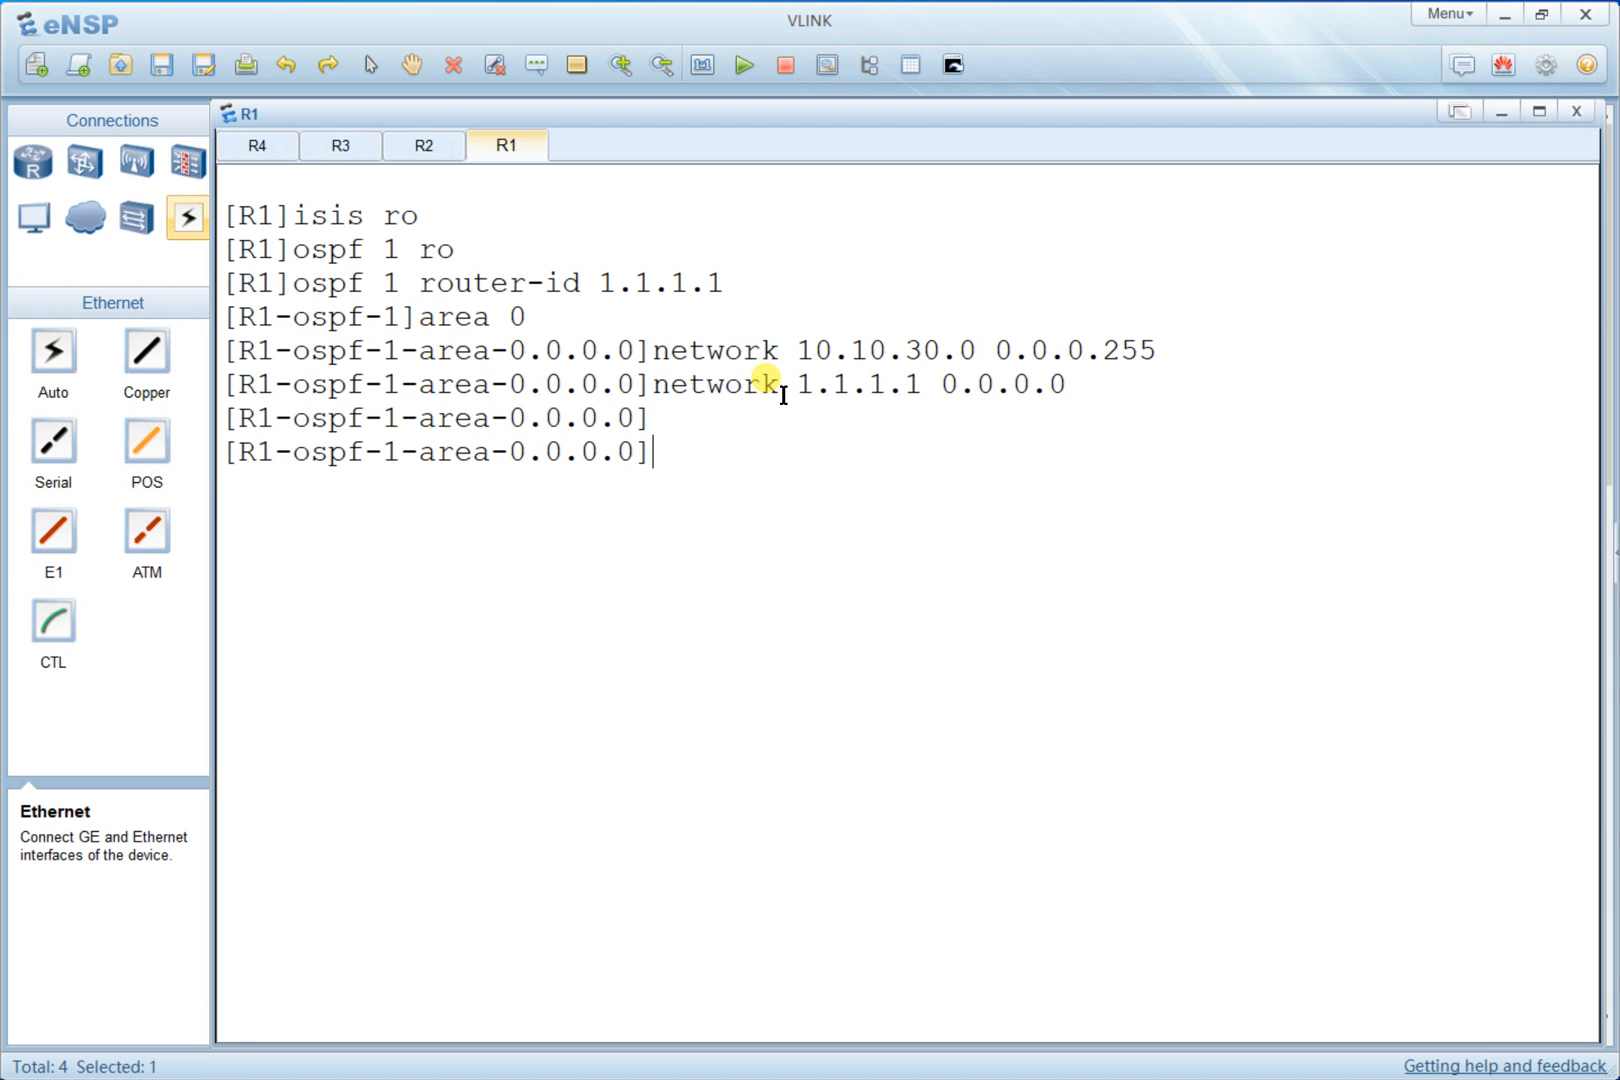
- Open R2's console, clear the console screen and enter system view
key(alt+Tab)
double_click(947, 434)
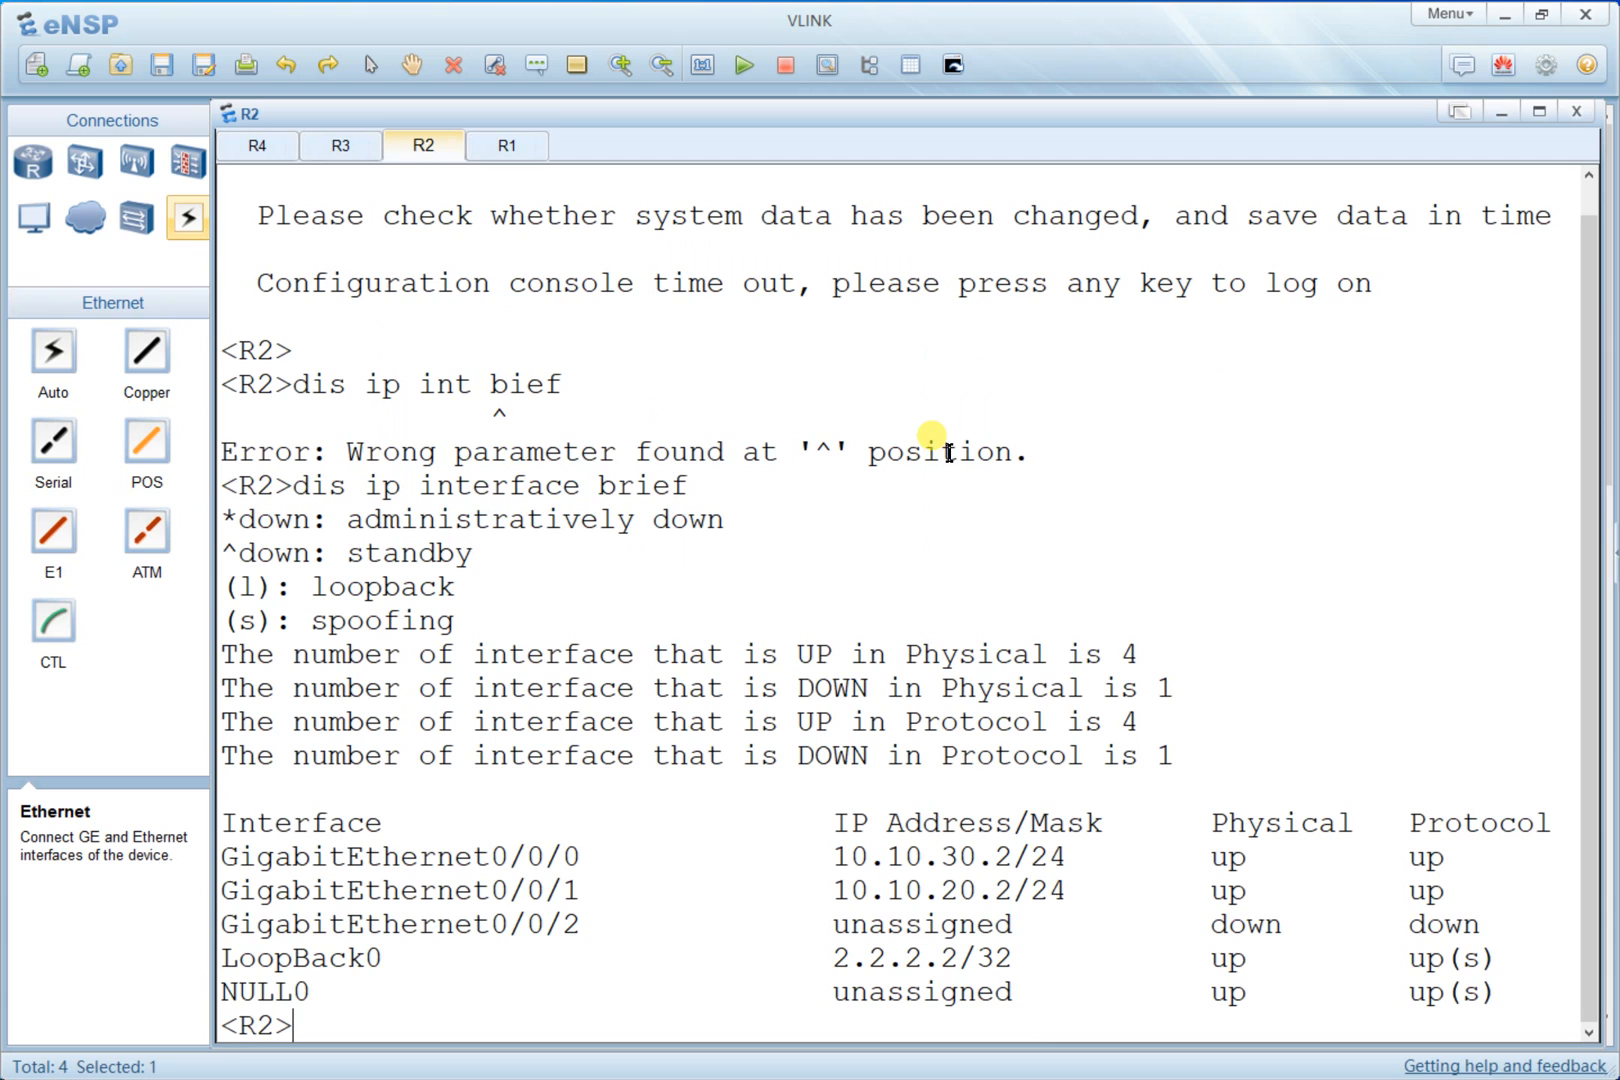
key(Return)
right_click(940, 424)
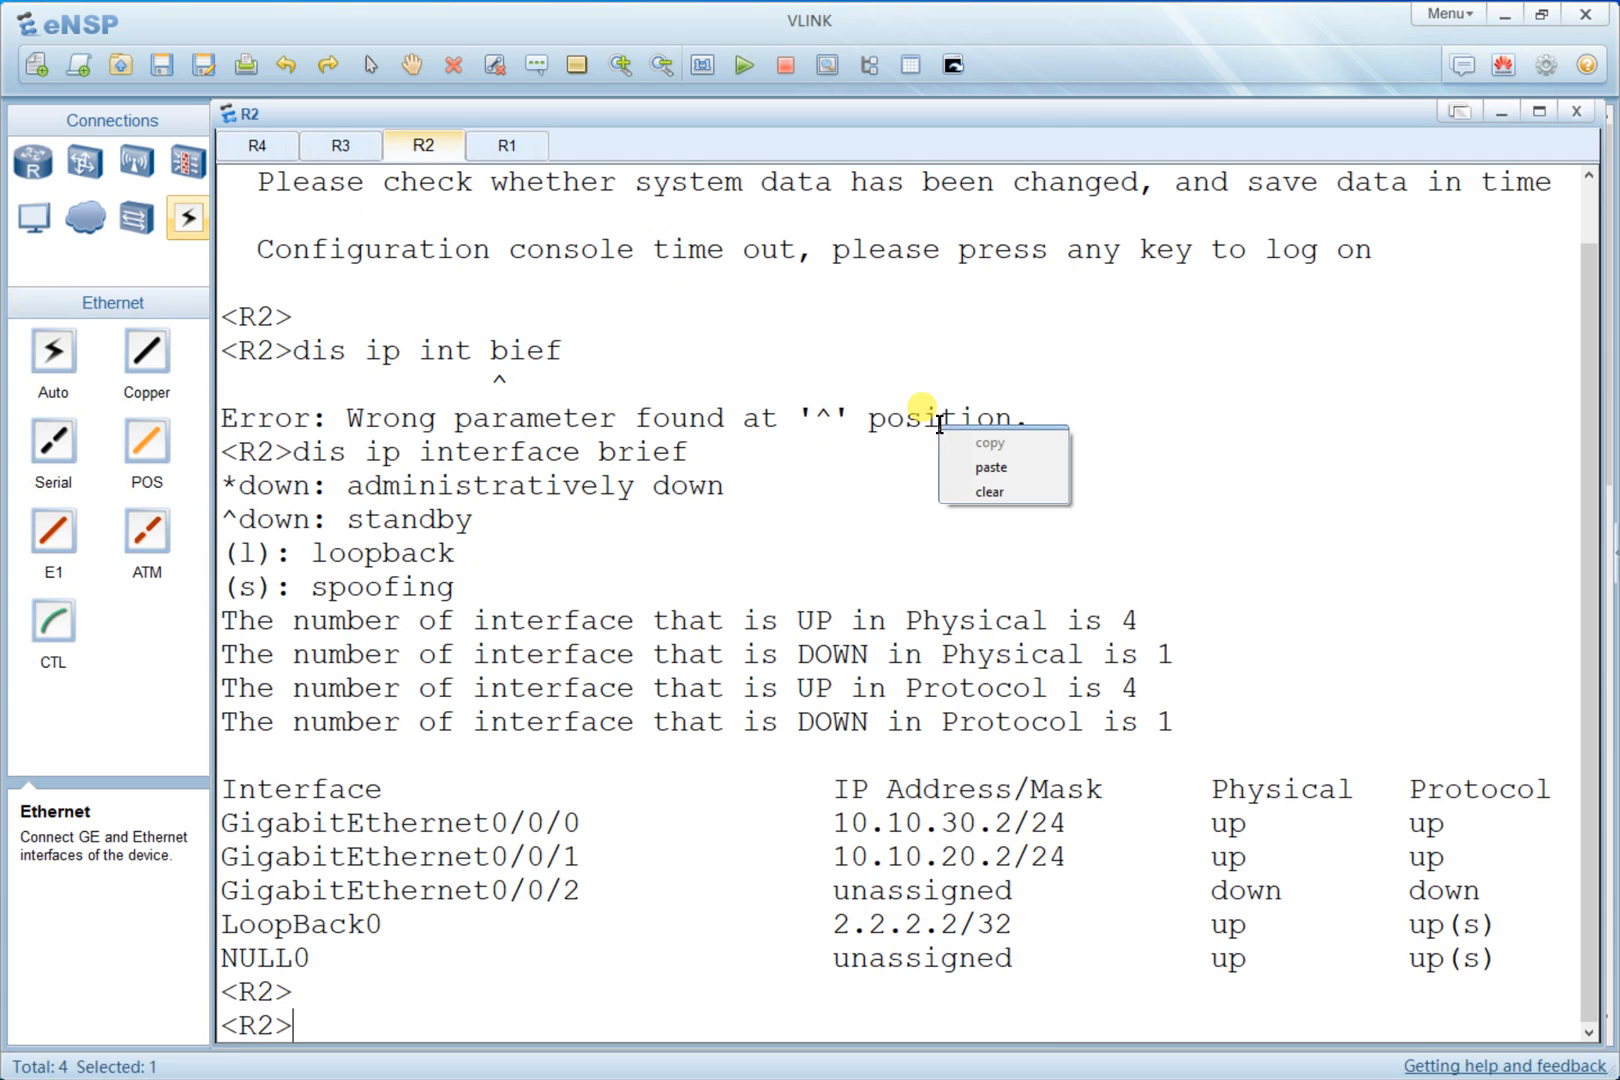
click(968, 490)
key(Return)
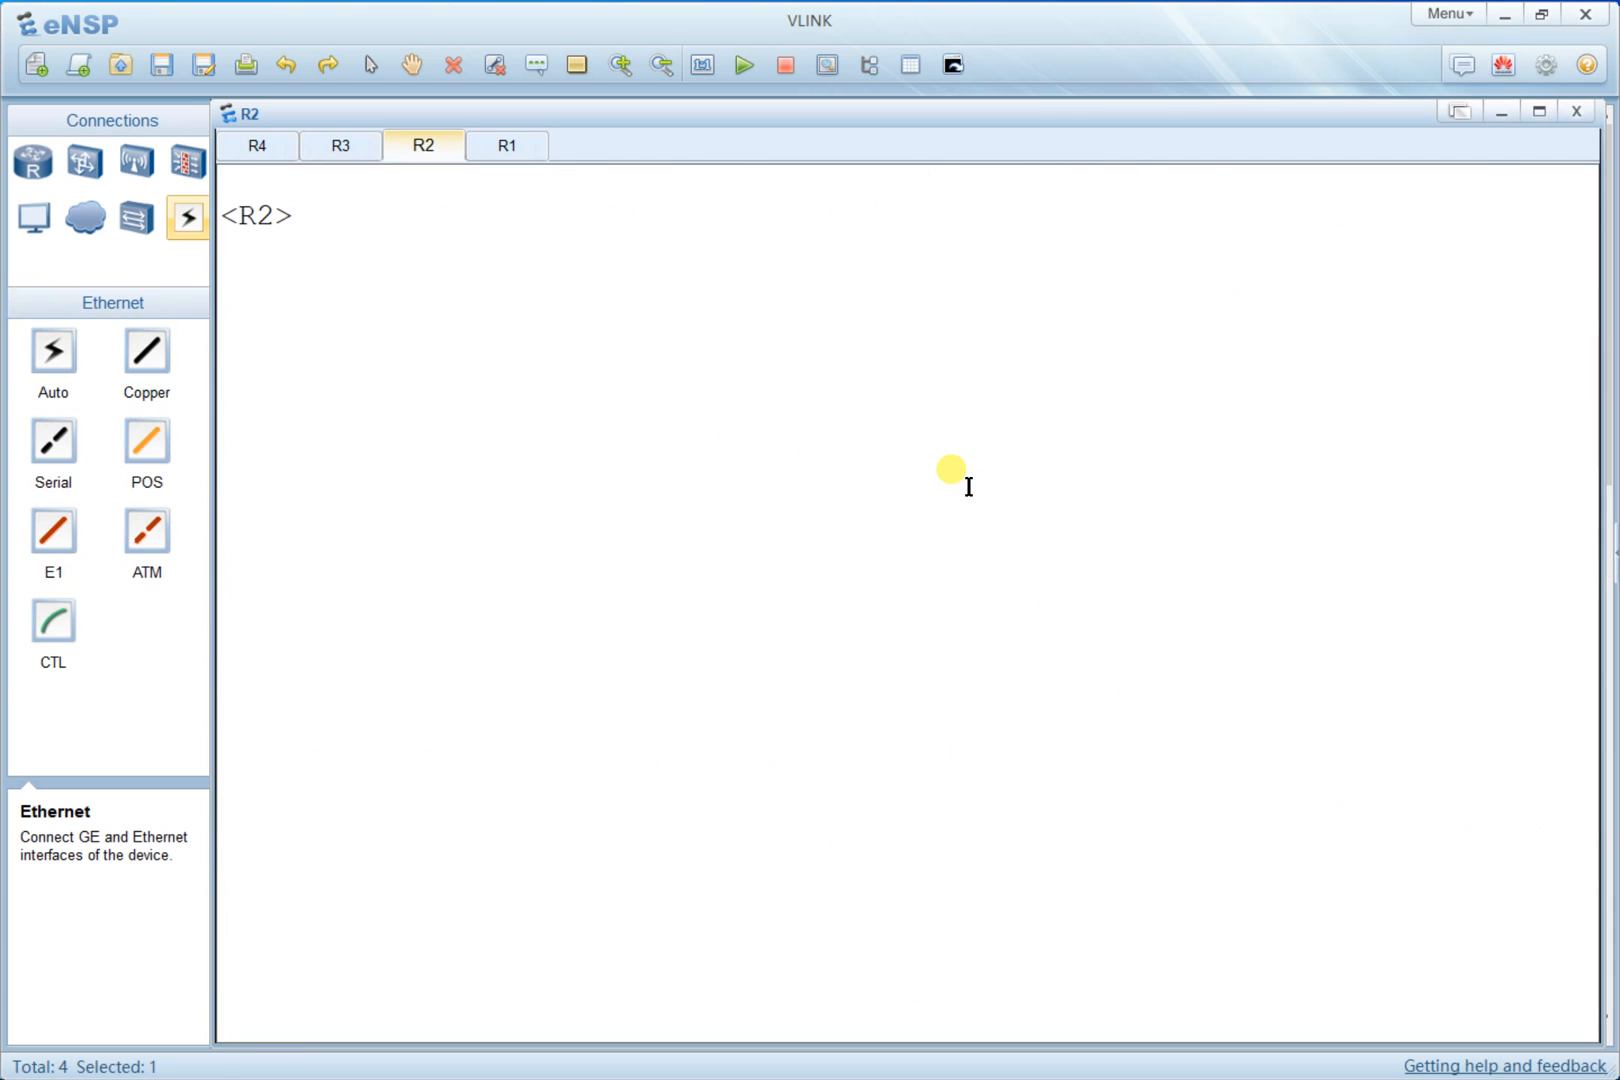
text(sys)
key(Return)
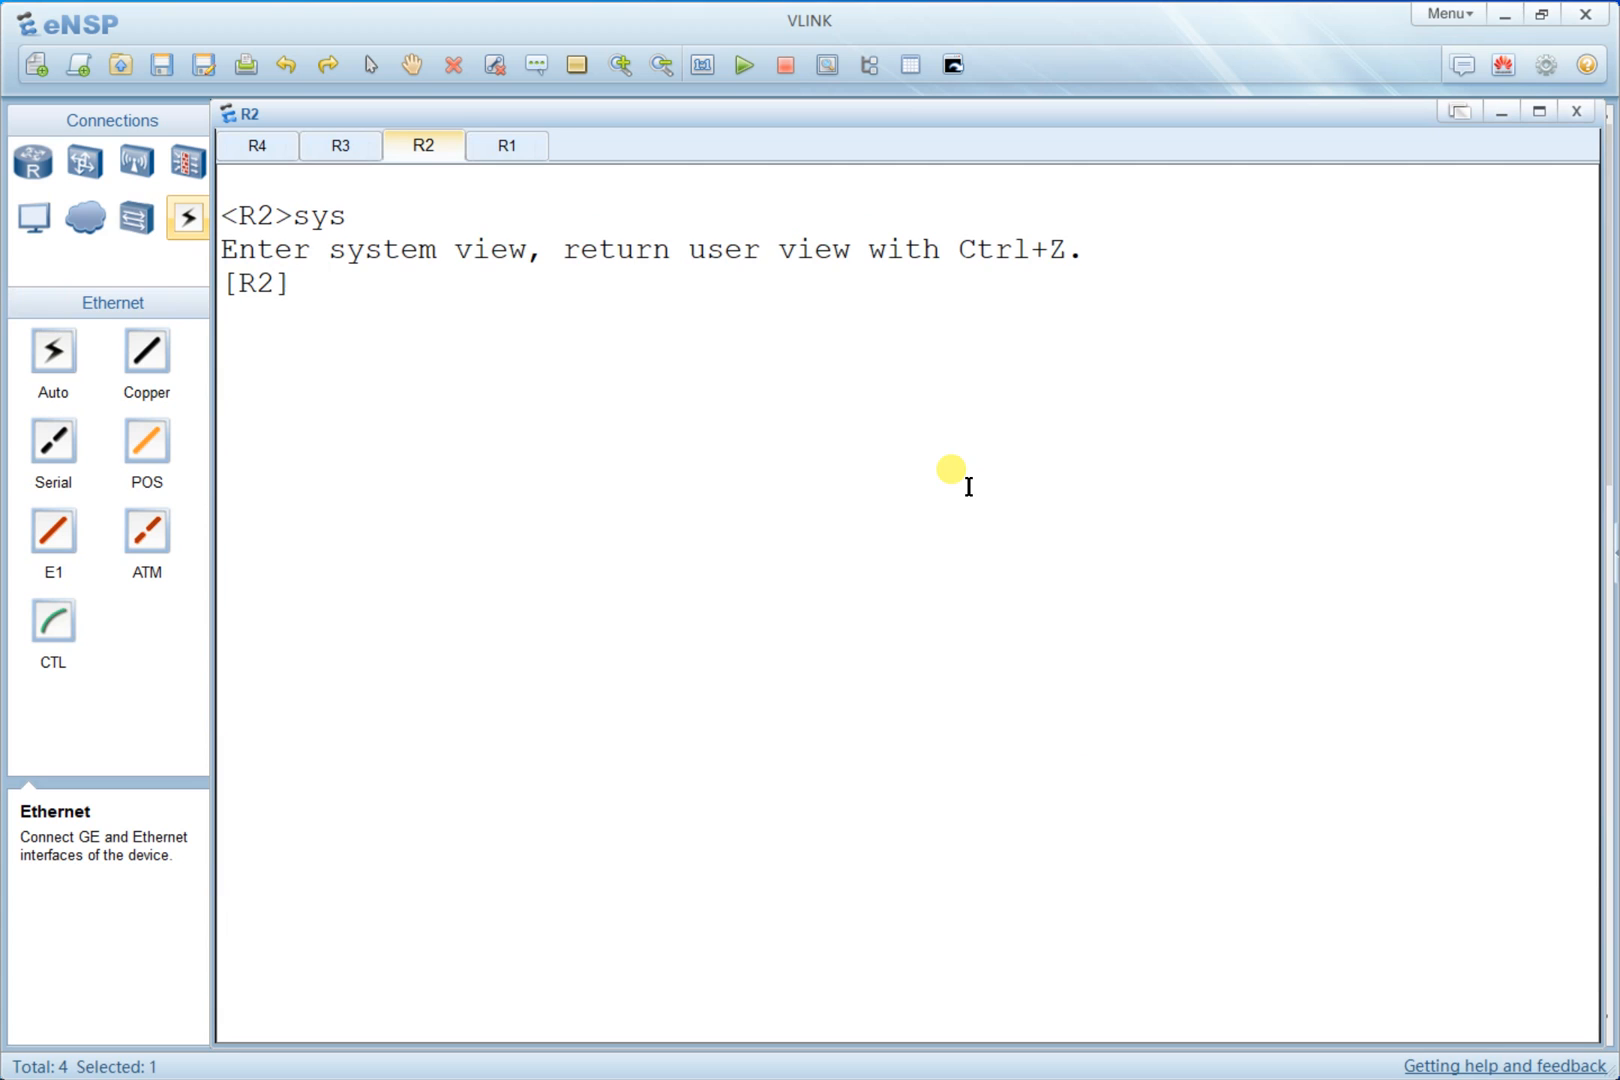
- Start OSPF process 1 on R2 with router ID 2.2.2.2
text(ospf 1 ro)
key(Tab)
text(2.2.2.)
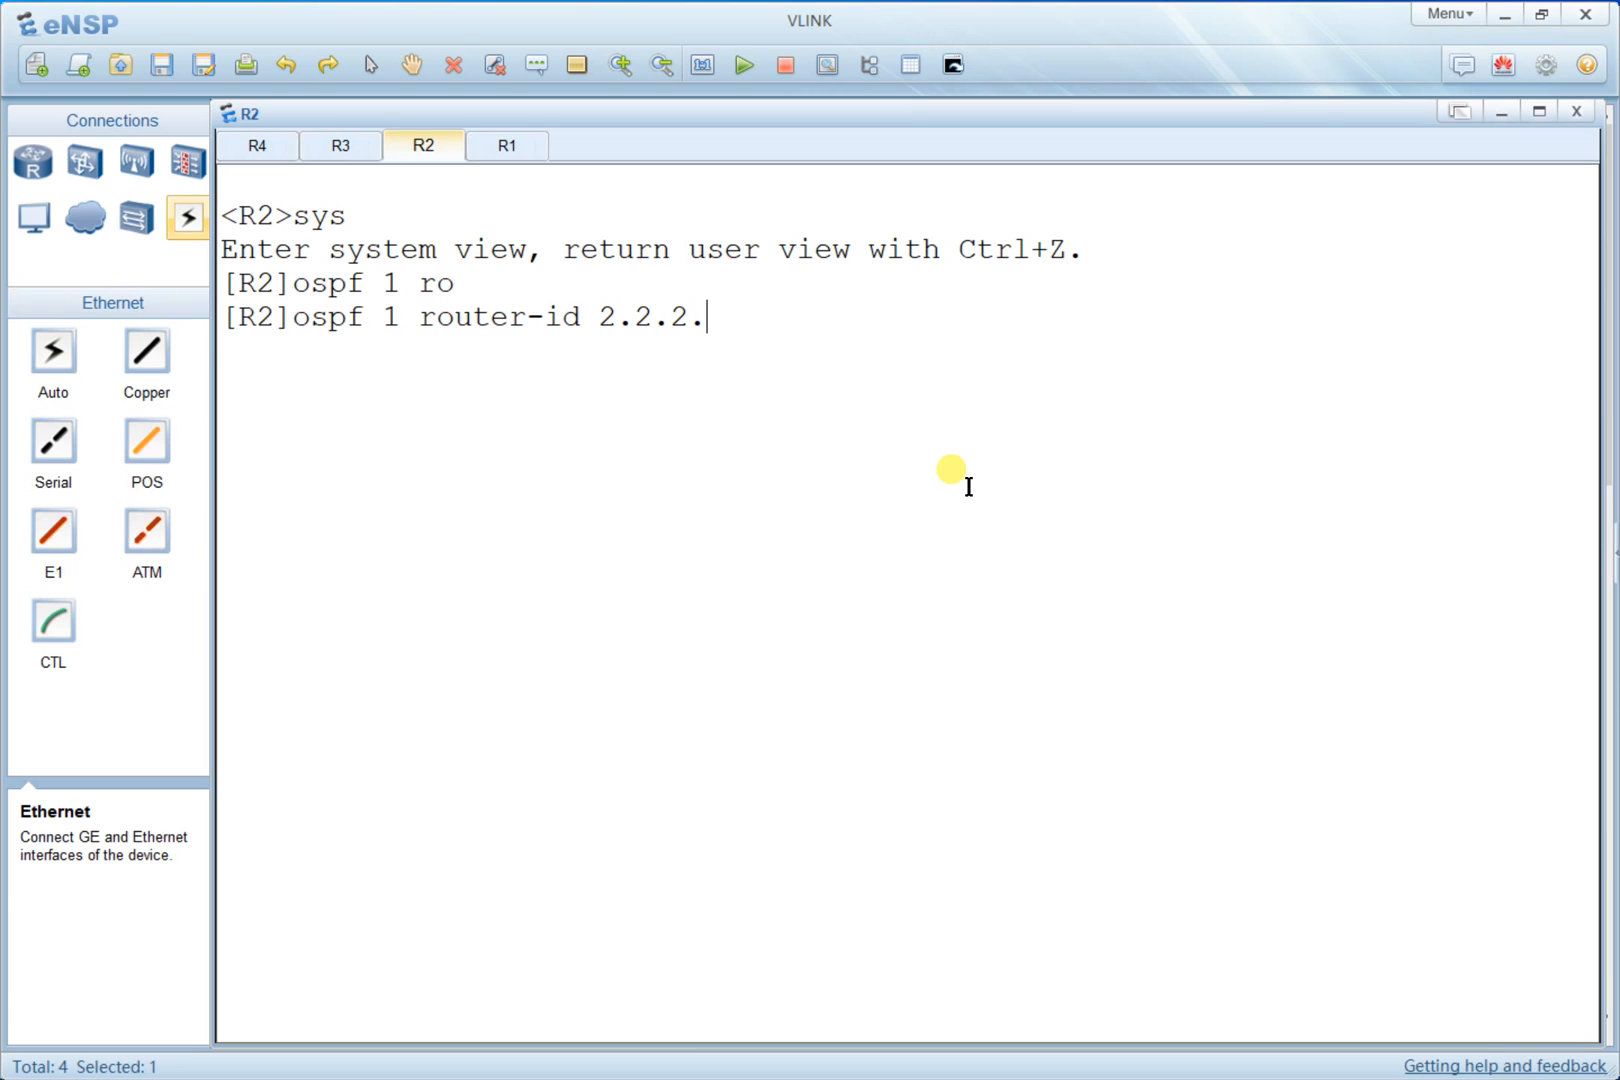
key(Return)
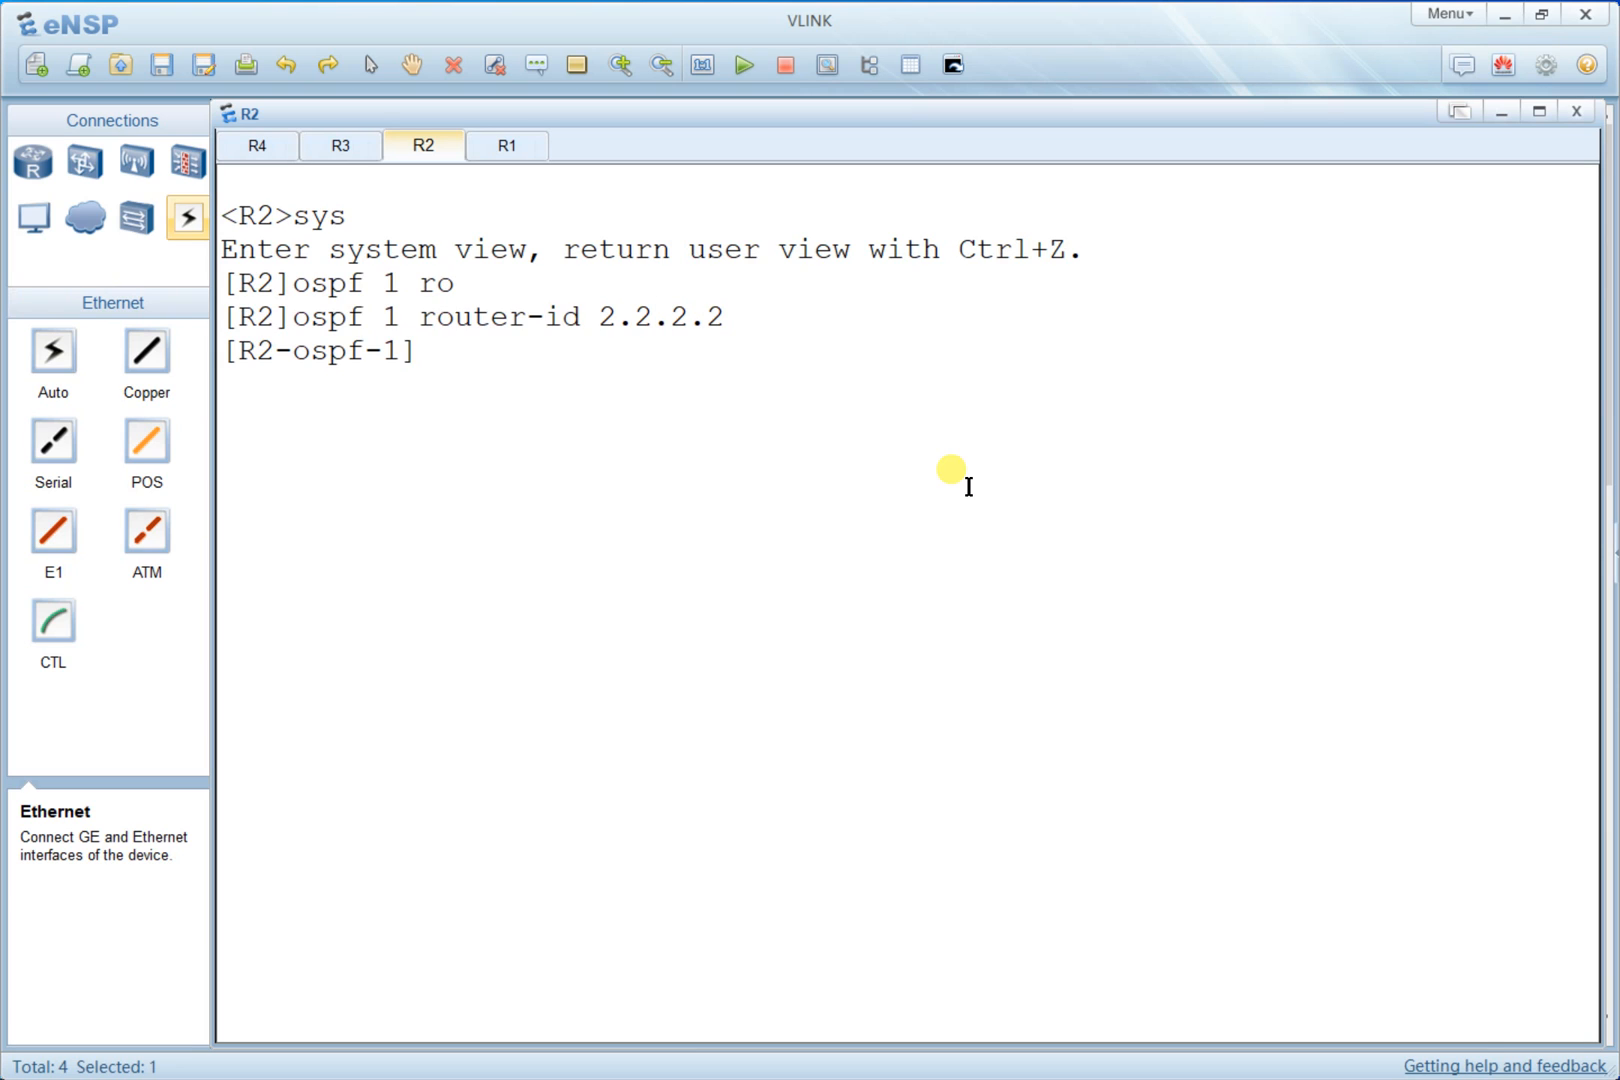
- In R2's OSPF process, enter area 0 and advertise network 10.10.30.0 with wildcard 0.0.0.255
text(are)
key(alt+Tab)
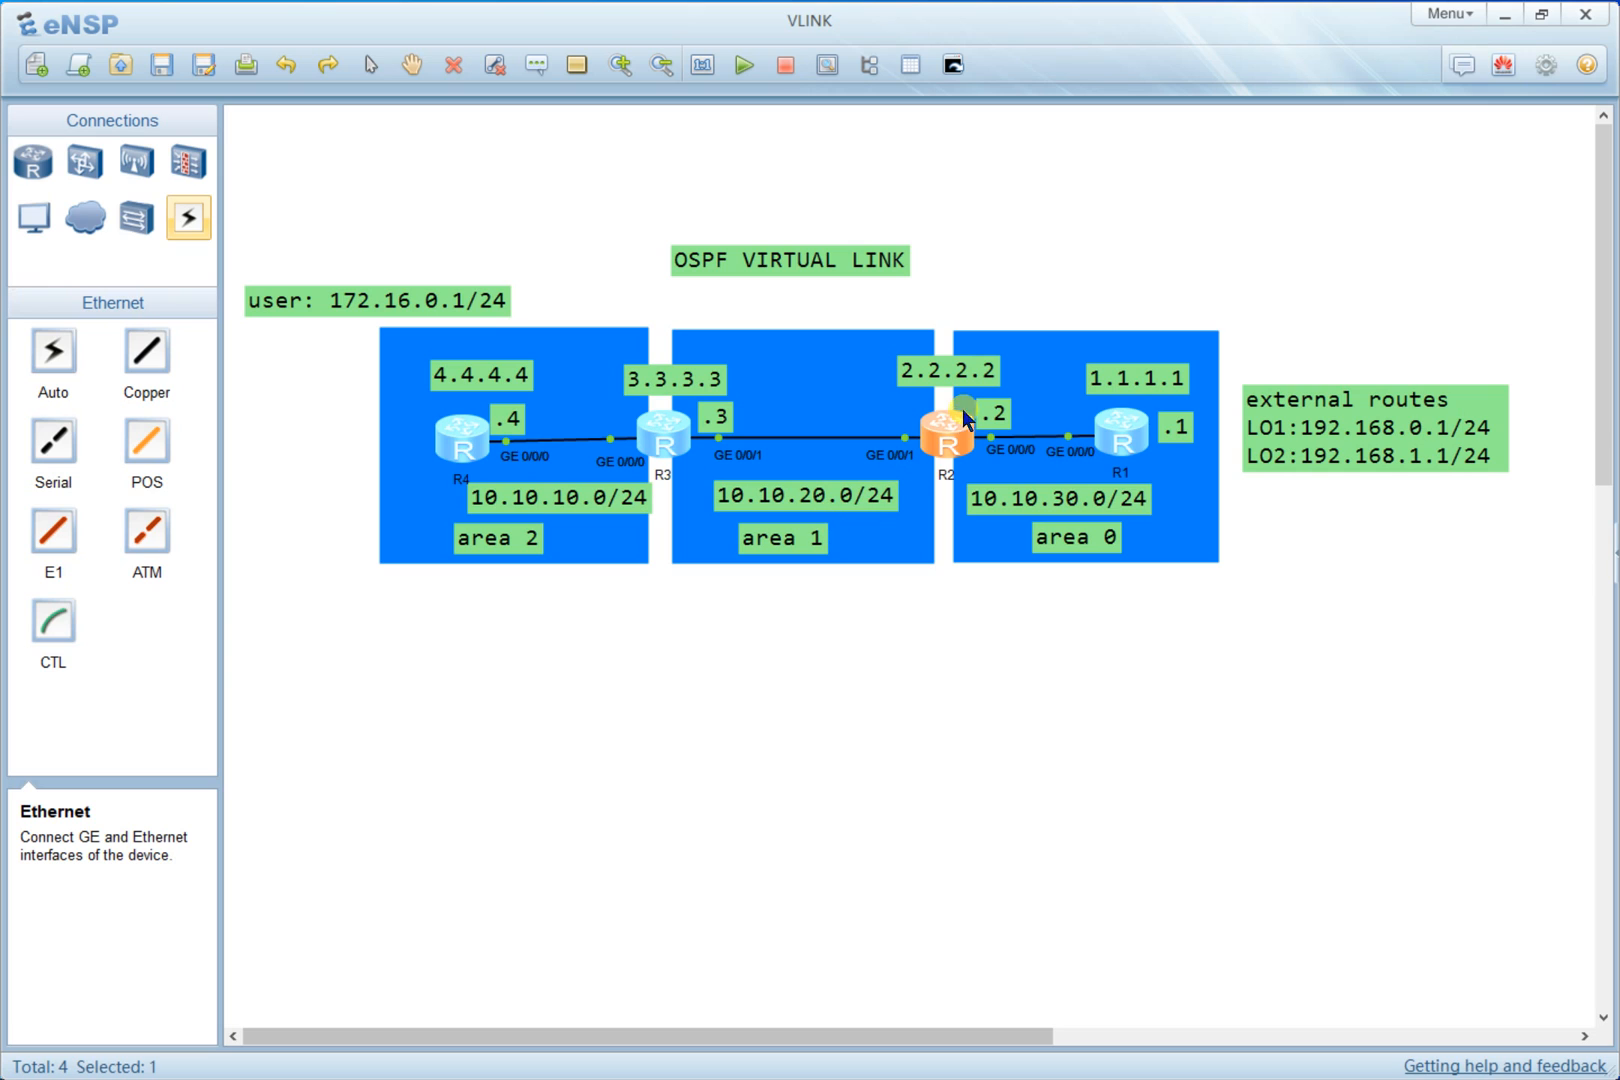
double_click(963, 452)
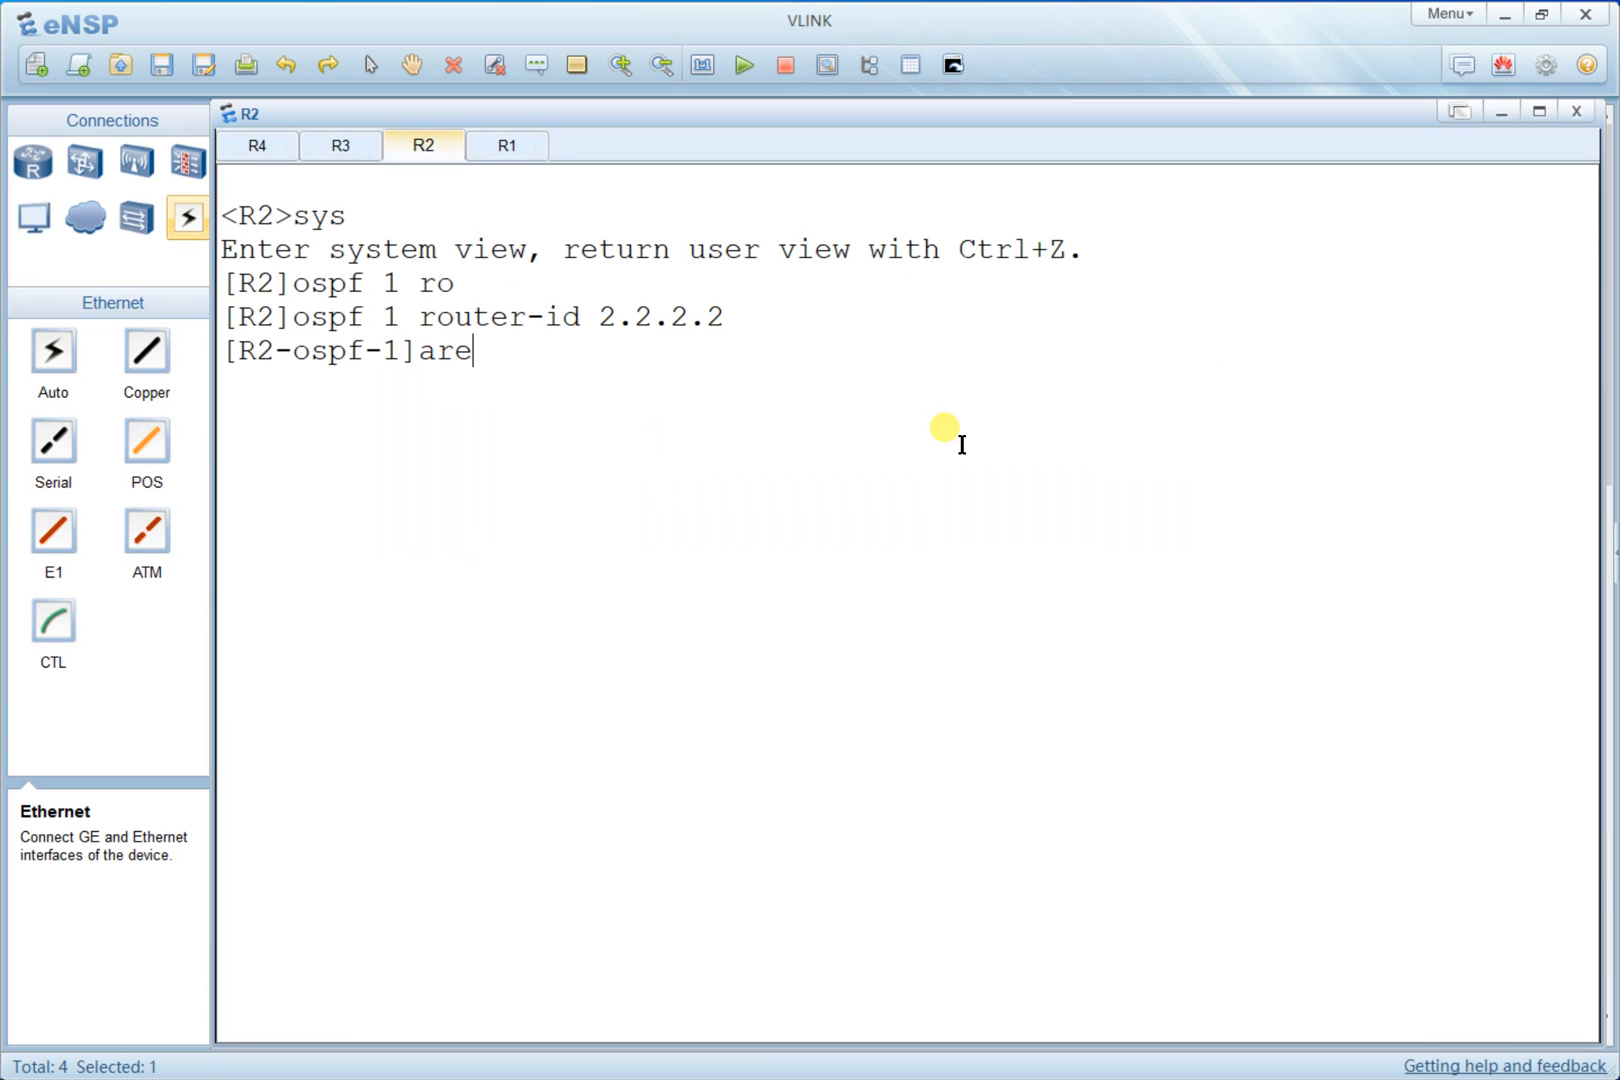
text(a 0)
key(Return)
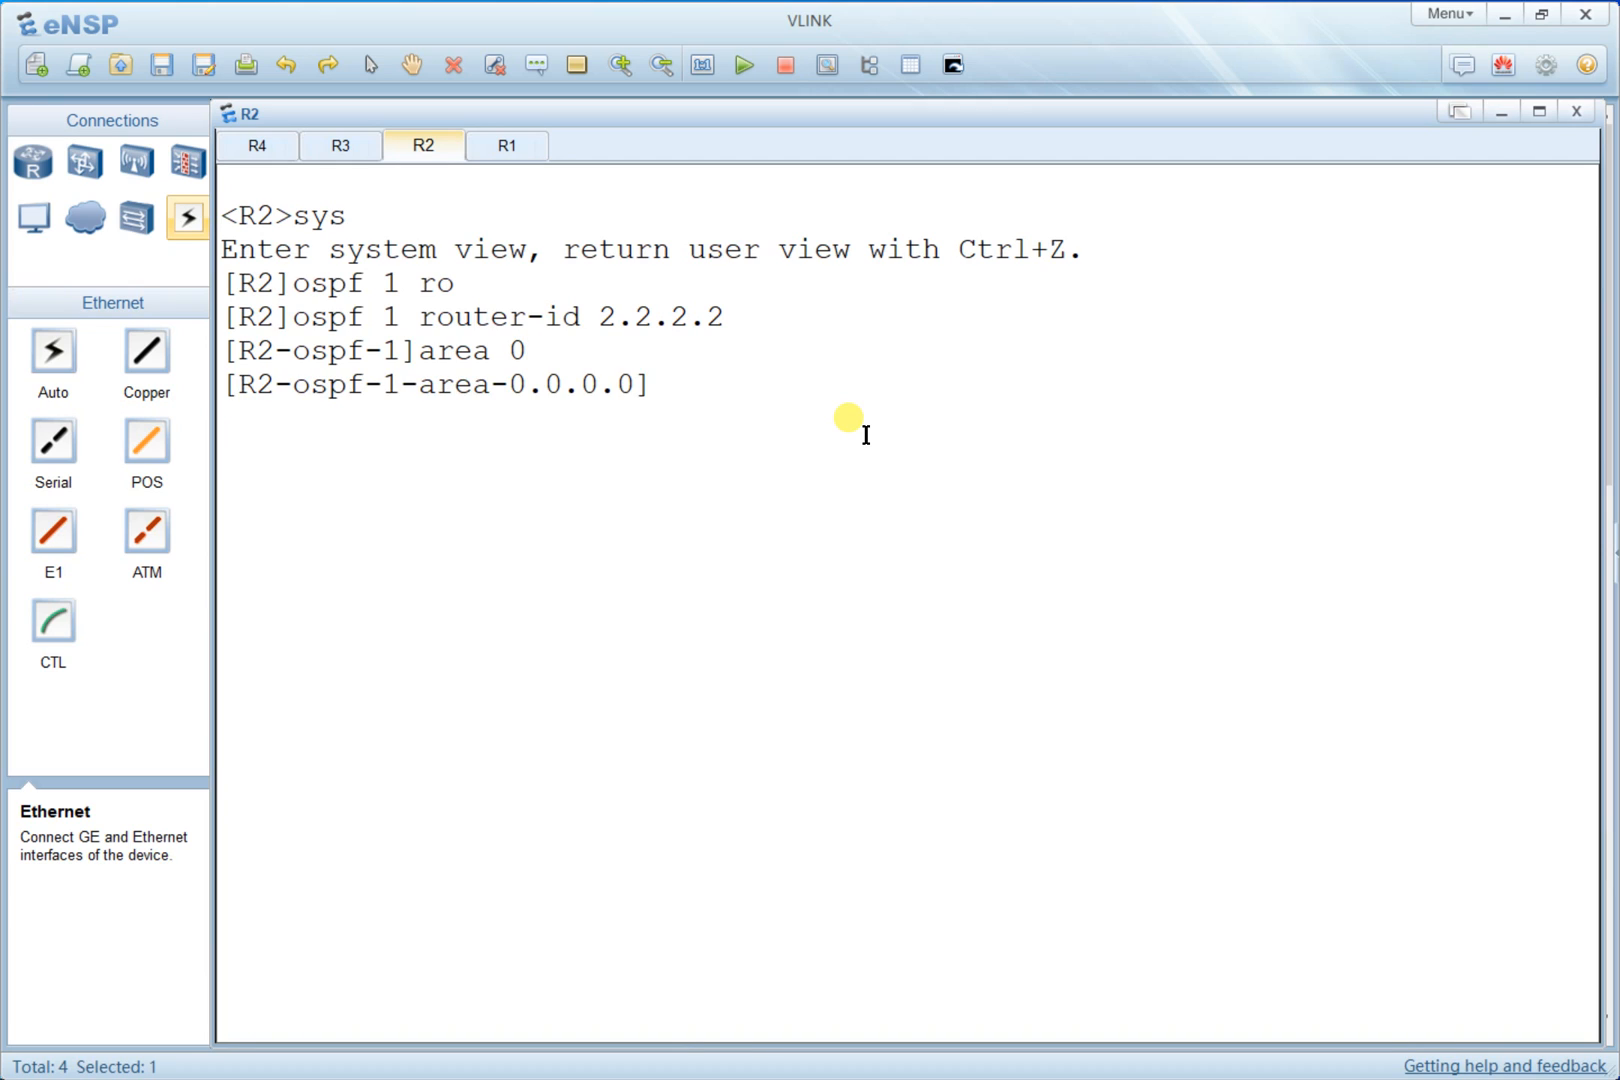
text(network 10.10.)
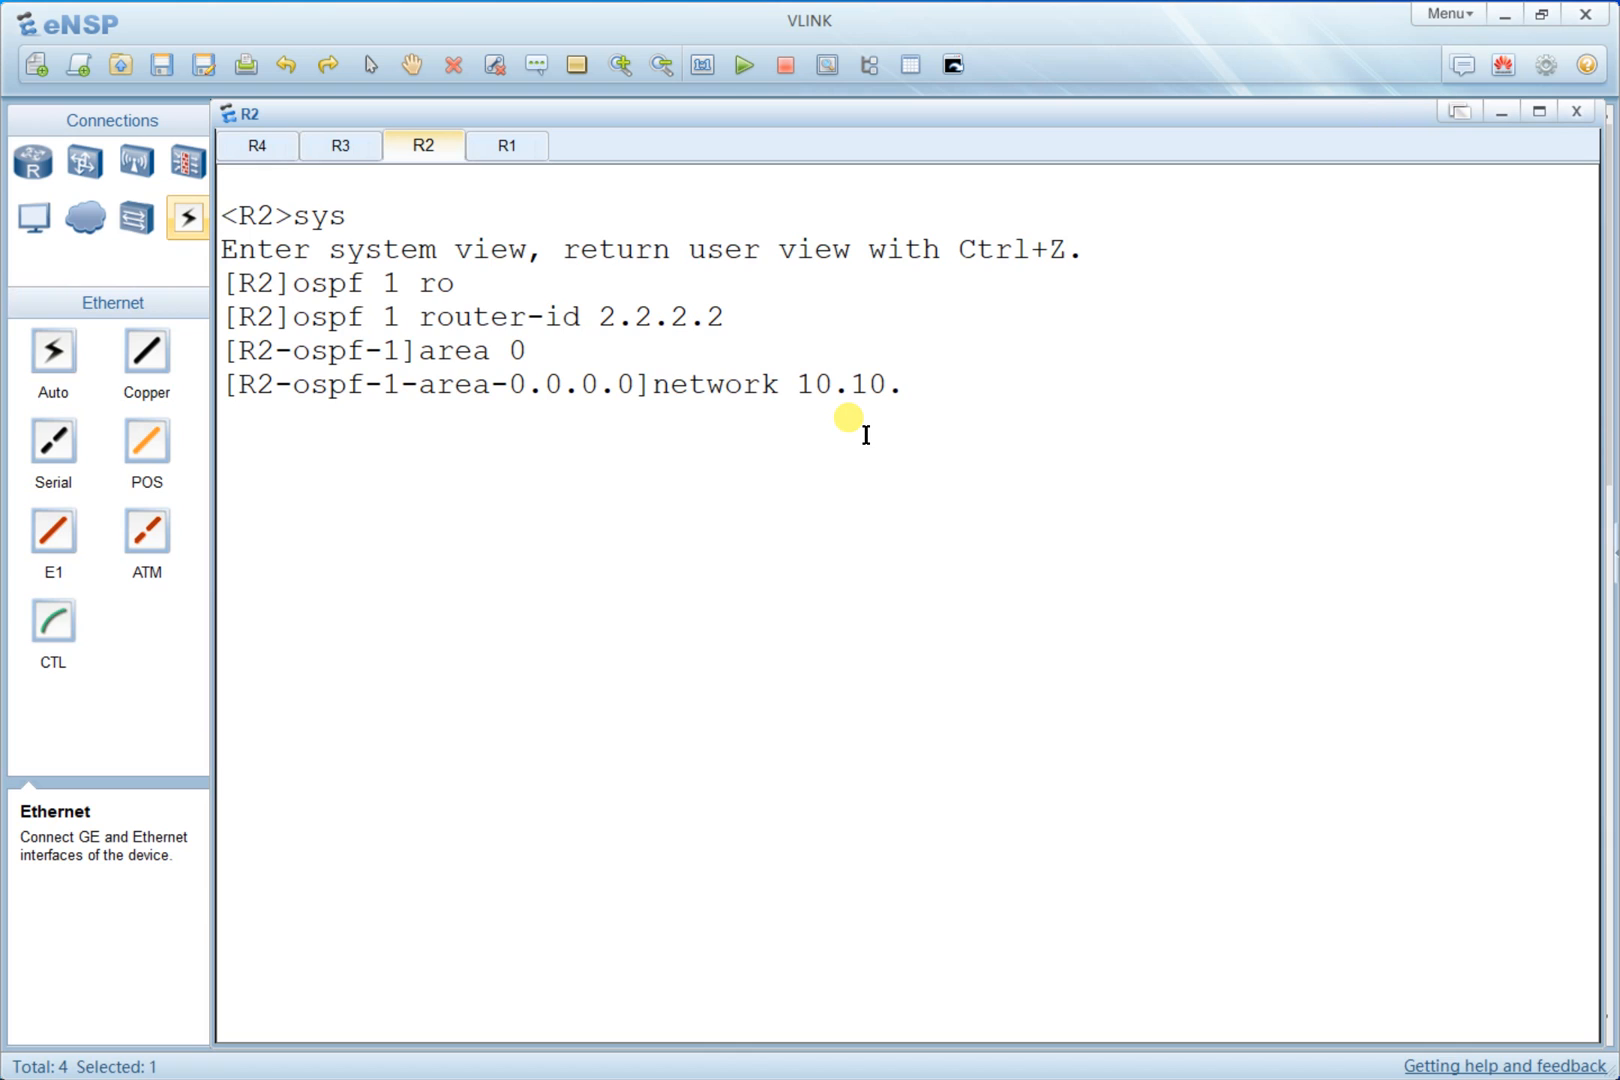
text(30.0 0.0.0.255)
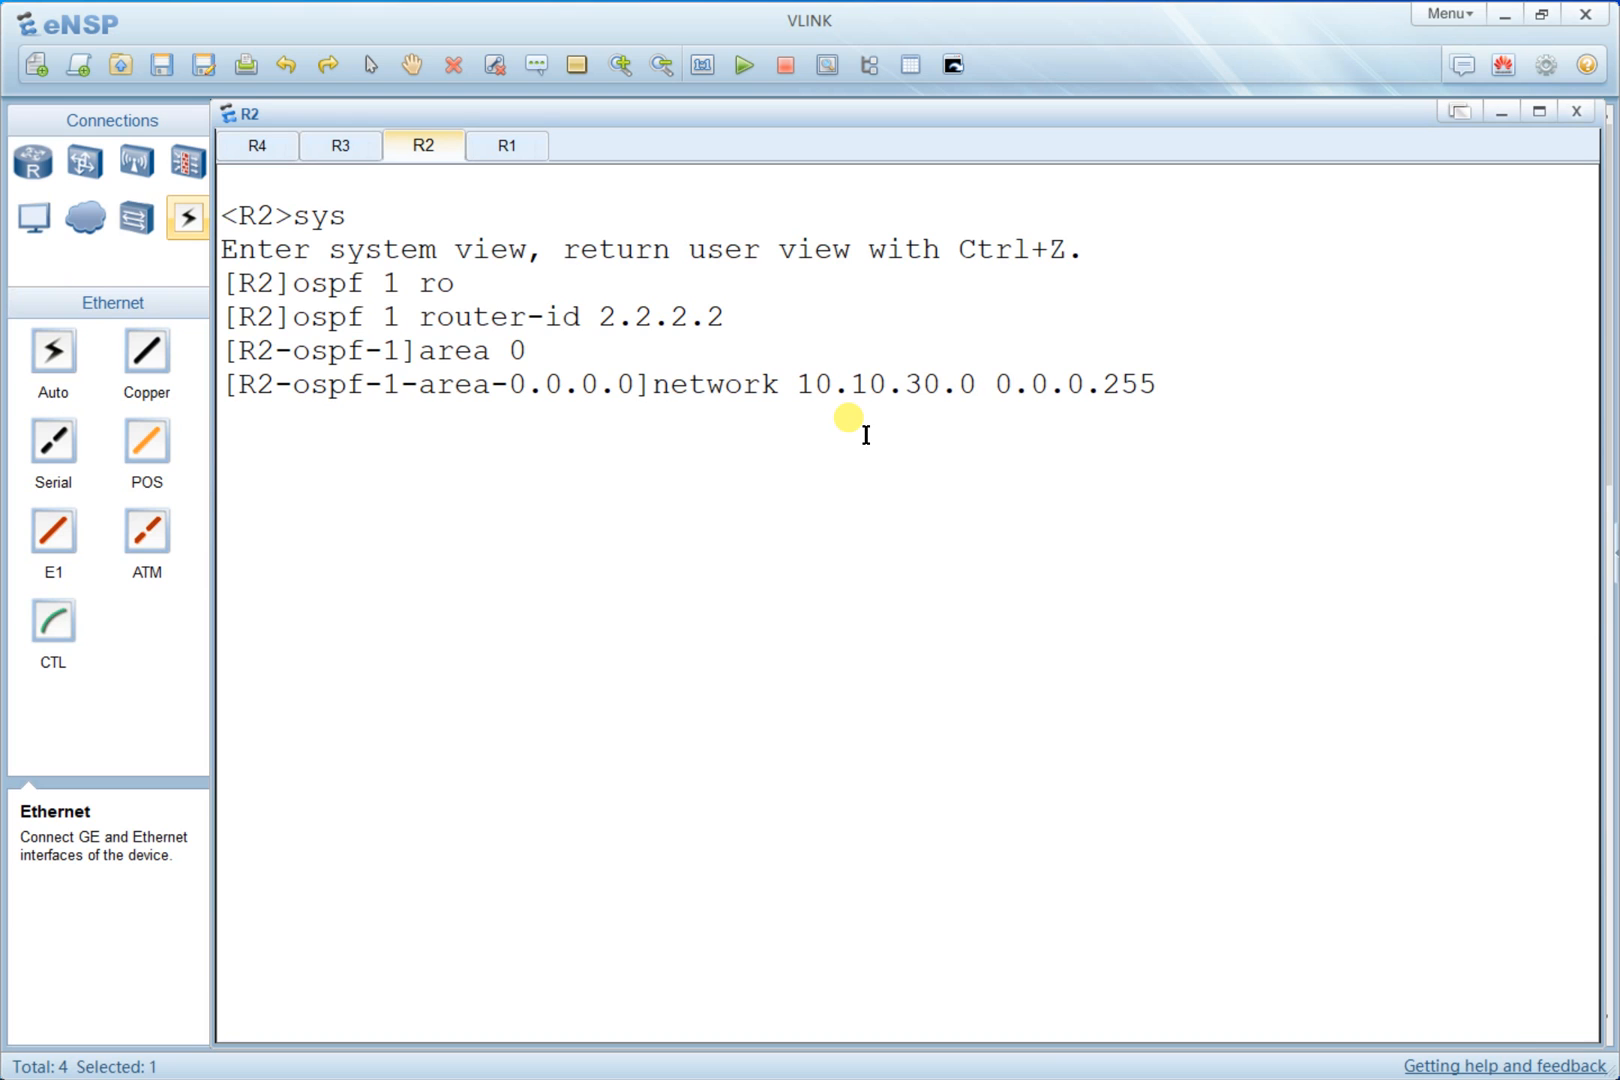
key(Return)
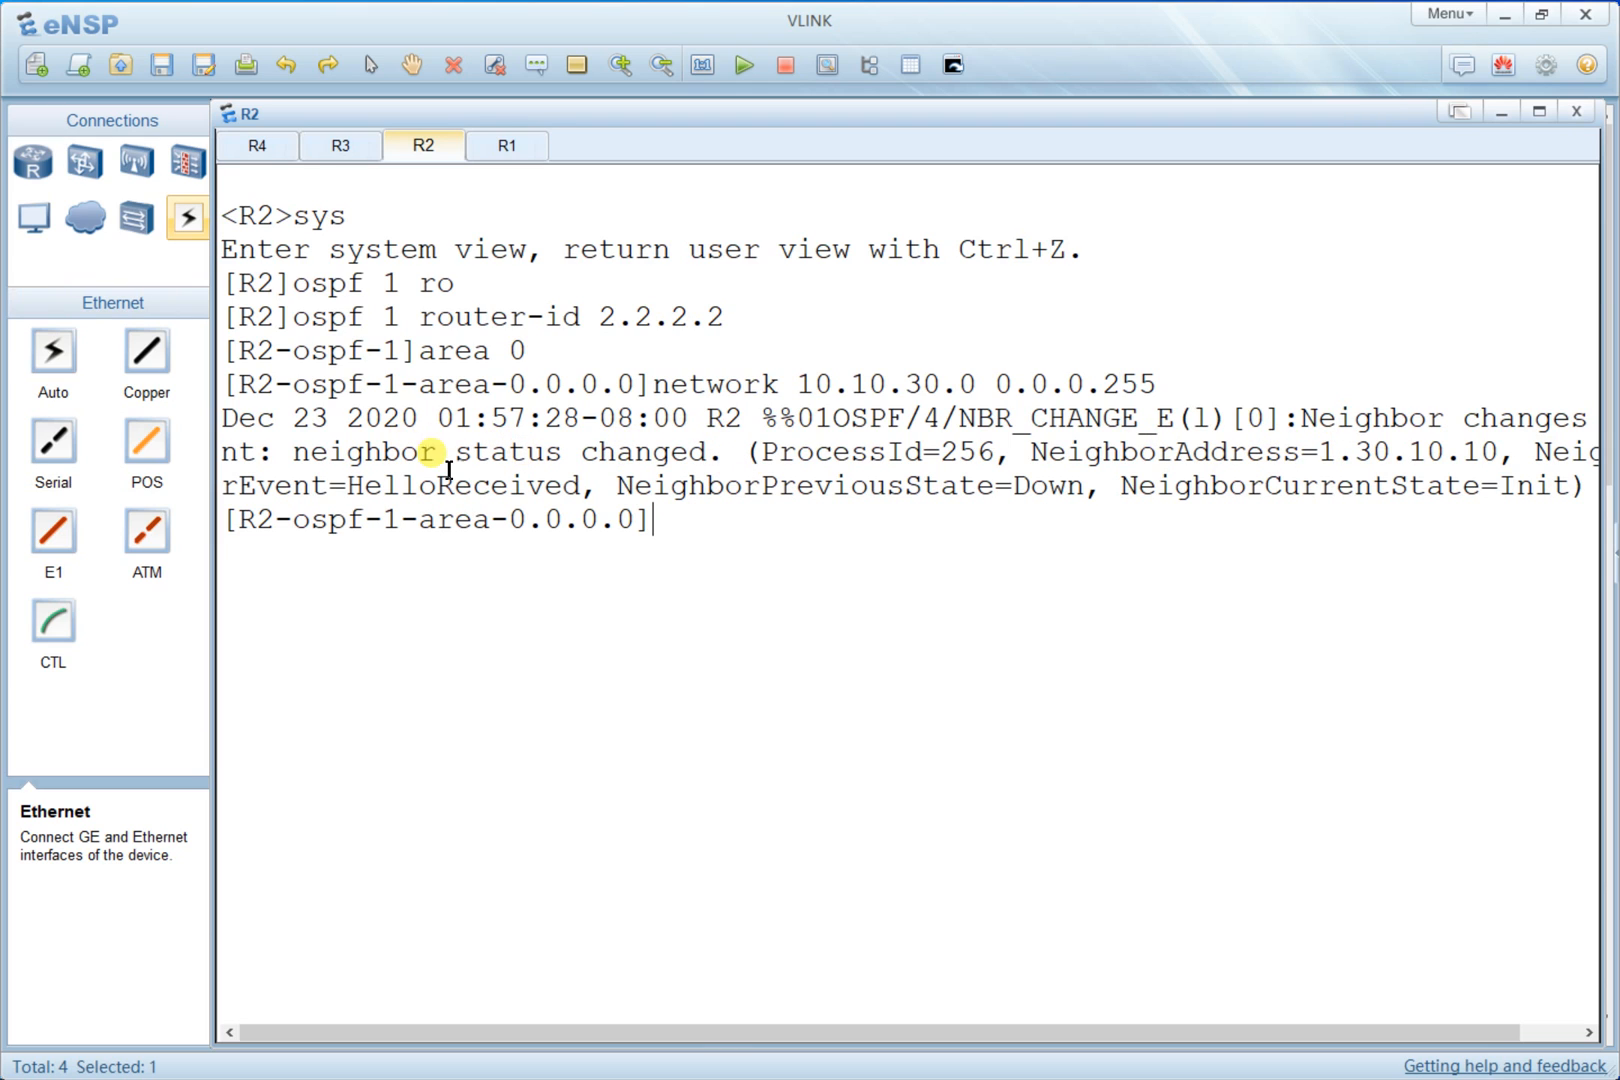
- Clear R2's console screen and enter OSPF area 1
key(Return)
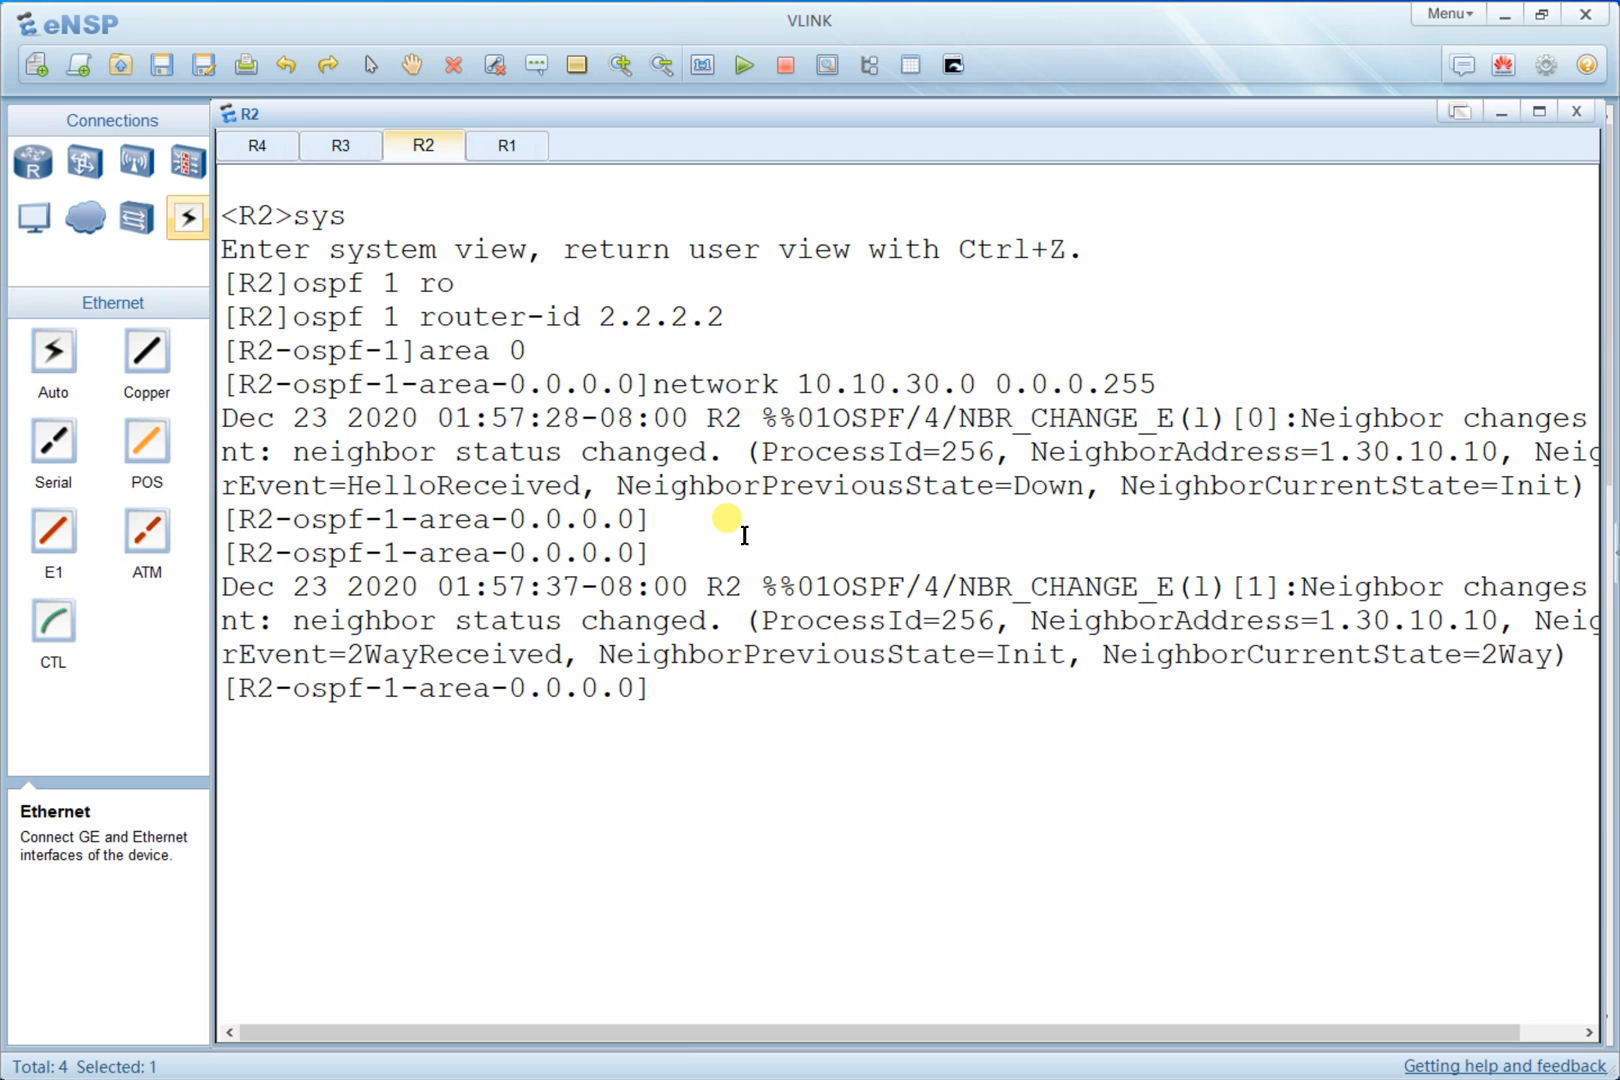
key(Return)
key(Return)
key(Return)
right_click(745, 537)
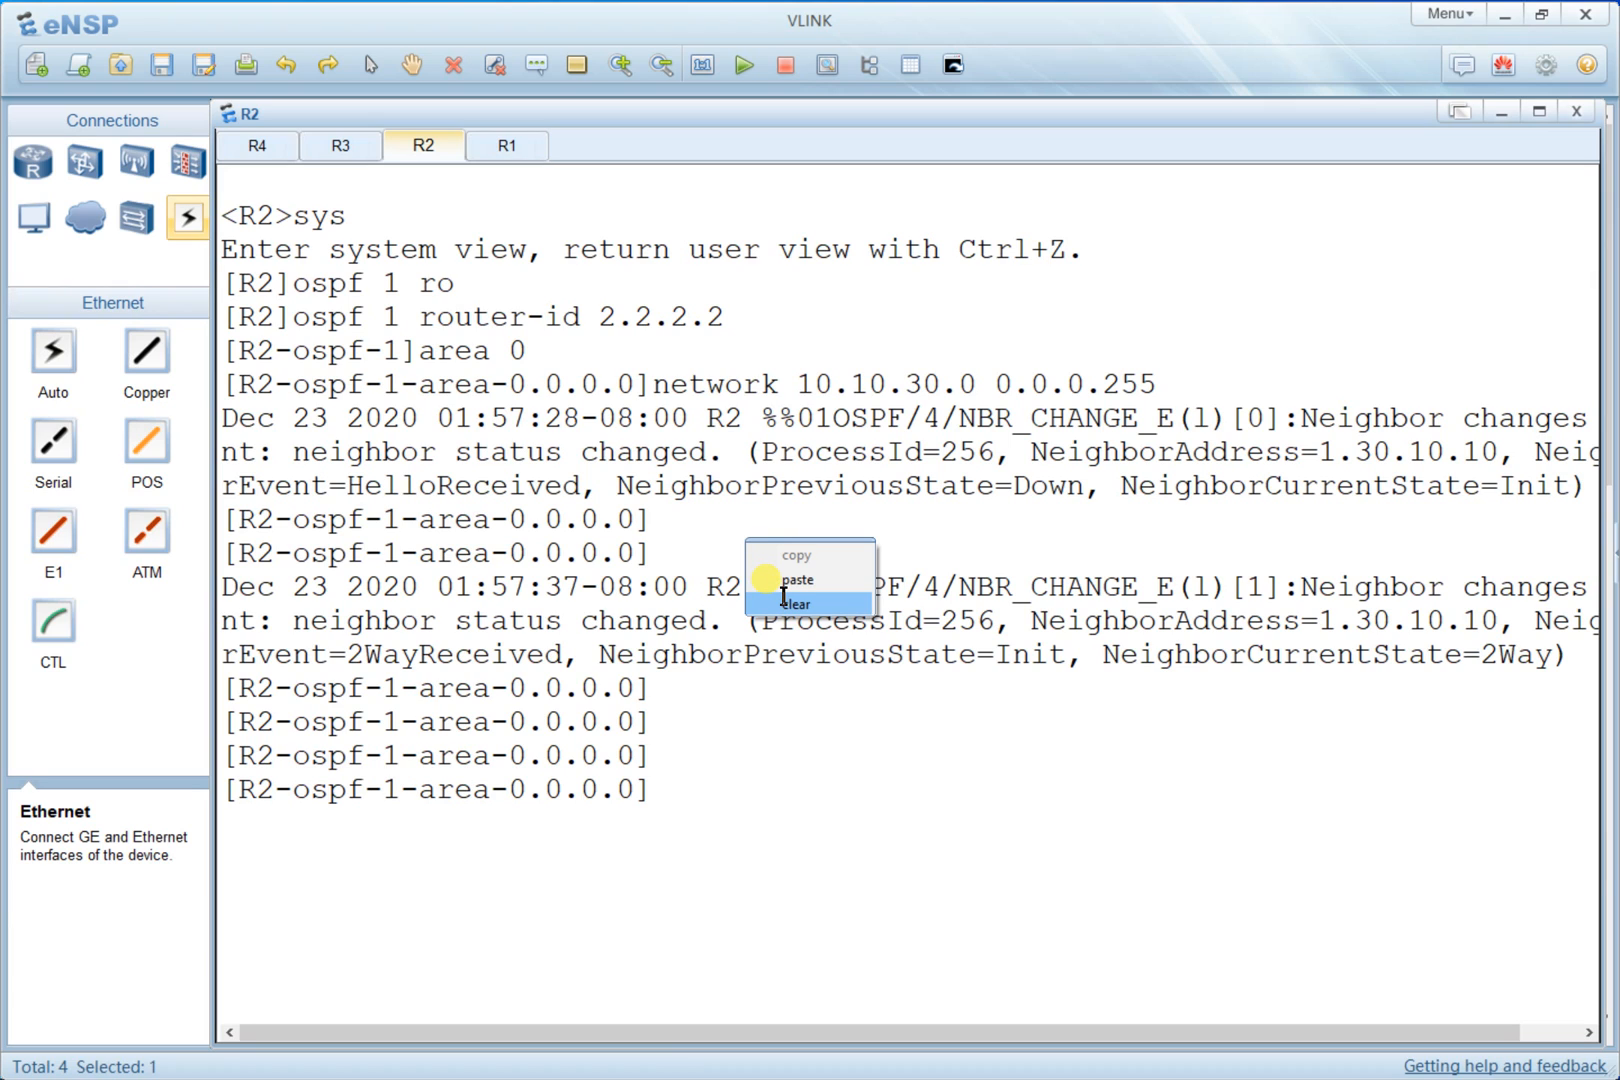
click(783, 602)
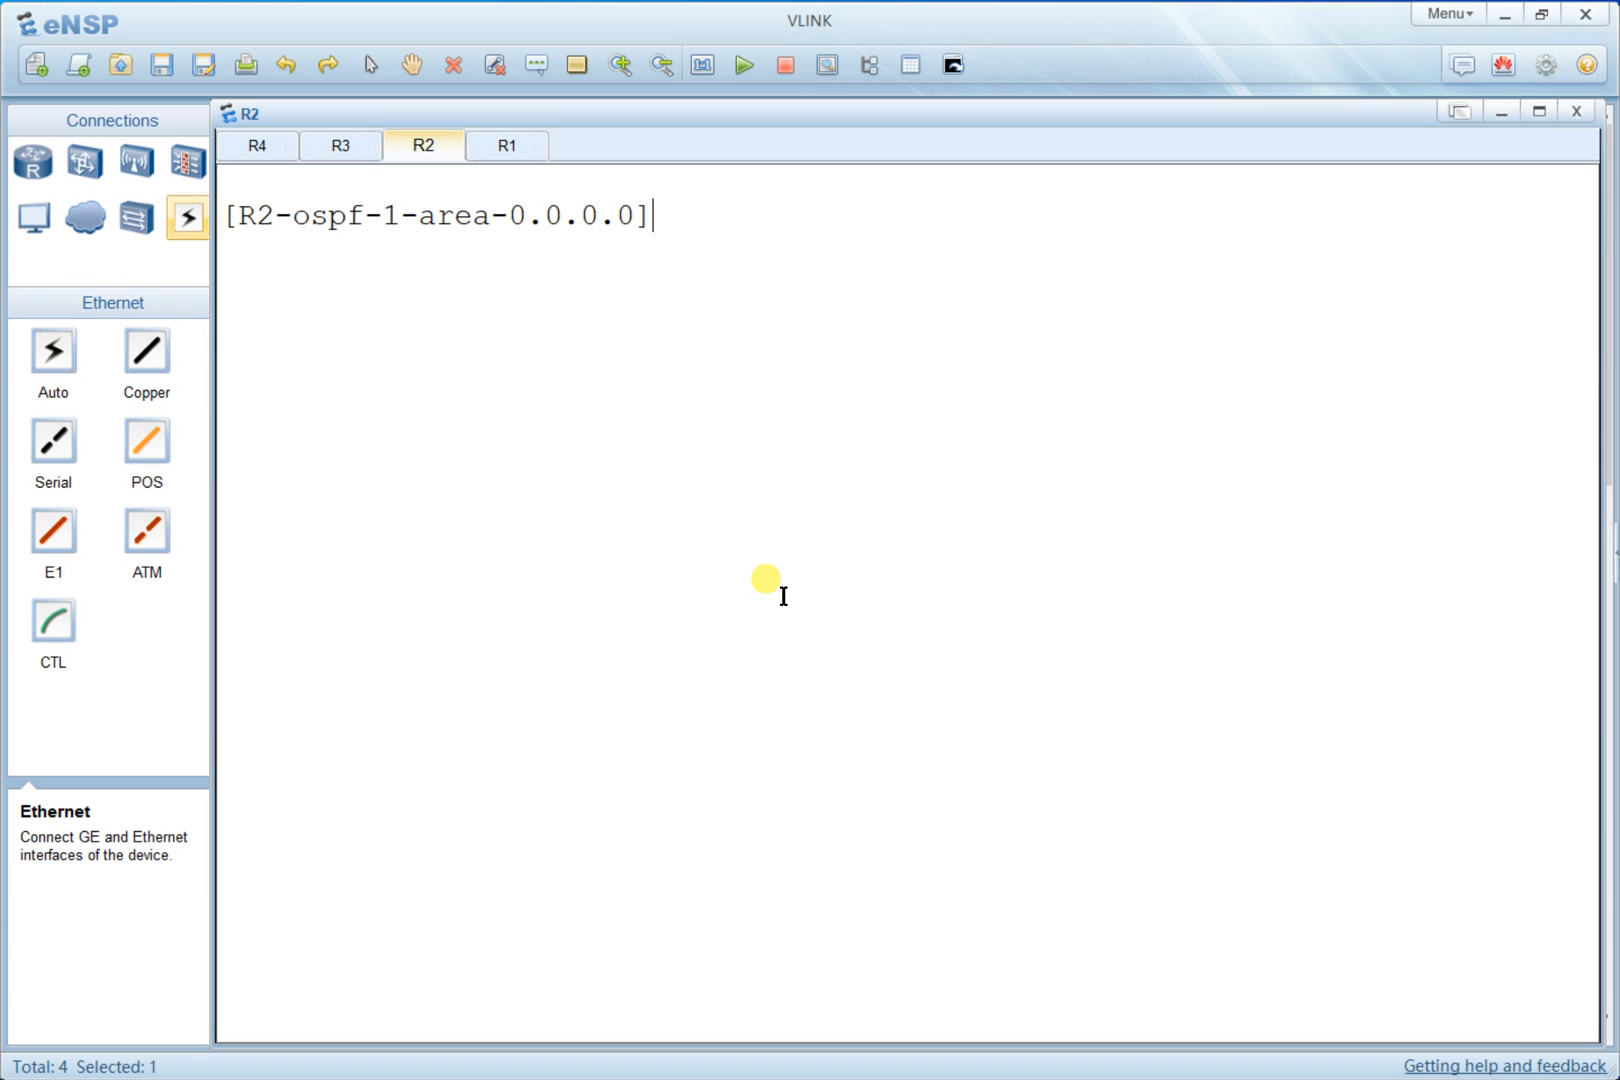
text(area 1)
key(Return)
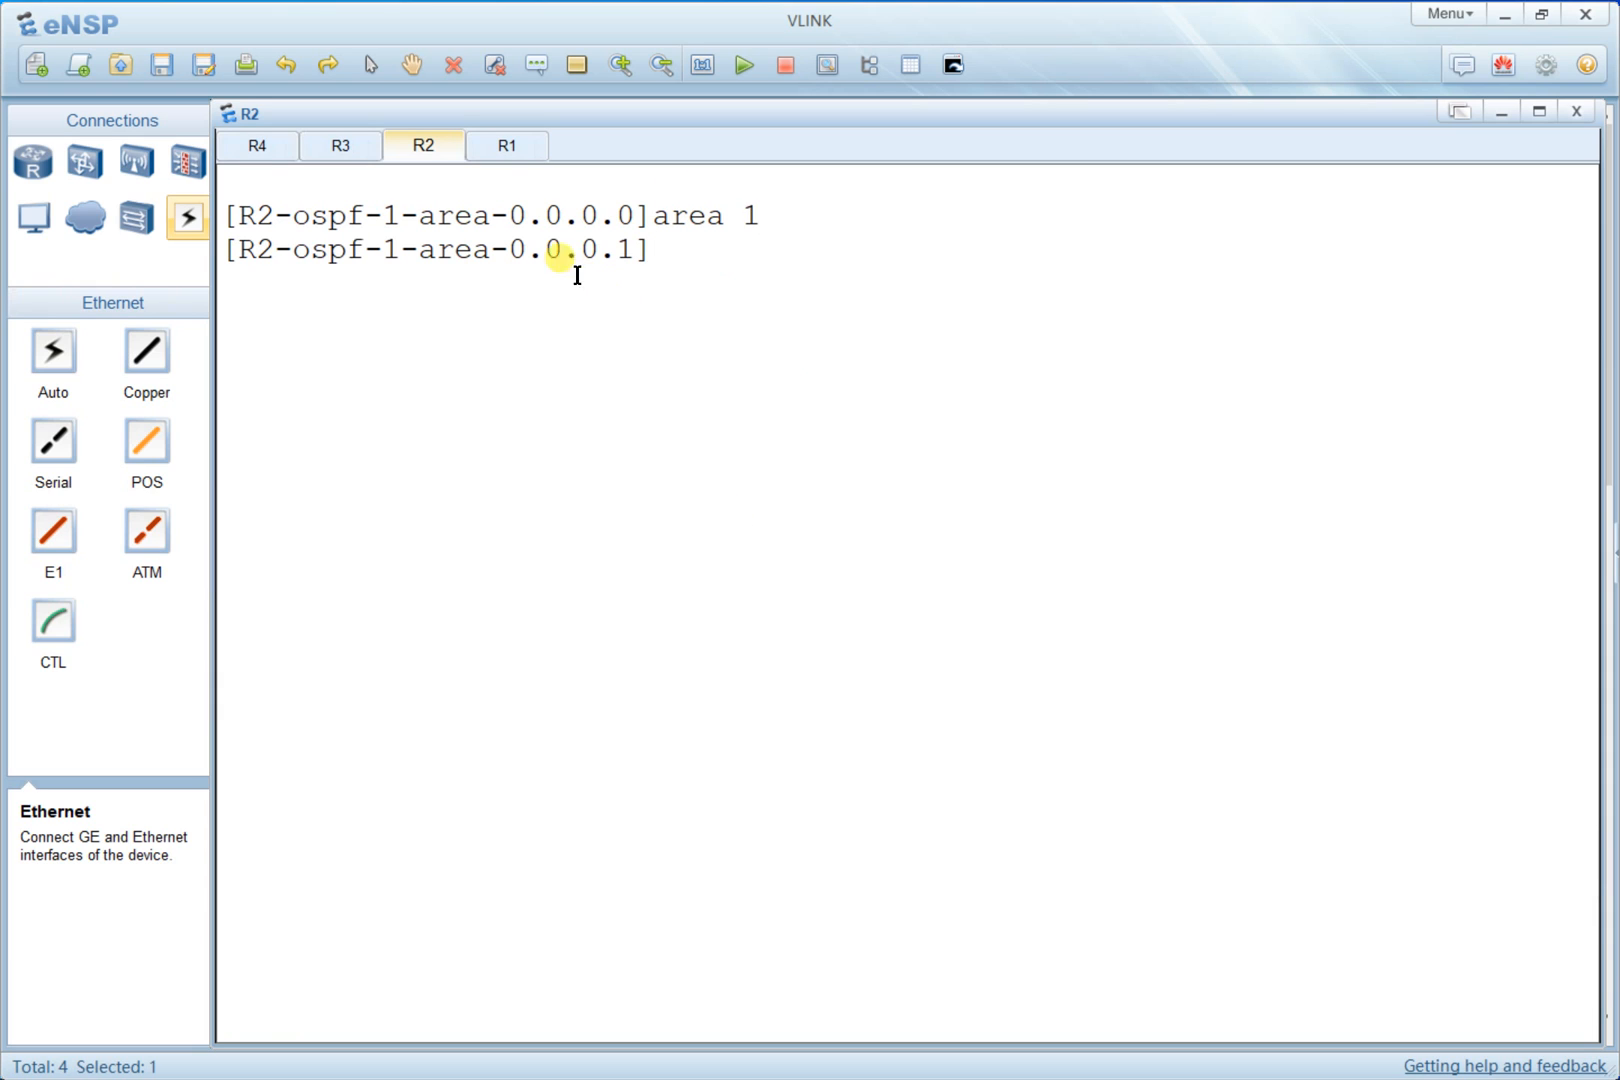
- Advertise network 10.10.20.0 with wildcard 0.0.0.255 in R2's area 1
drag(762, 214, 540, 216)
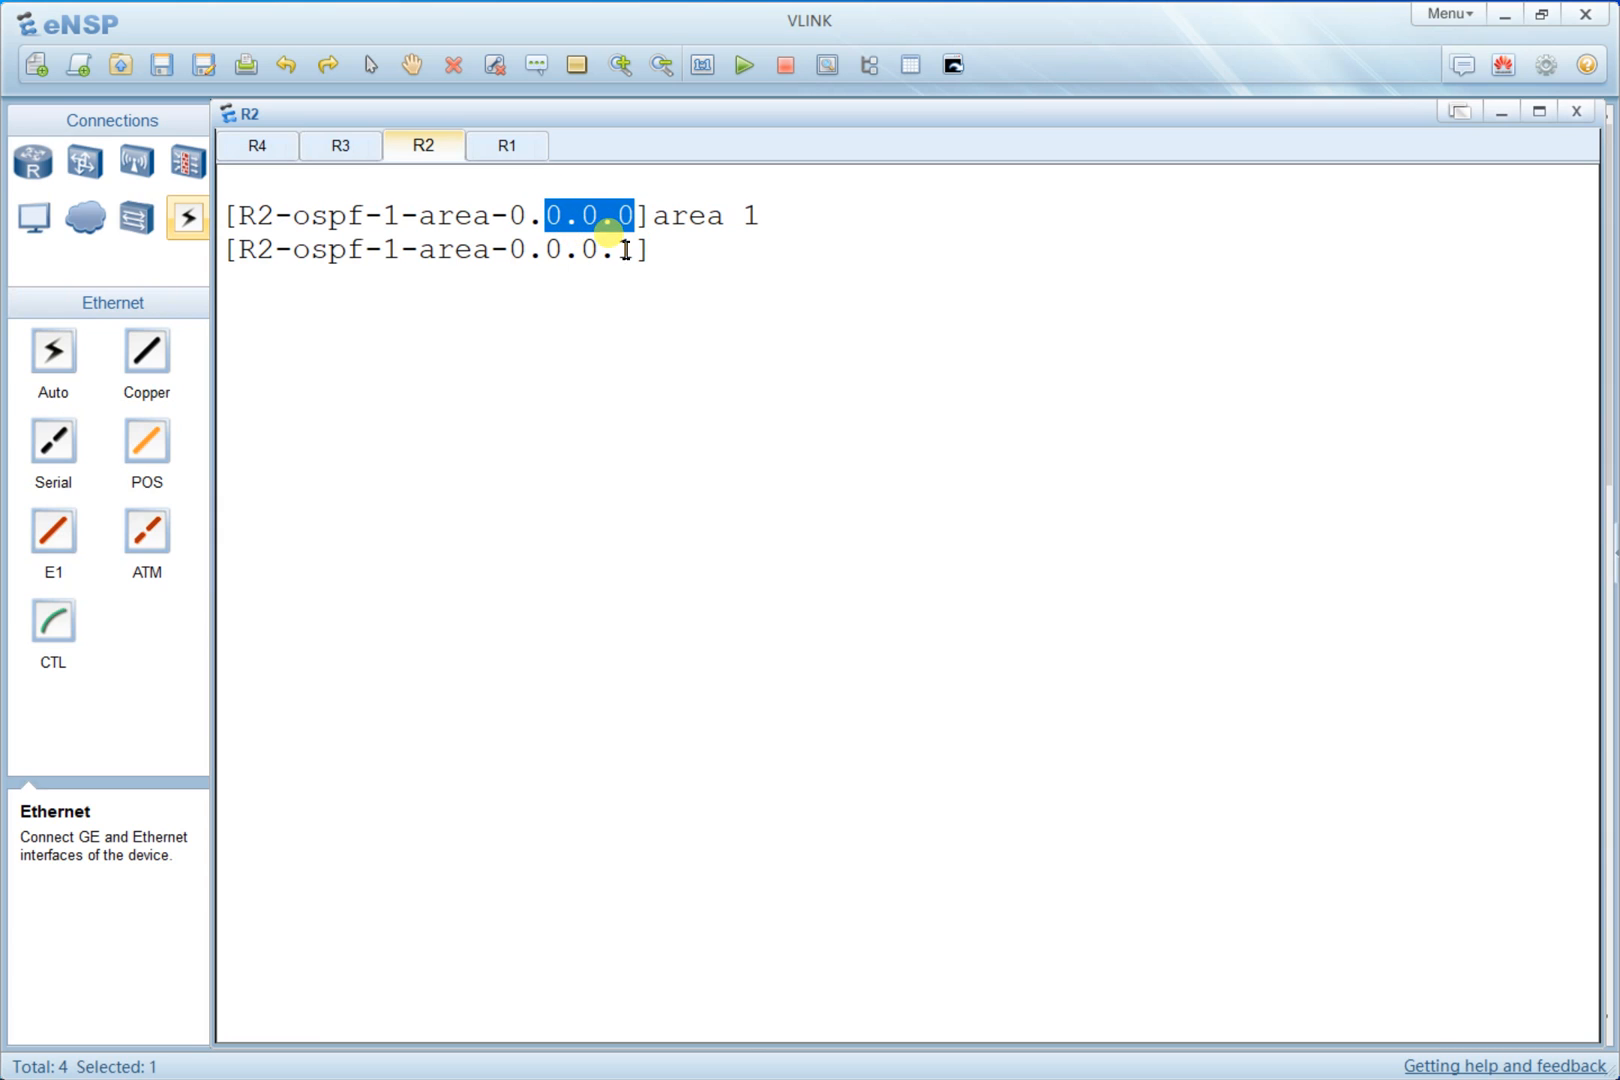
click(749, 252)
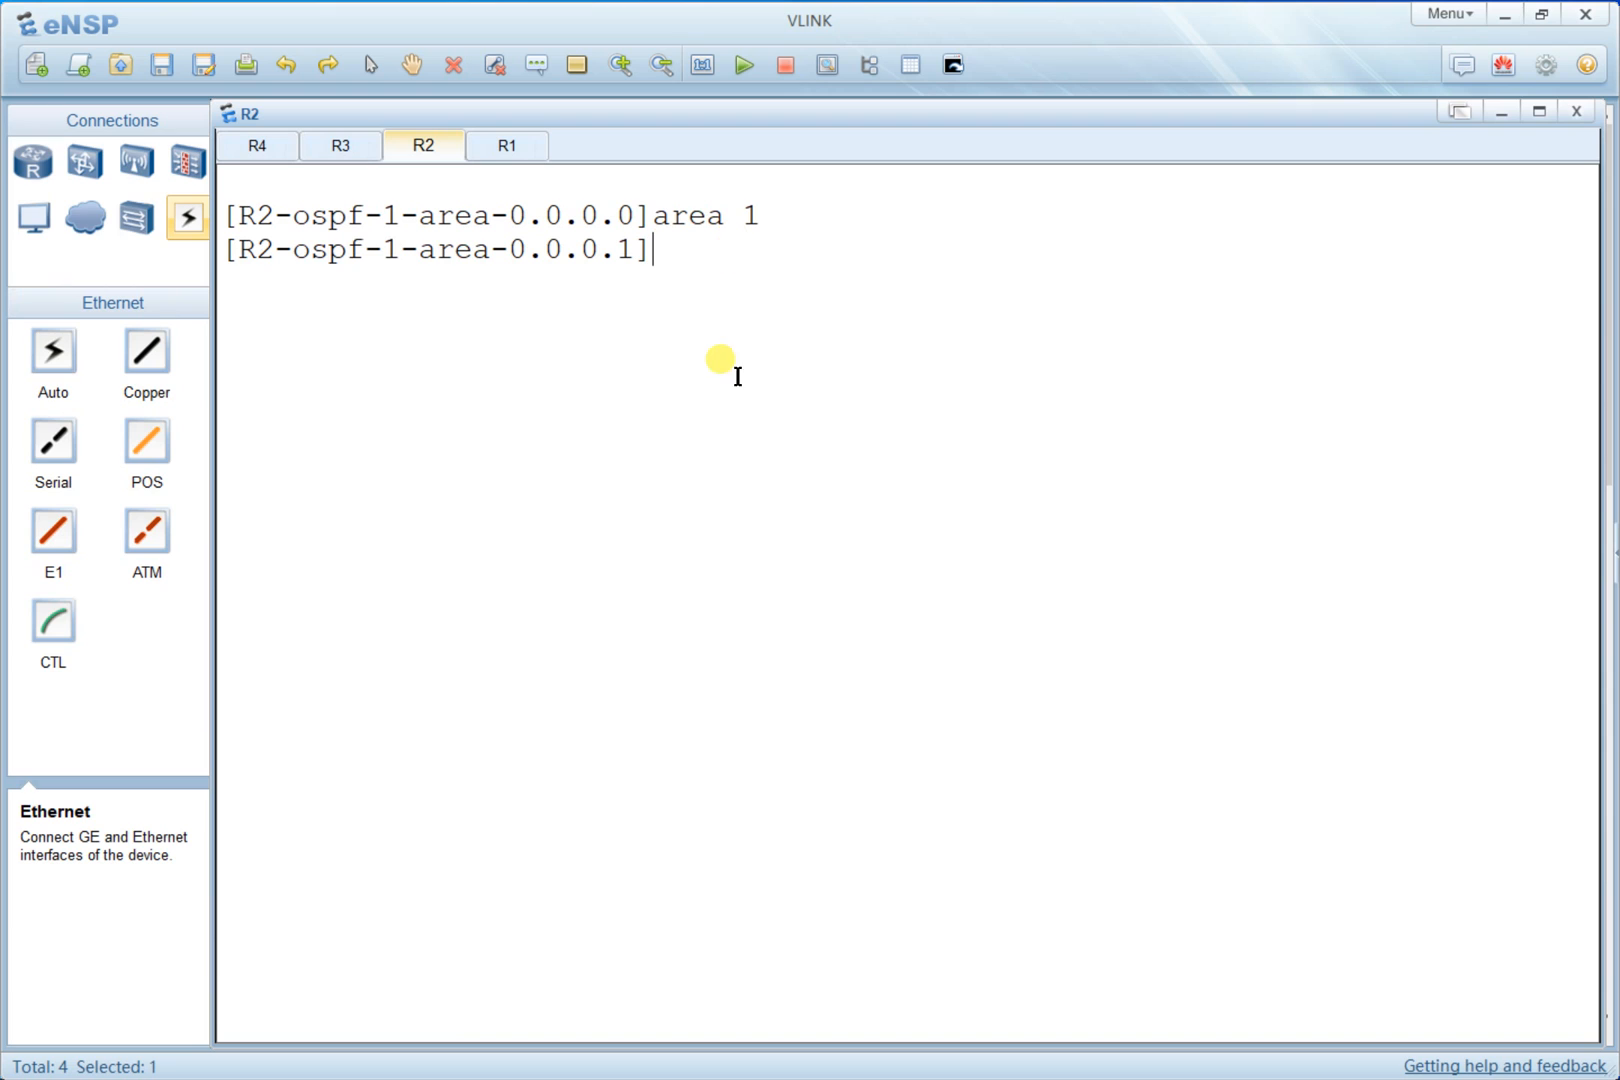
text(network)
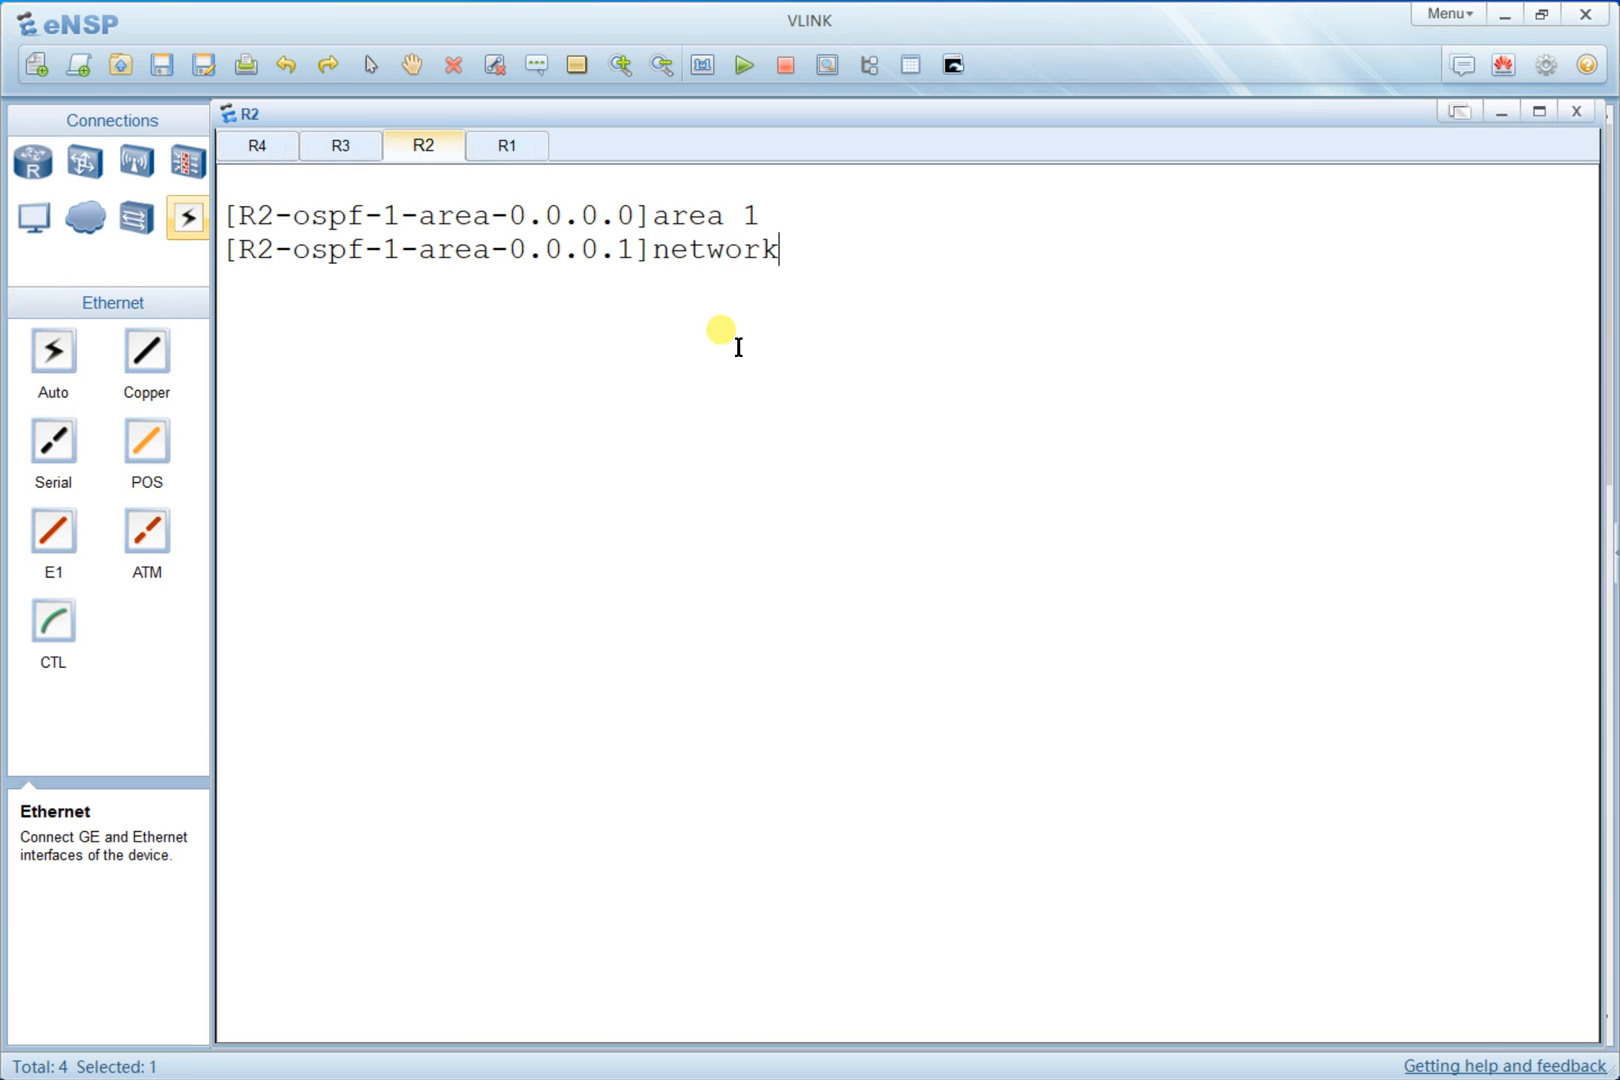
key(alt+Tab)
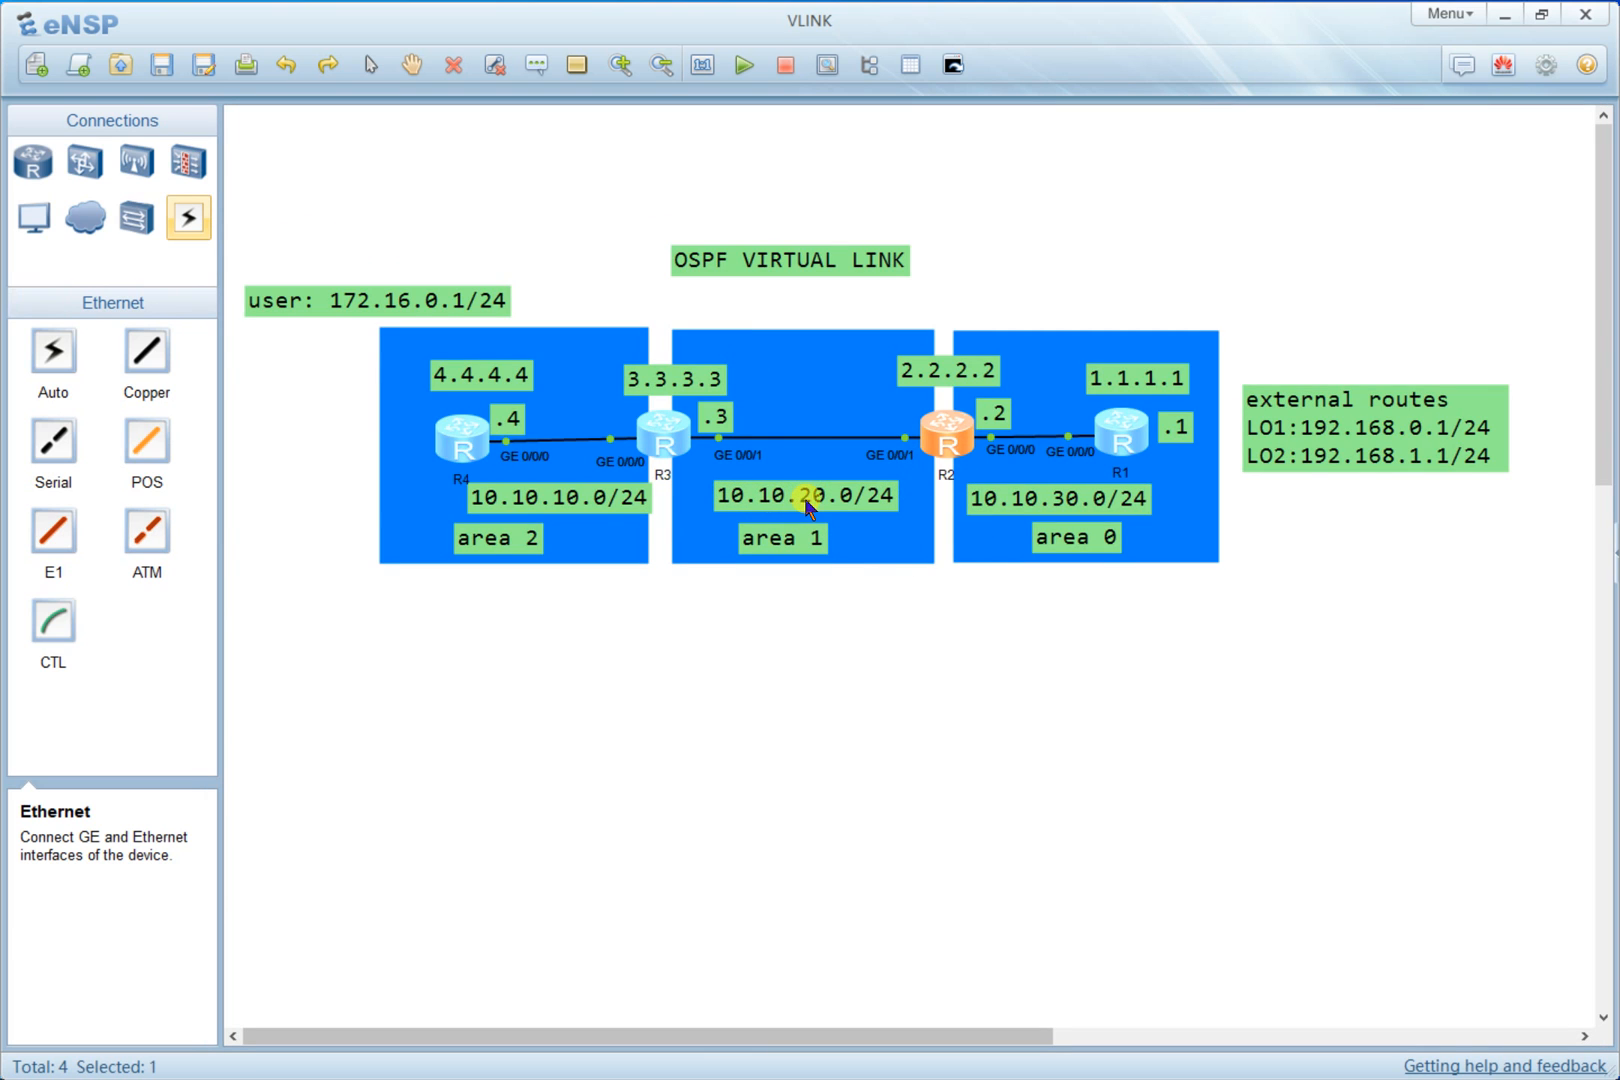
key(alt+Tab)
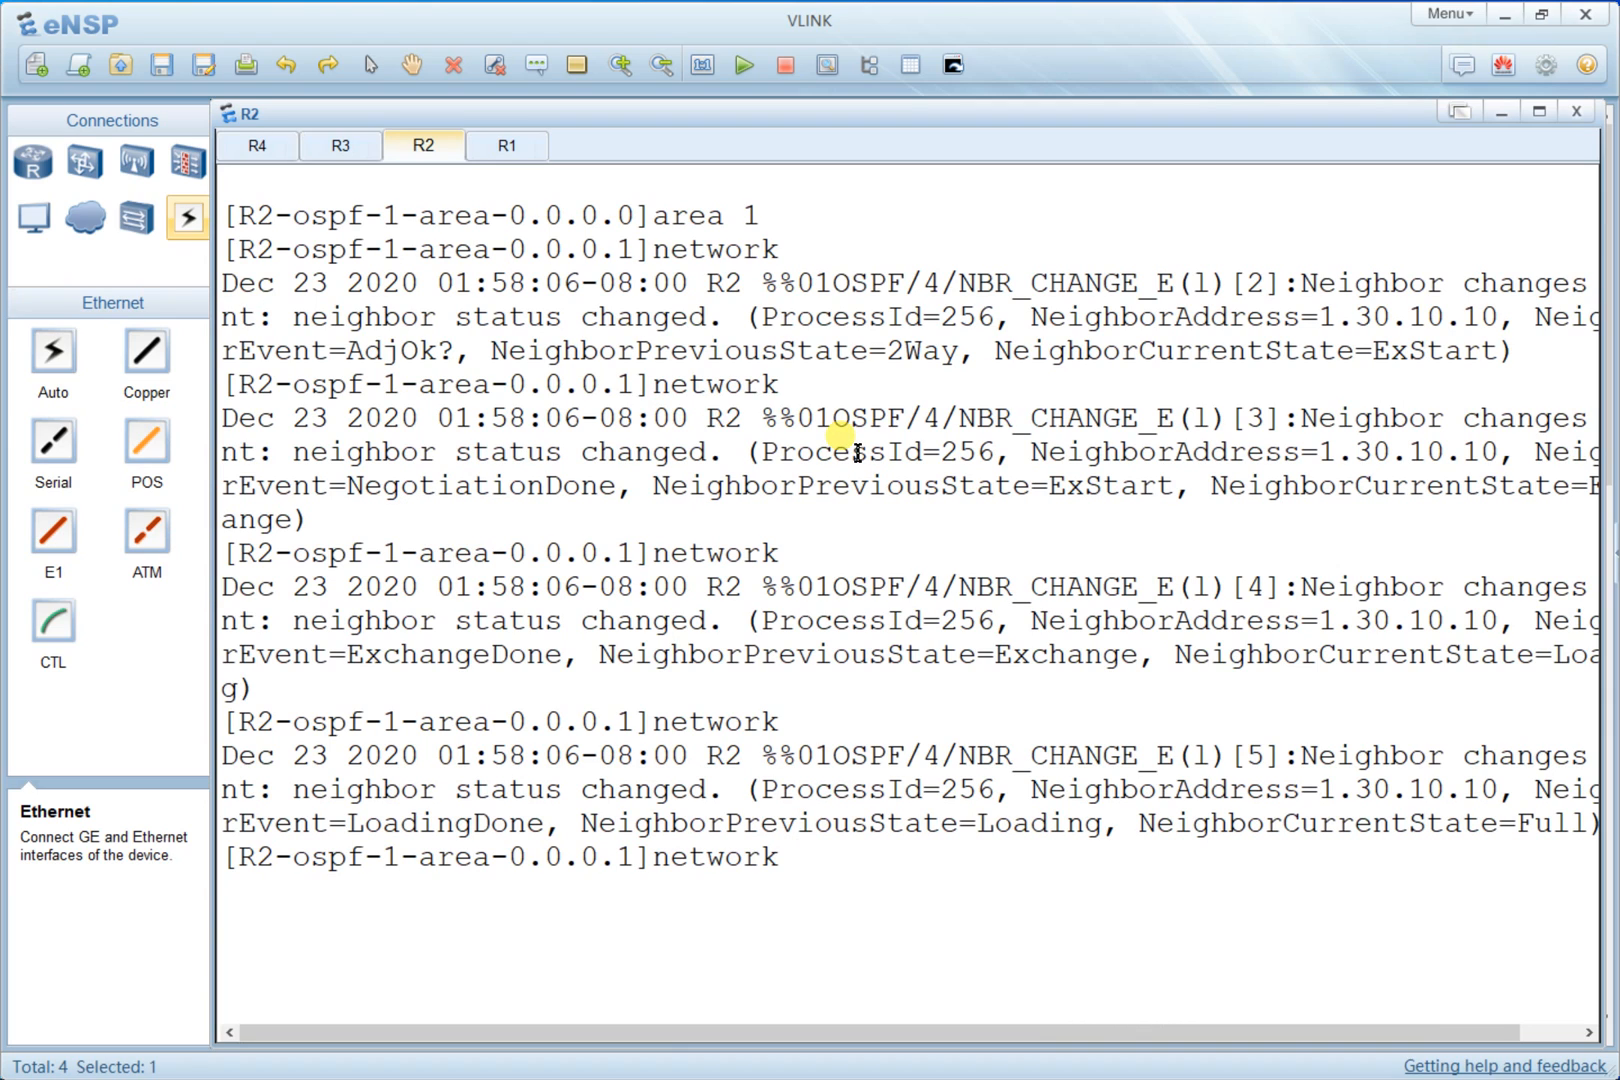
right_click(856, 499)
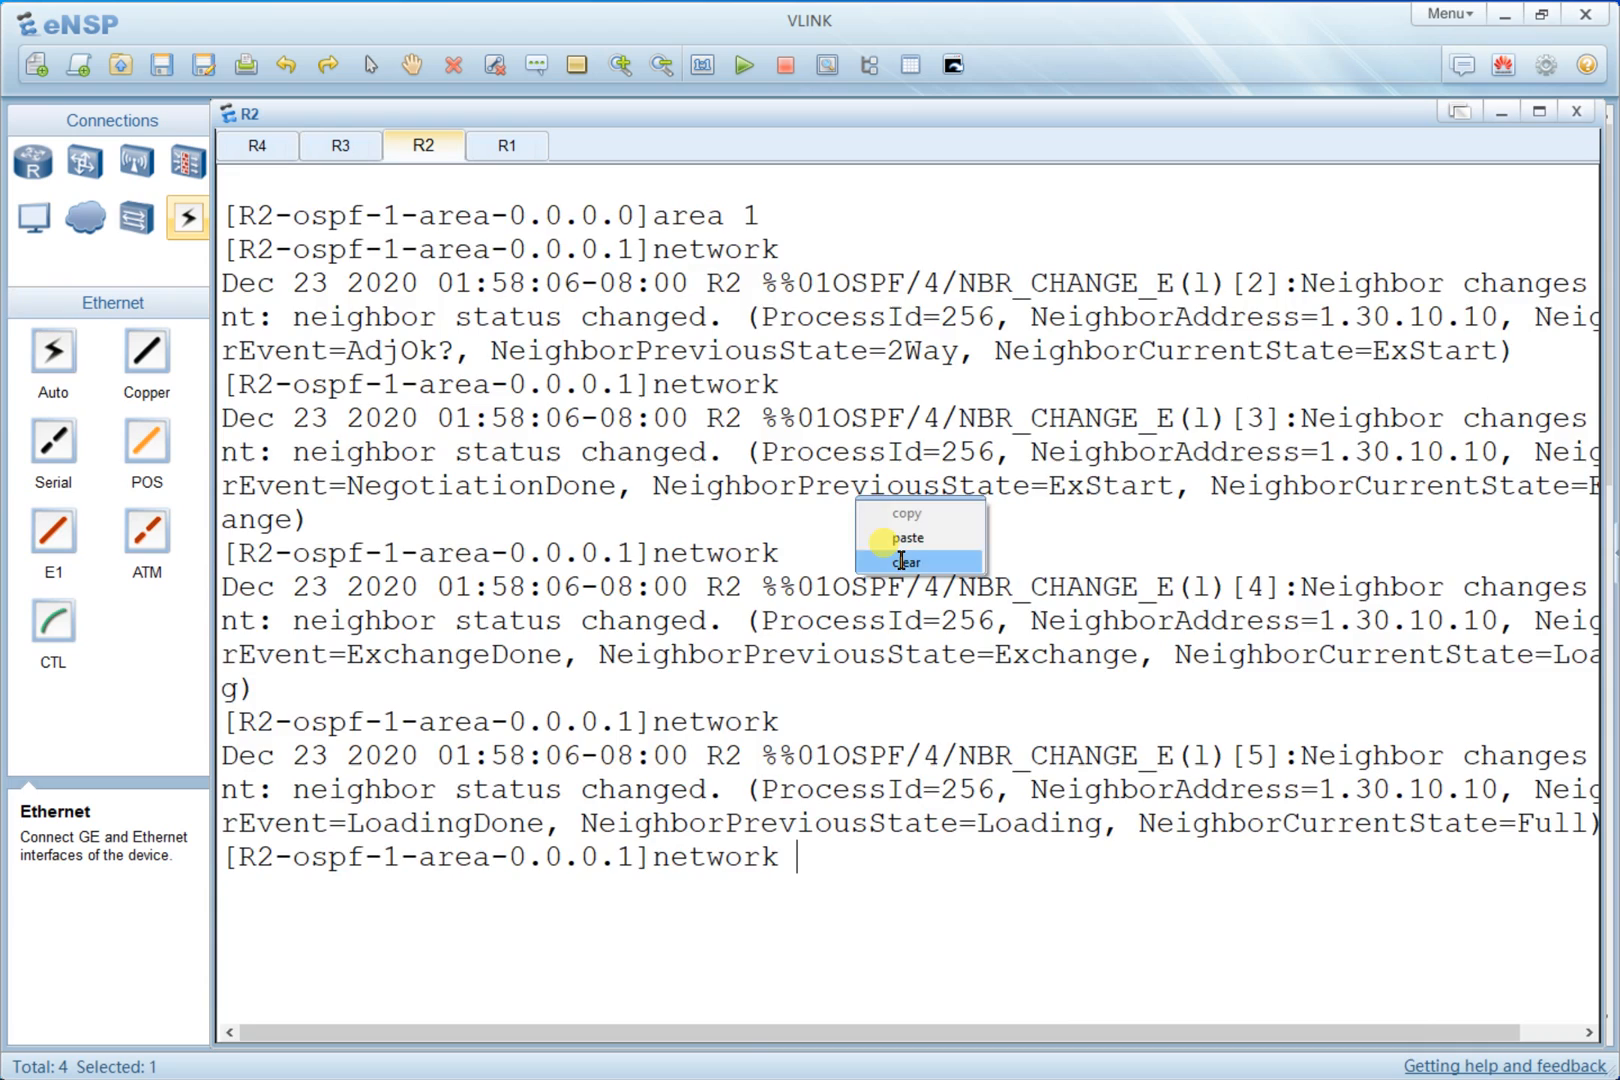
click(901, 561)
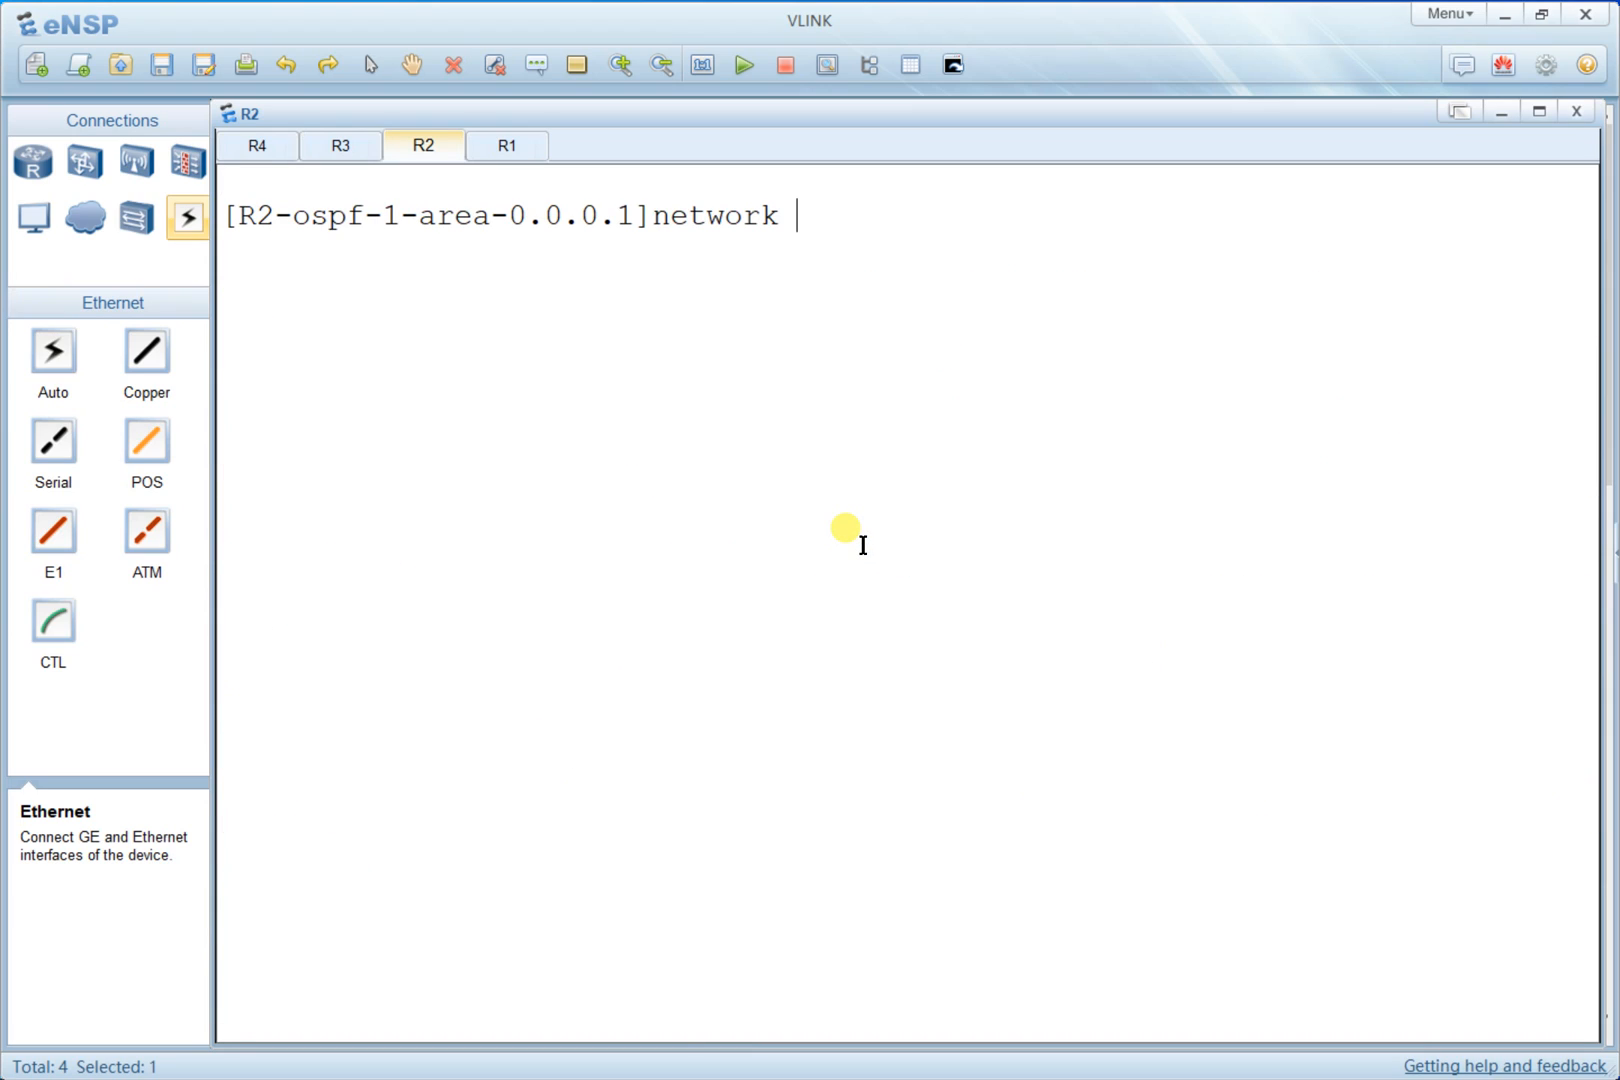
text(10.10.20.0)
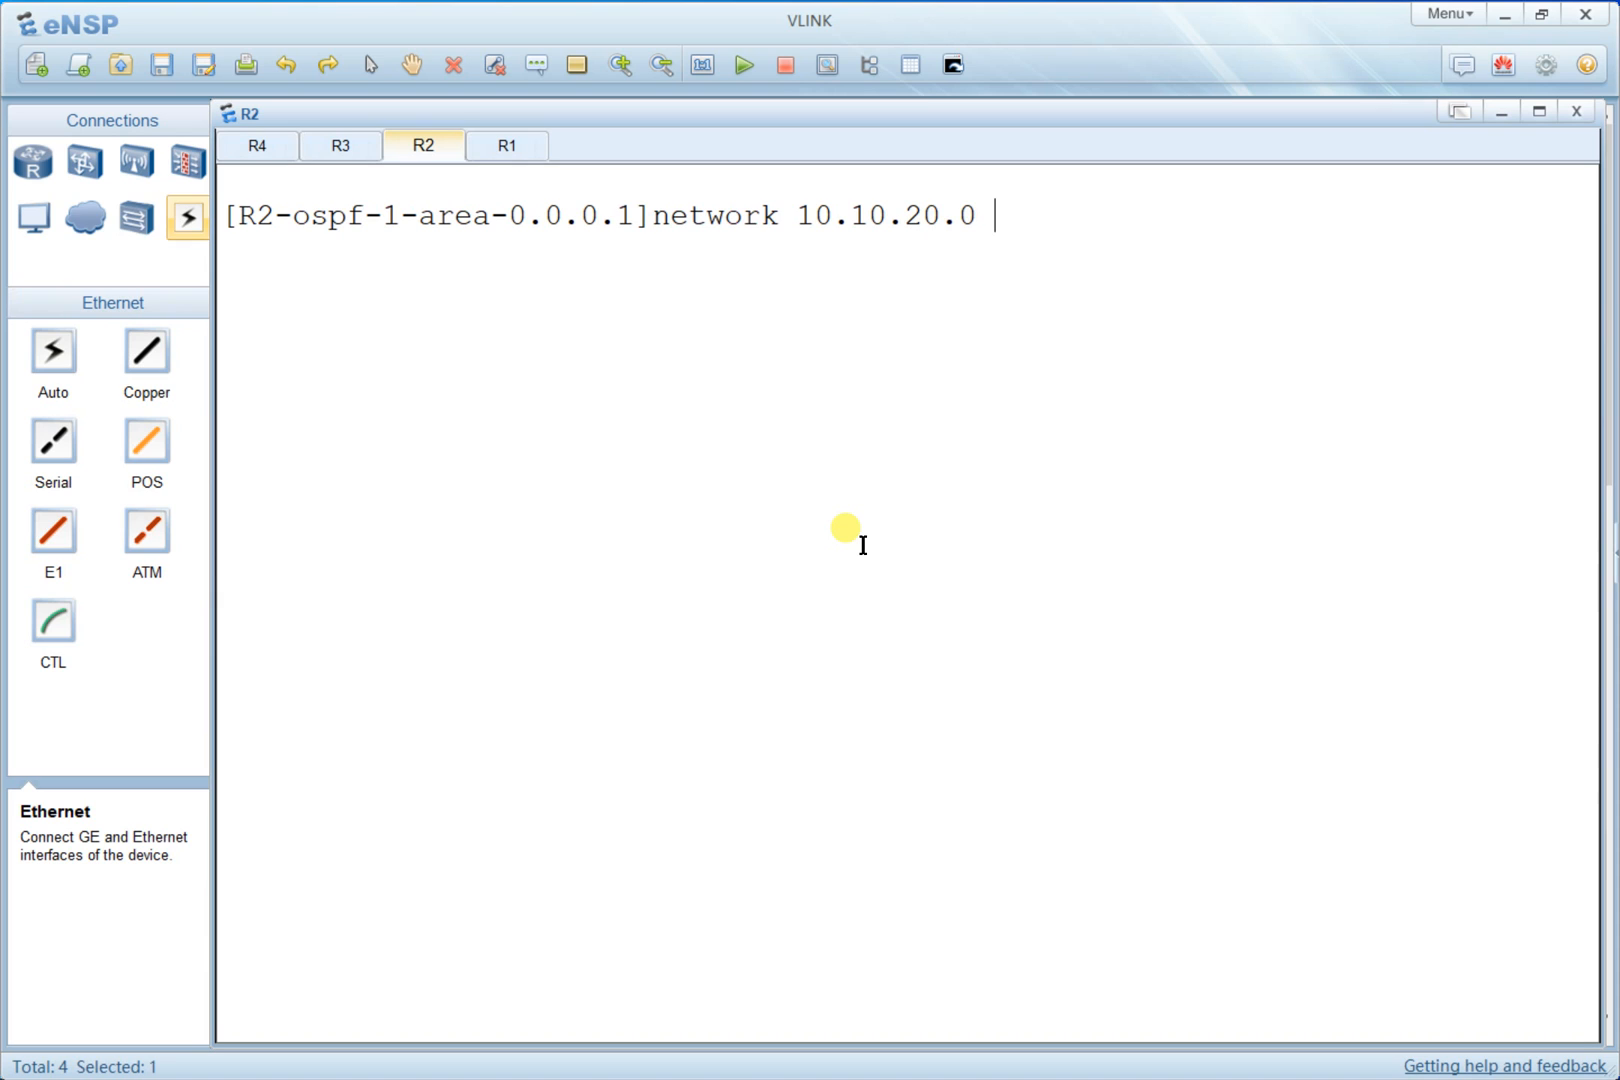
text( 0.0.0.255)
key(Return)
key(Return)
key(Return)
- Open R3's console, clear the console screen and enter system view
key(alt+Tab)
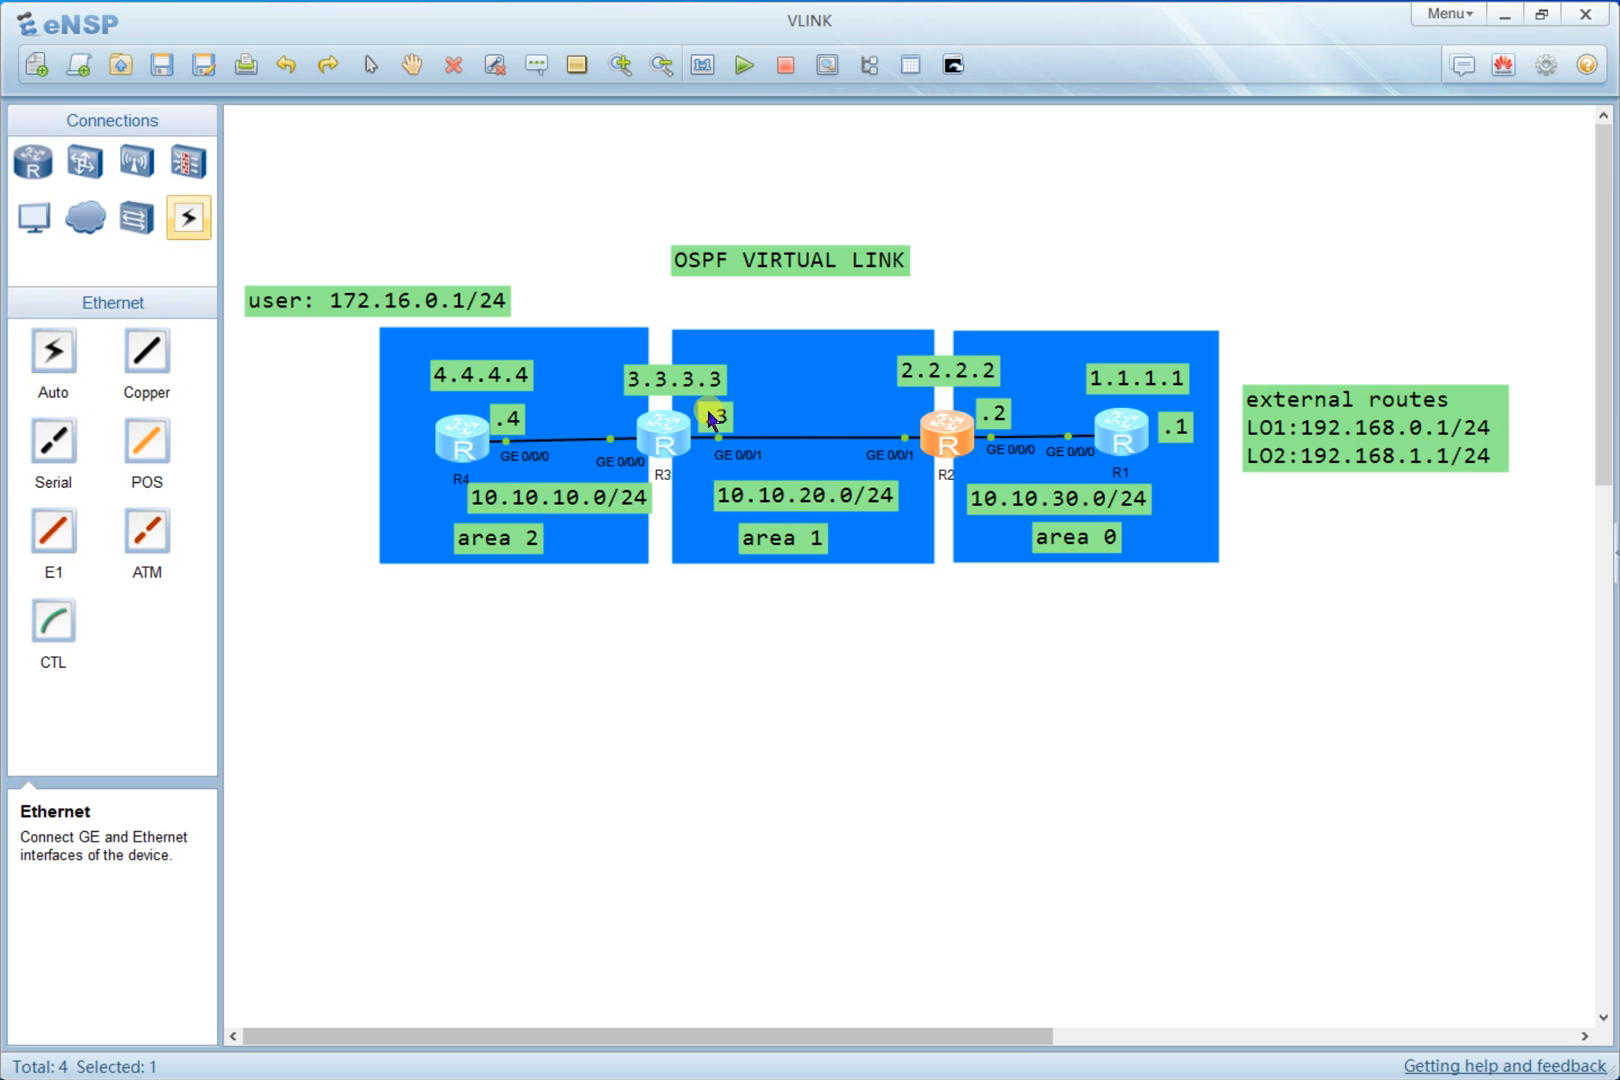
double_click(662, 432)
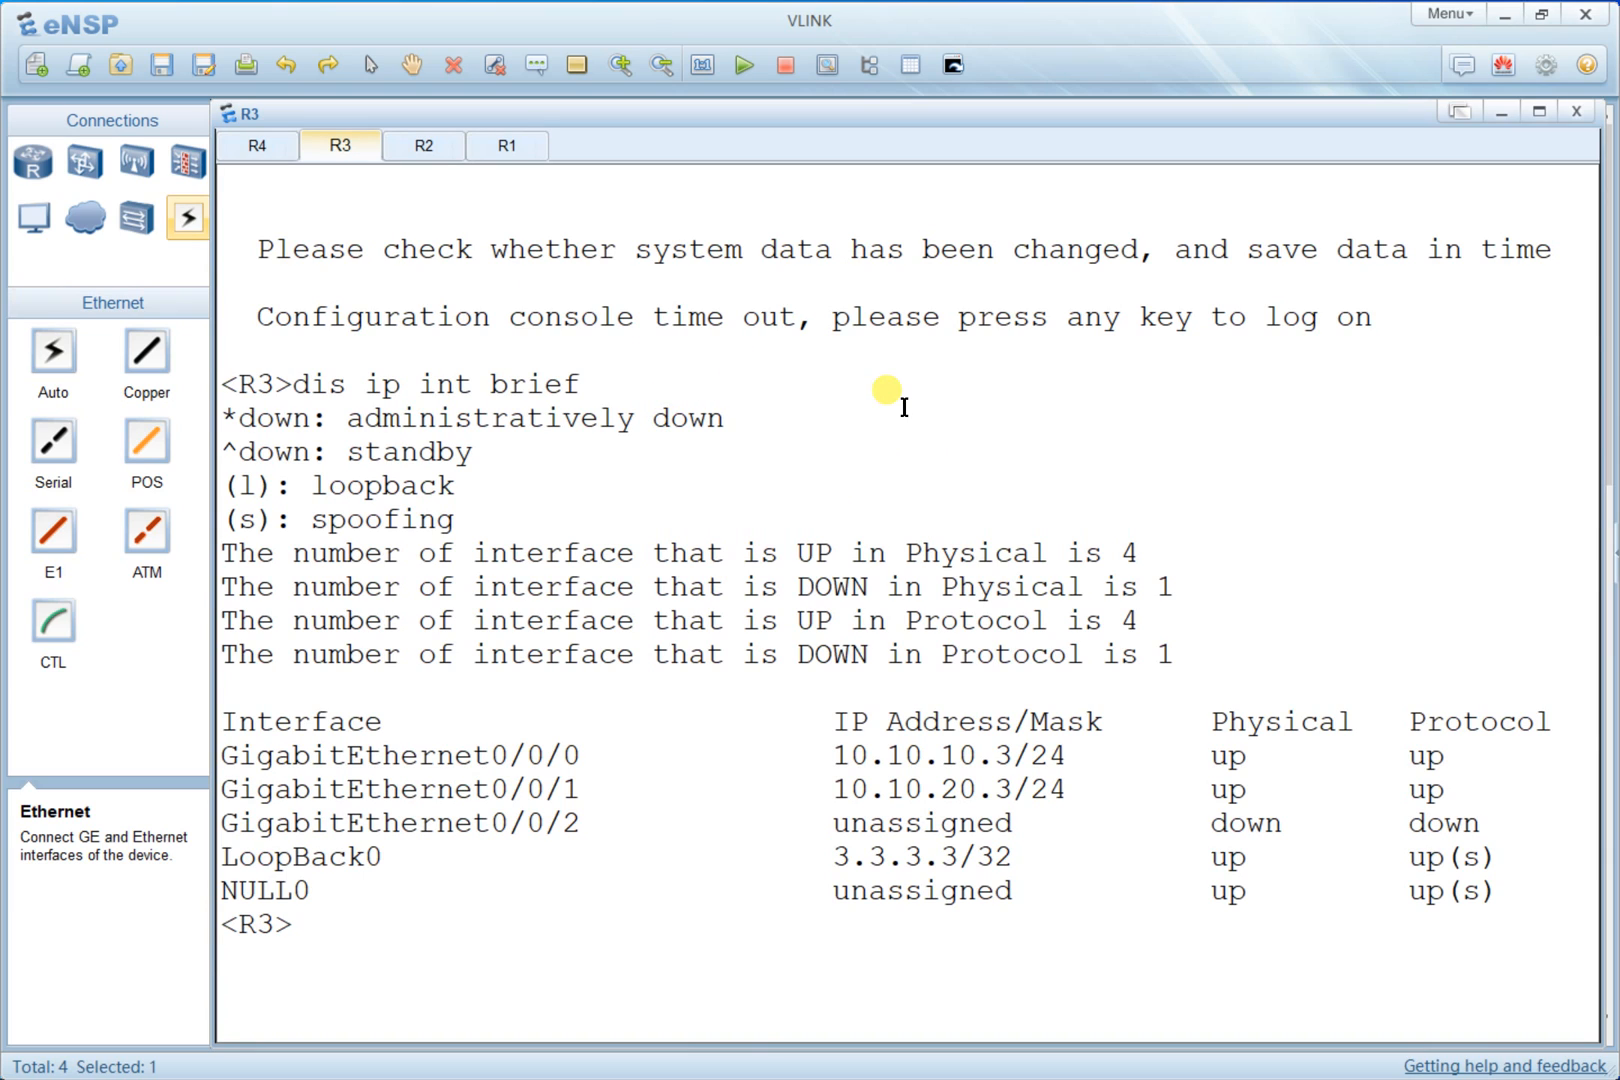
key(Return)
right_click(843, 368)
click(915, 437)
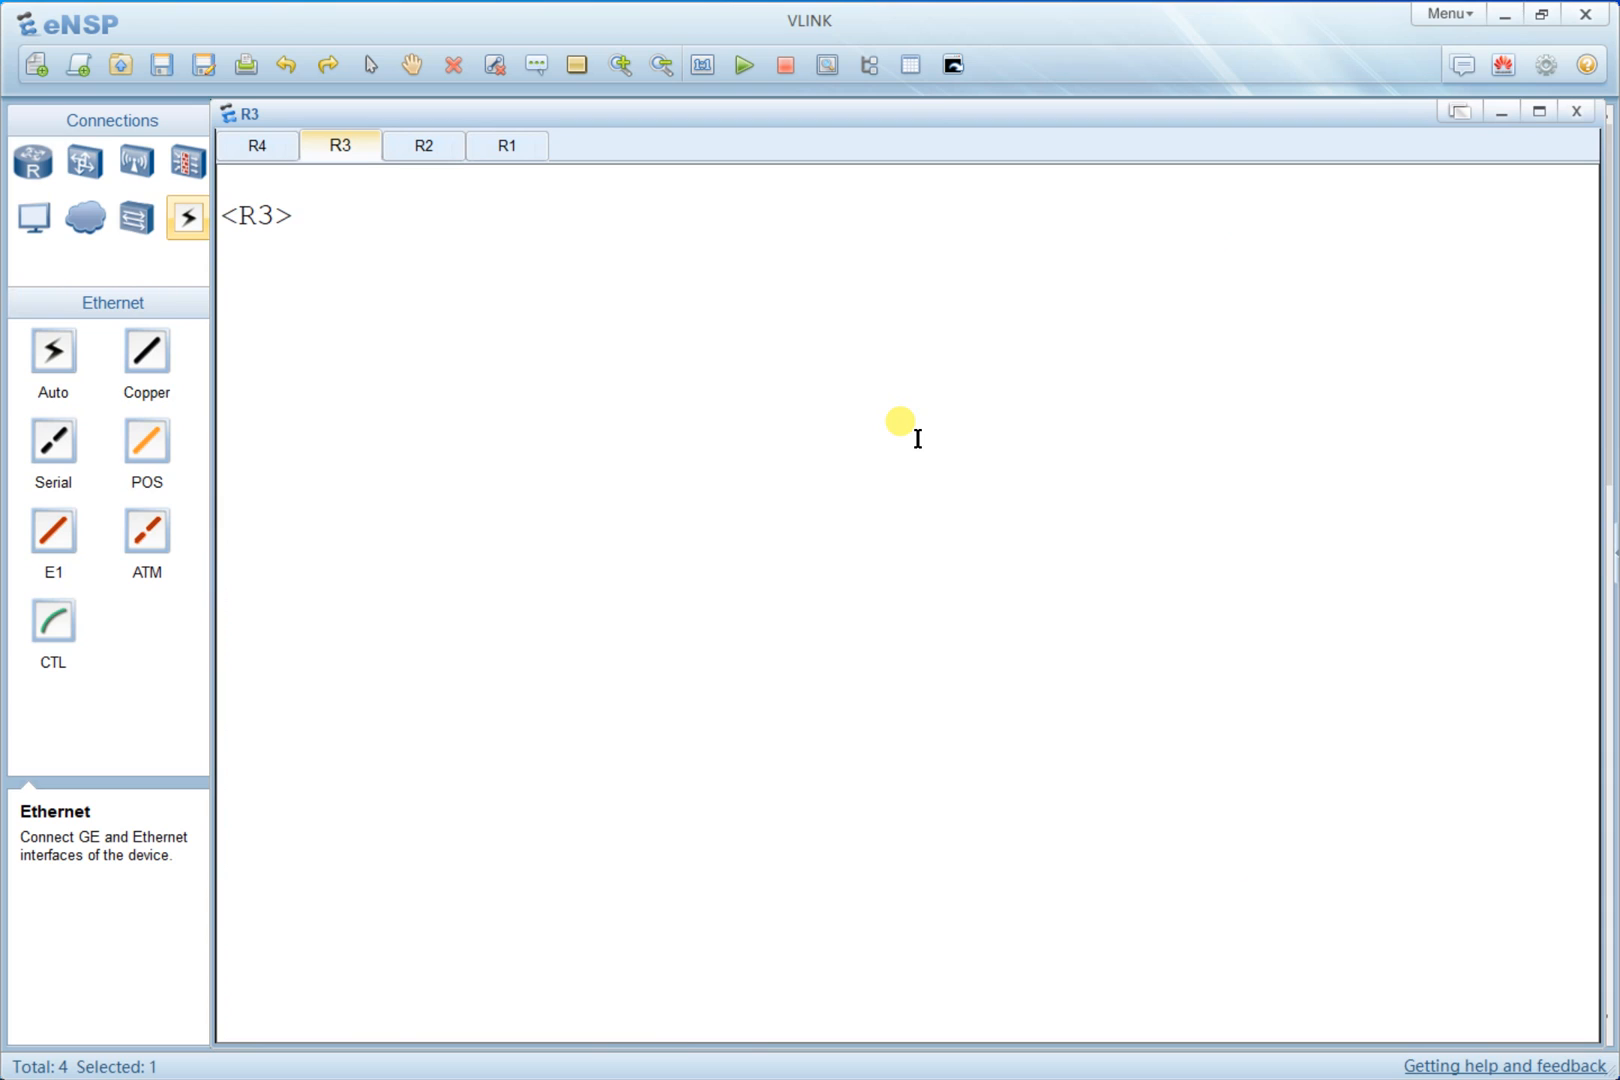
text(sys)
key(Return)
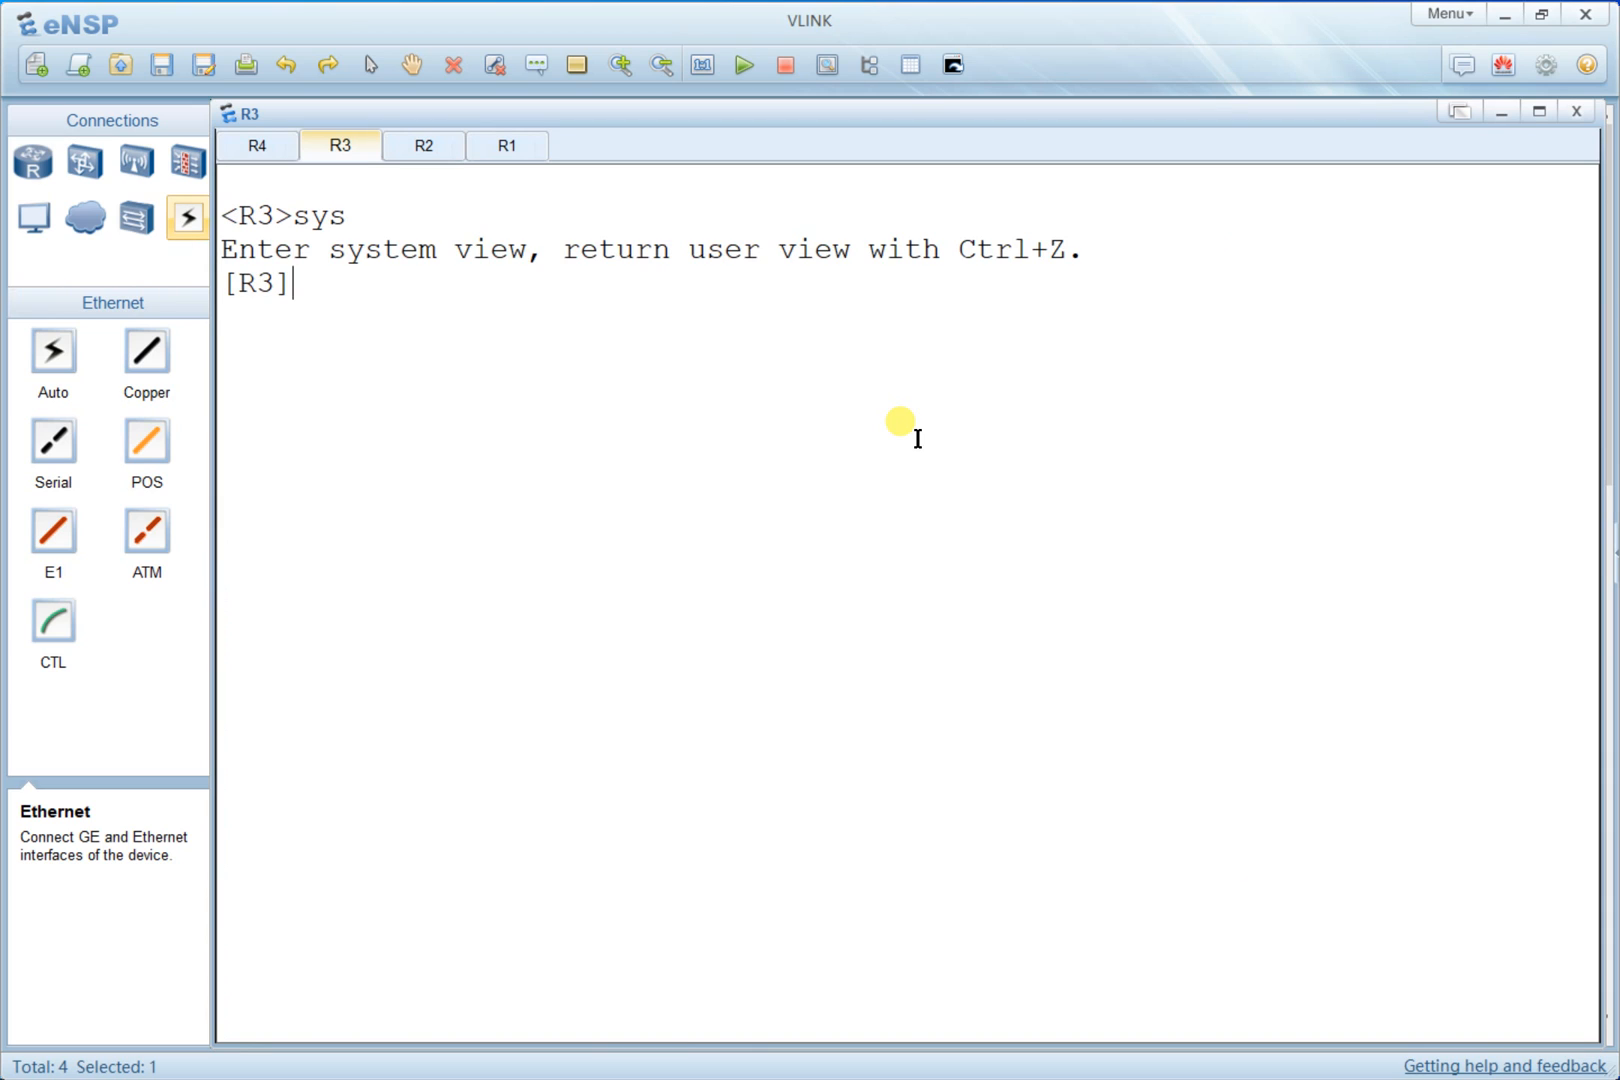
- Start OSPF process 1 on R3 with router ID 3.3.3.3
text(s)
key(BackSpace)
text(ospf 1 ro)
key(Tab)
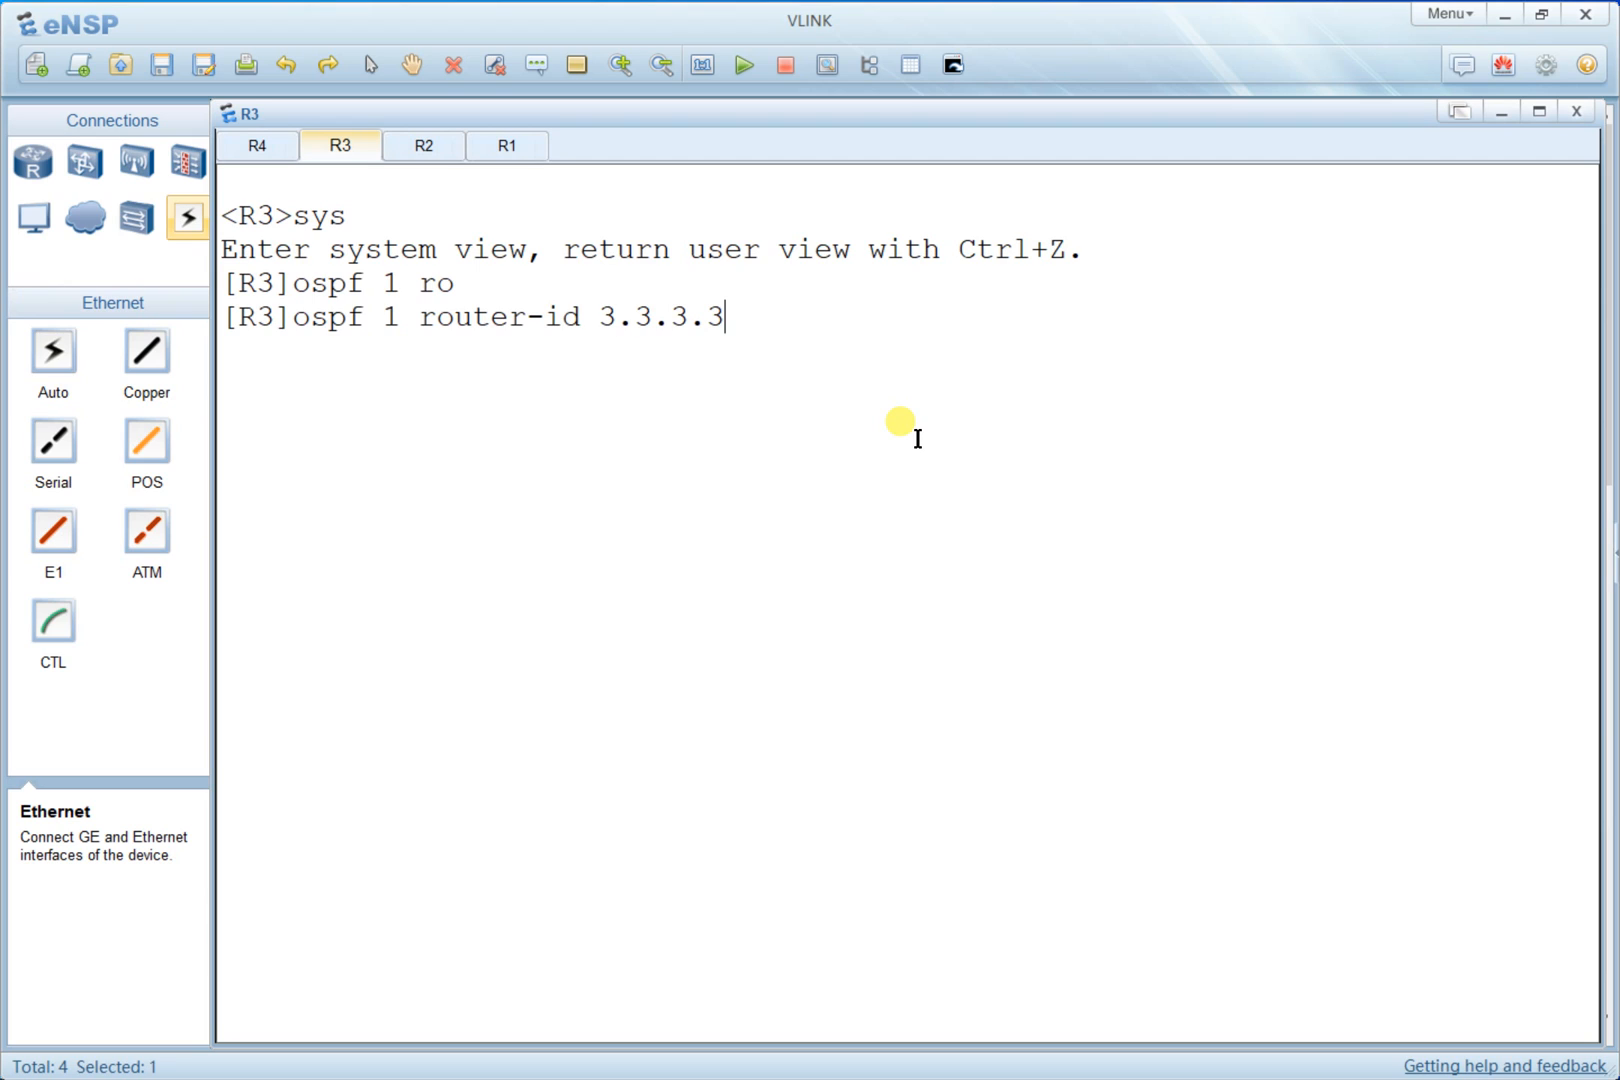
key(Return)
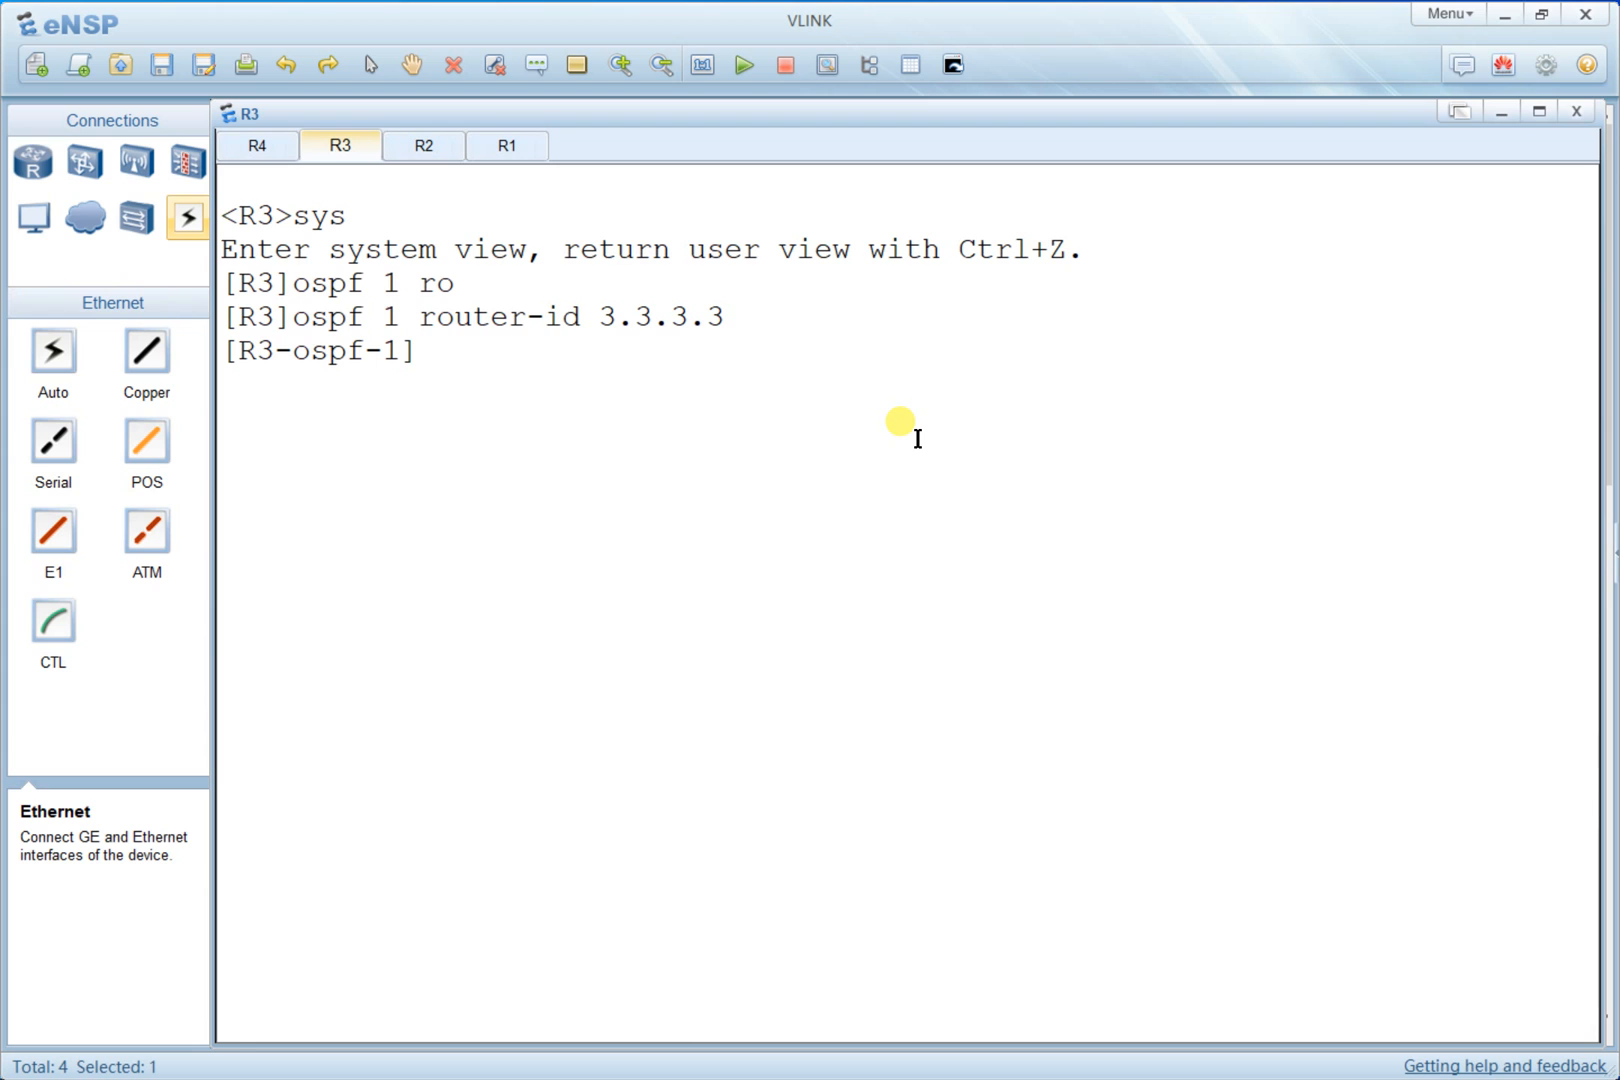
- Check the topology diagram and enter OSPF area 1 on R3
key(alt+Tab)
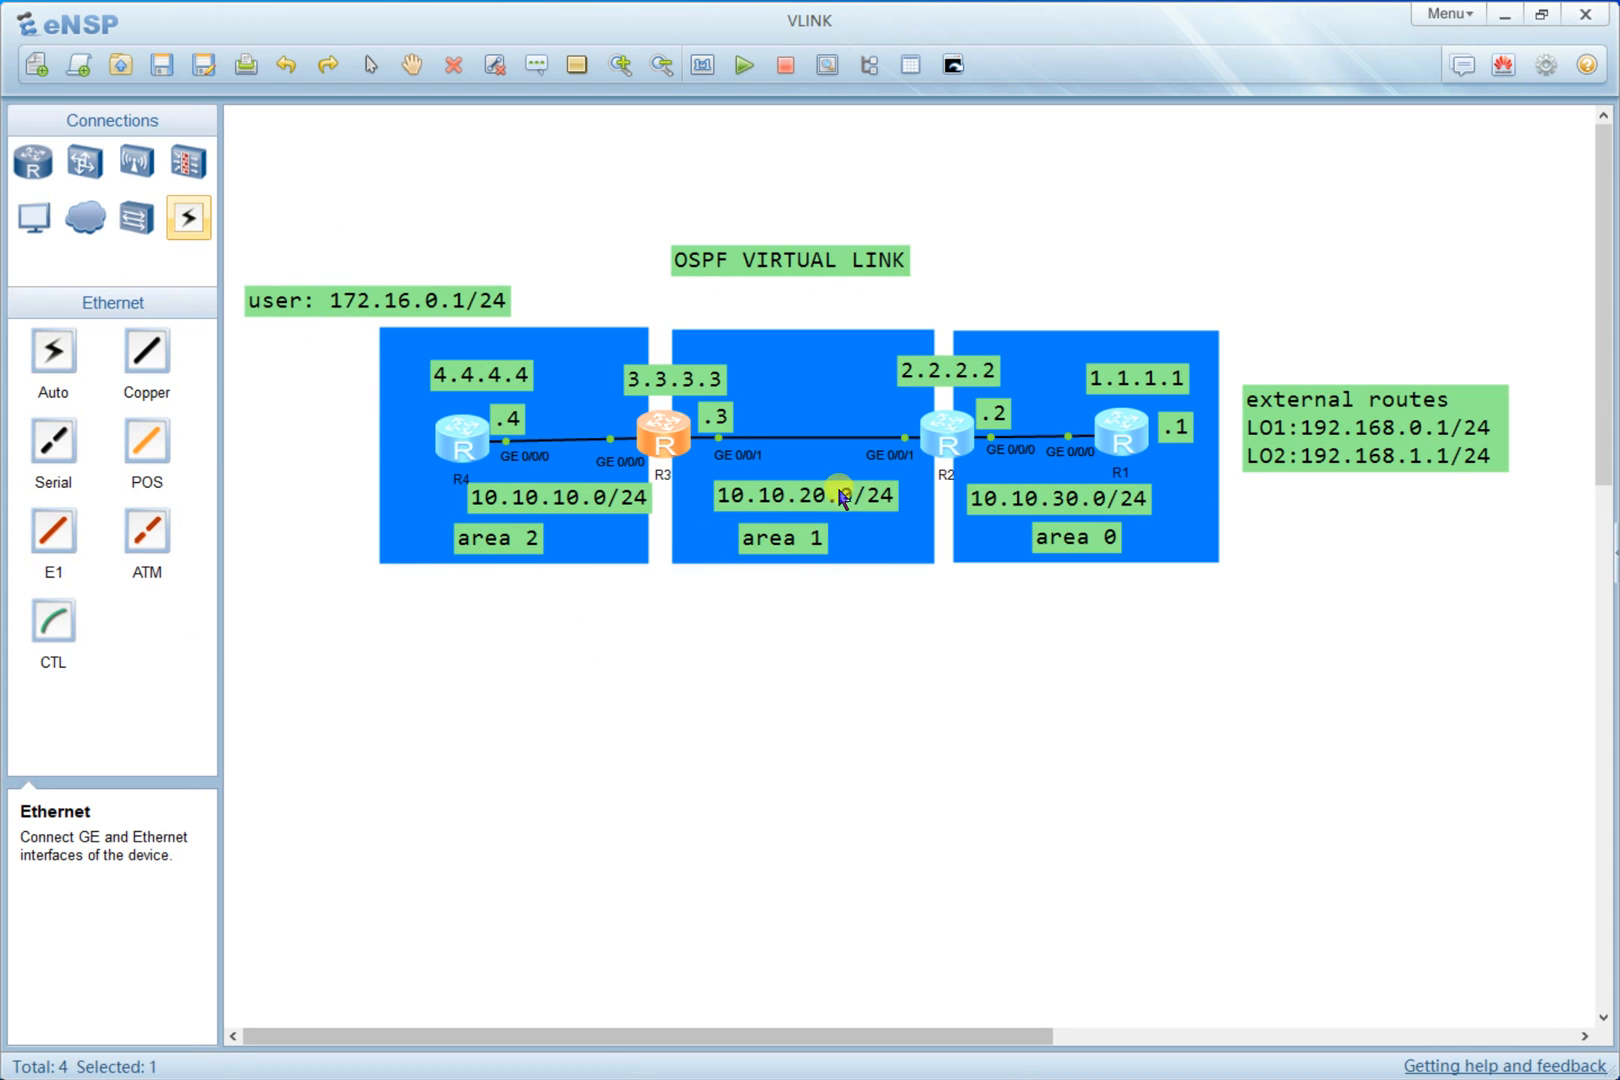
key(alt+Tab)
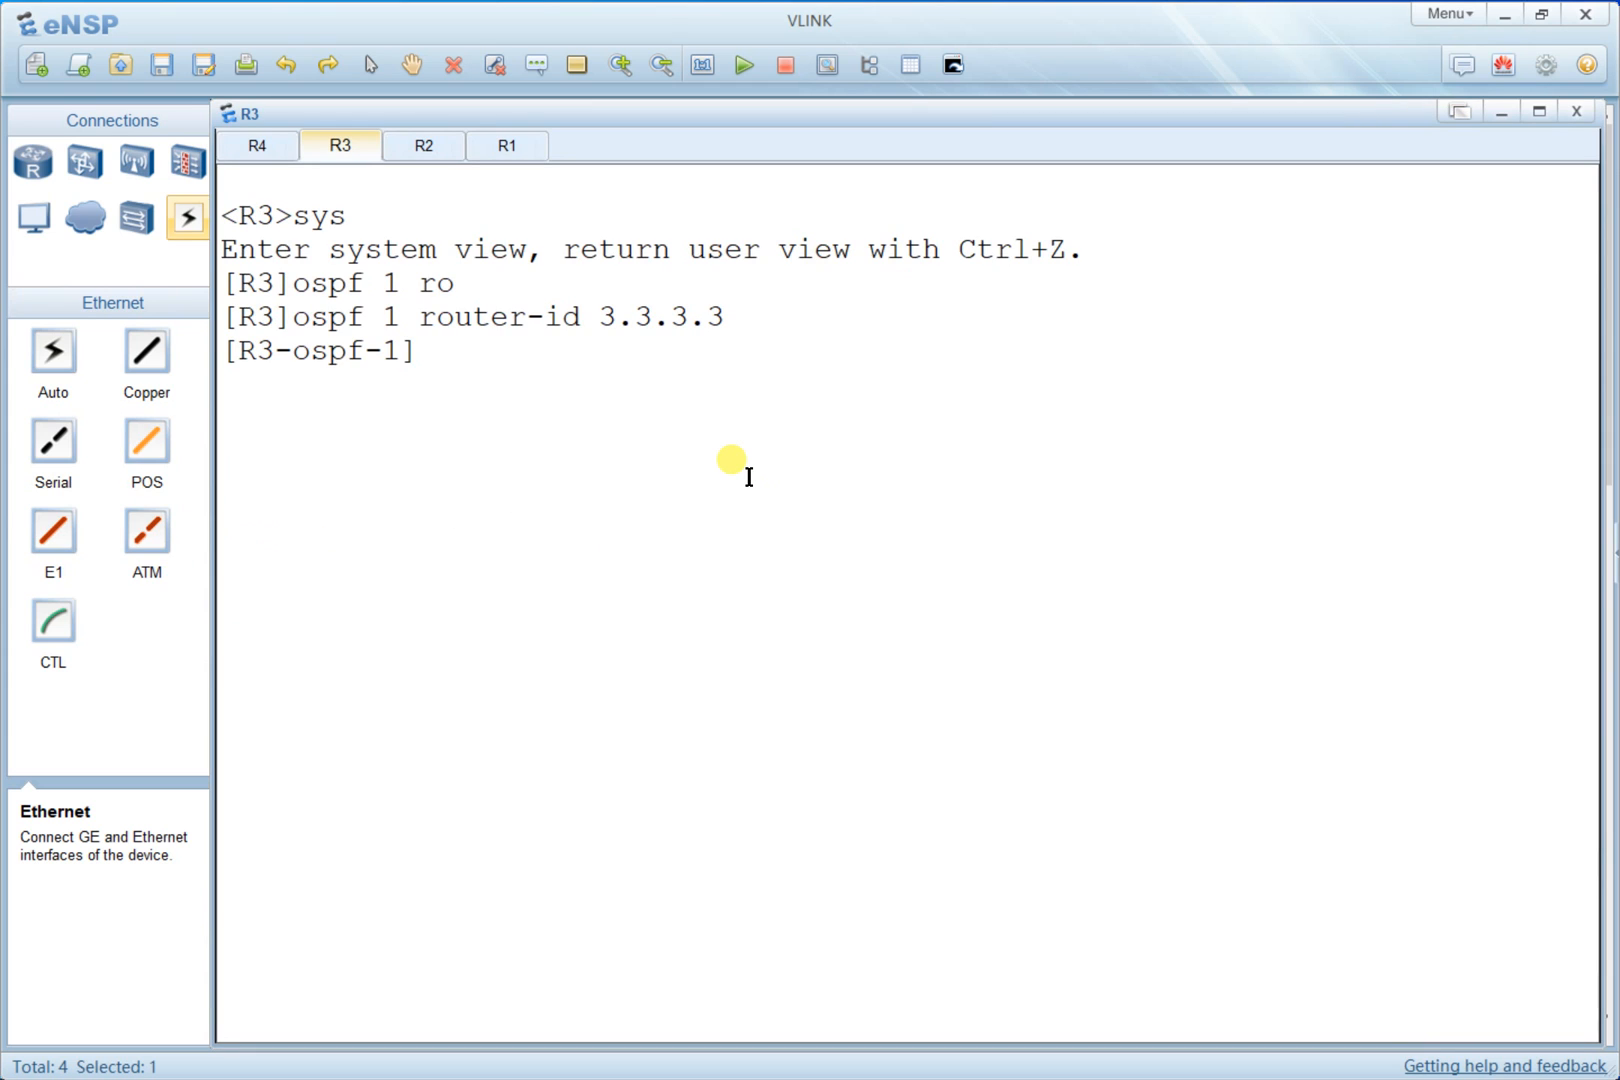
key(alt+Tab)
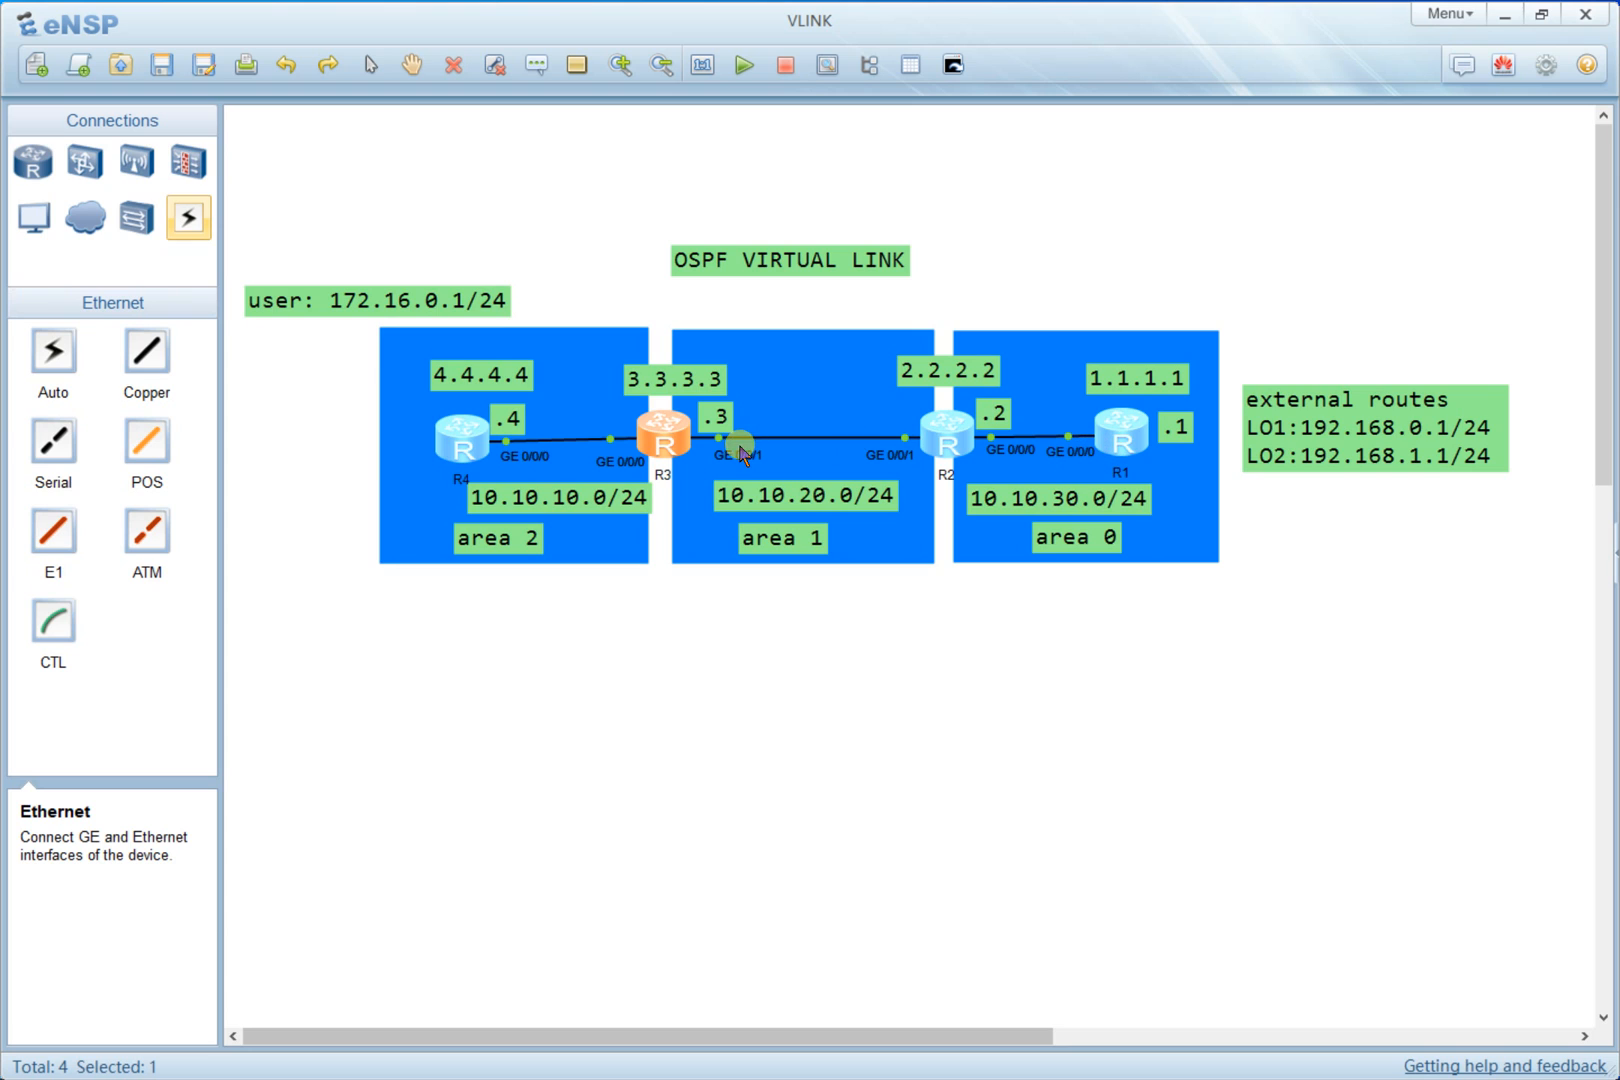
key(alt+Tab)
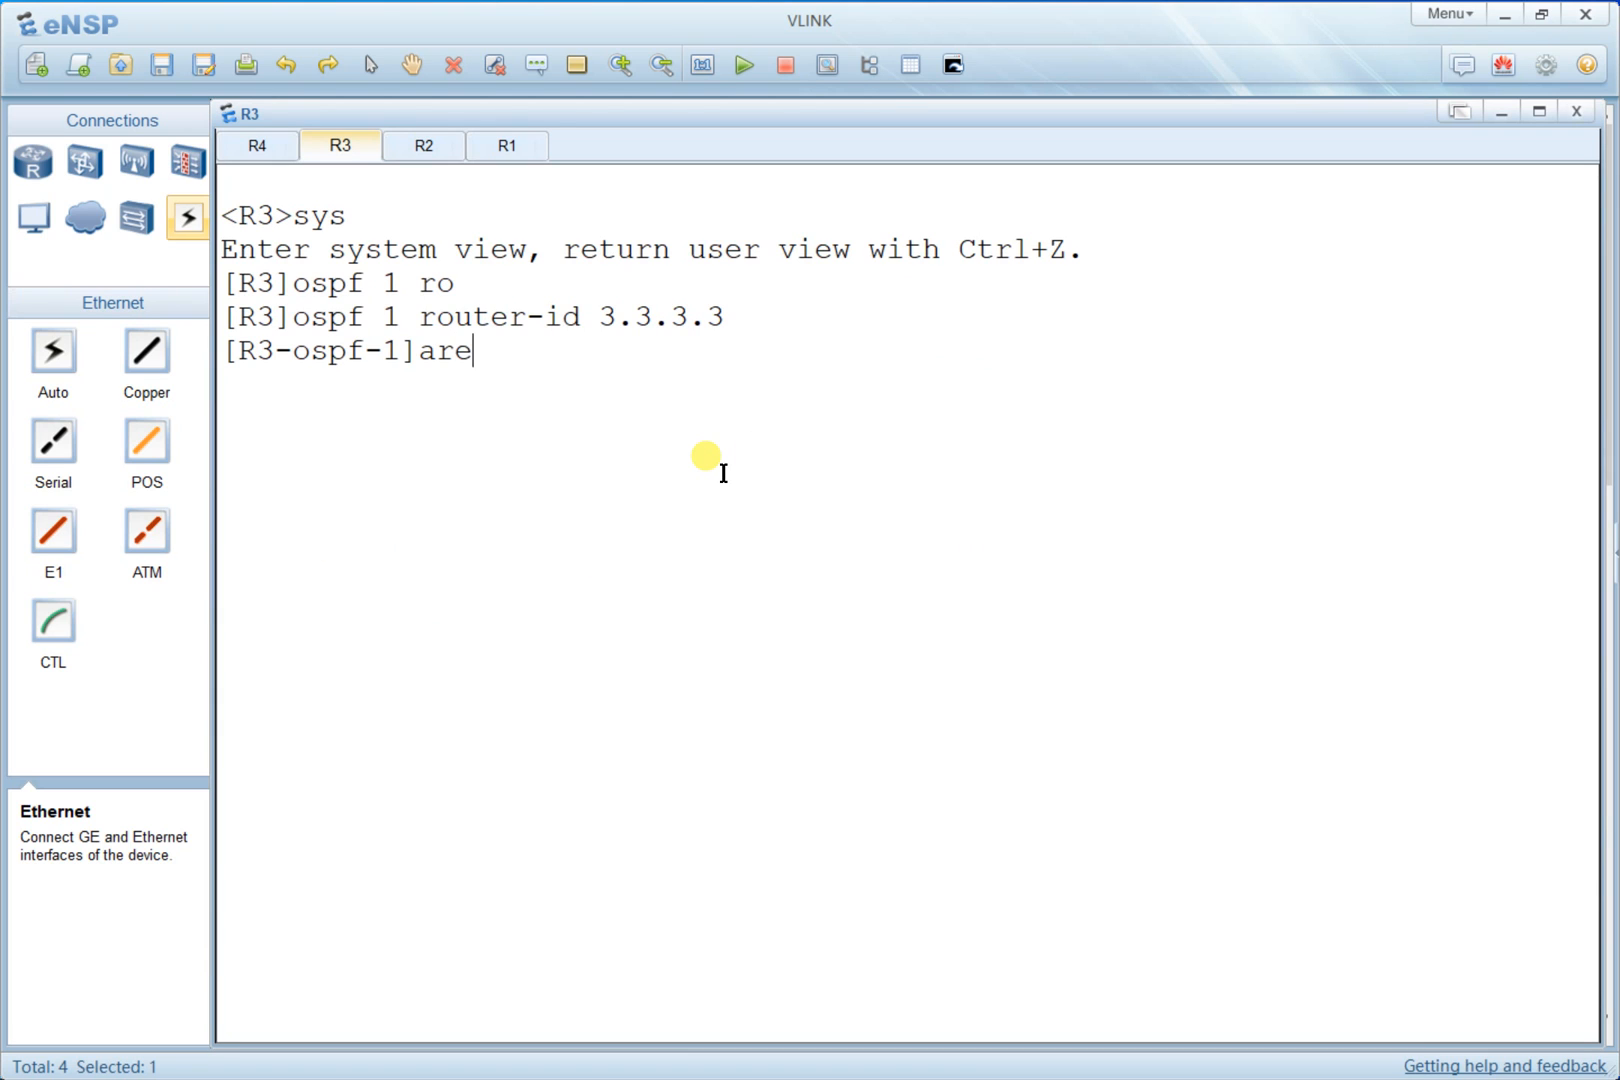
key(Return)
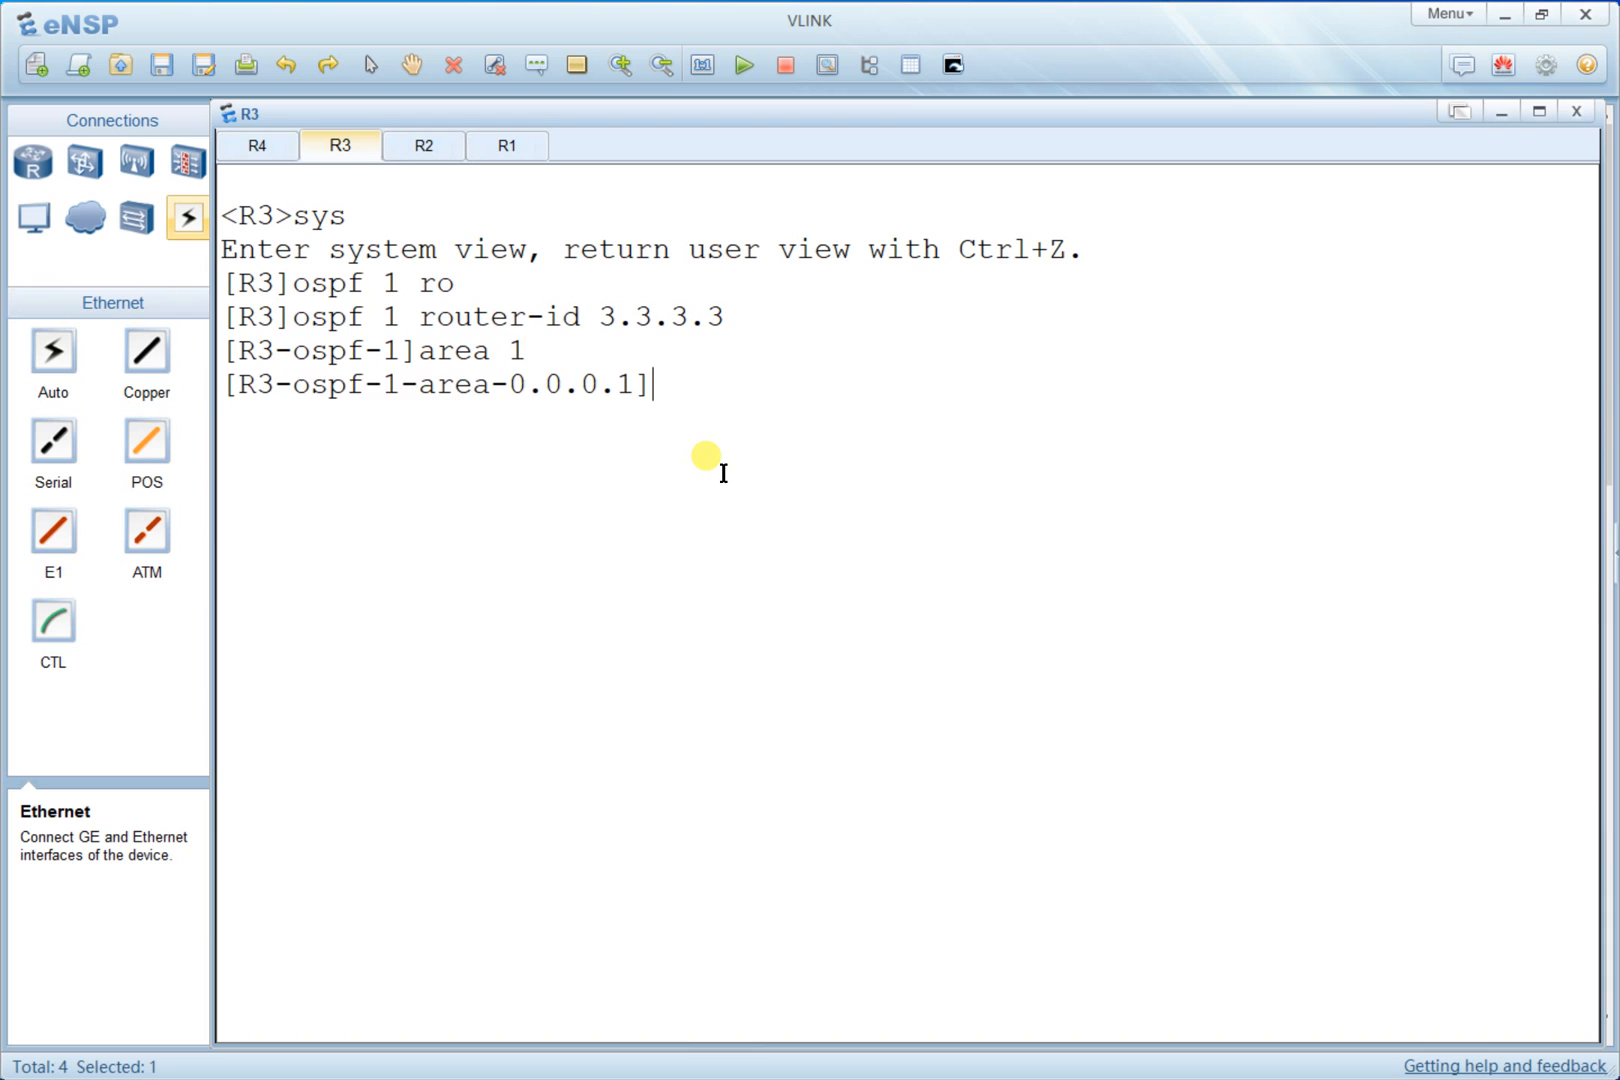
- Advertise network 10.10.20.0 with wildcard 0.0.0.255 in R3's area 1
key(alt+Tab)
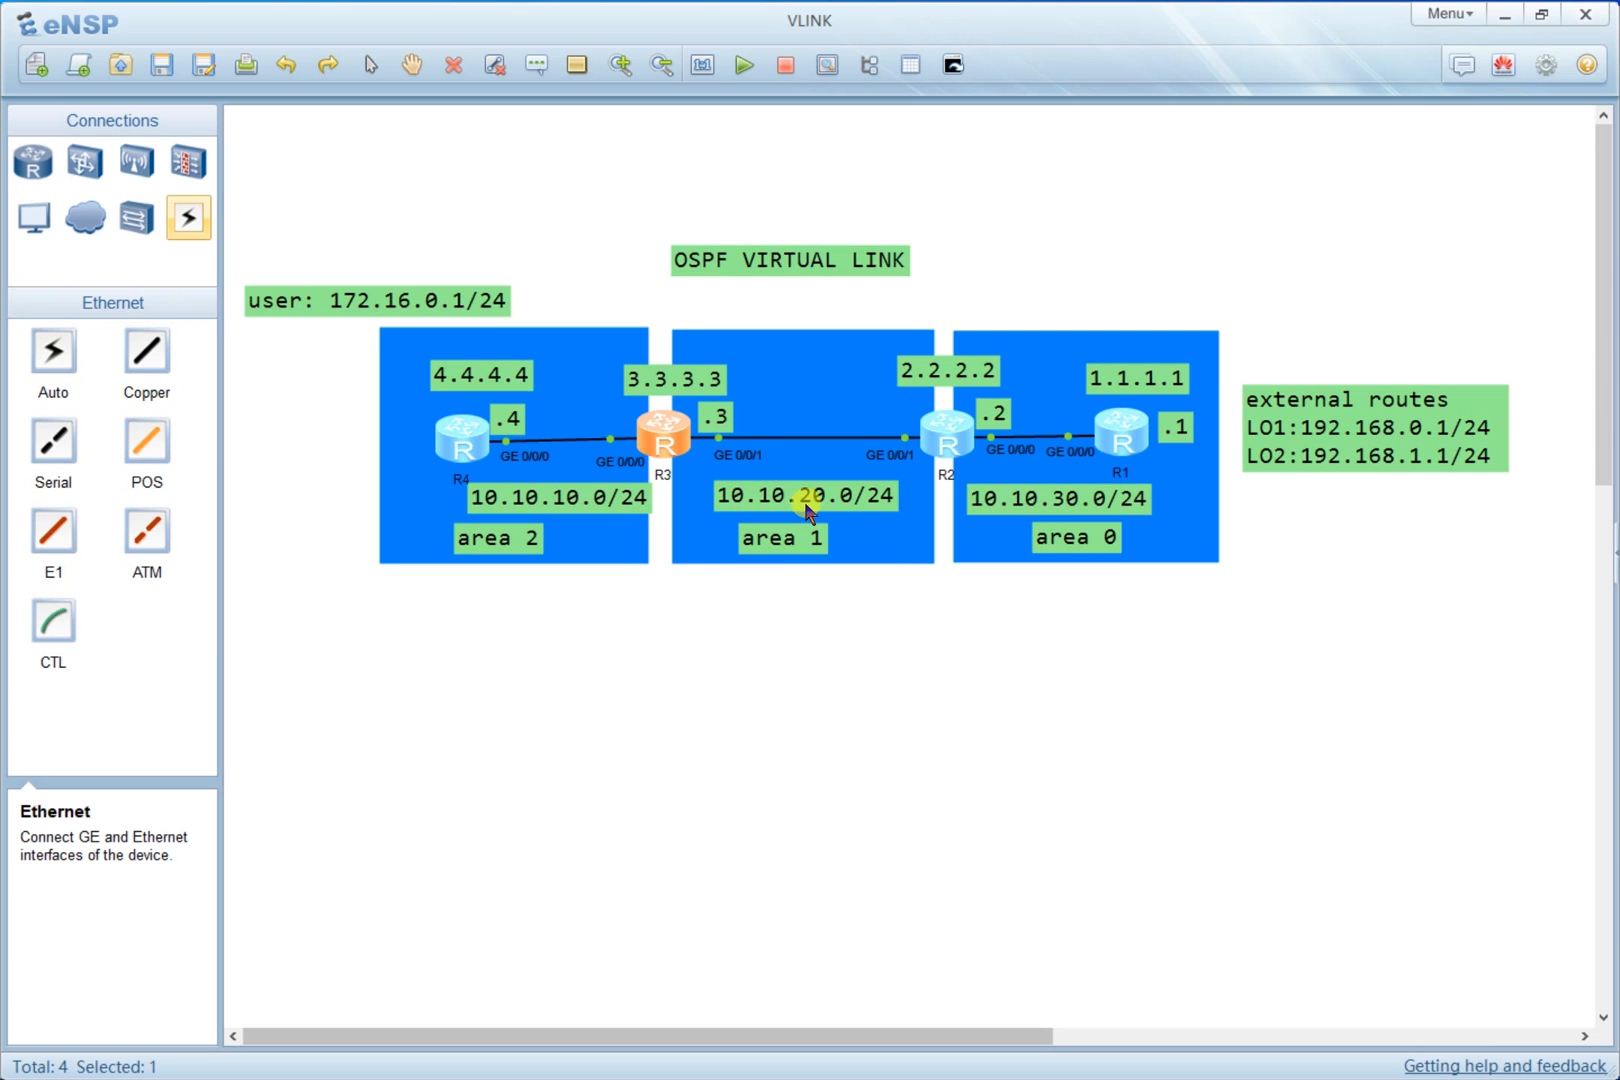
key(alt+Tab)
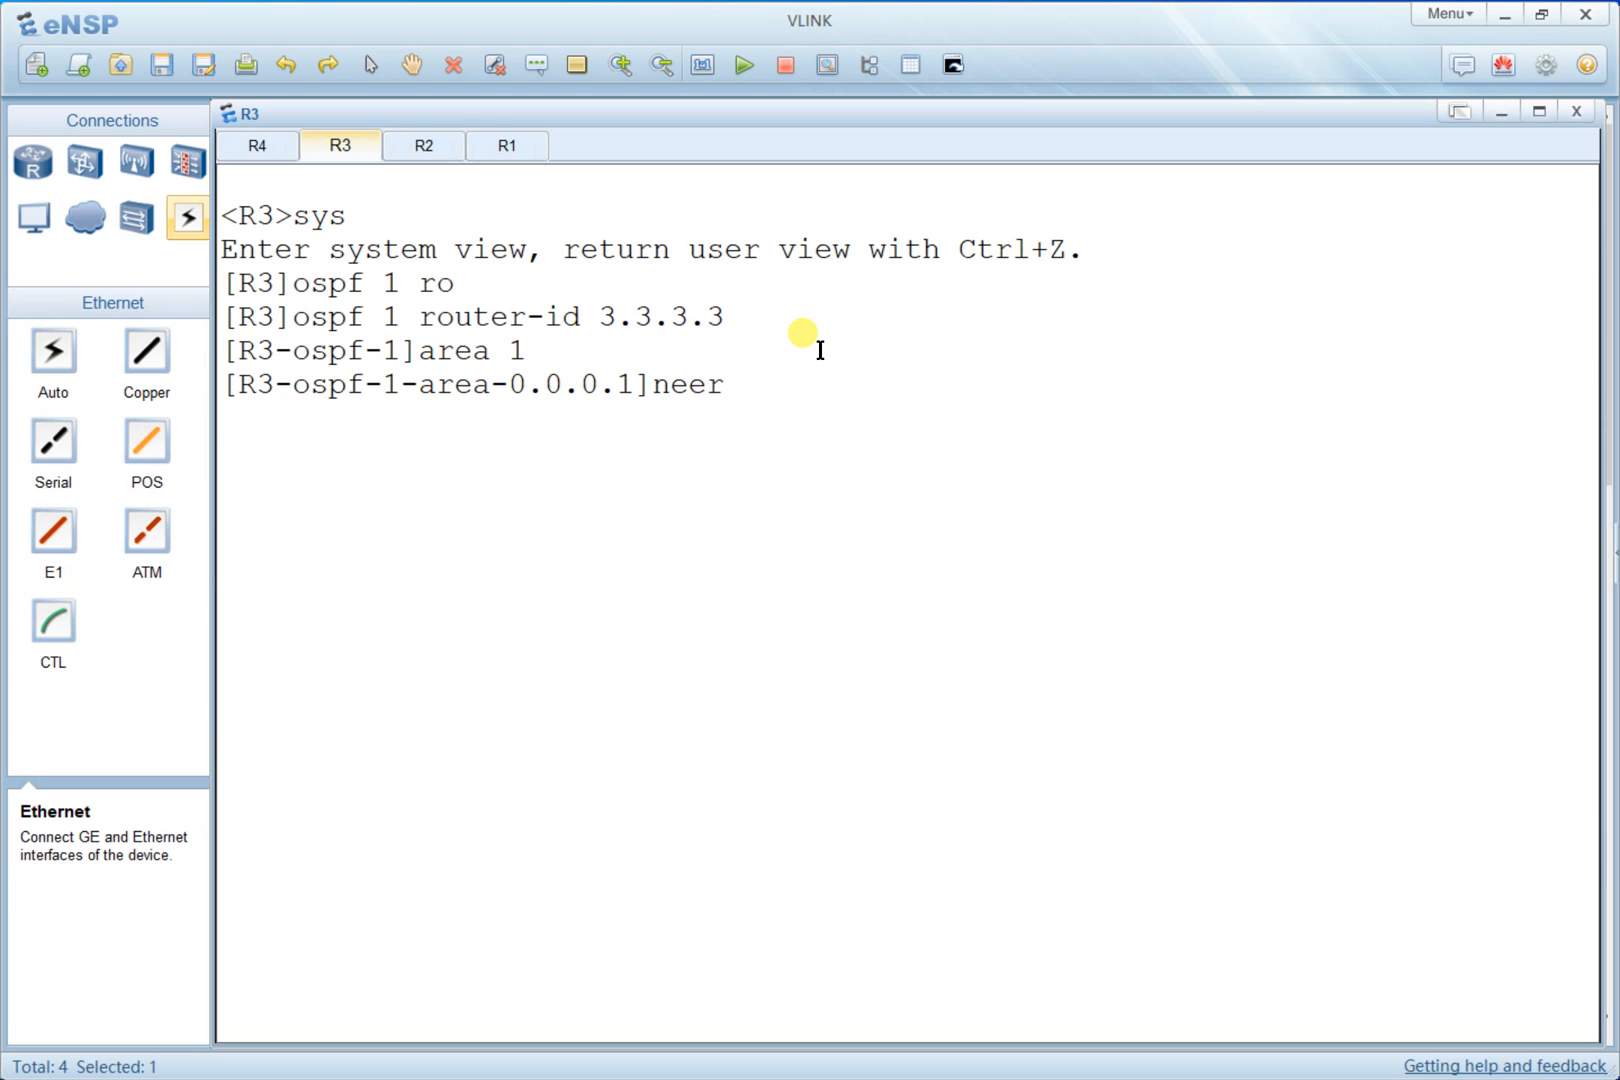
key(BackSpace)
key(BackSpace)
key(Tab)
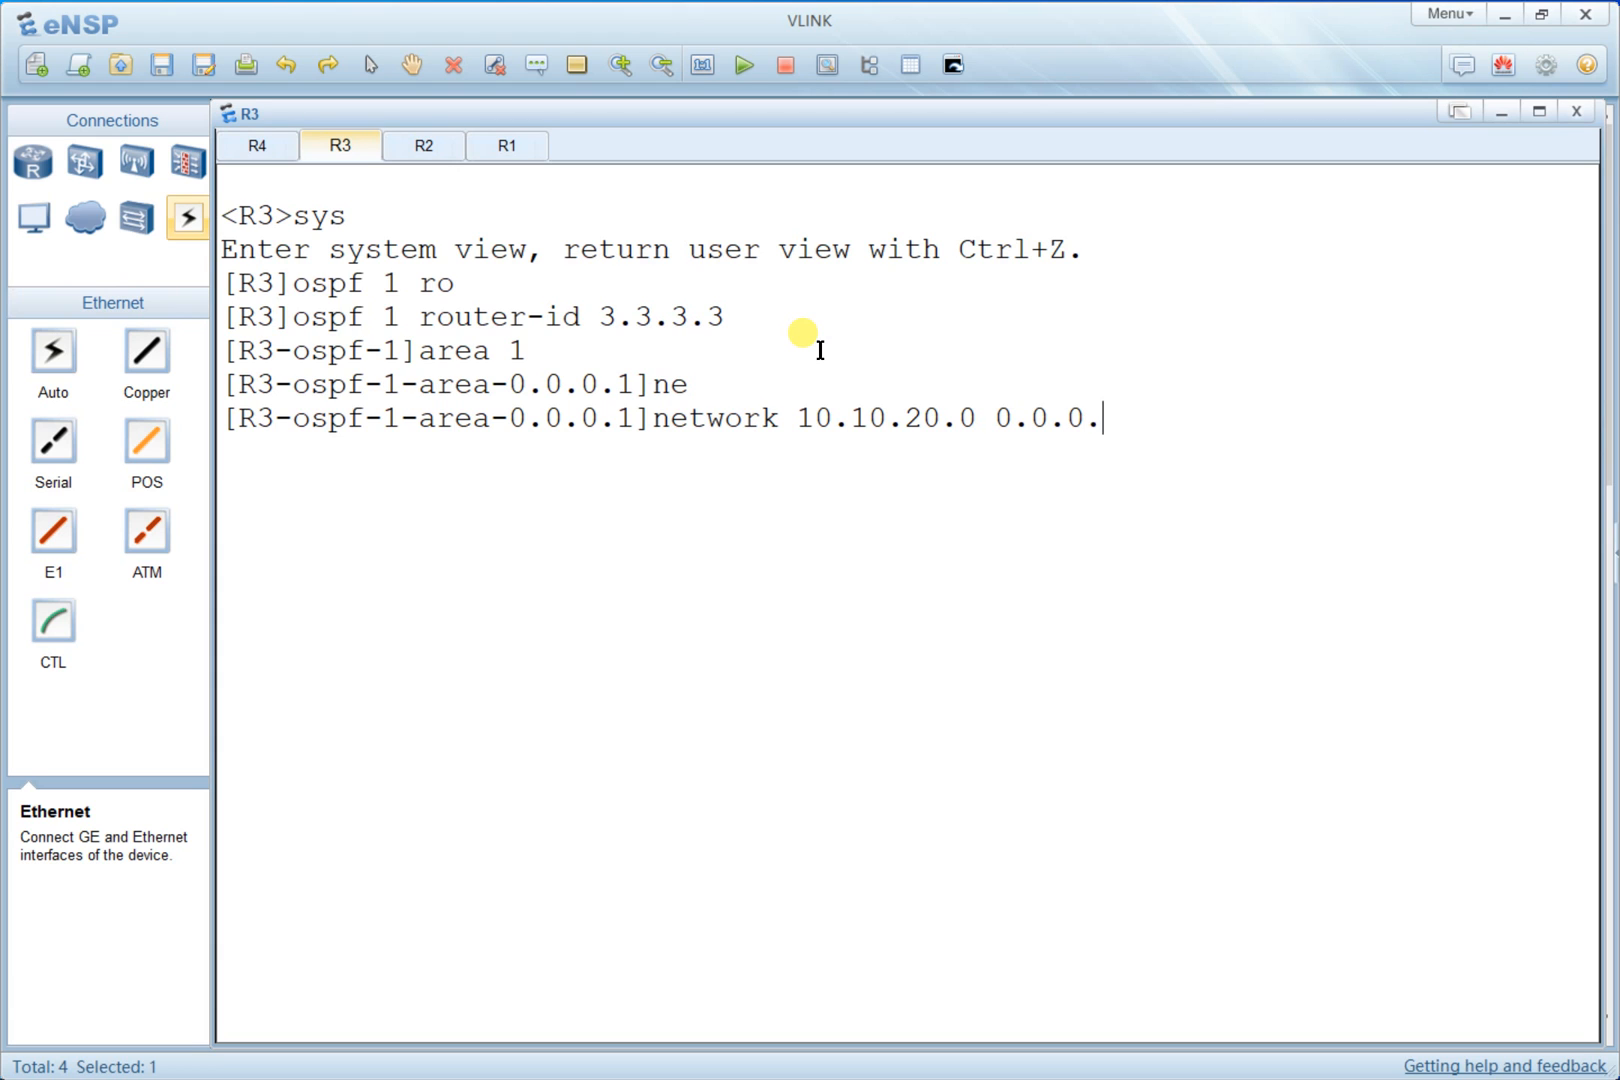
key(Return)
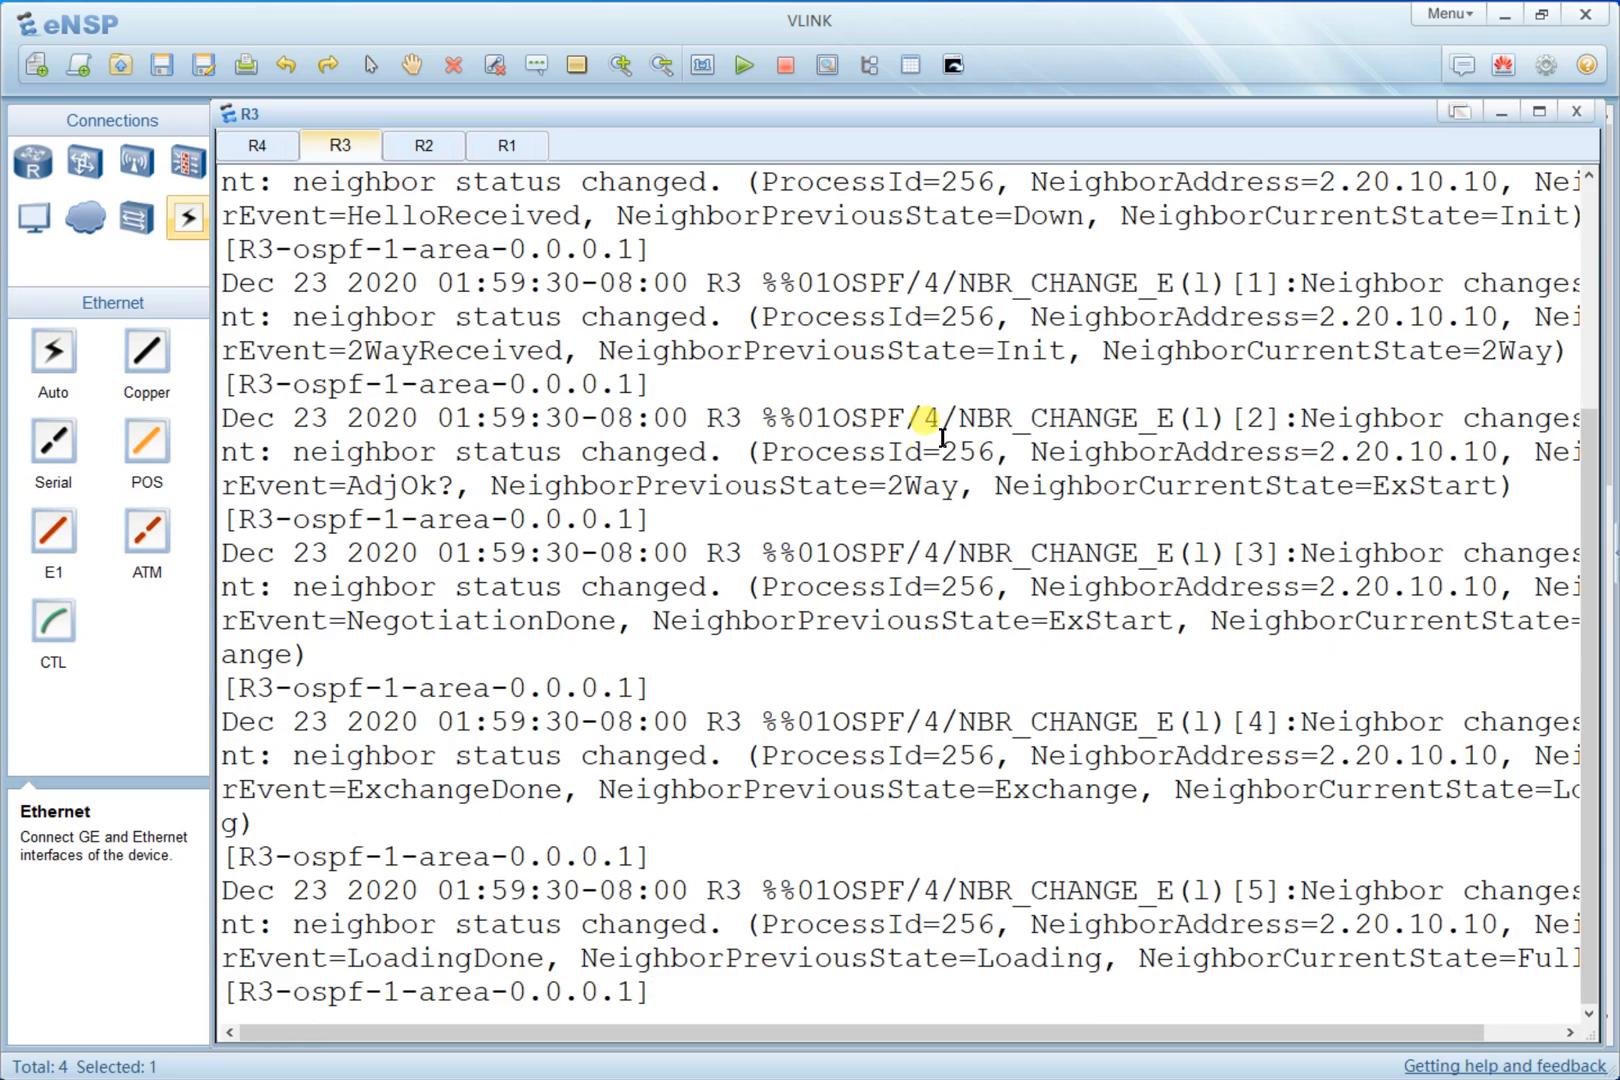
- Scroll through R3's OSPF neighbor state change messages
scroll(626, 448, up, 3)
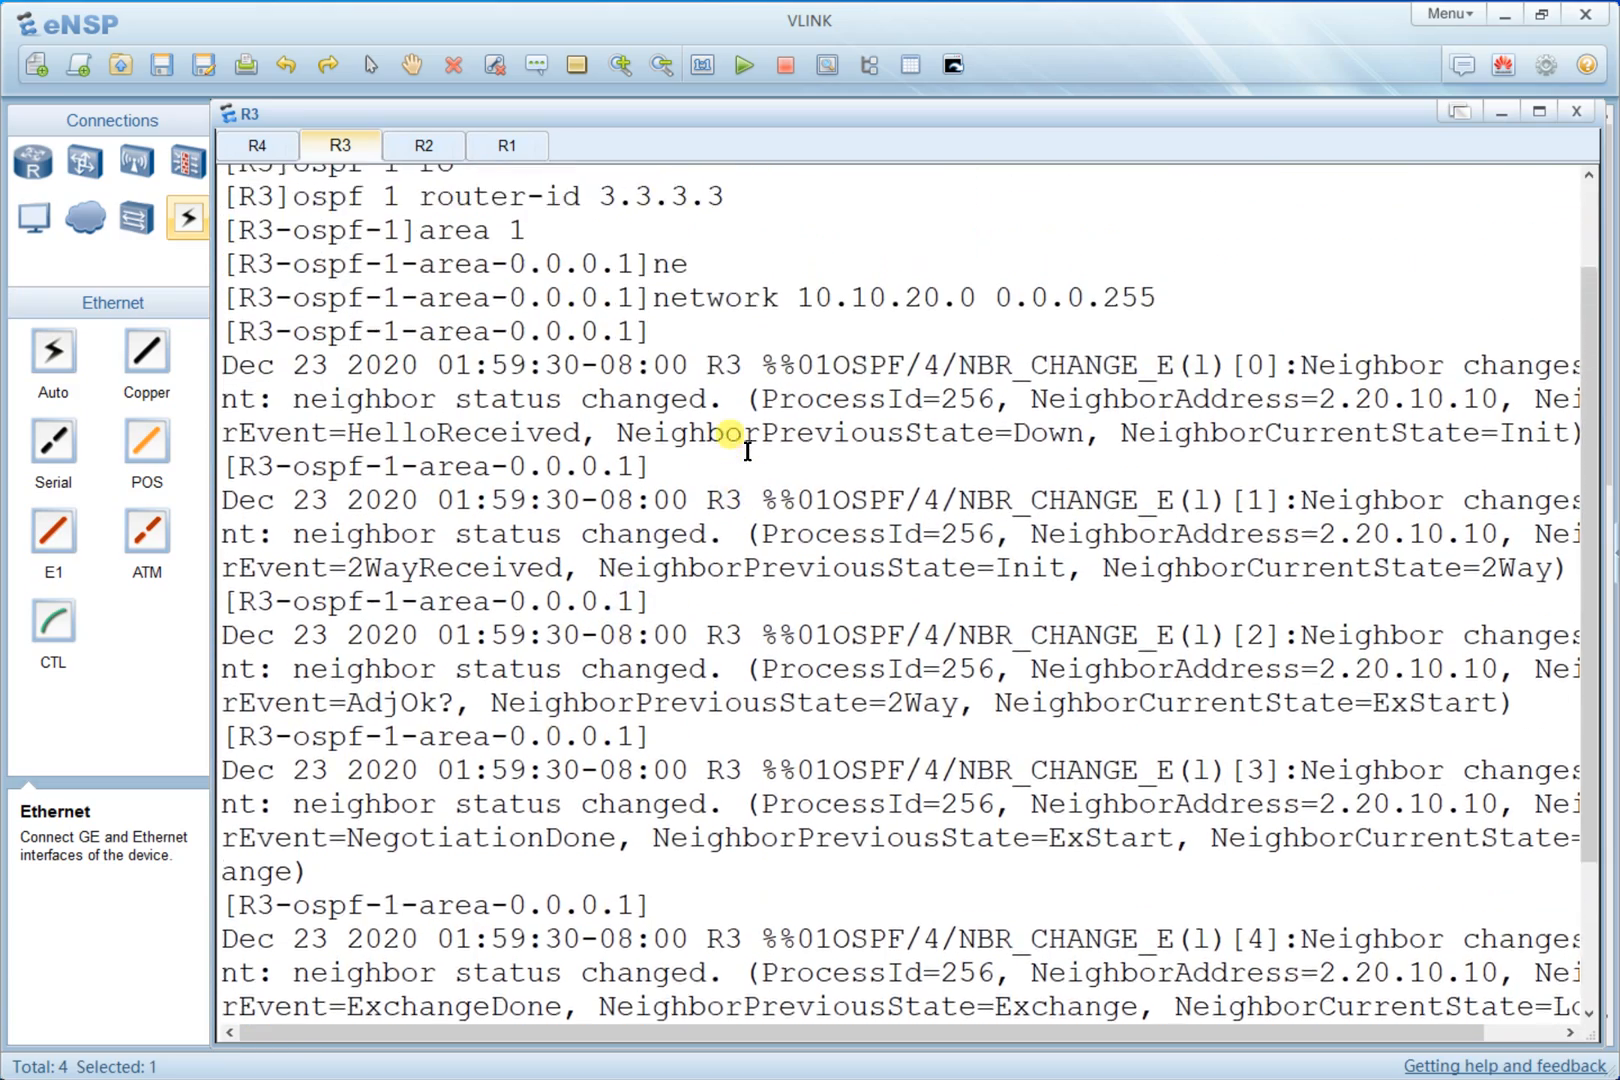
scroll(735, 490, down, 3)
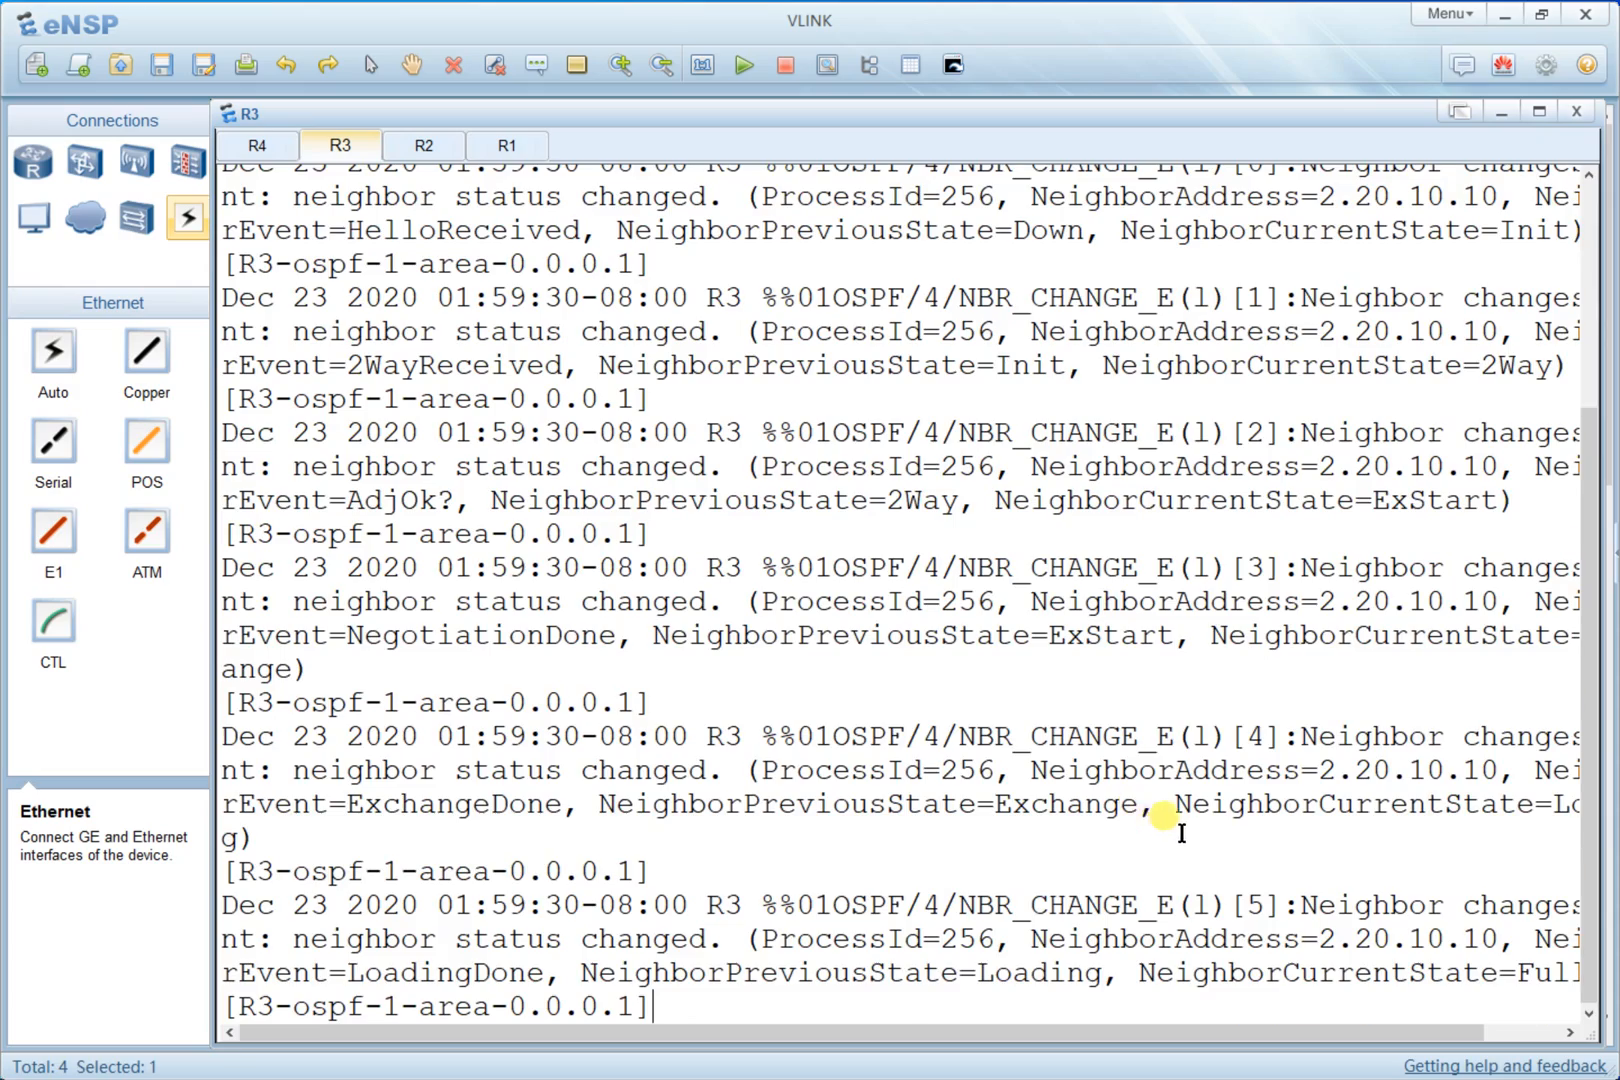
scroll(1165, 805, up, 4)
scroll(1180, 812, down, 4)
scroll(1090, 600, up, 3)
scroll(1115, 577, down, 3)
scroll(849, 558, up, 3)
scroll(849, 558, down, 3)
- Clear R3's console screen and quit out of the area and OSPF views back to system view
right_click(849, 558)
click(885, 638)
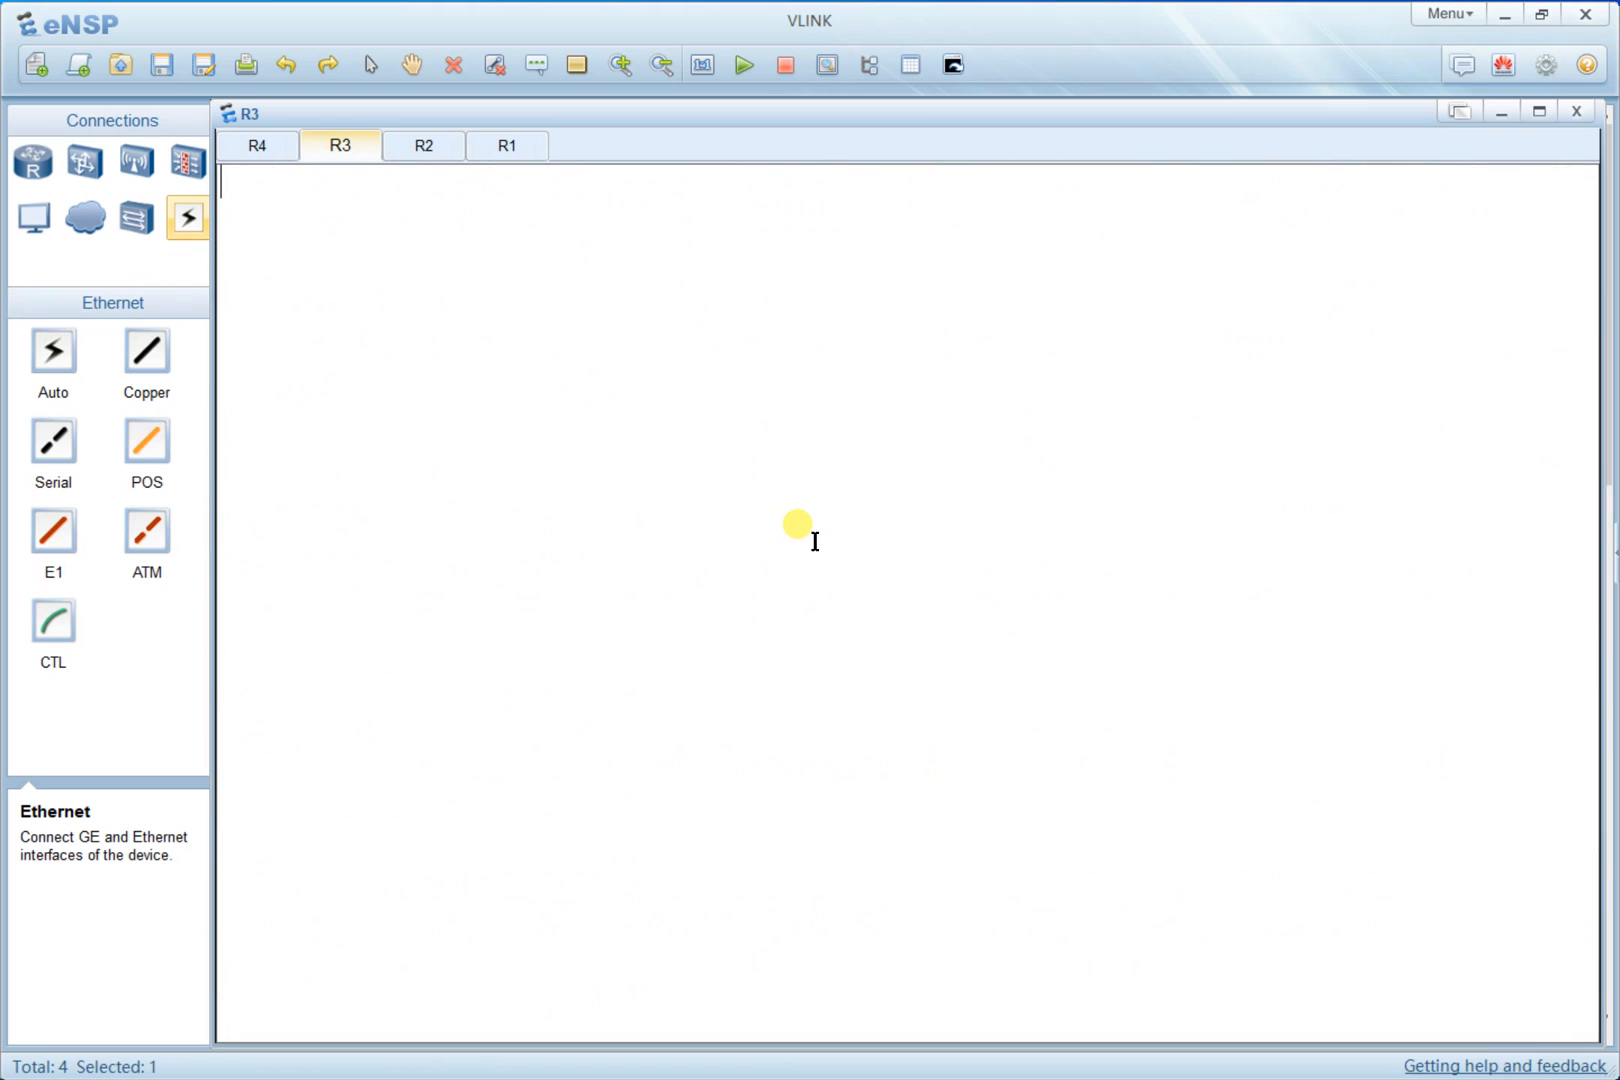
key(Return)
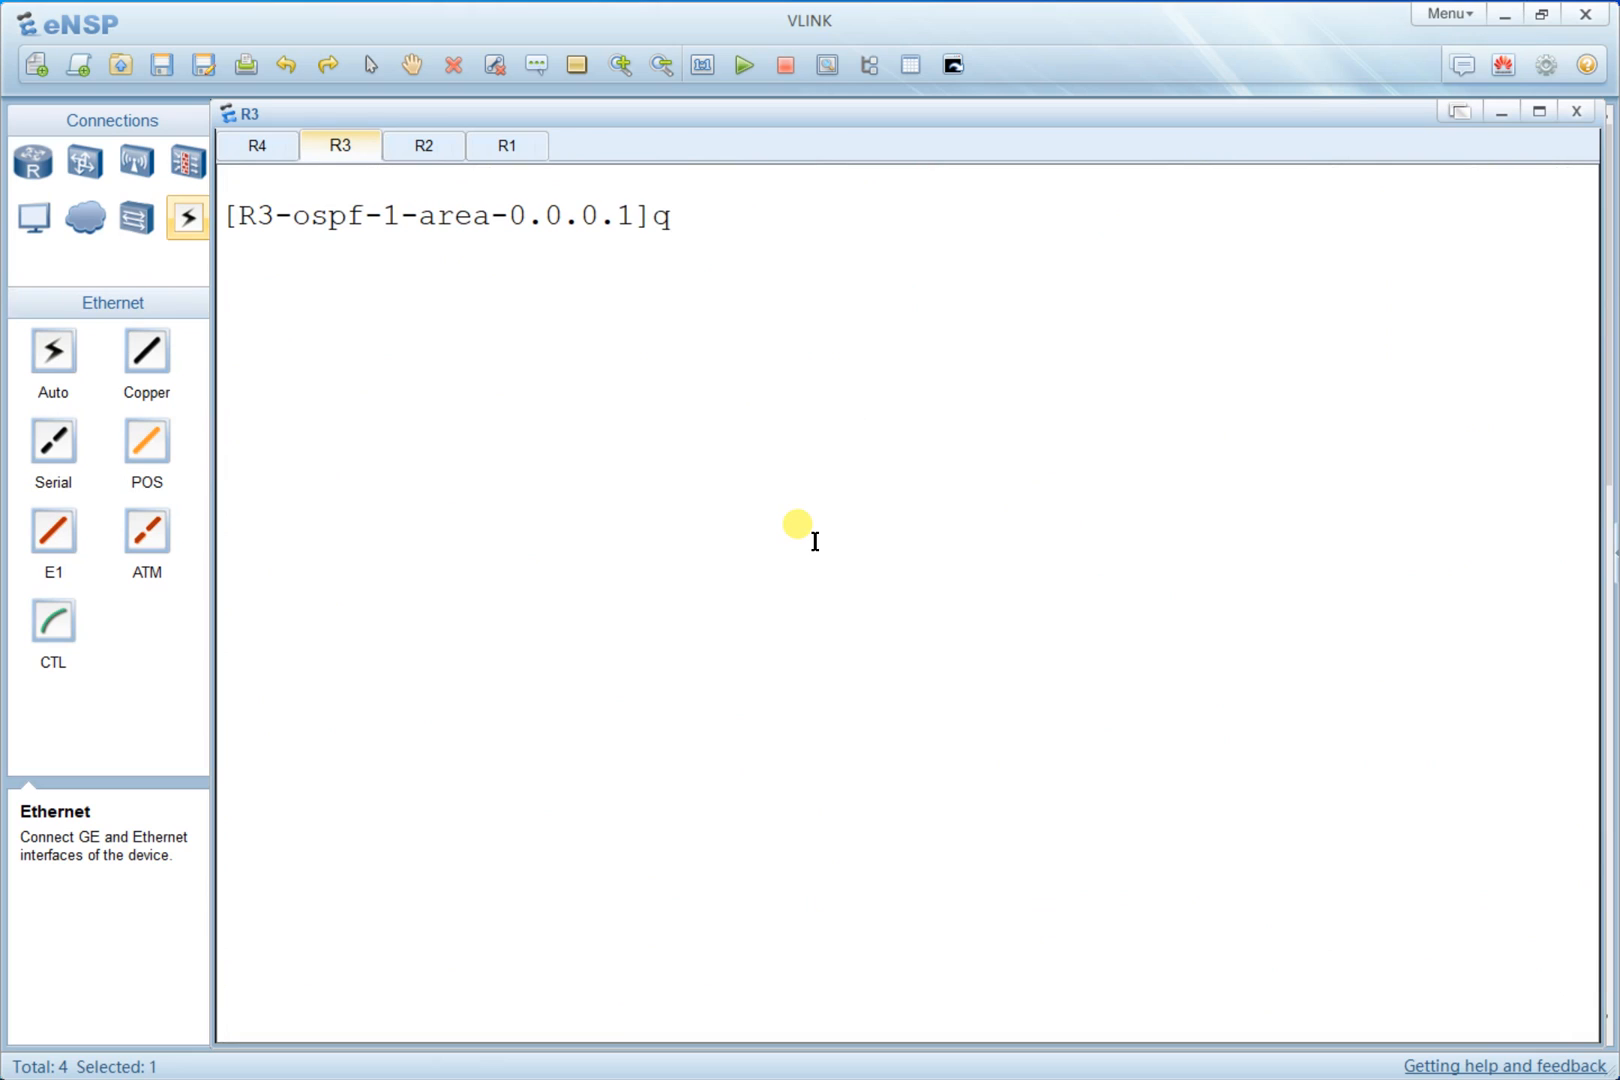
text(q)
key(Return)
right_click(764, 385)
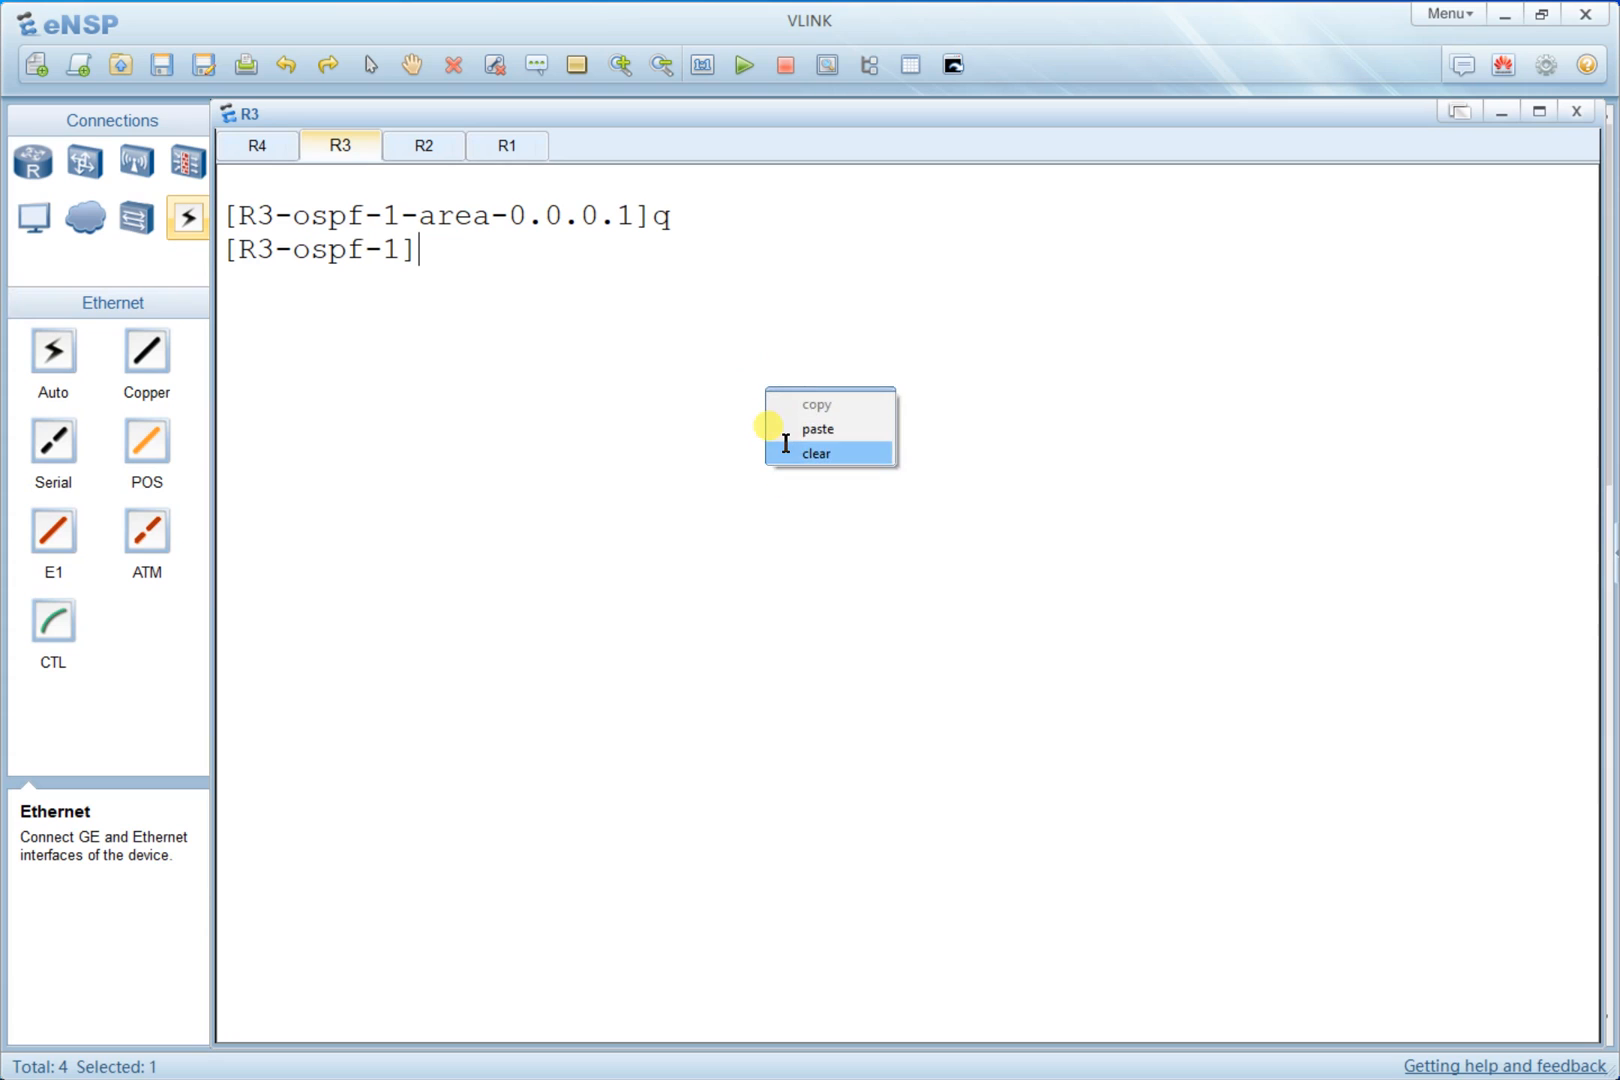
click(786, 446)
key(Return)
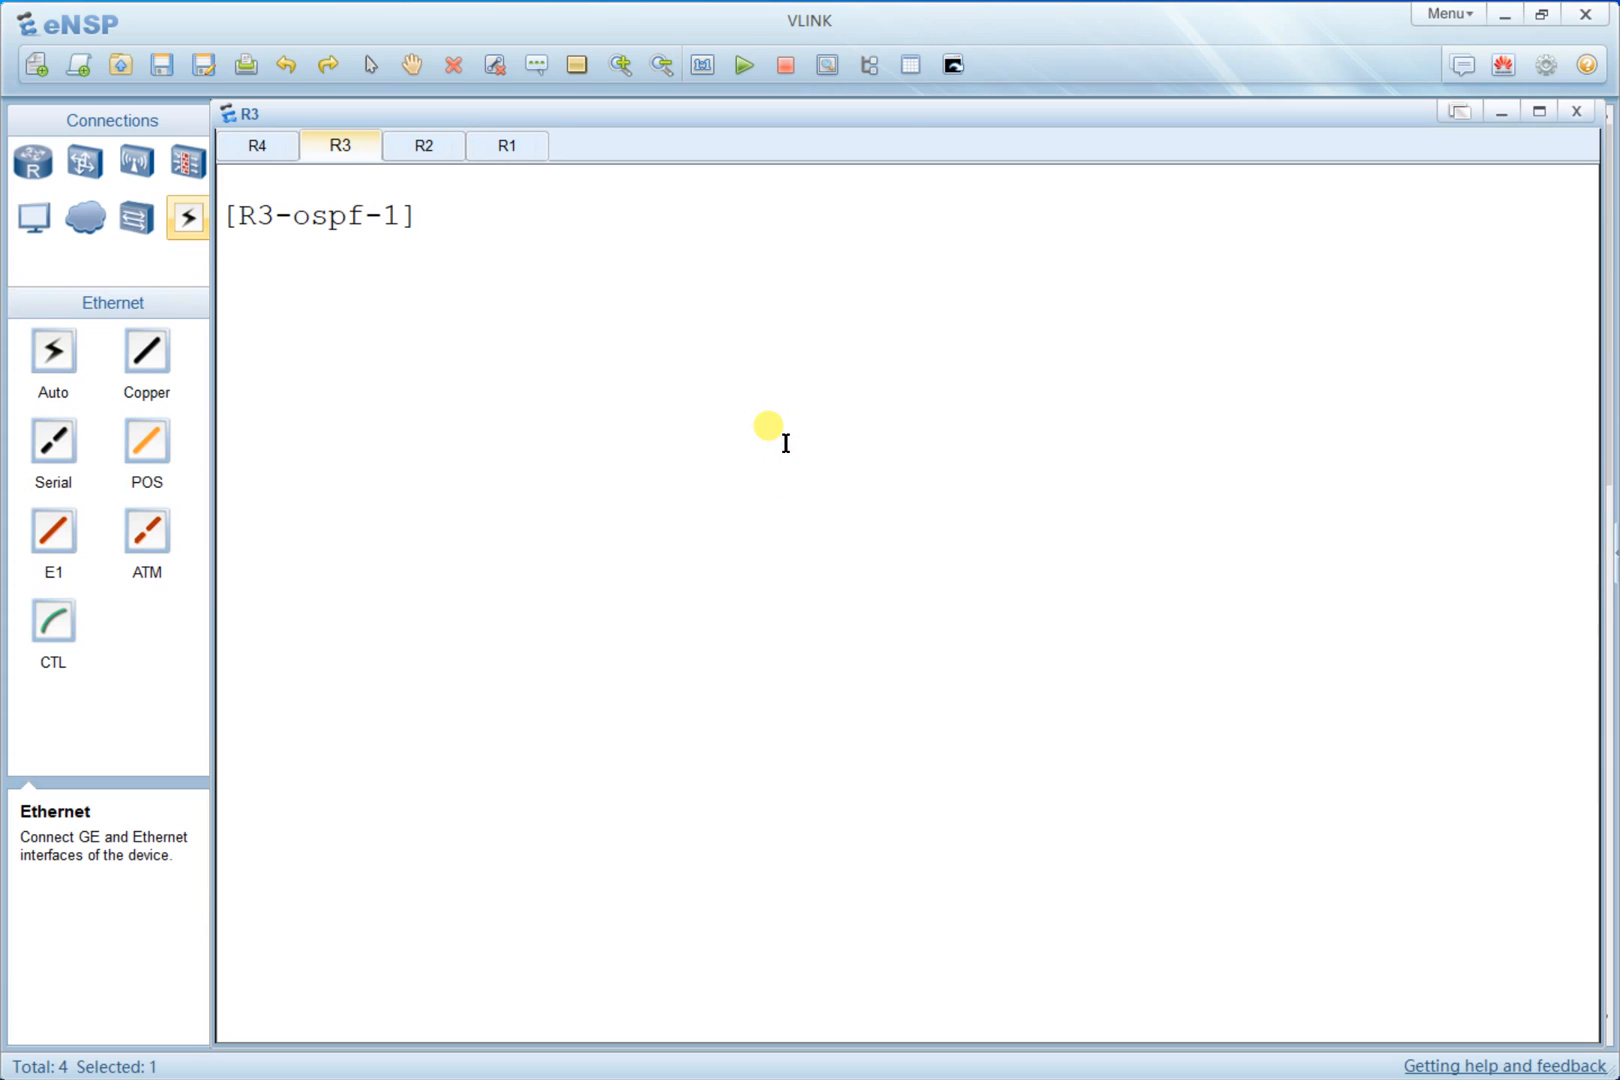
text(q)
key(Return)
- Display R3's IP routing table
right_click(771, 446)
click(829, 512)
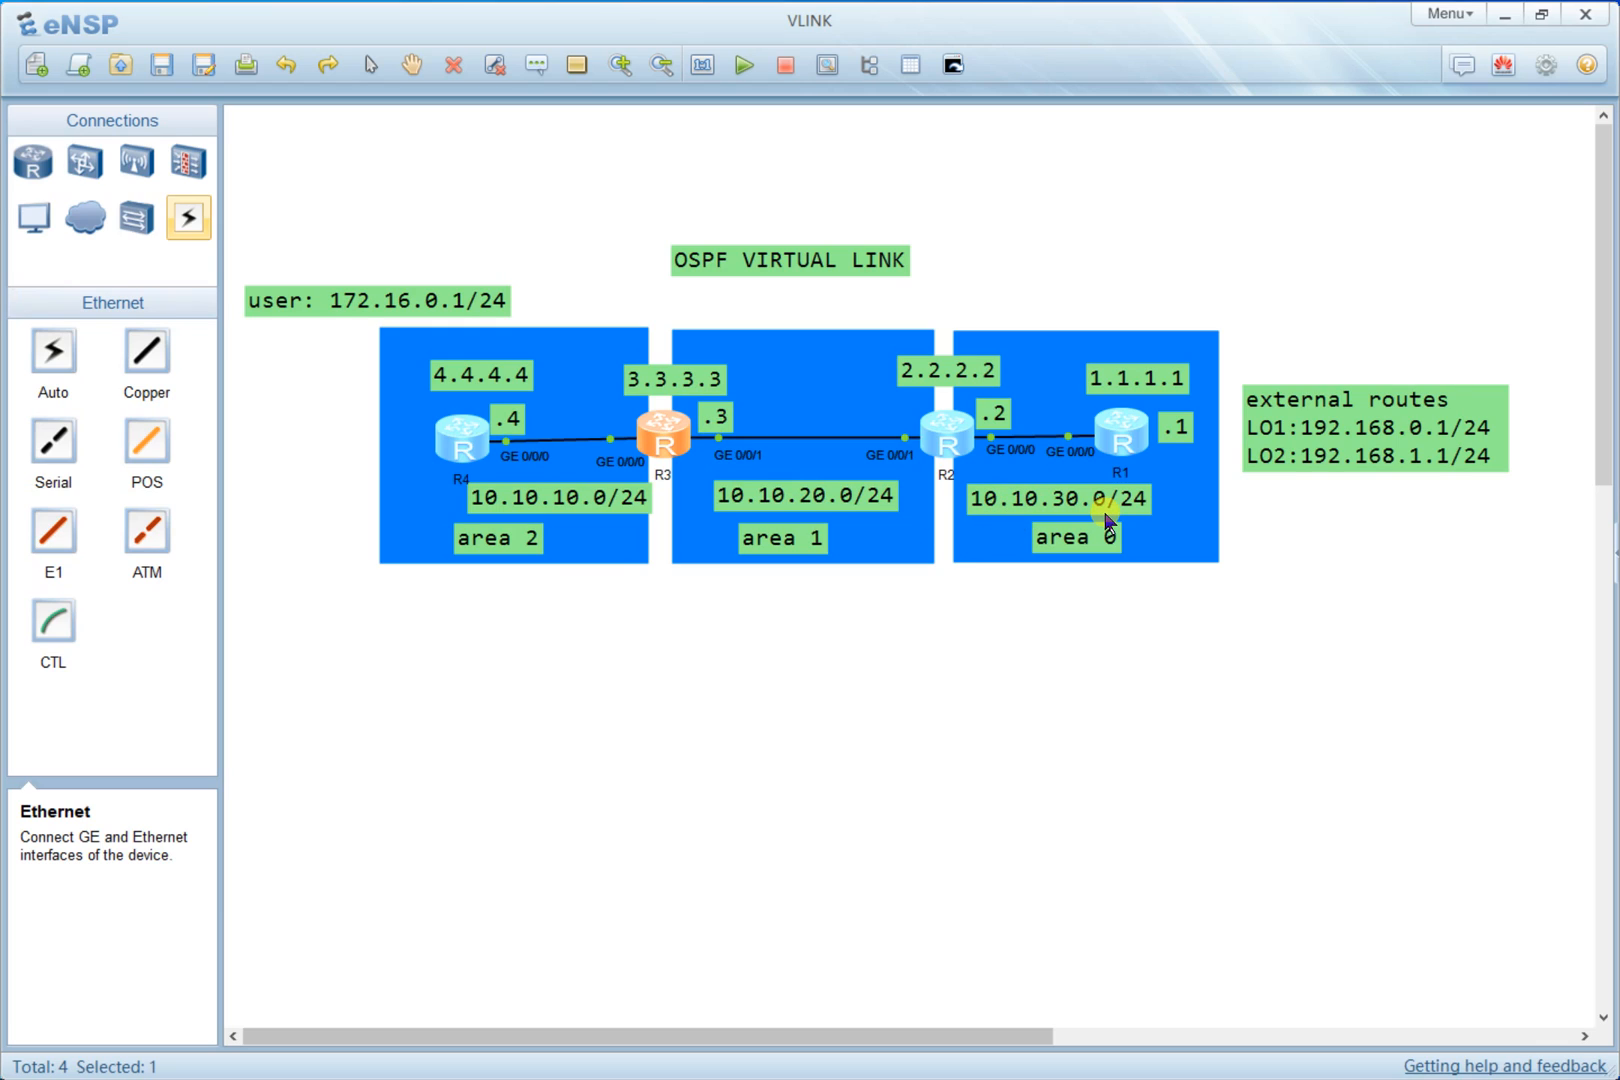
double_click(660, 433)
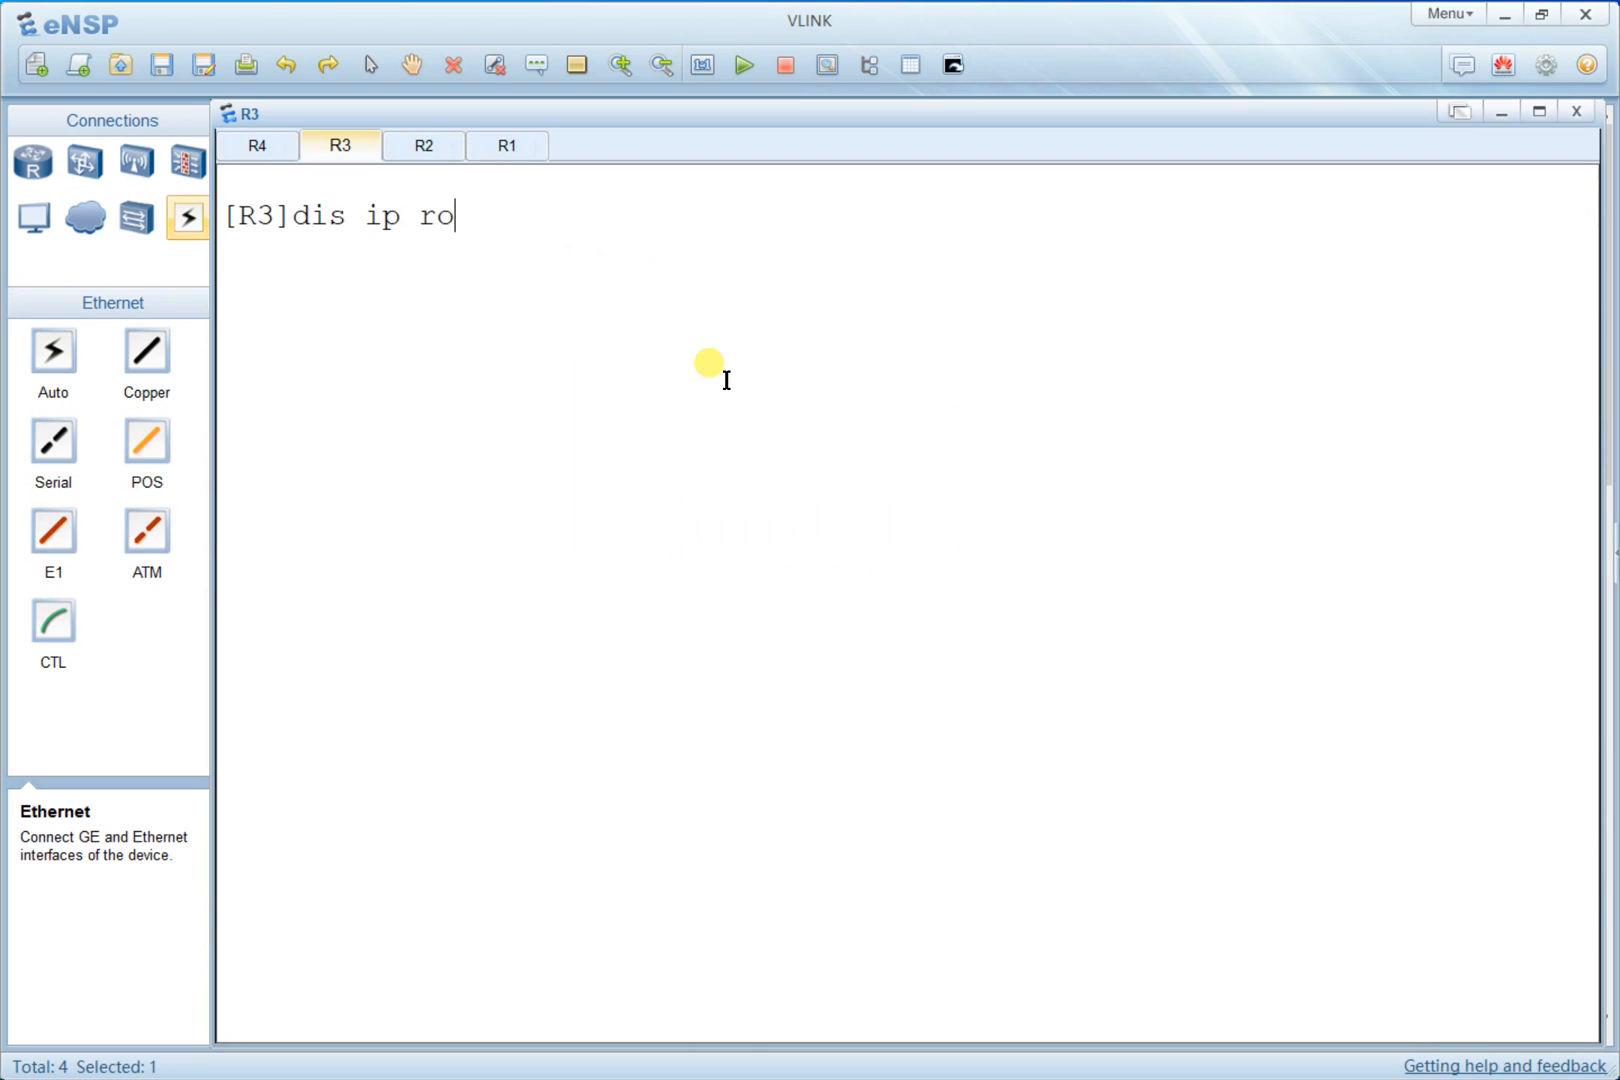
text(dis ip ro)
key(Tab)
key(Return)
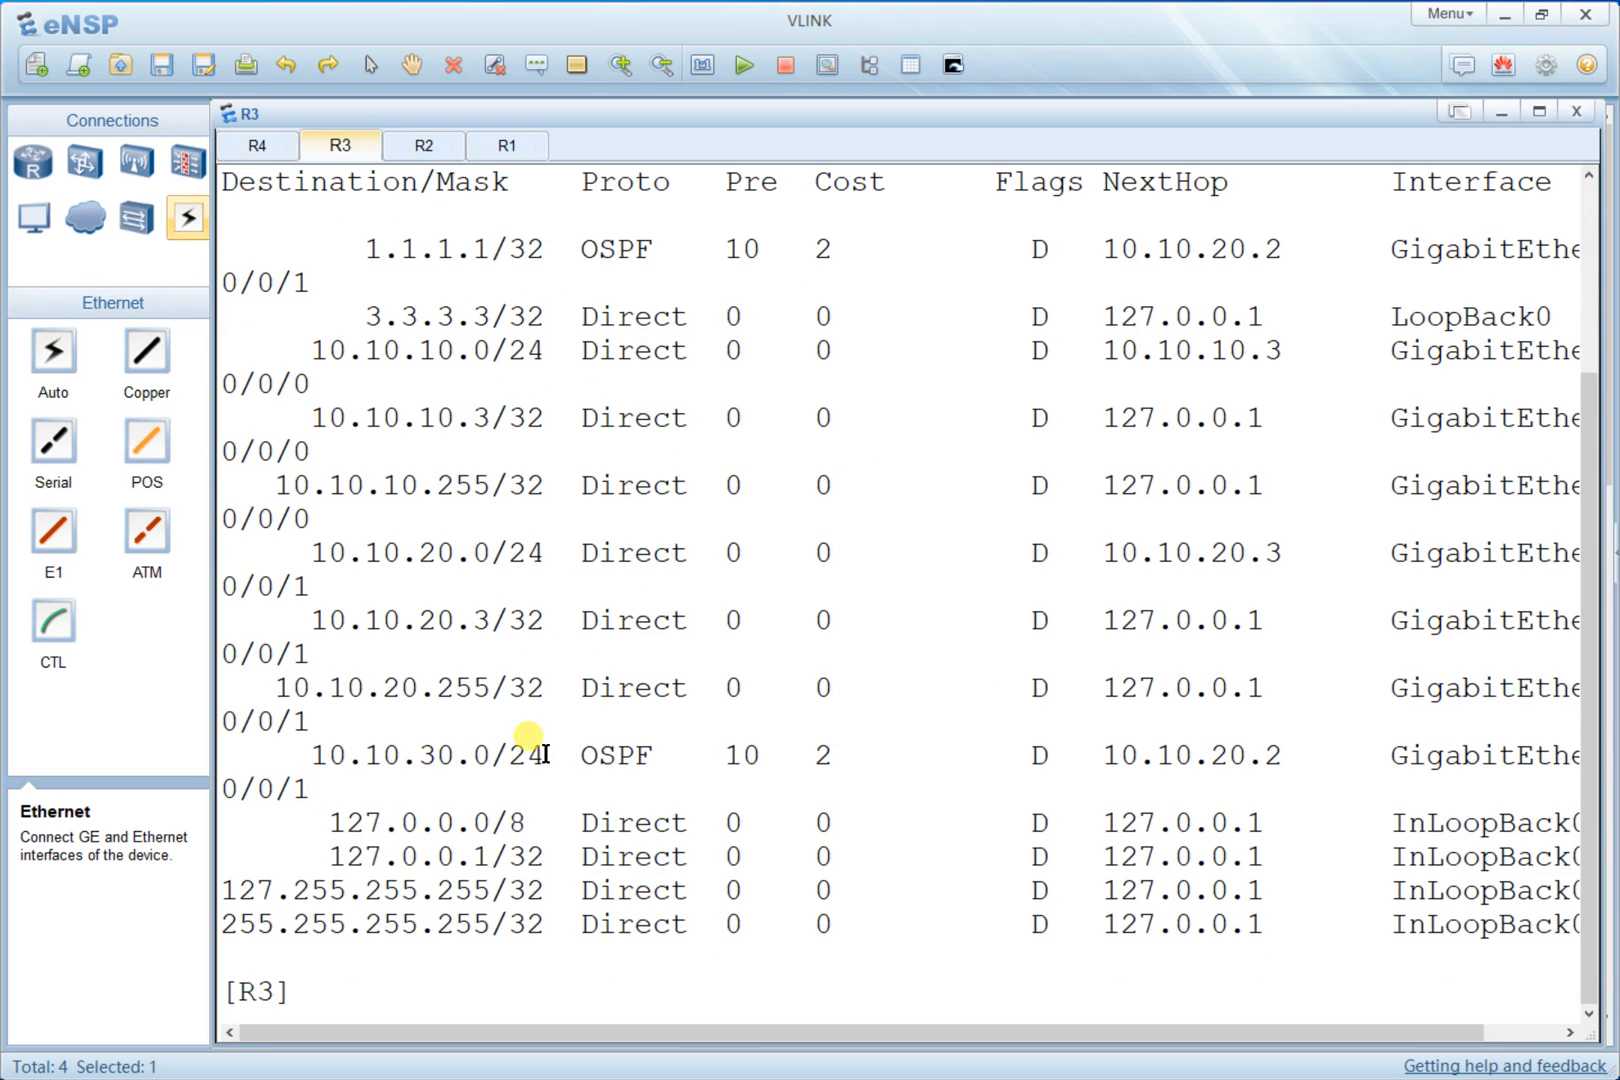
- Highlight the 10.10.30.0/24 and 10.10.20.0/24 entries in R3's routing table to compare their protocols
drag(668, 755, 580, 757)
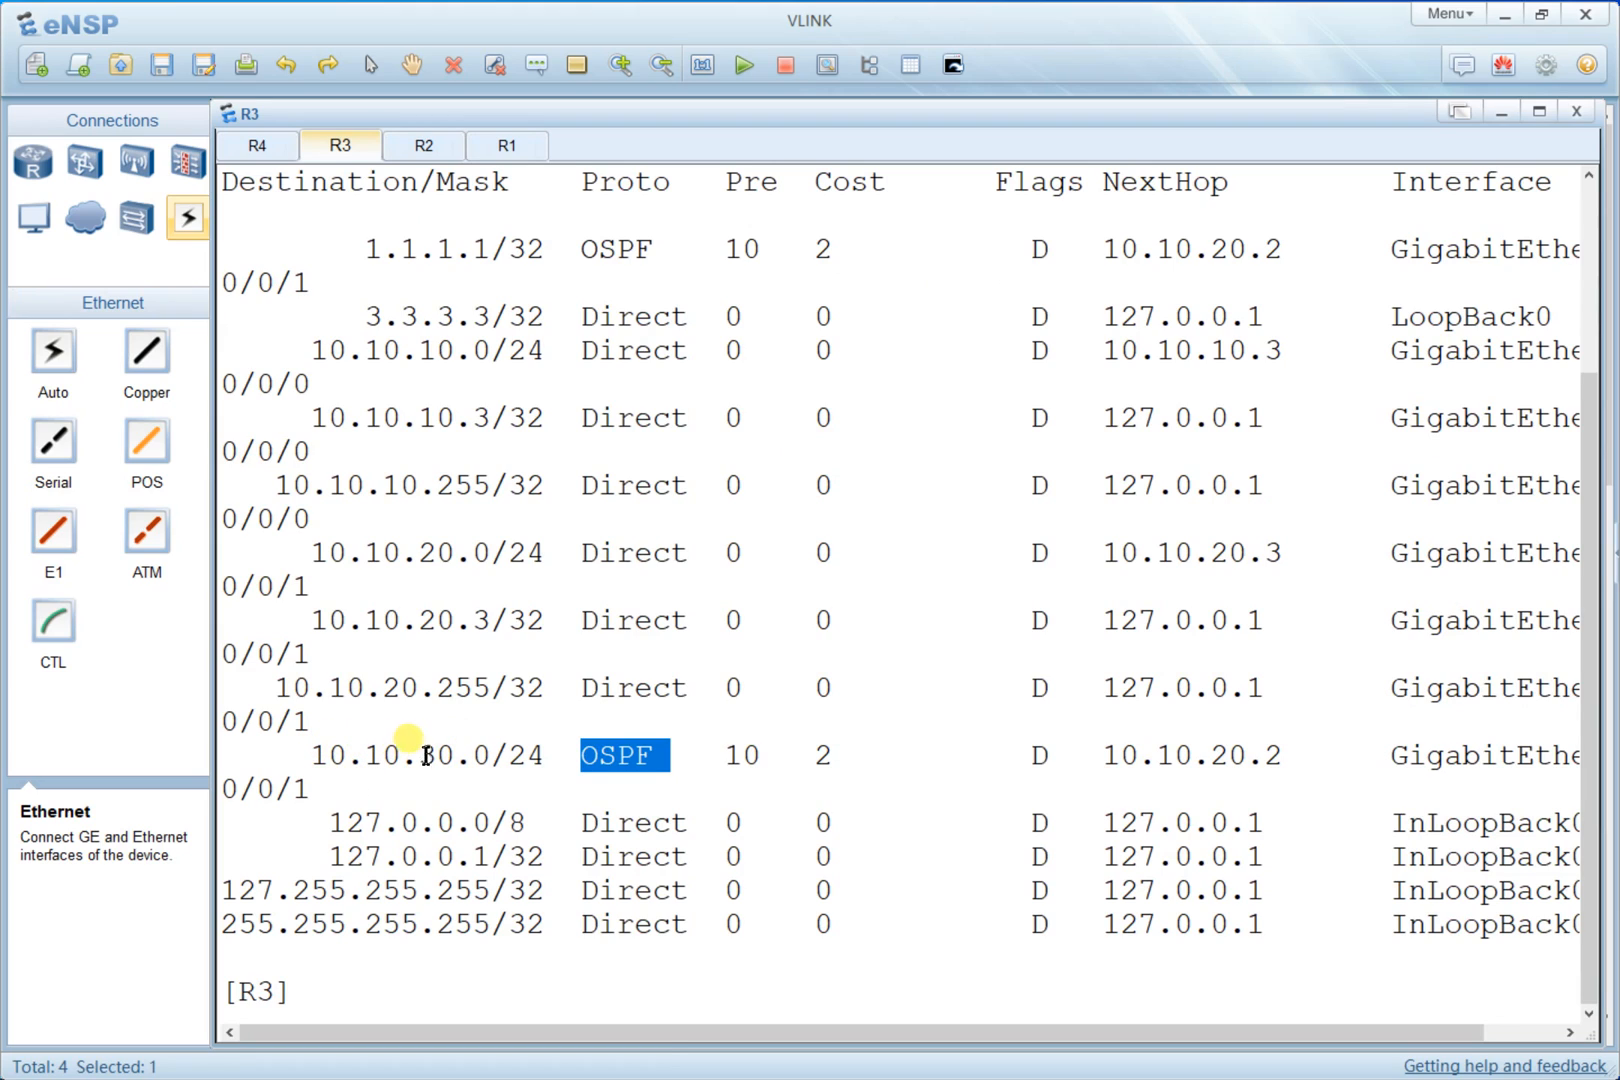
drag(546, 757, 328, 757)
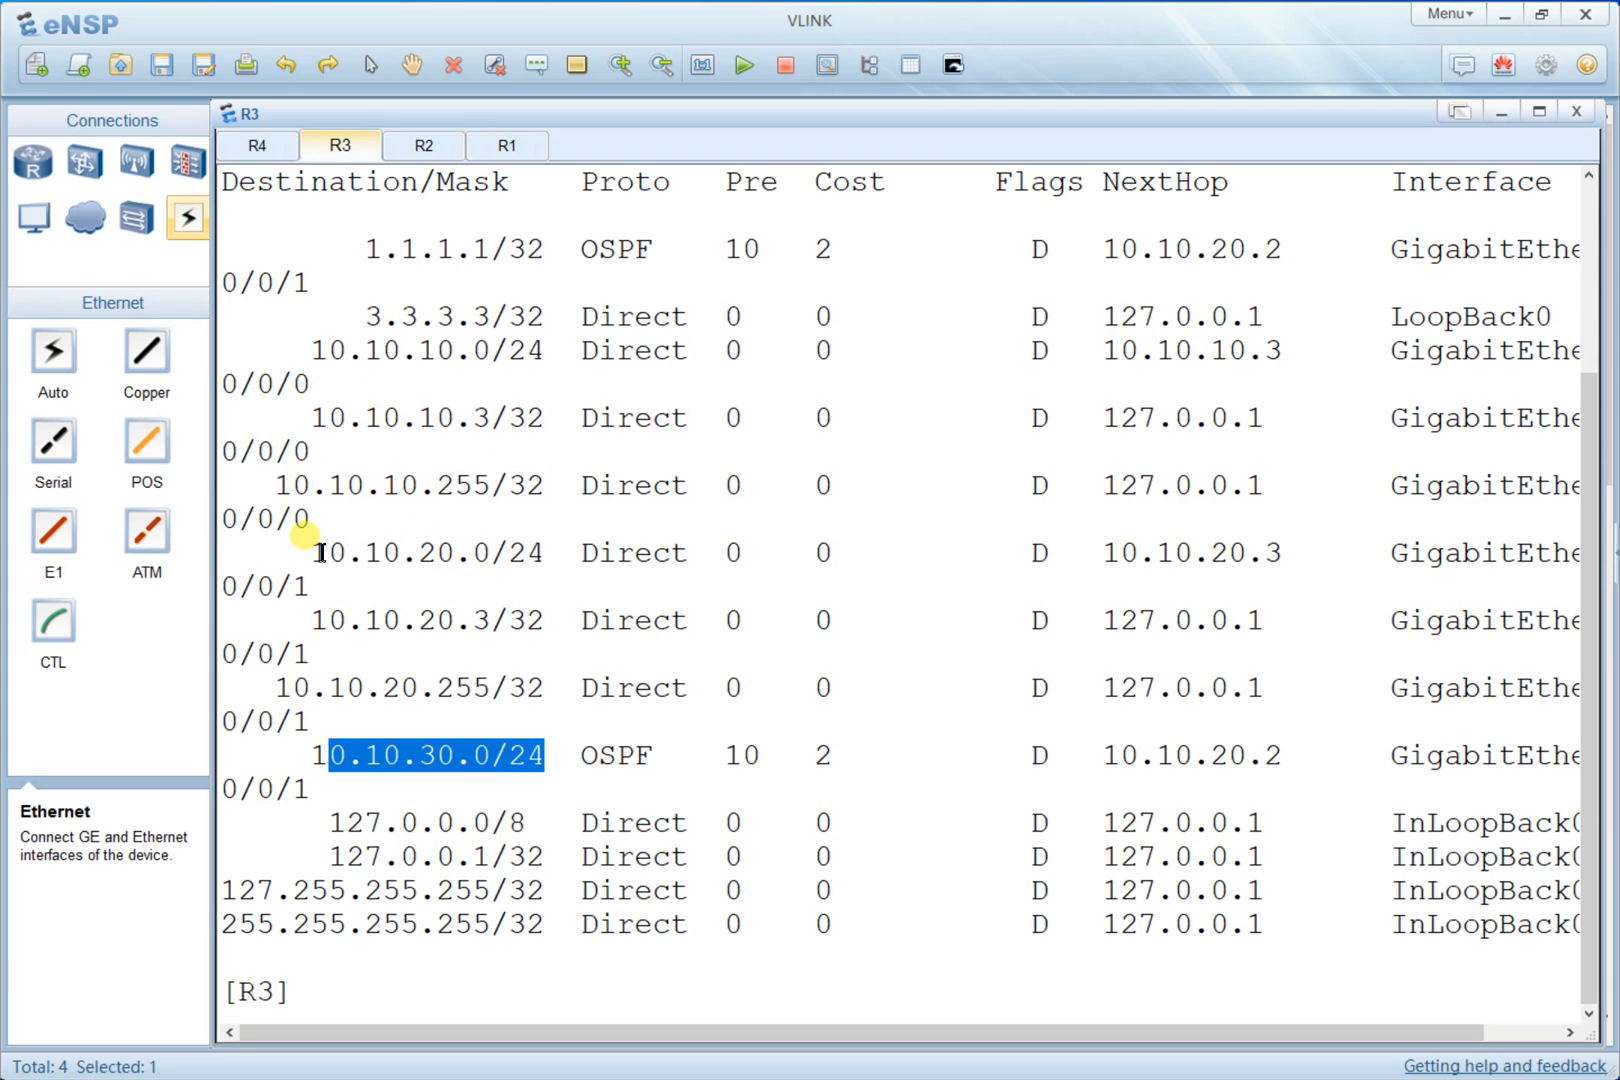
drag(329, 553, 541, 552)
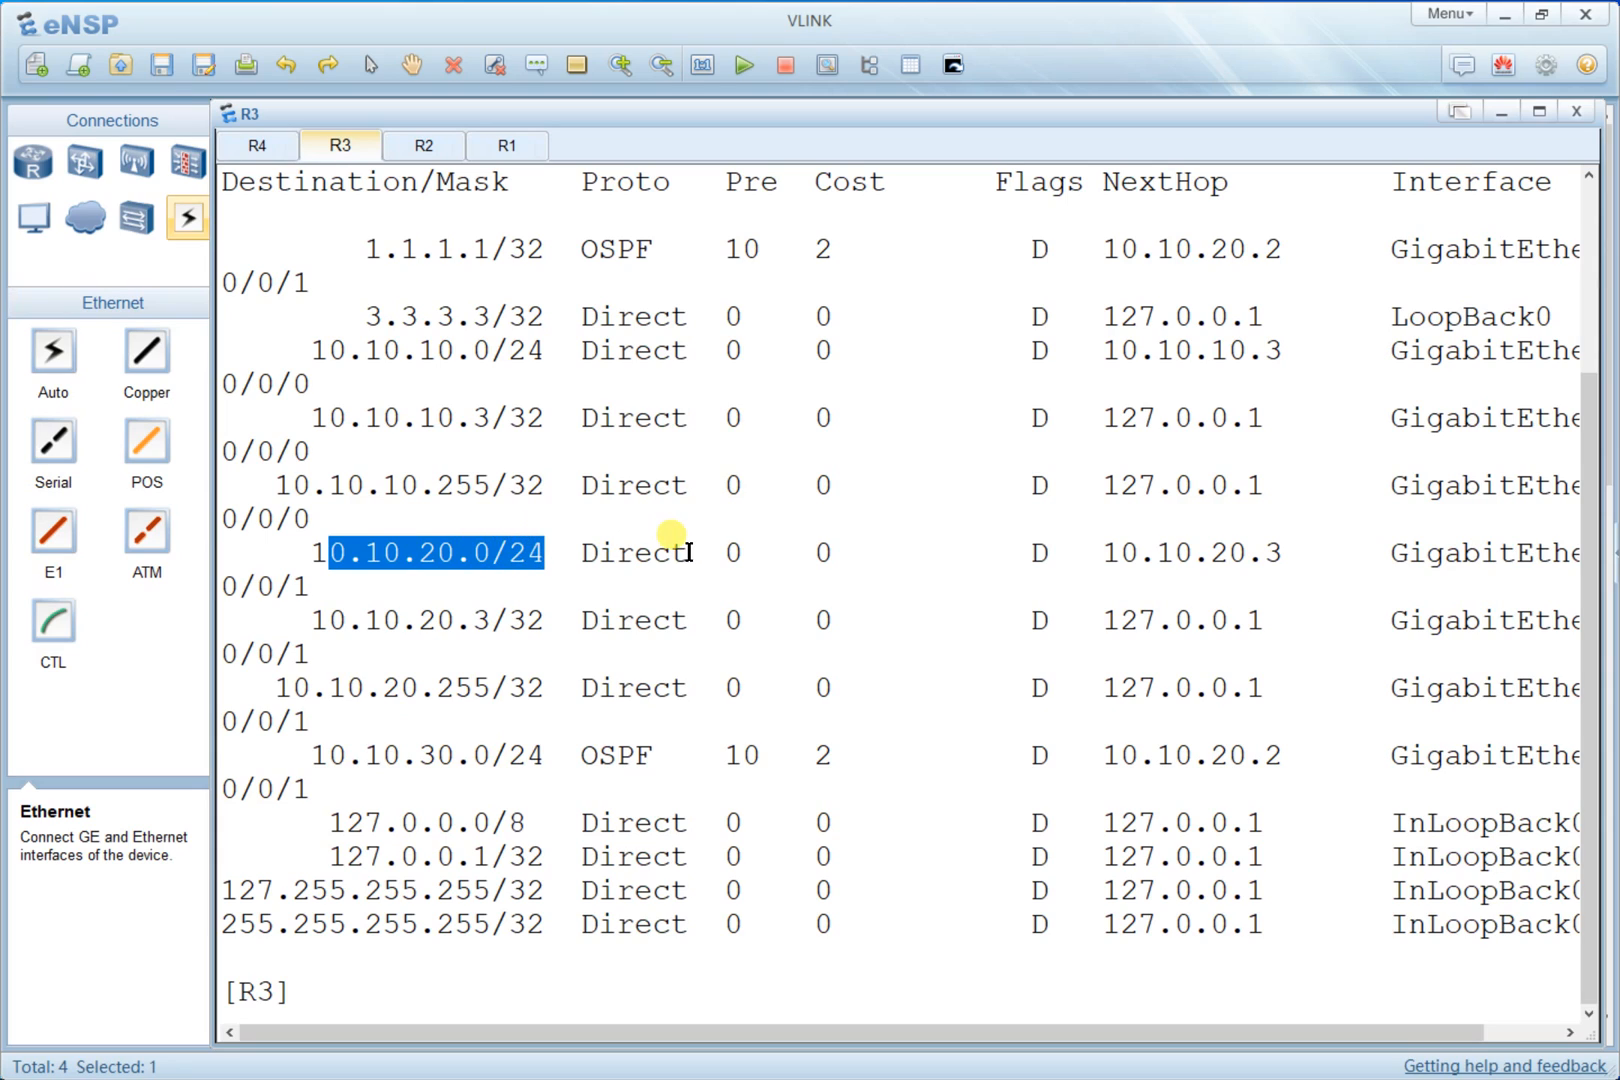
drag(697, 552, 606, 552)
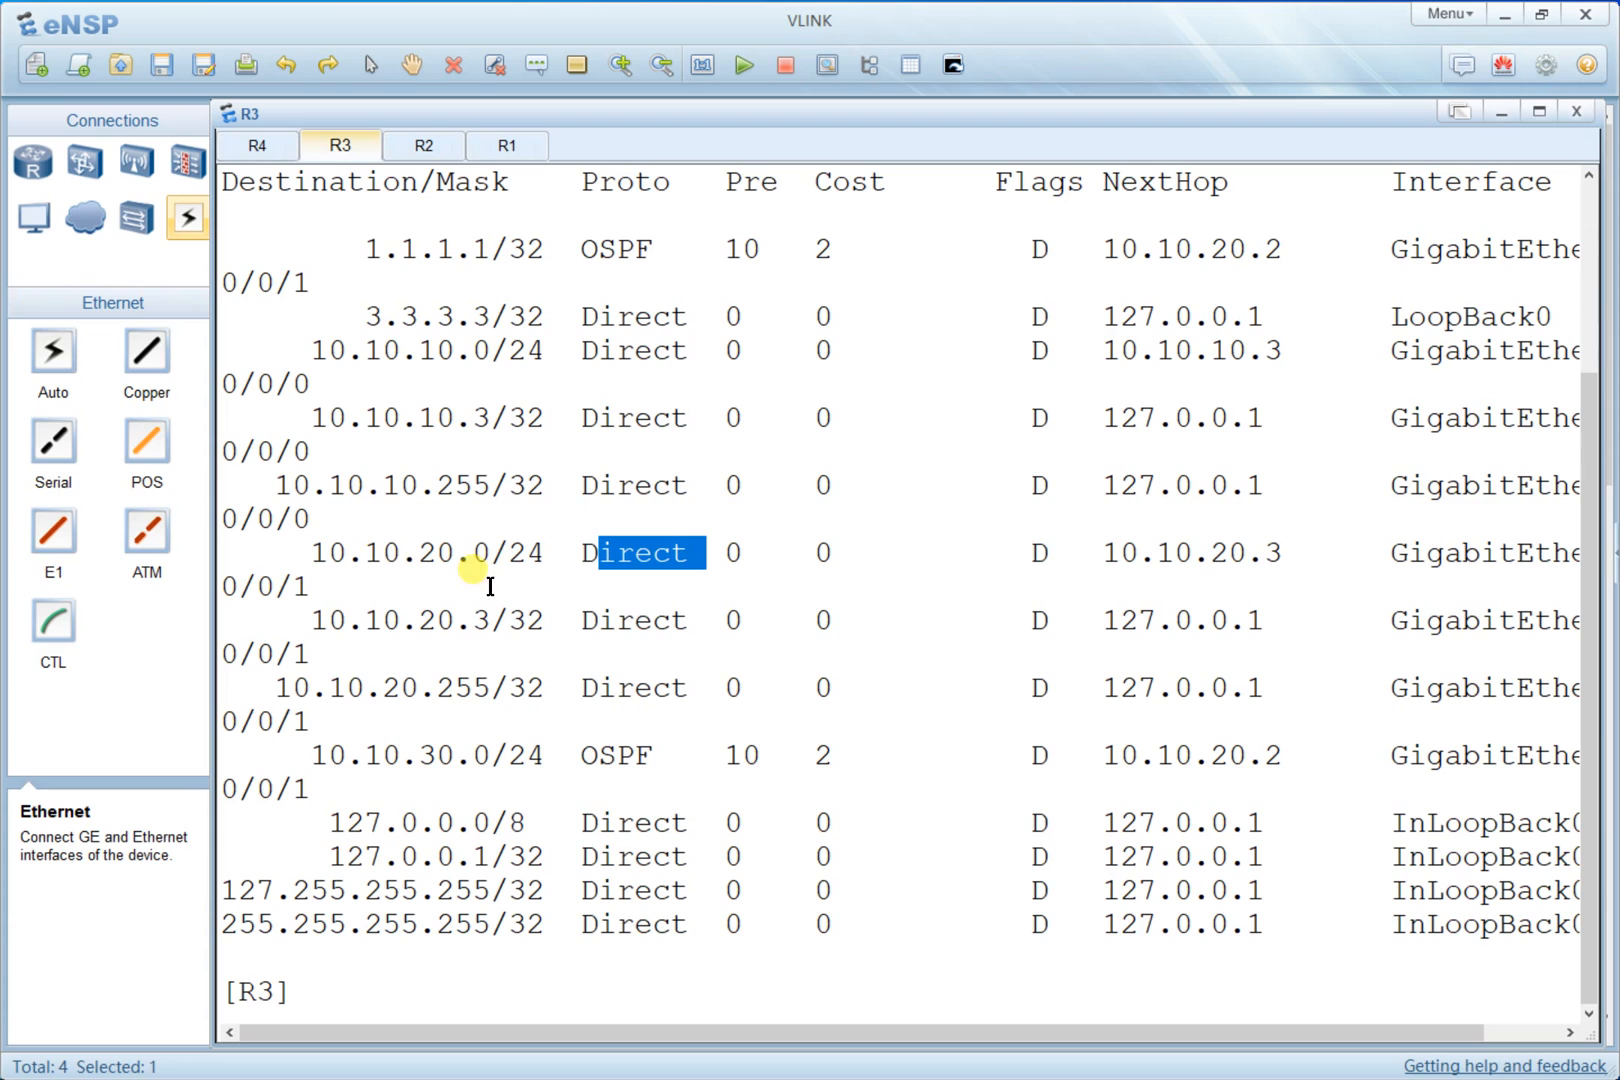
click(459, 545)
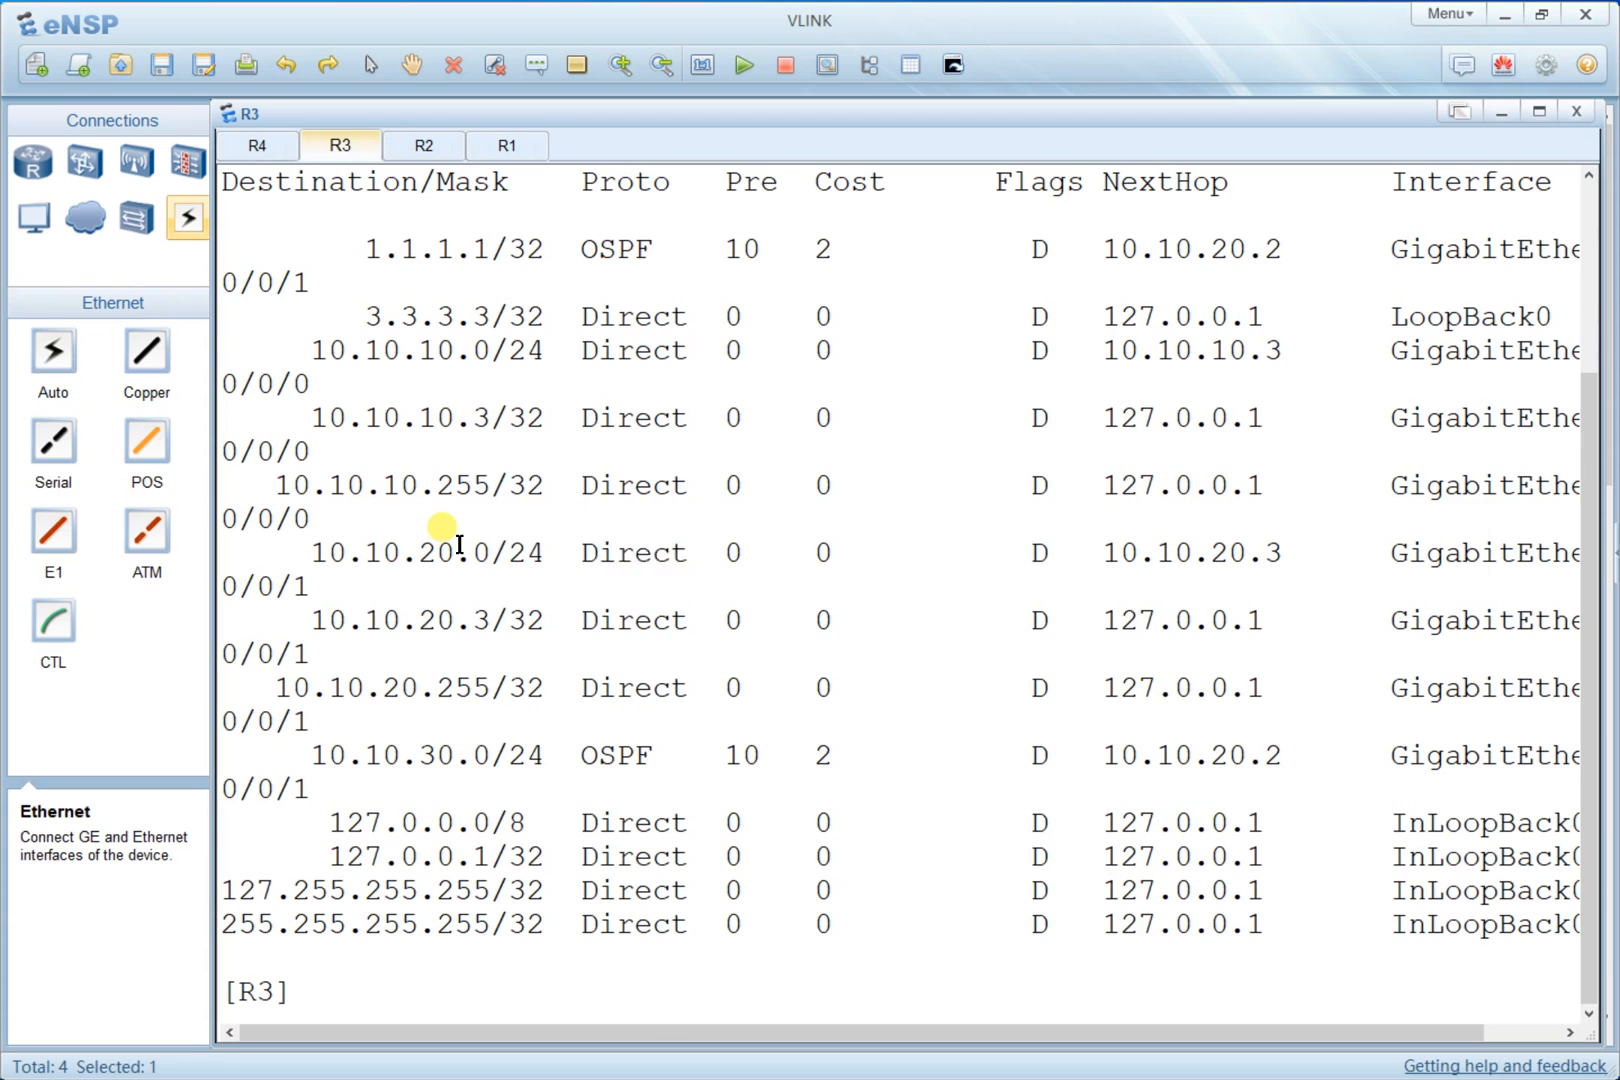
- Open R1's console from the topology and clear its screen
key(alt+Tab)
click(1275, 580)
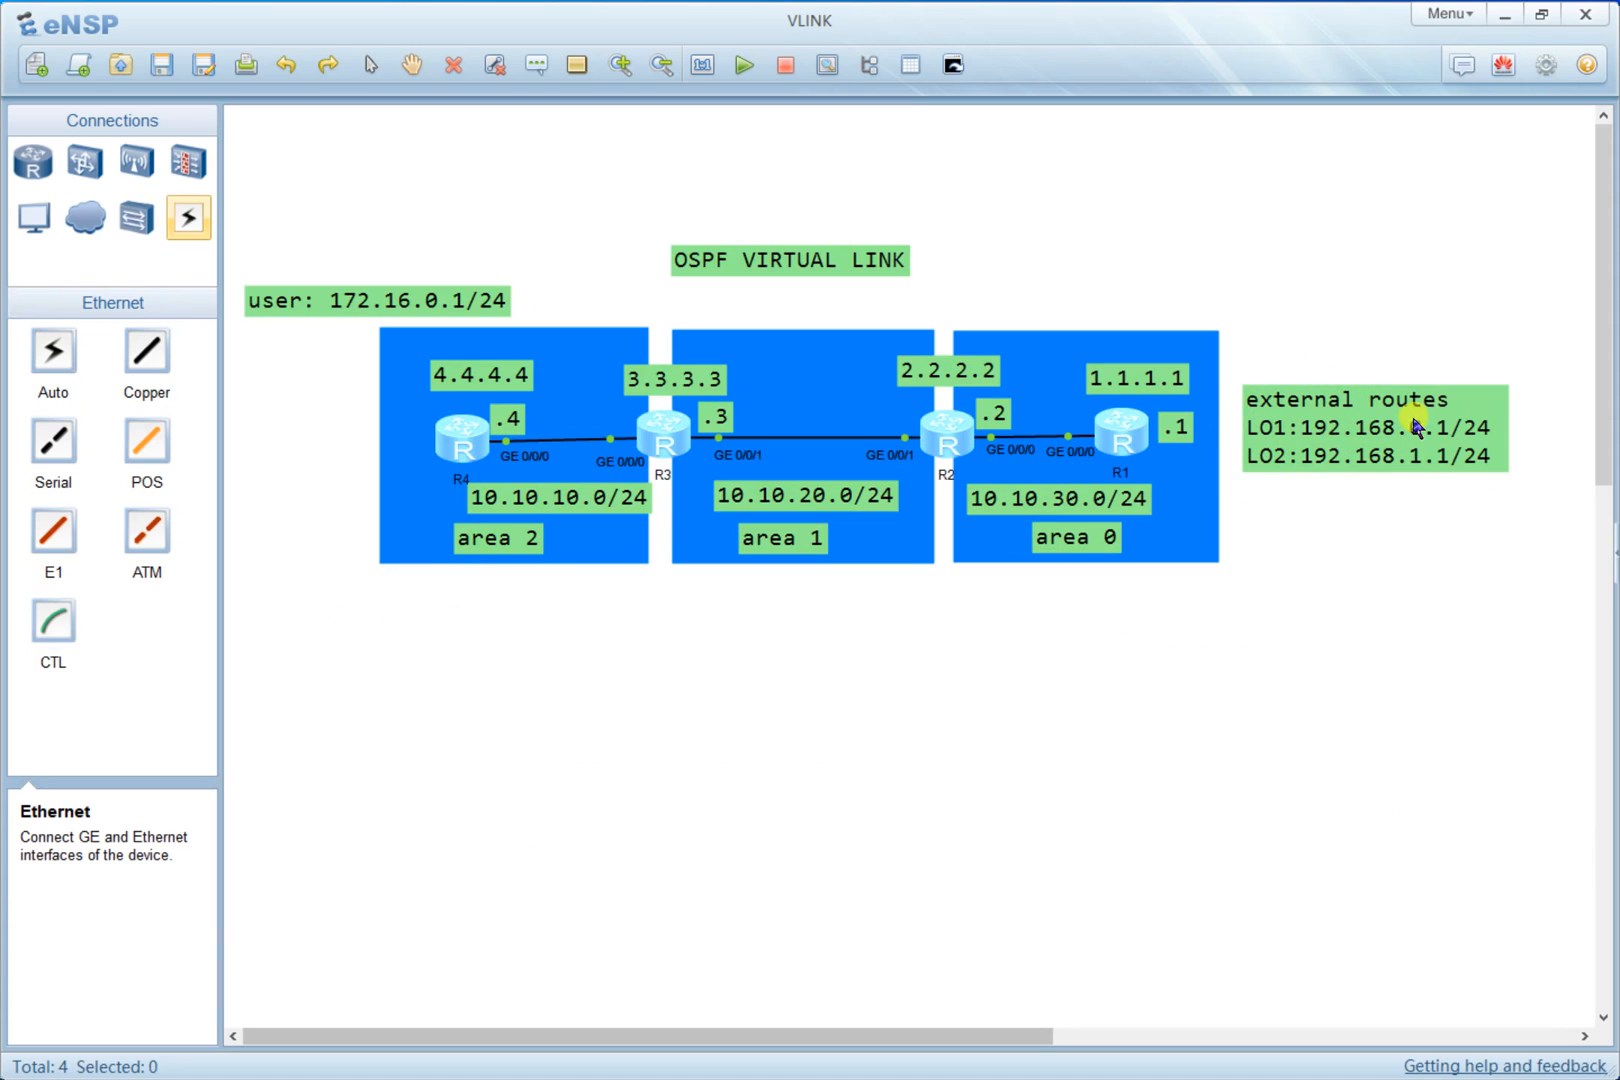
double_click(1121, 430)
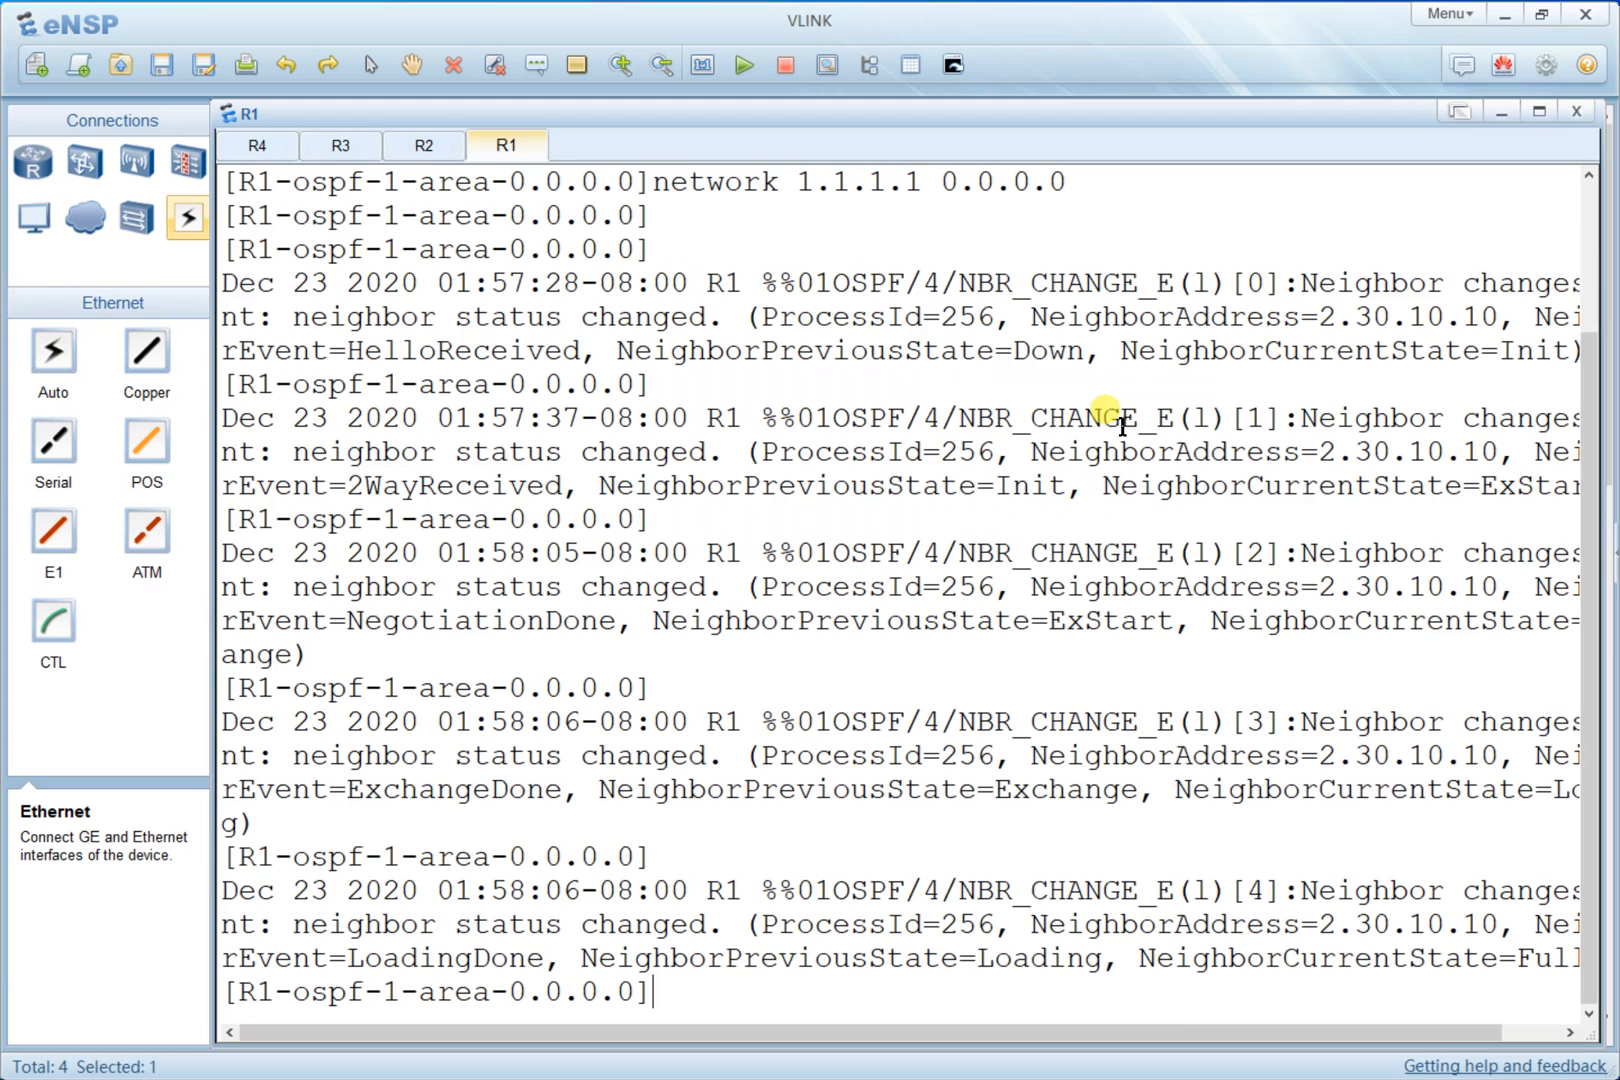
right_click(937, 345)
click(1040, 412)
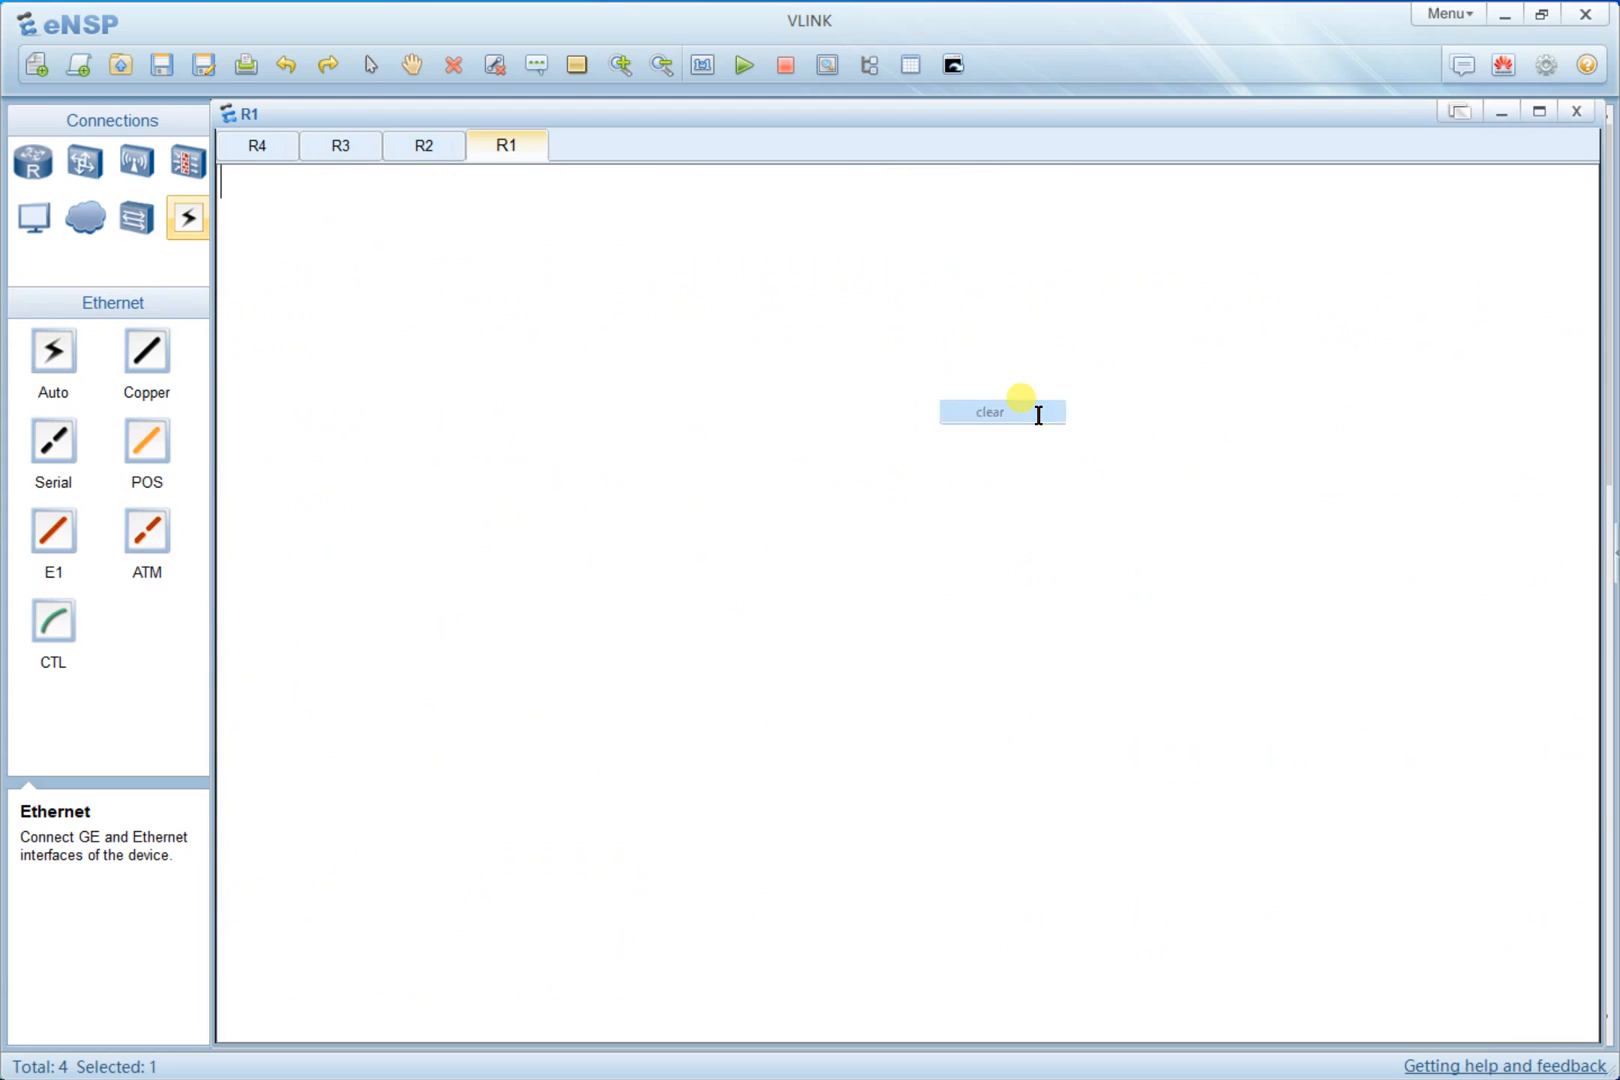
key(Return)
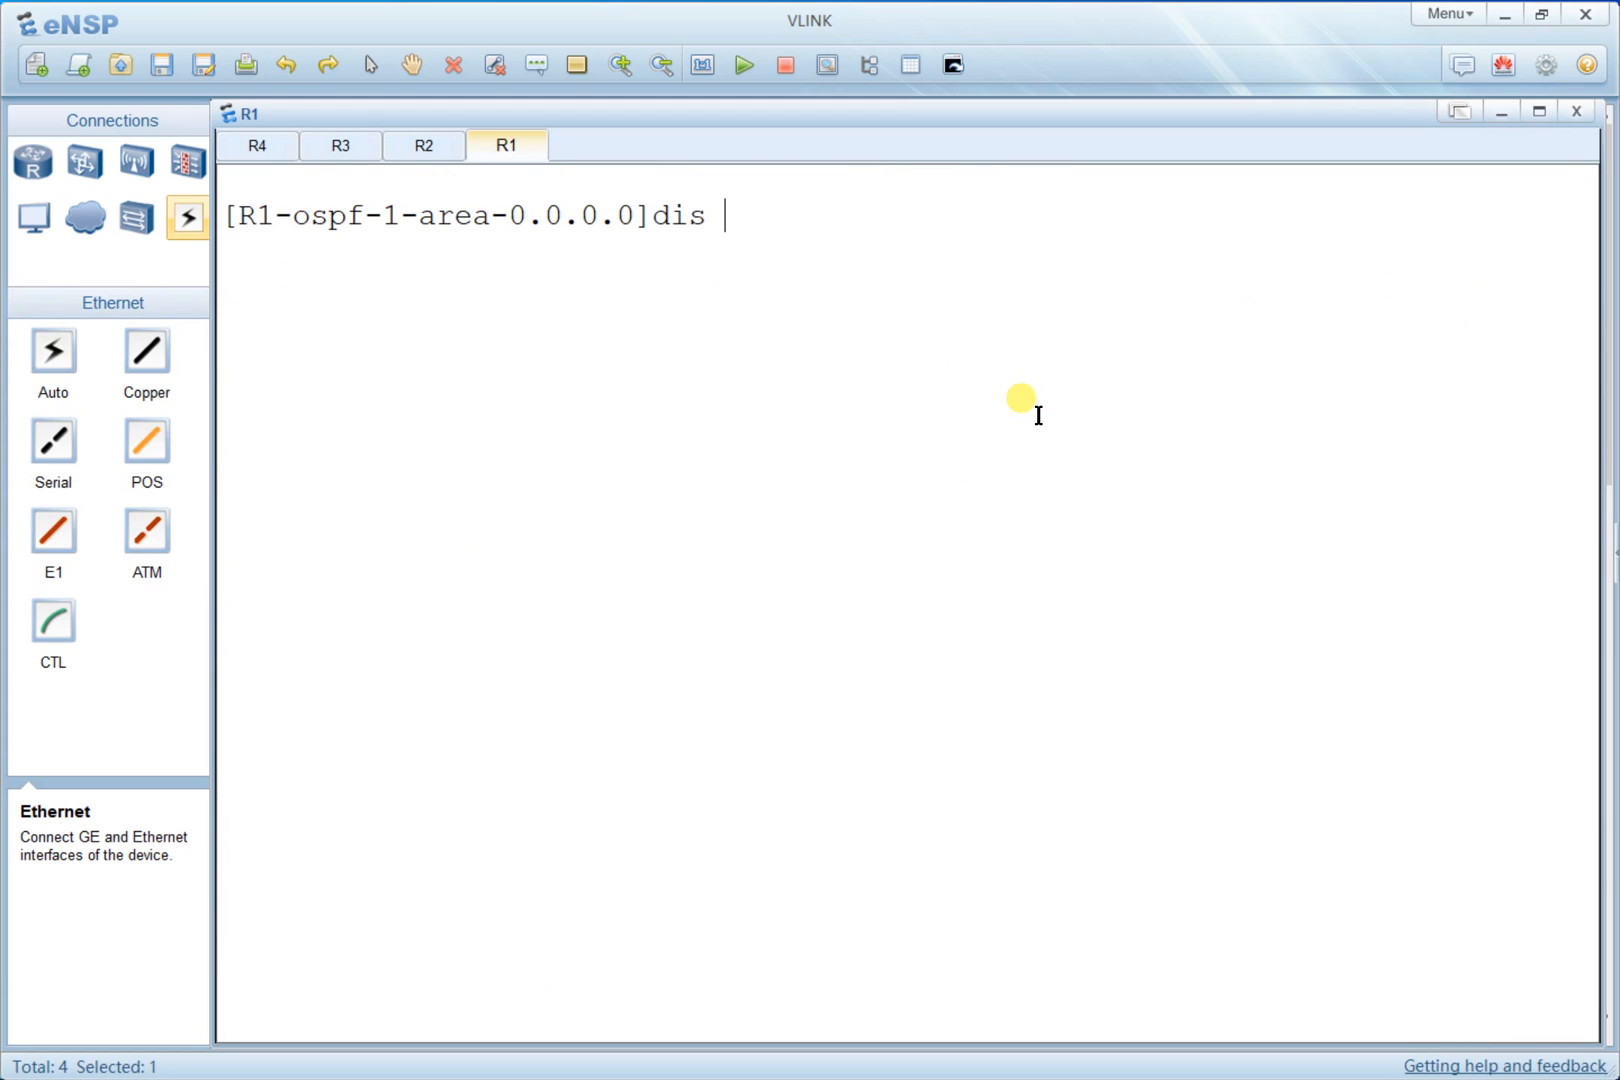
- Display R1's routing table filtered by protocol direct
text(dis ip ro)
key(Tab)
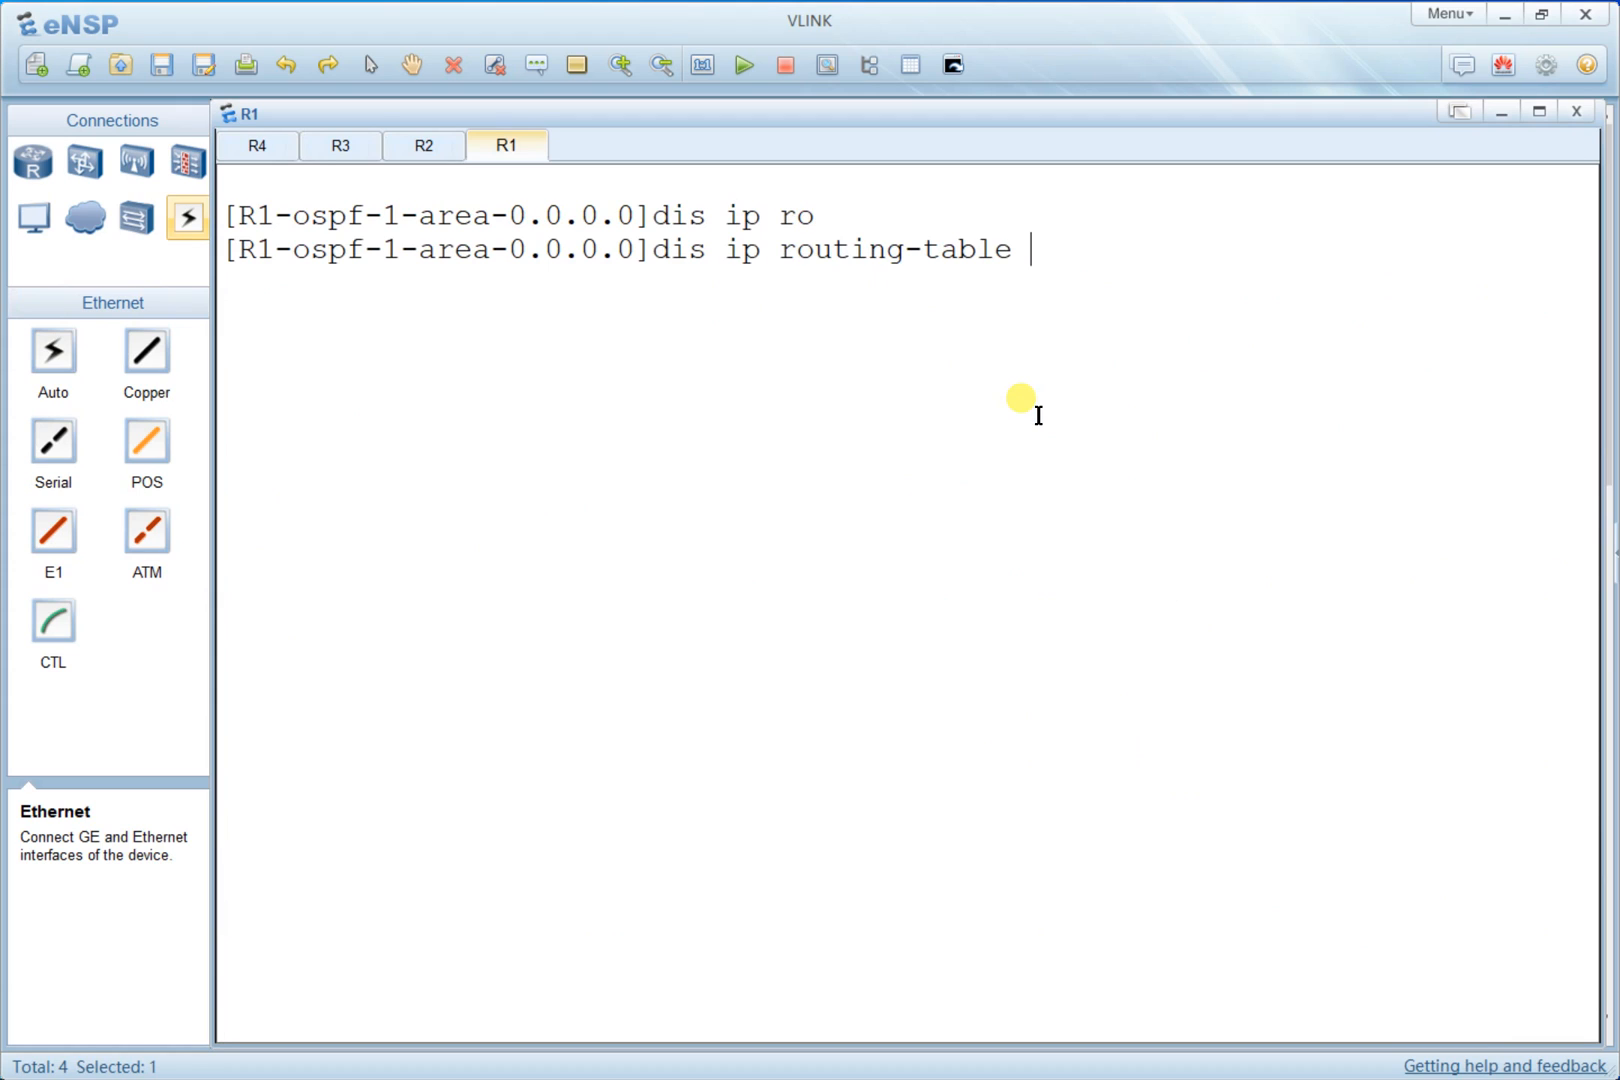
text(pr)
key(Tab)
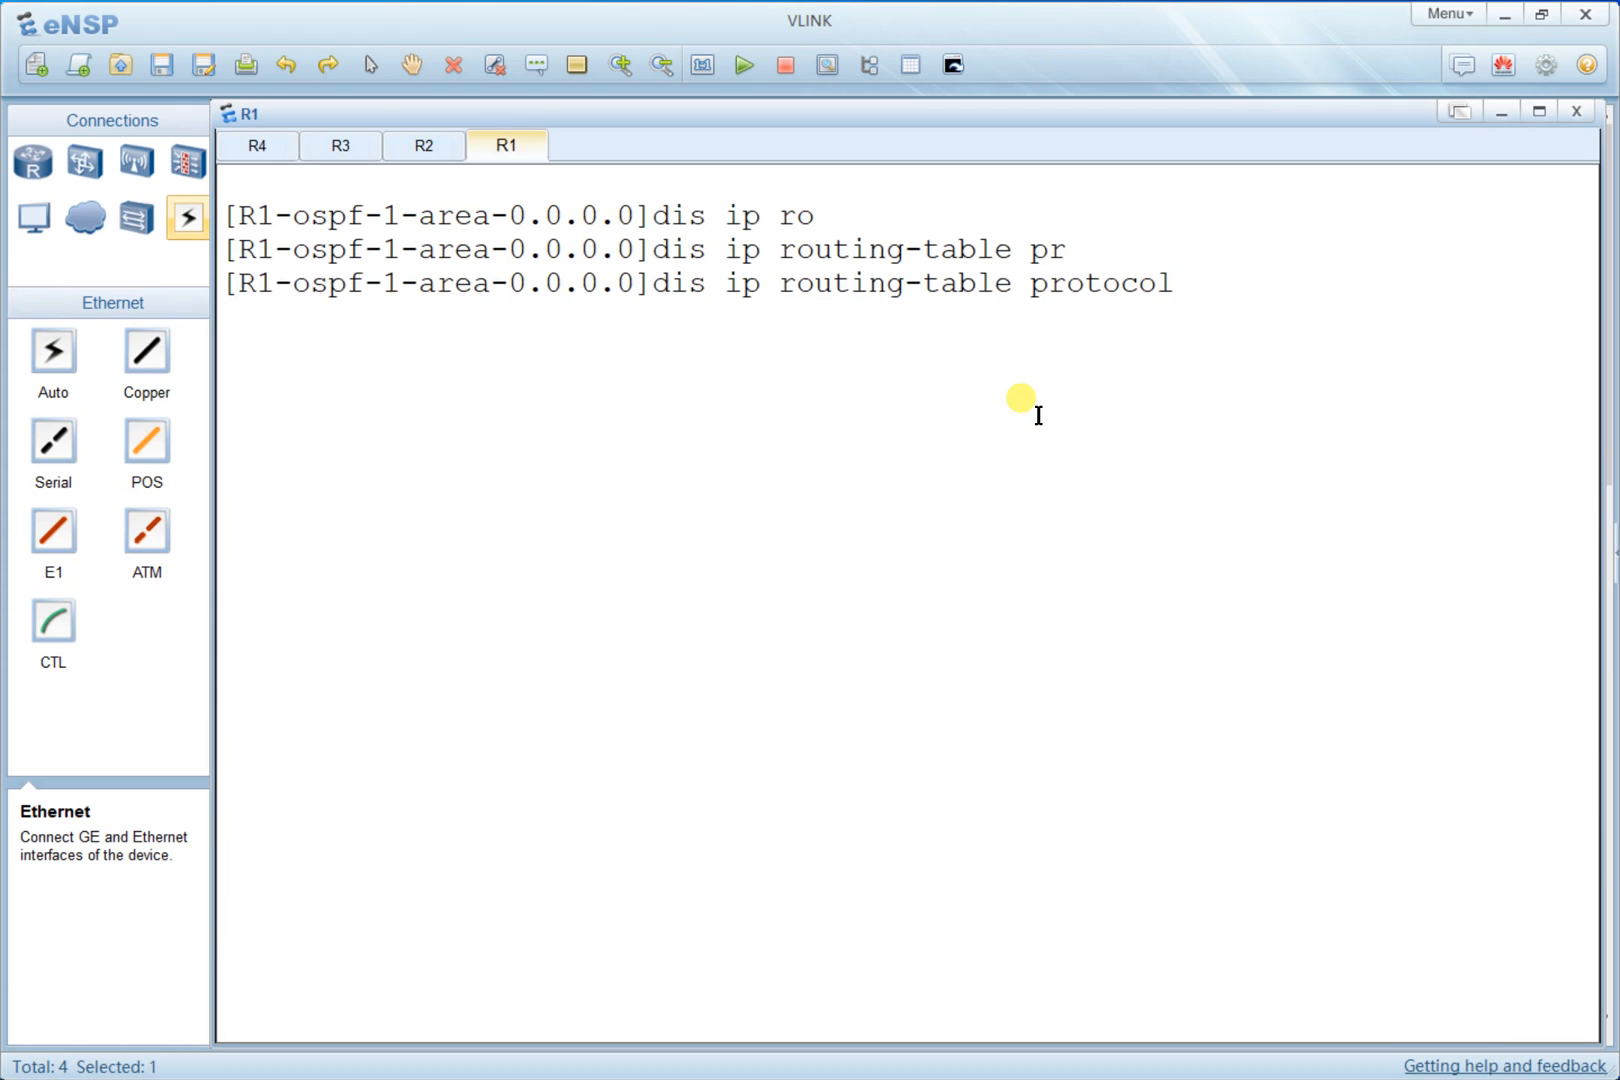
text(di)
key(Tab)
key(Return)
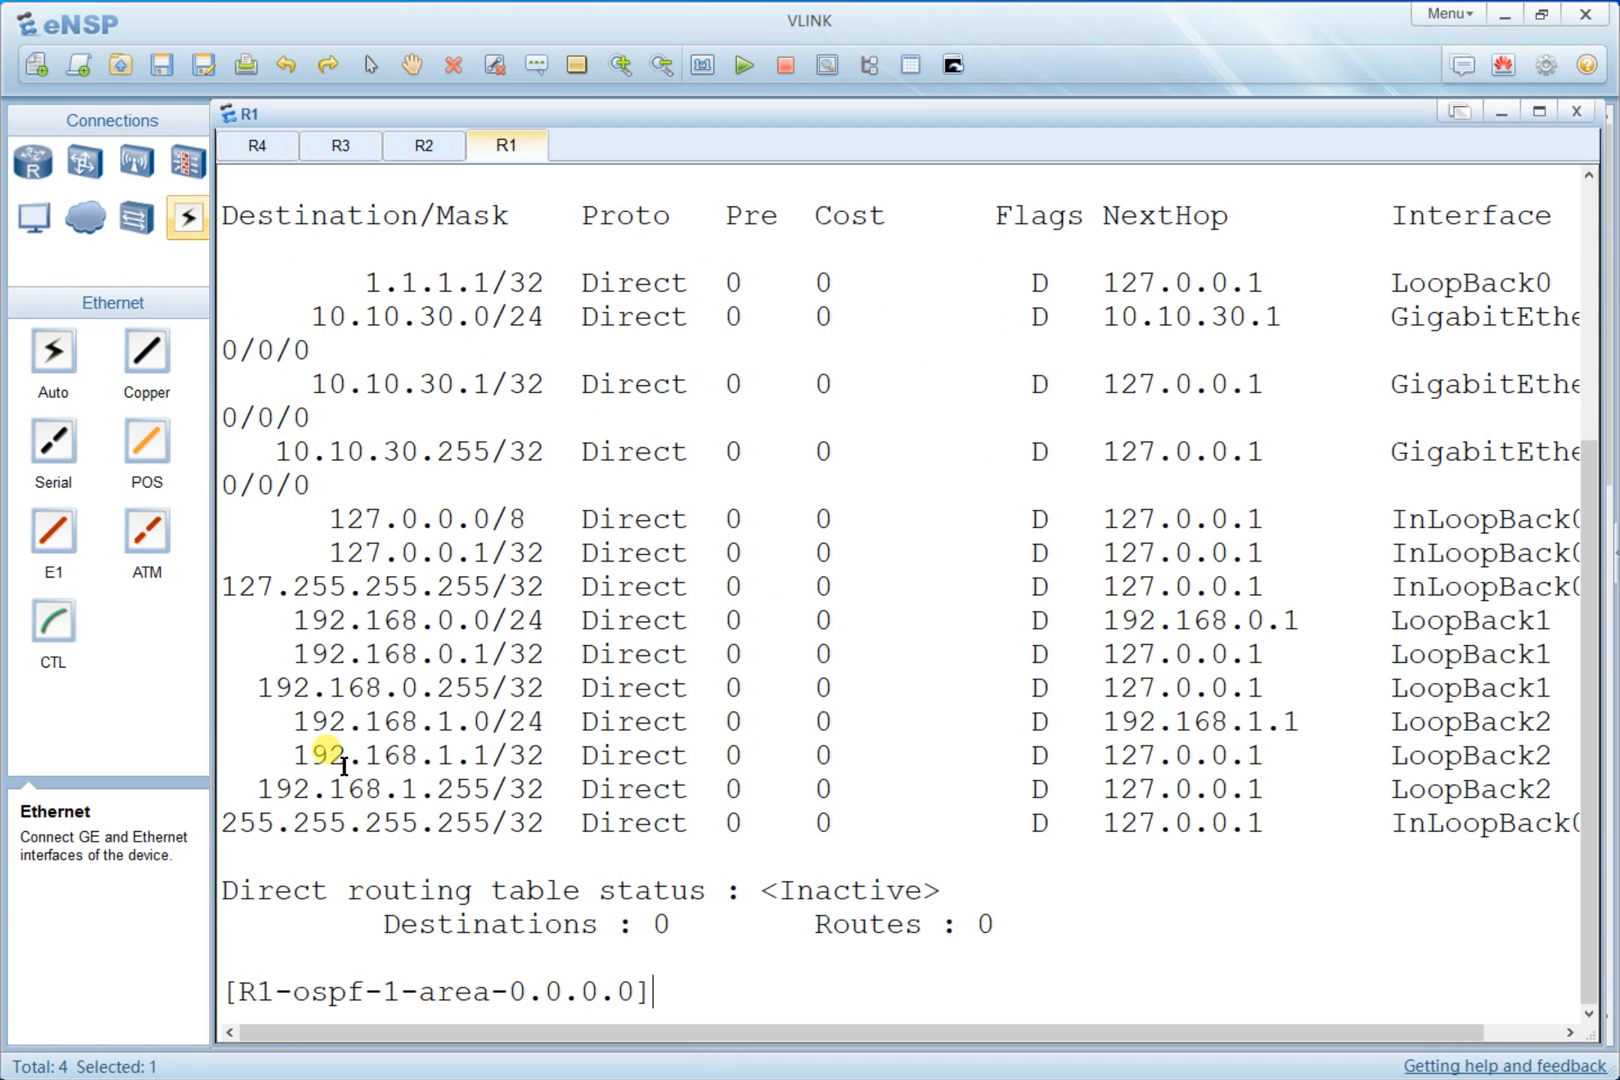
- Highlight R1's loopback routes 192.168.1.255/32 and 192.168.0.0/24, then return to the topology
drag(257, 789, 522, 788)
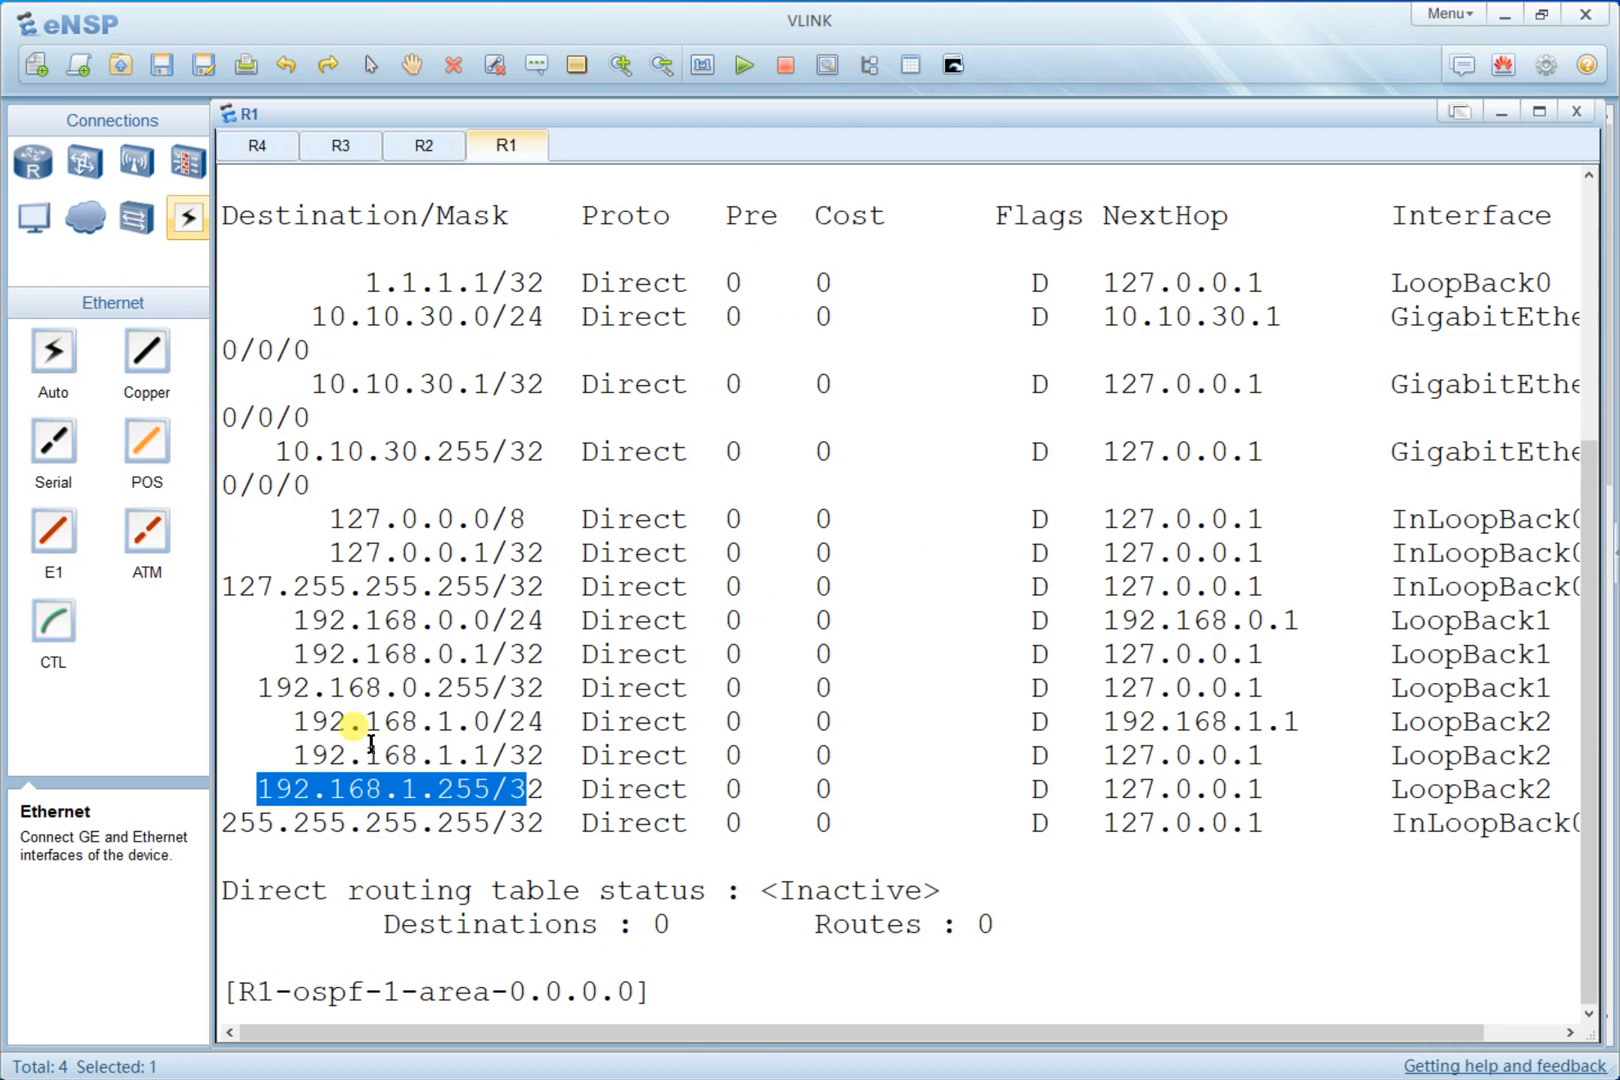
drag(292, 620, 570, 624)
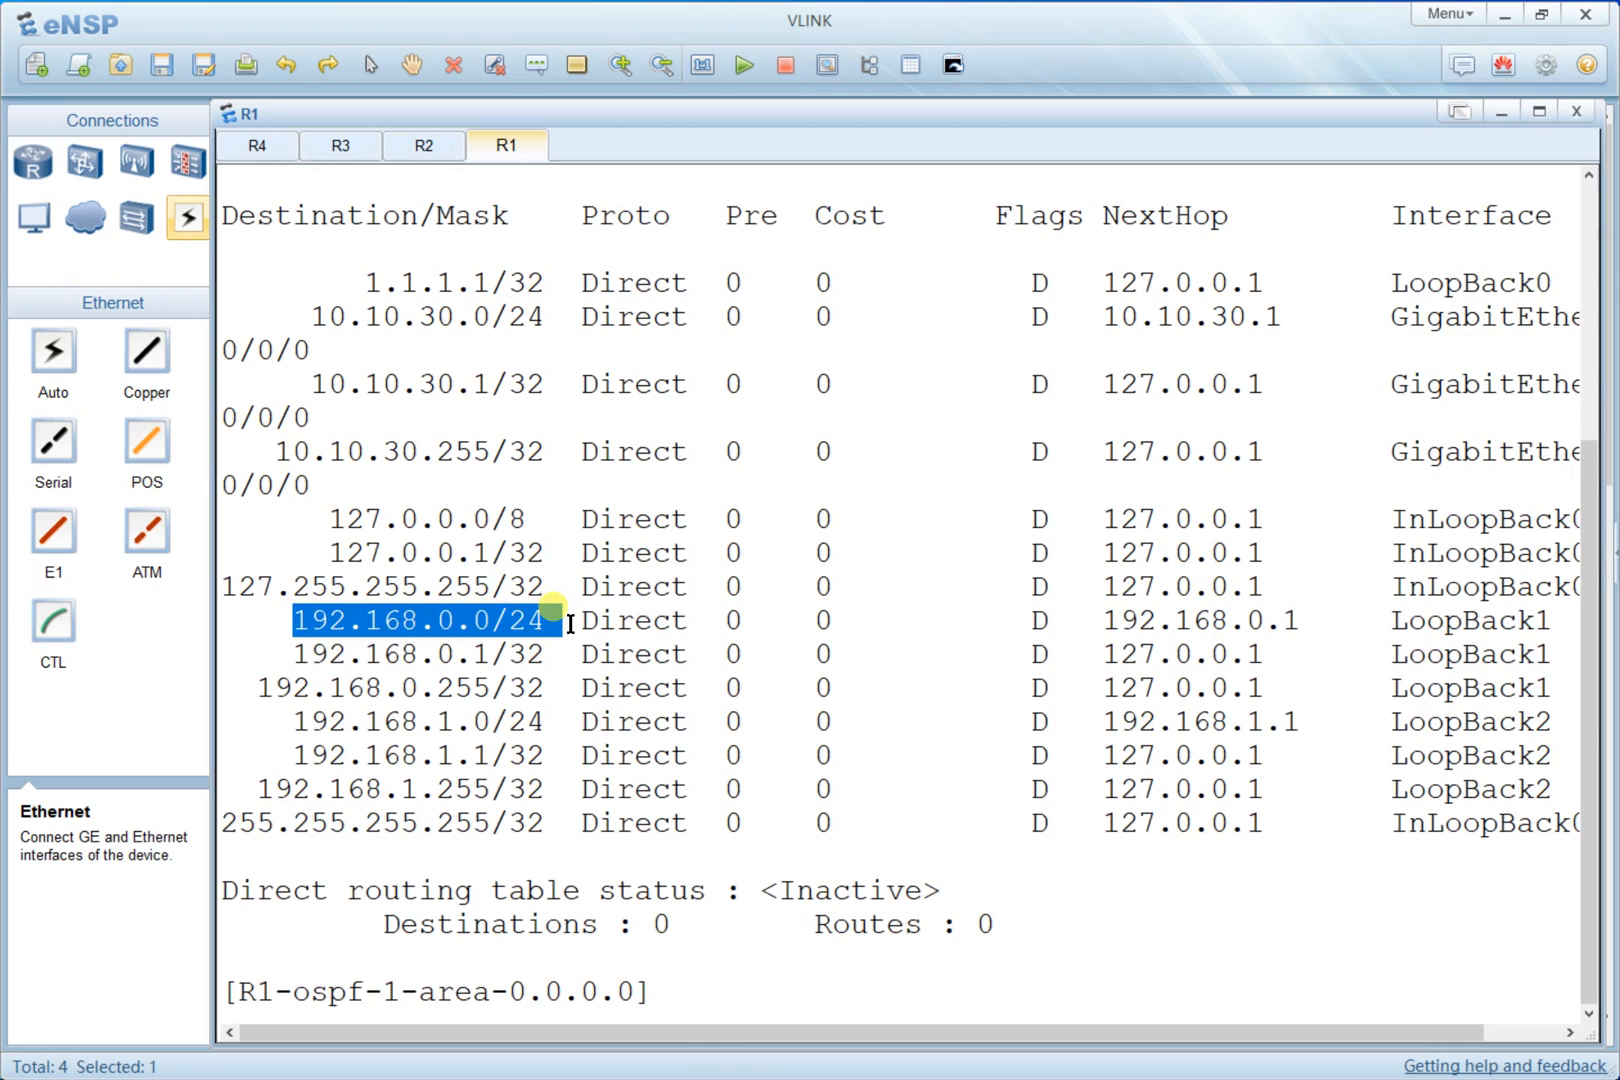
key(alt+Tab)
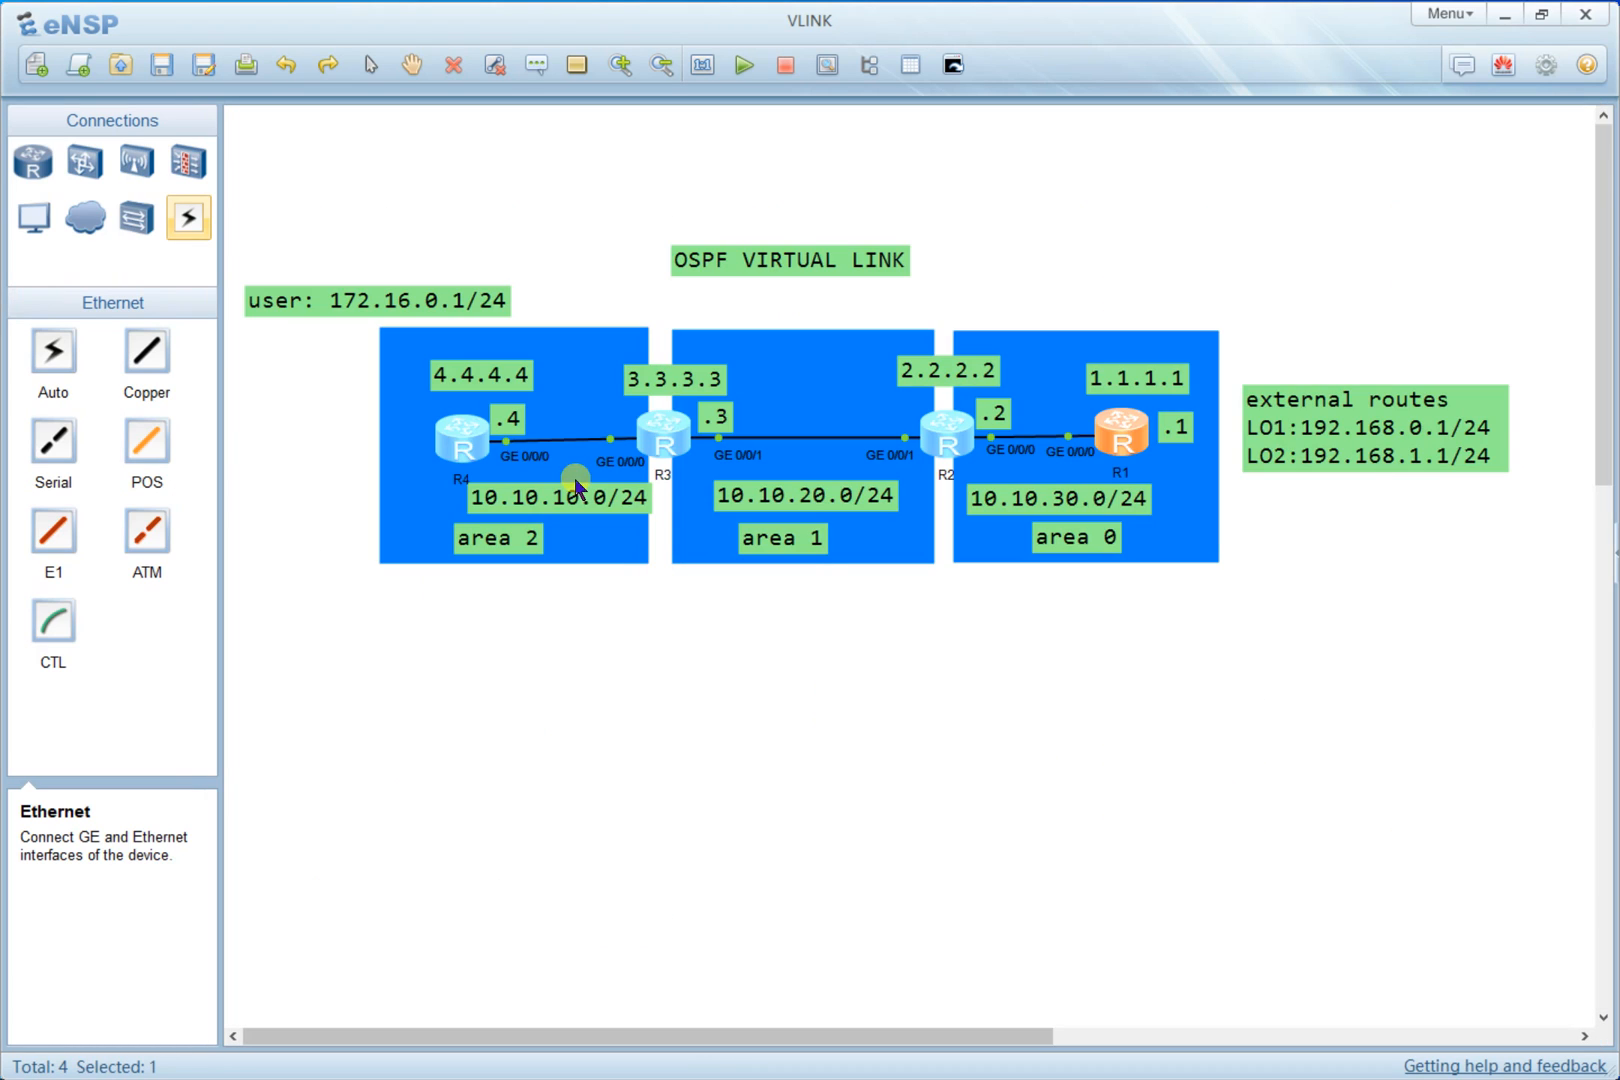
- Open R1's console, clear its screen, and leave the OSPF area view back to OSPF process 1
double_click(667, 456)
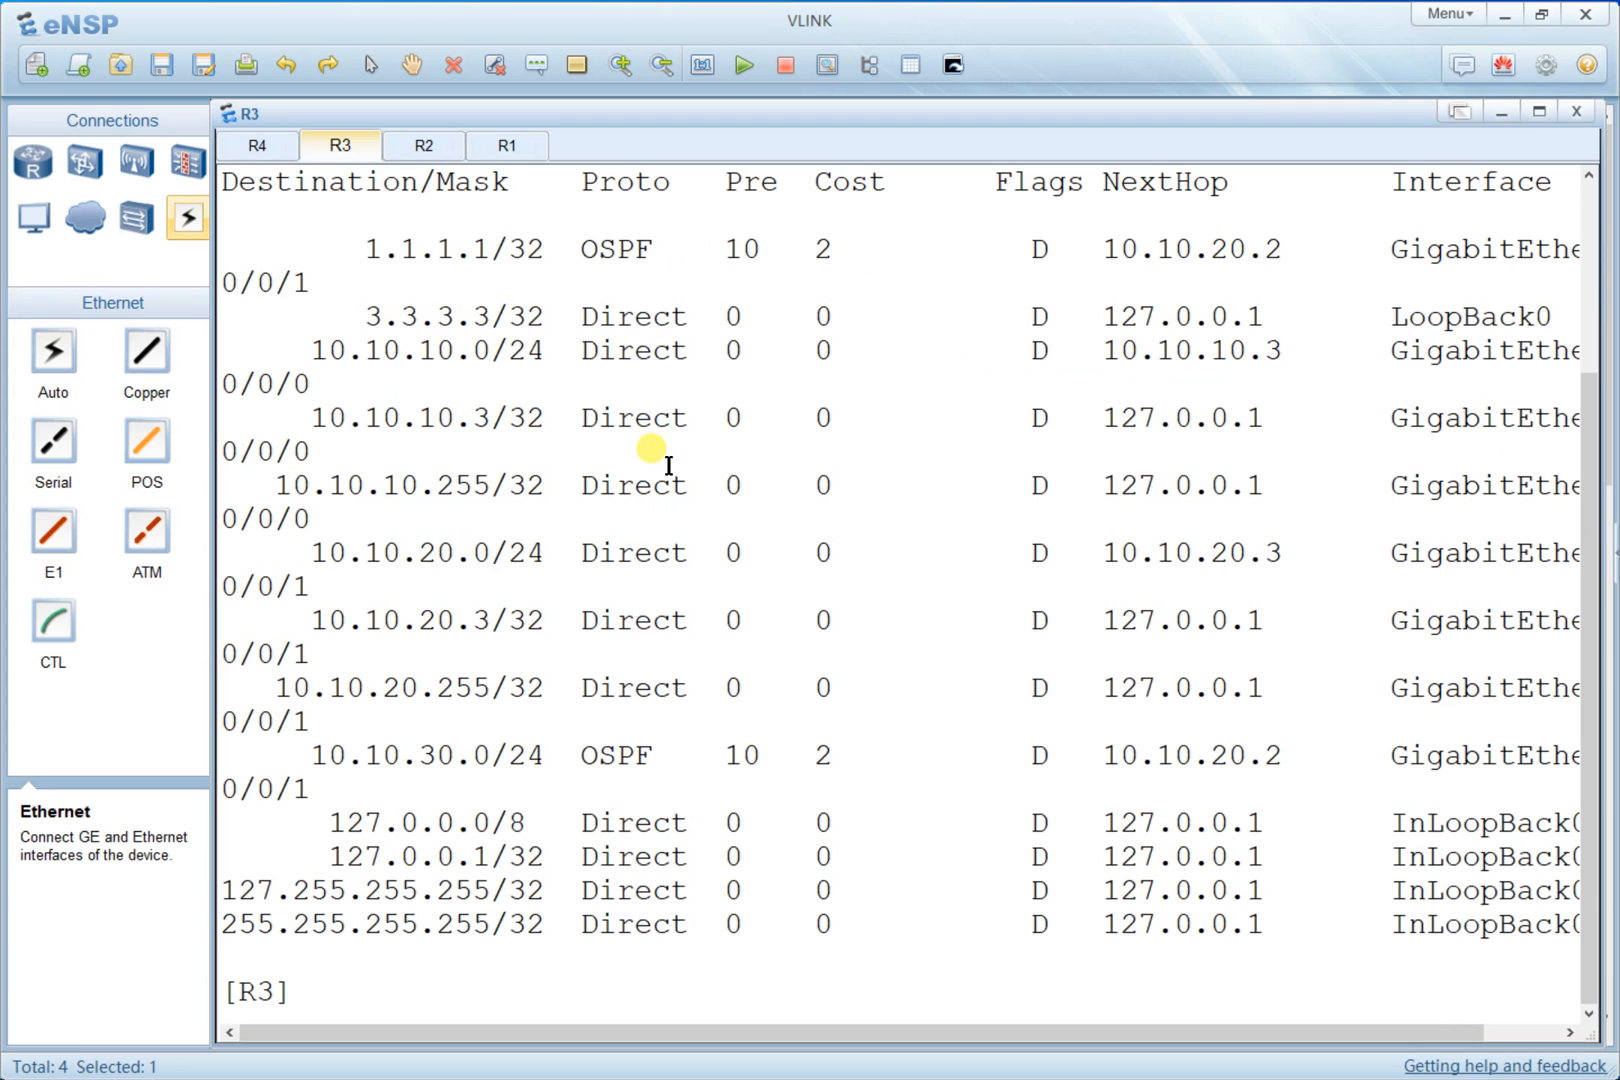
key(alt+Tab)
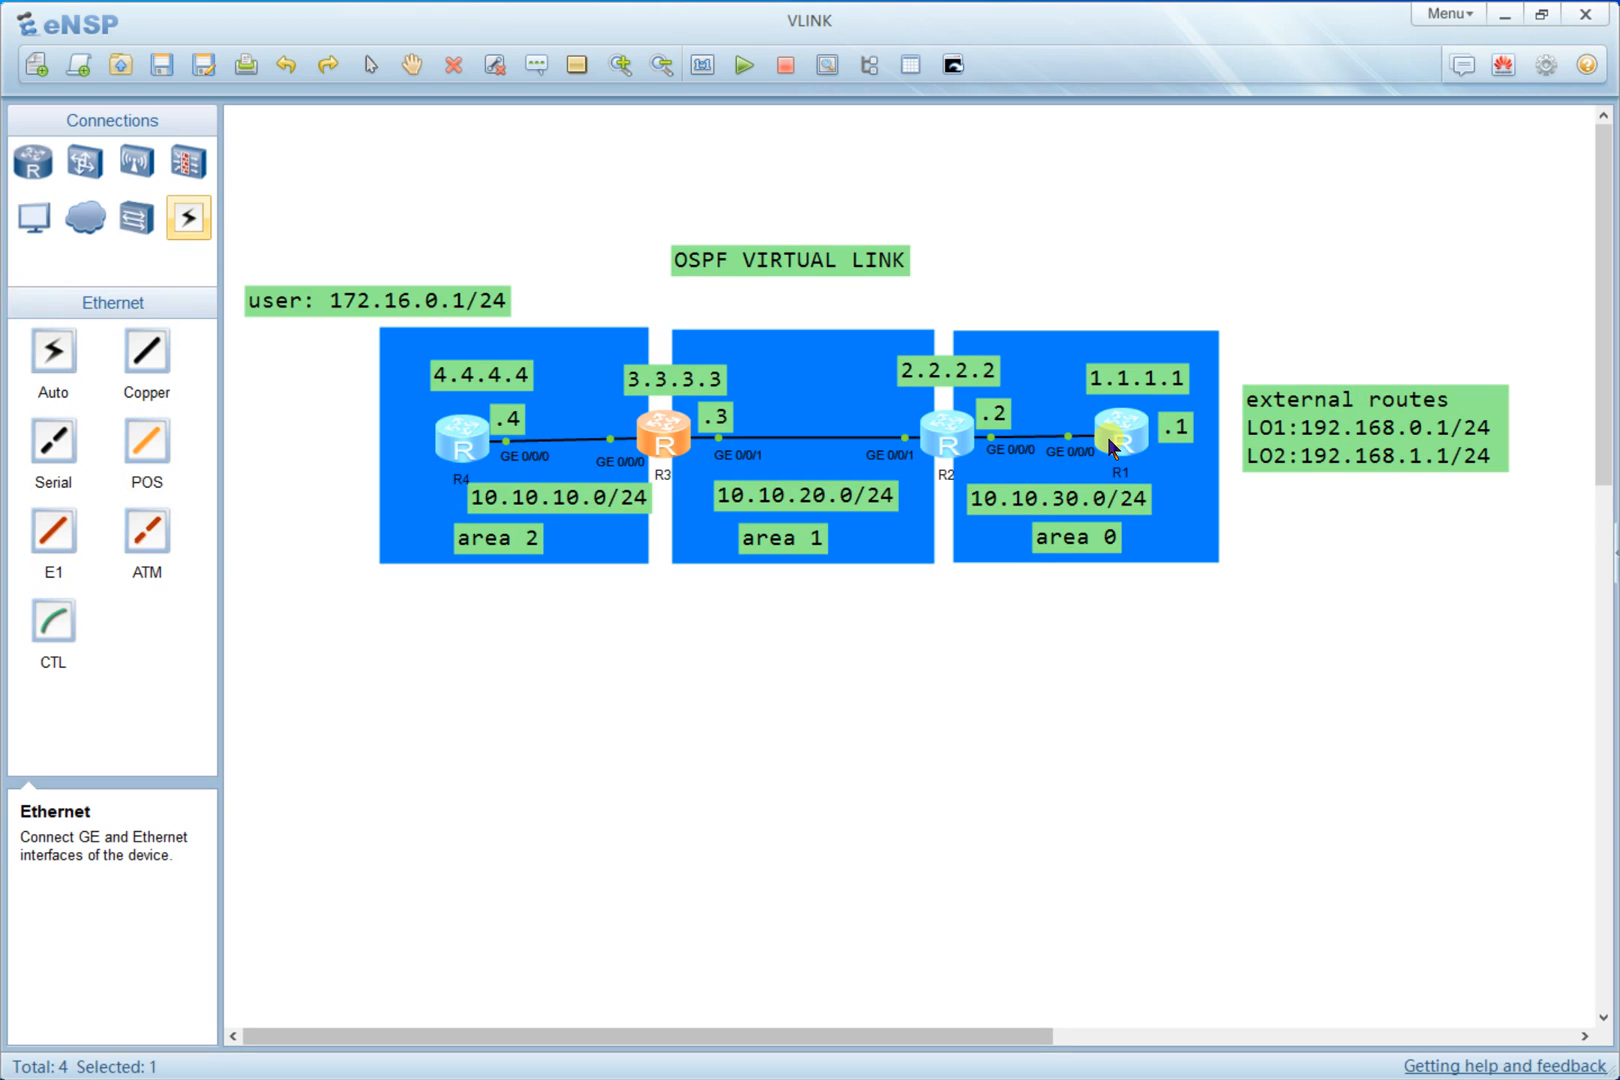
double_click(1141, 437)
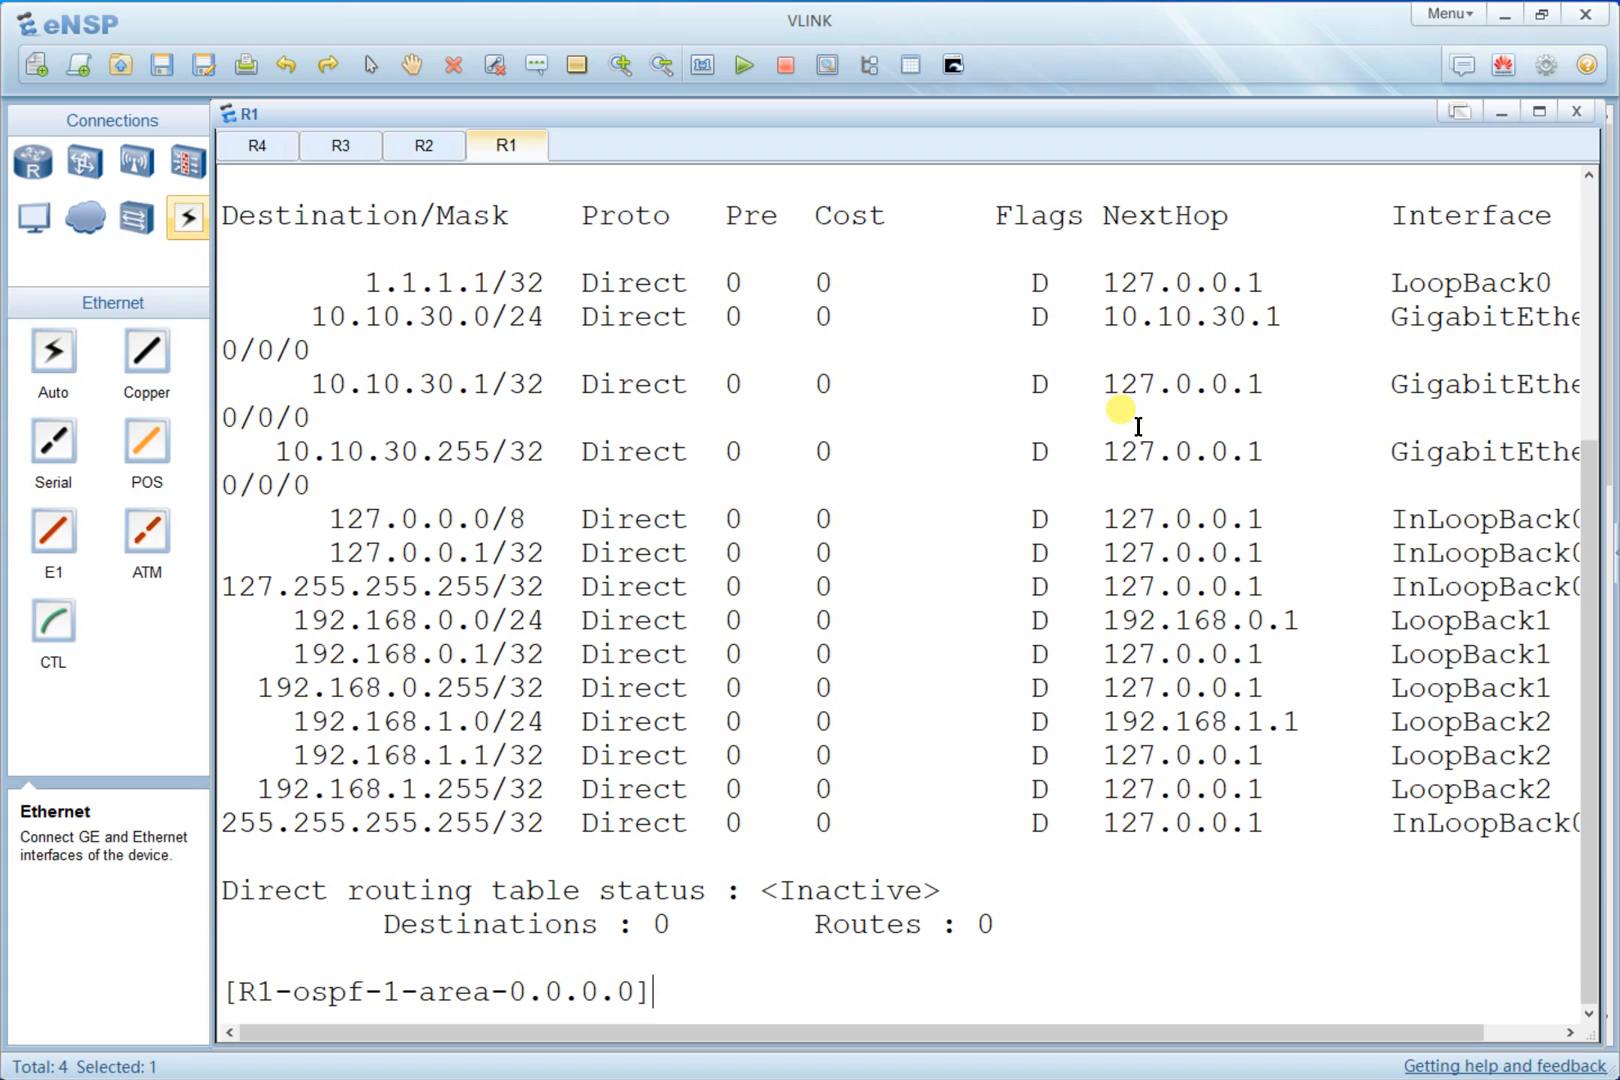
right_click(829, 343)
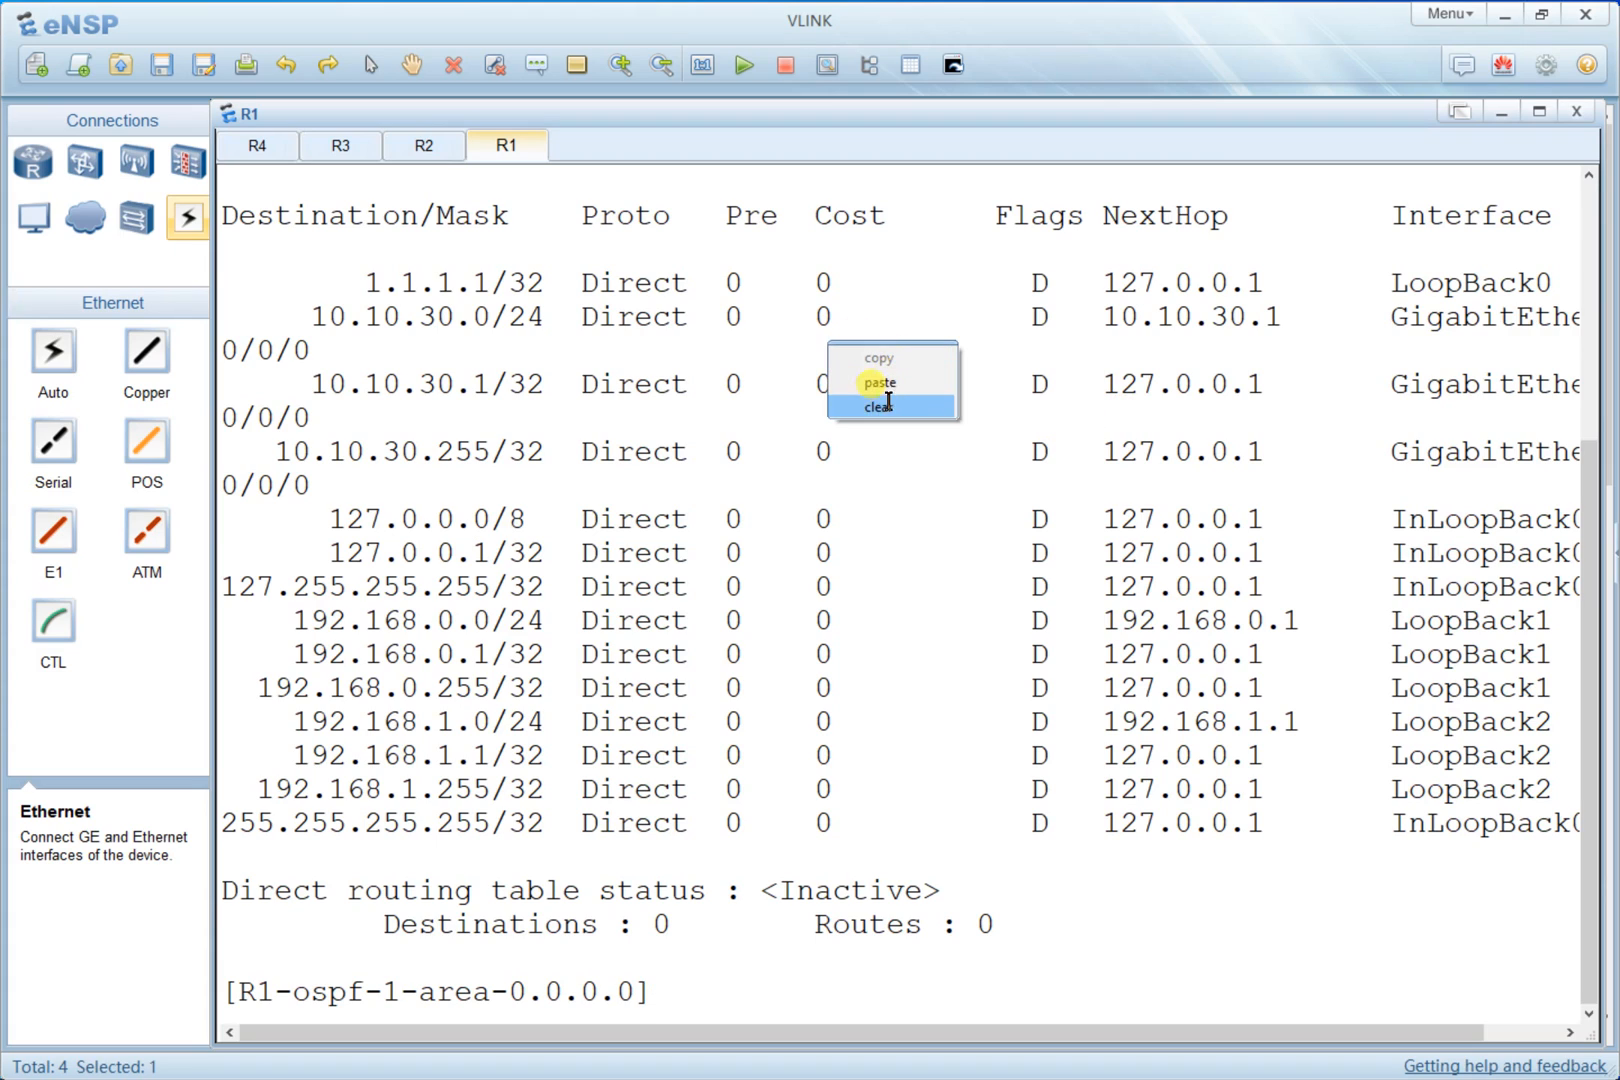
click(880, 405)
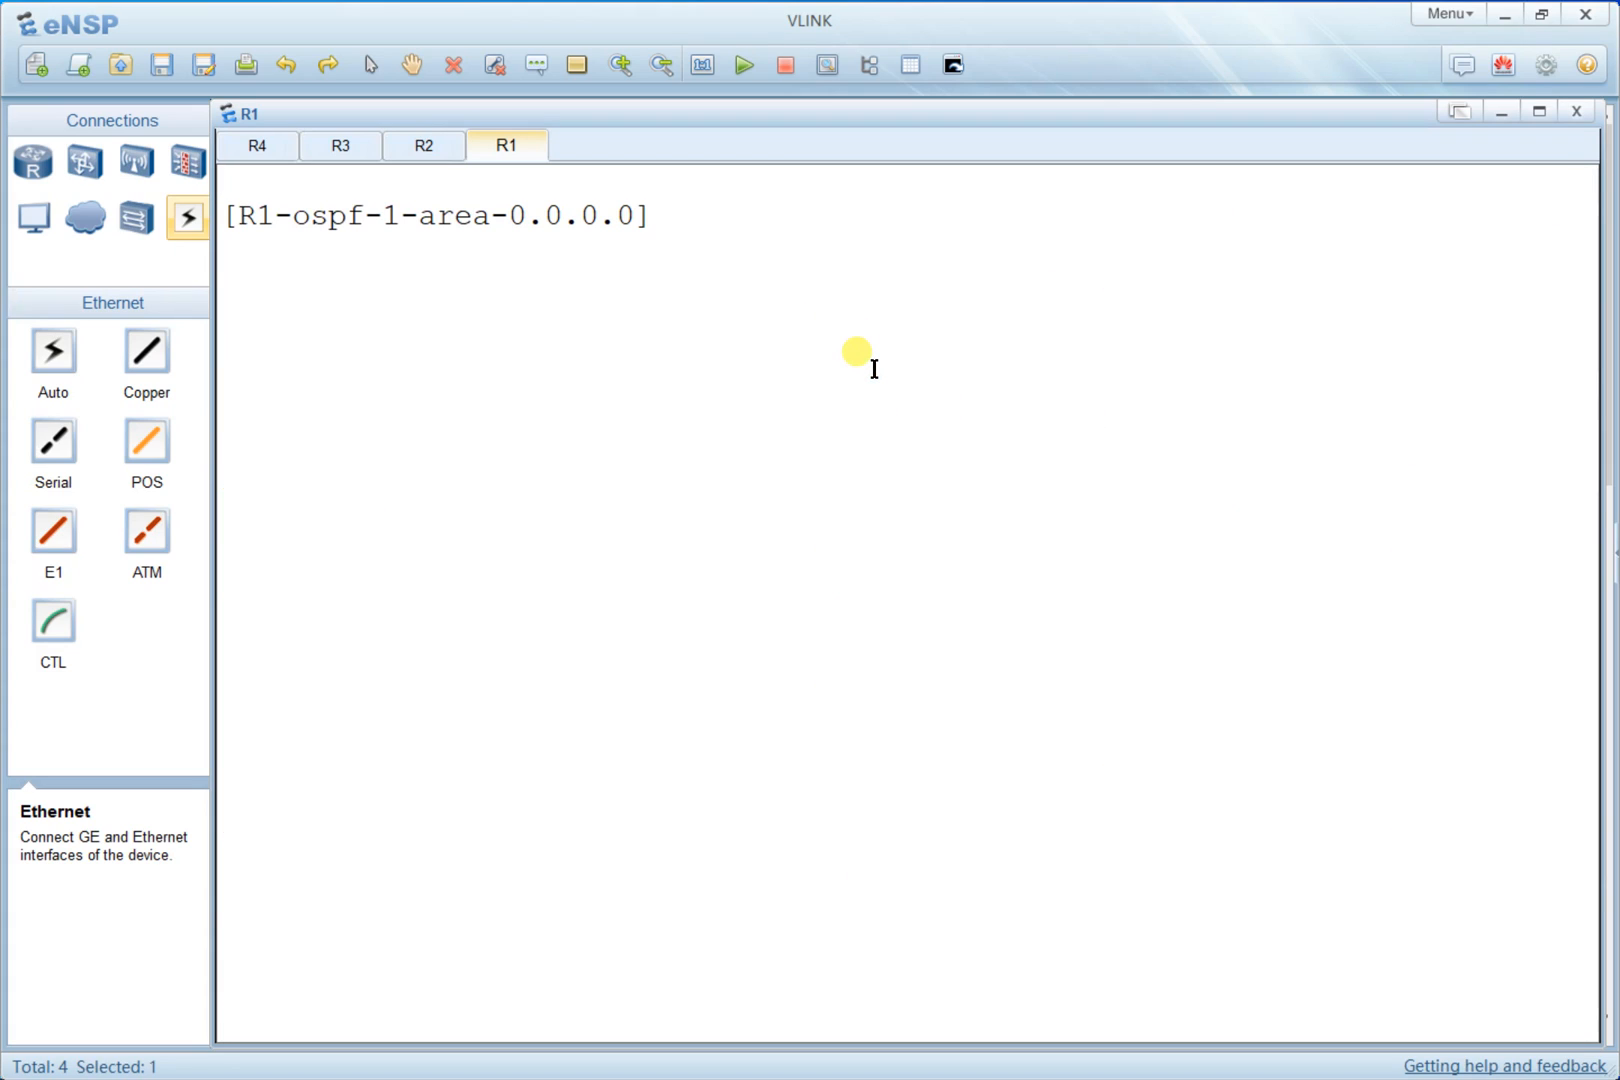
text(q)
key(Return)
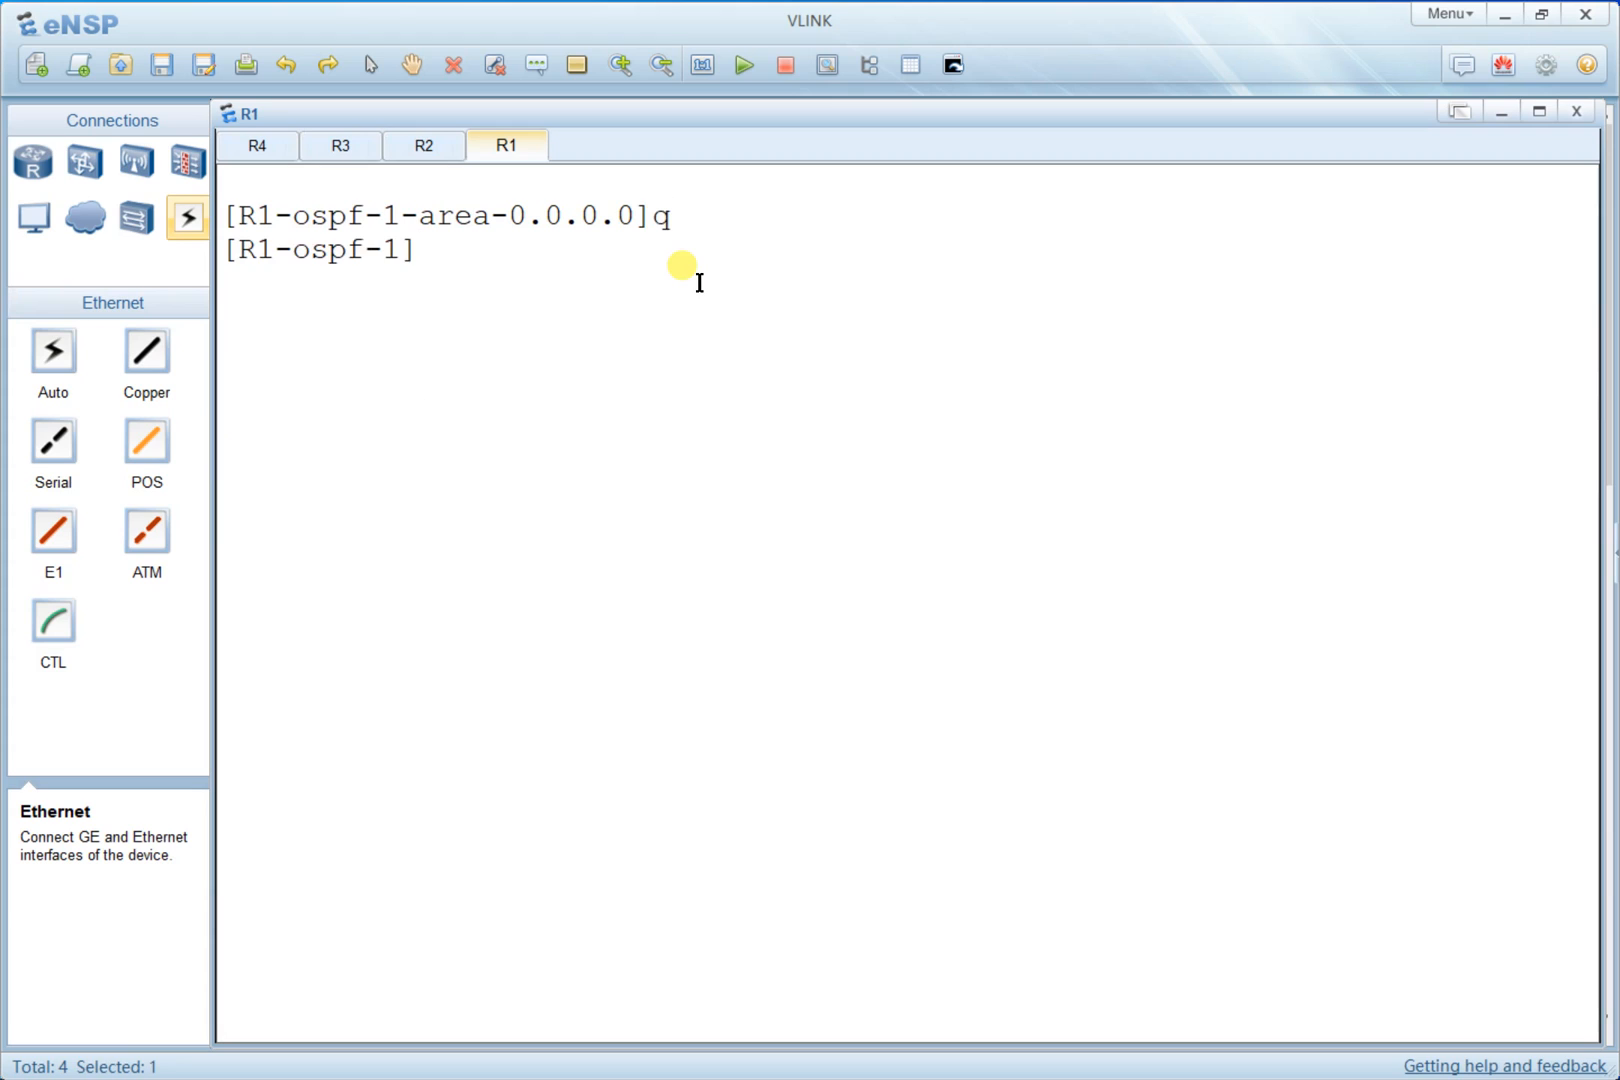
right_click(699, 283)
click(804, 342)
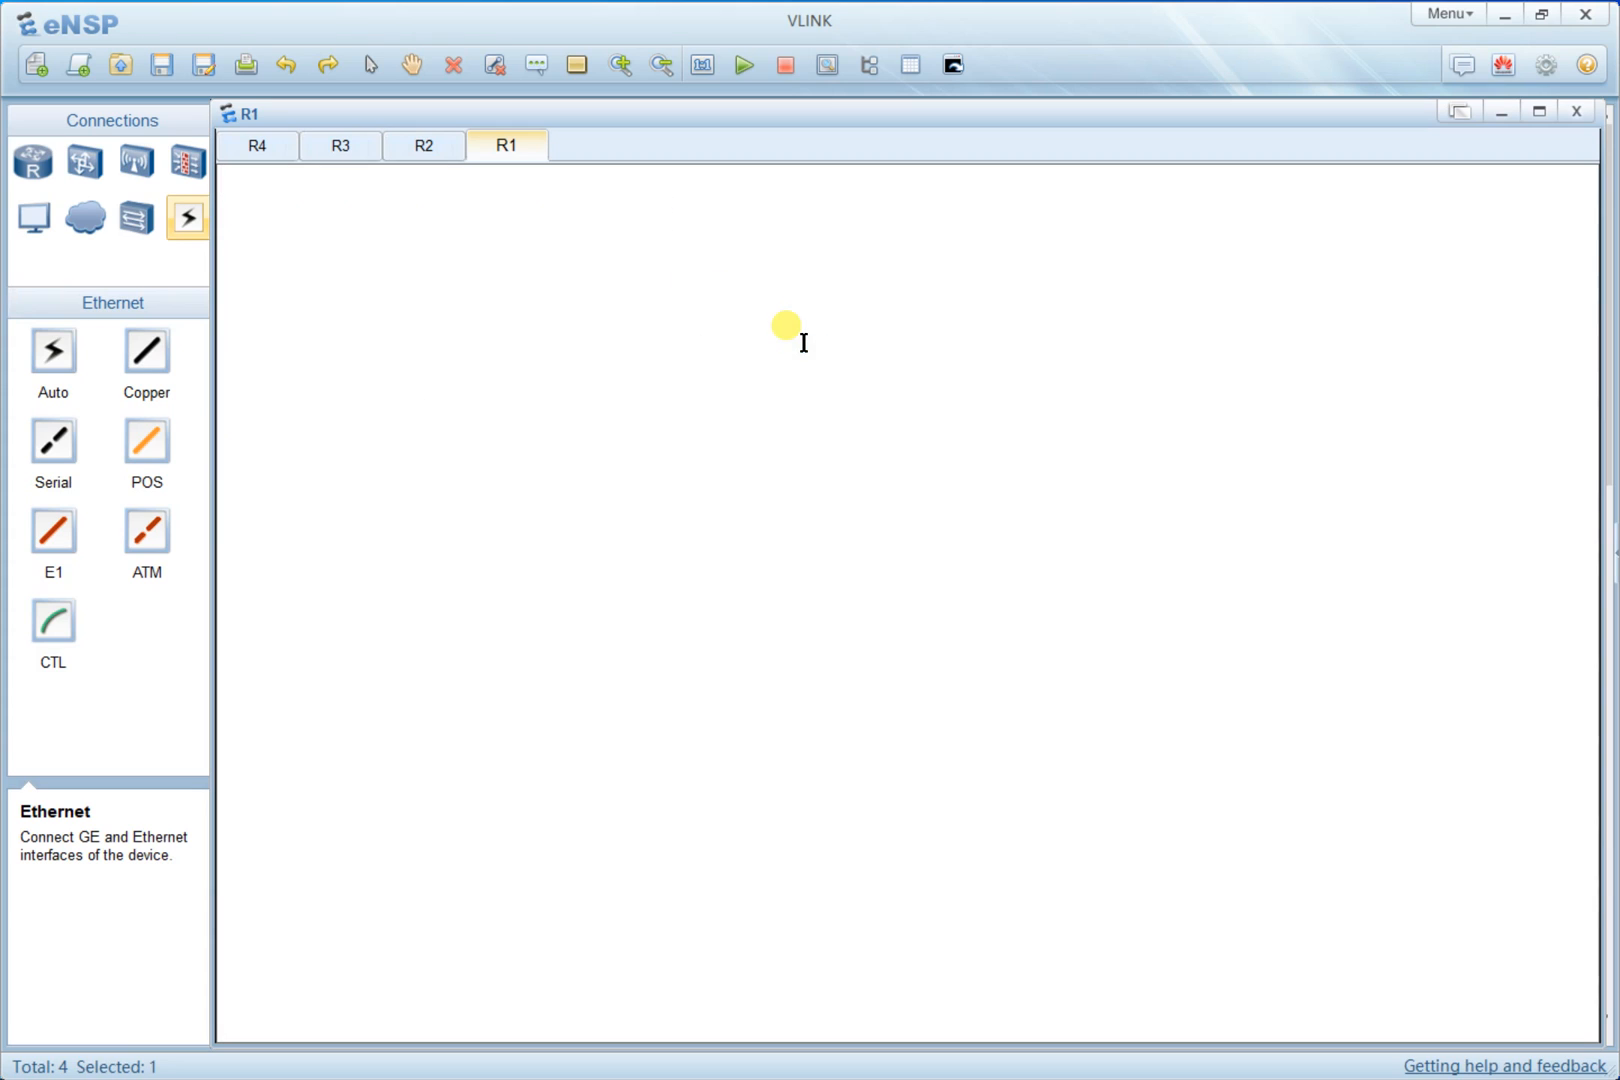
- List the route types that the import-route command can bring into R1's OSPF process
key(alt+Tab)
key(alt+Tab)
right_click(784, 326)
click(808, 388)
key(Return)
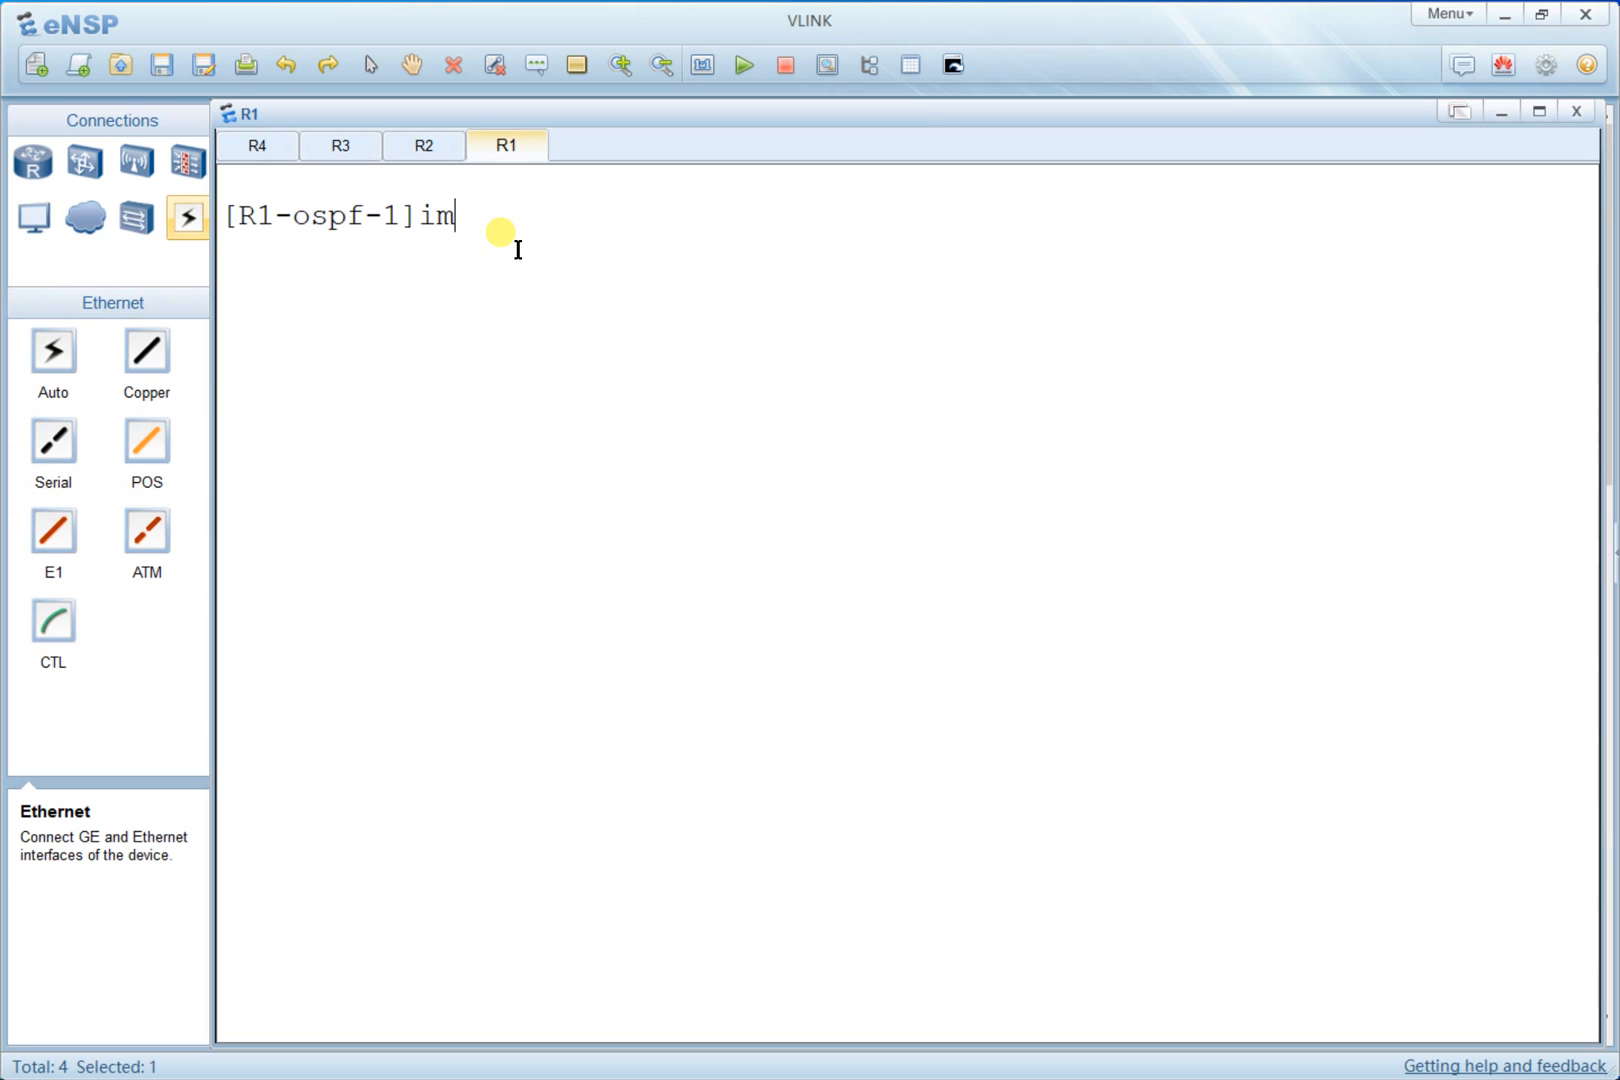
text(po)
key(Tab)
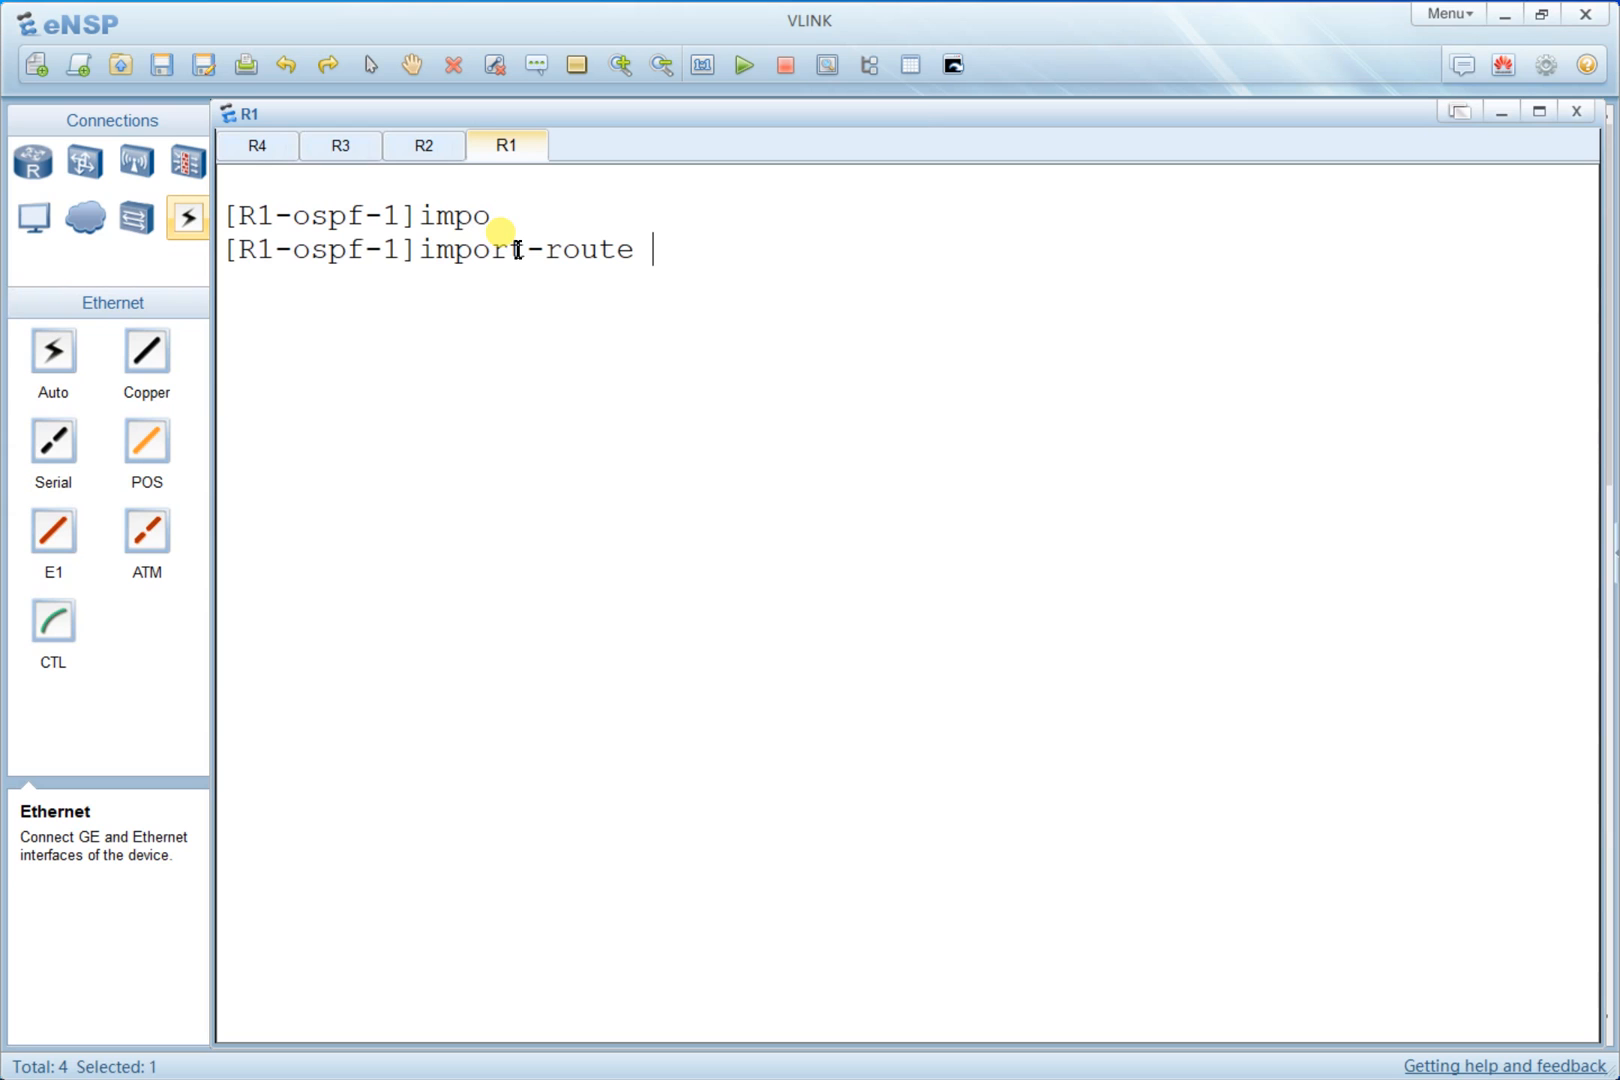
text(?)
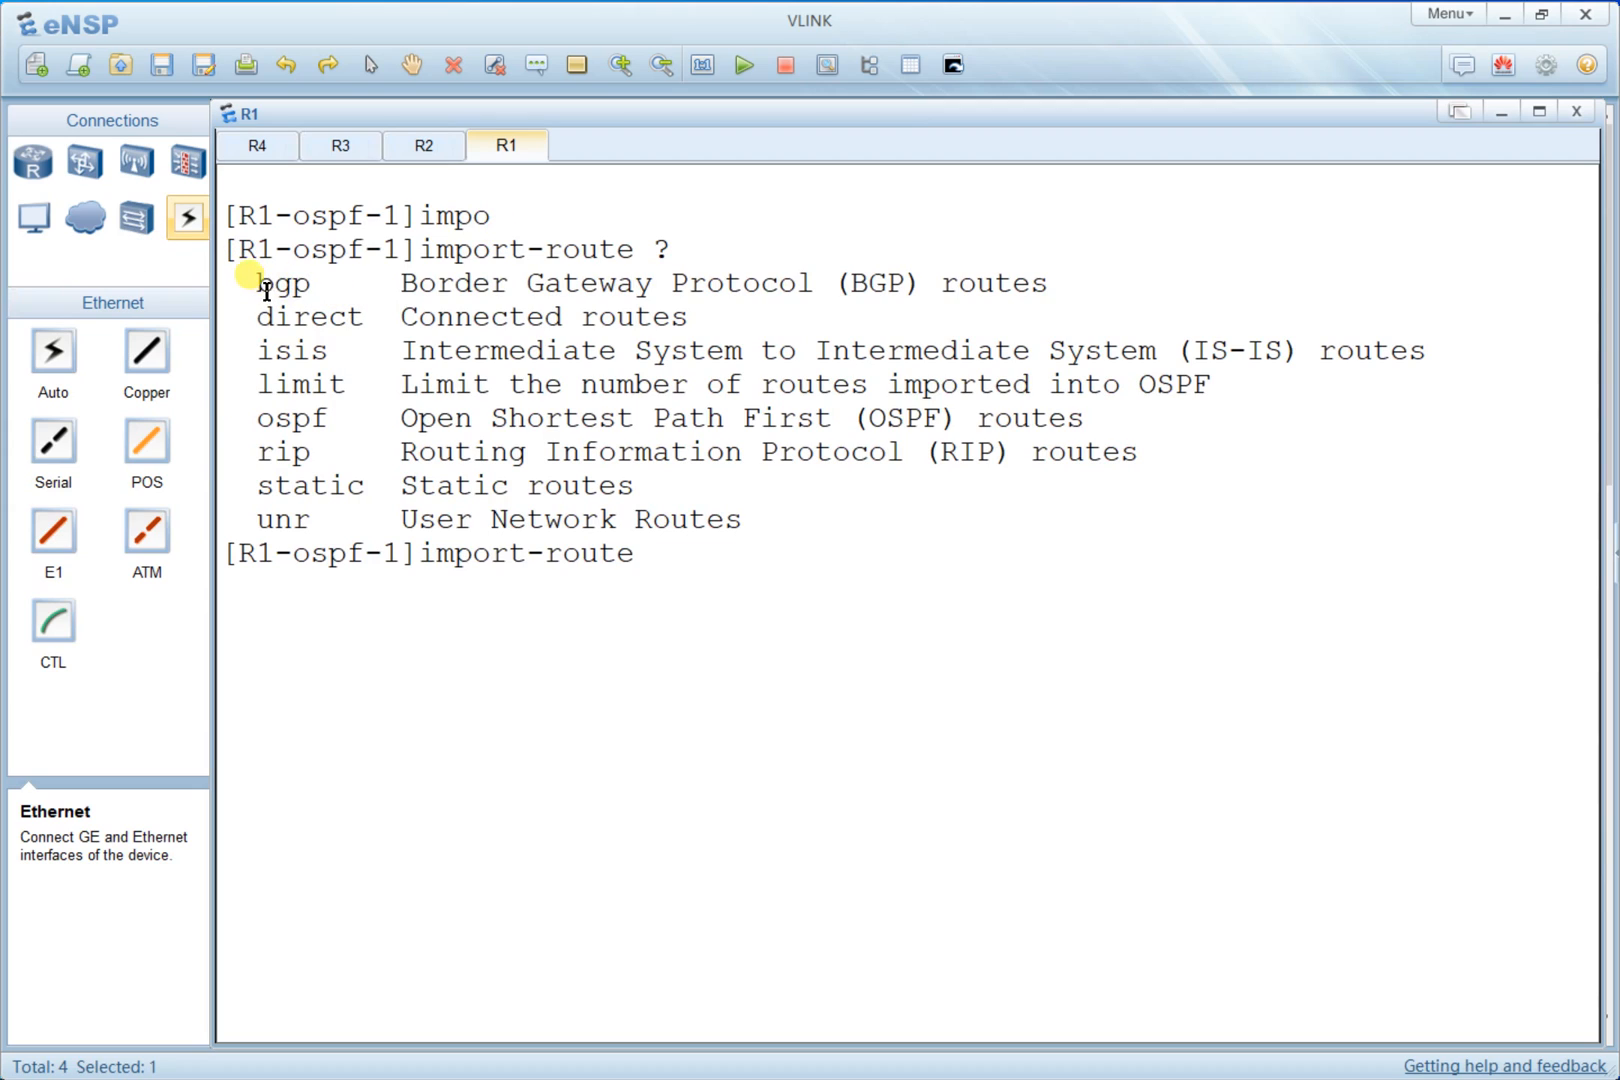
drag(262, 284, 370, 317)
mouse_move(258, 351)
mouse_down()
mouse_move(382, 352)
mouse_move(365, 317)
mouse_move(258, 317)
mouse_up()
click(810, 483)
- Import direct routes into R1's OSPF process with import-route direct, then clear the screen
text(di)
key(Tab)
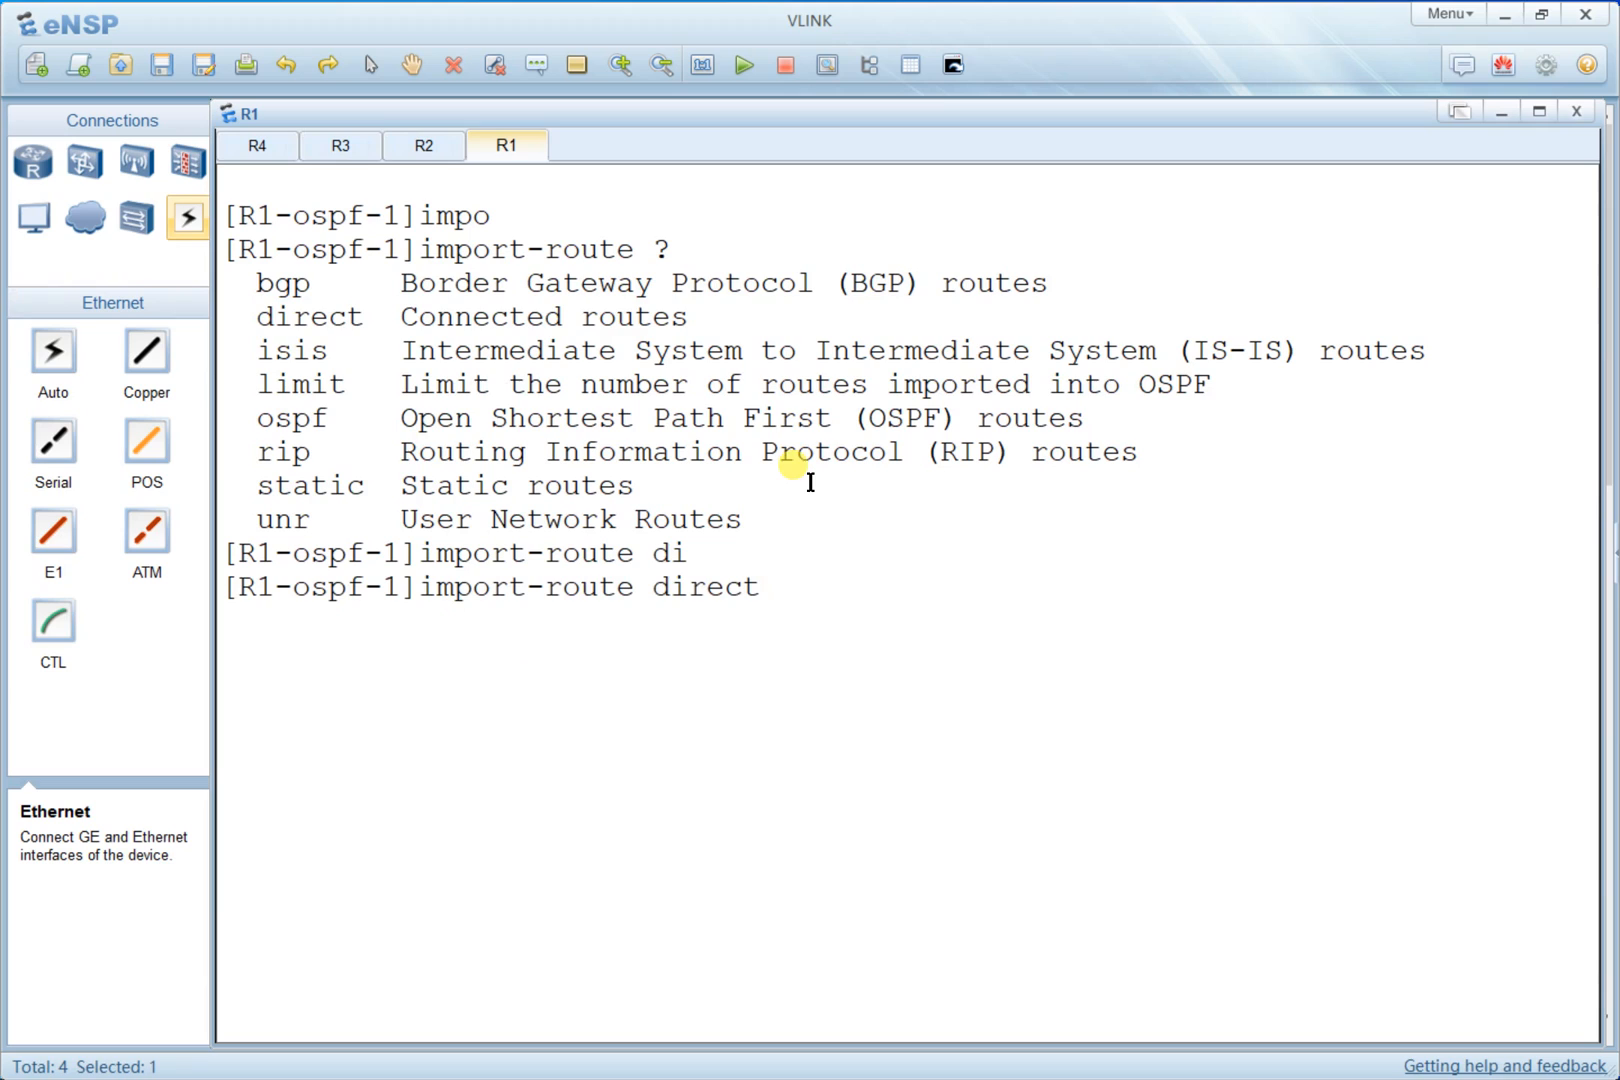
text(?)
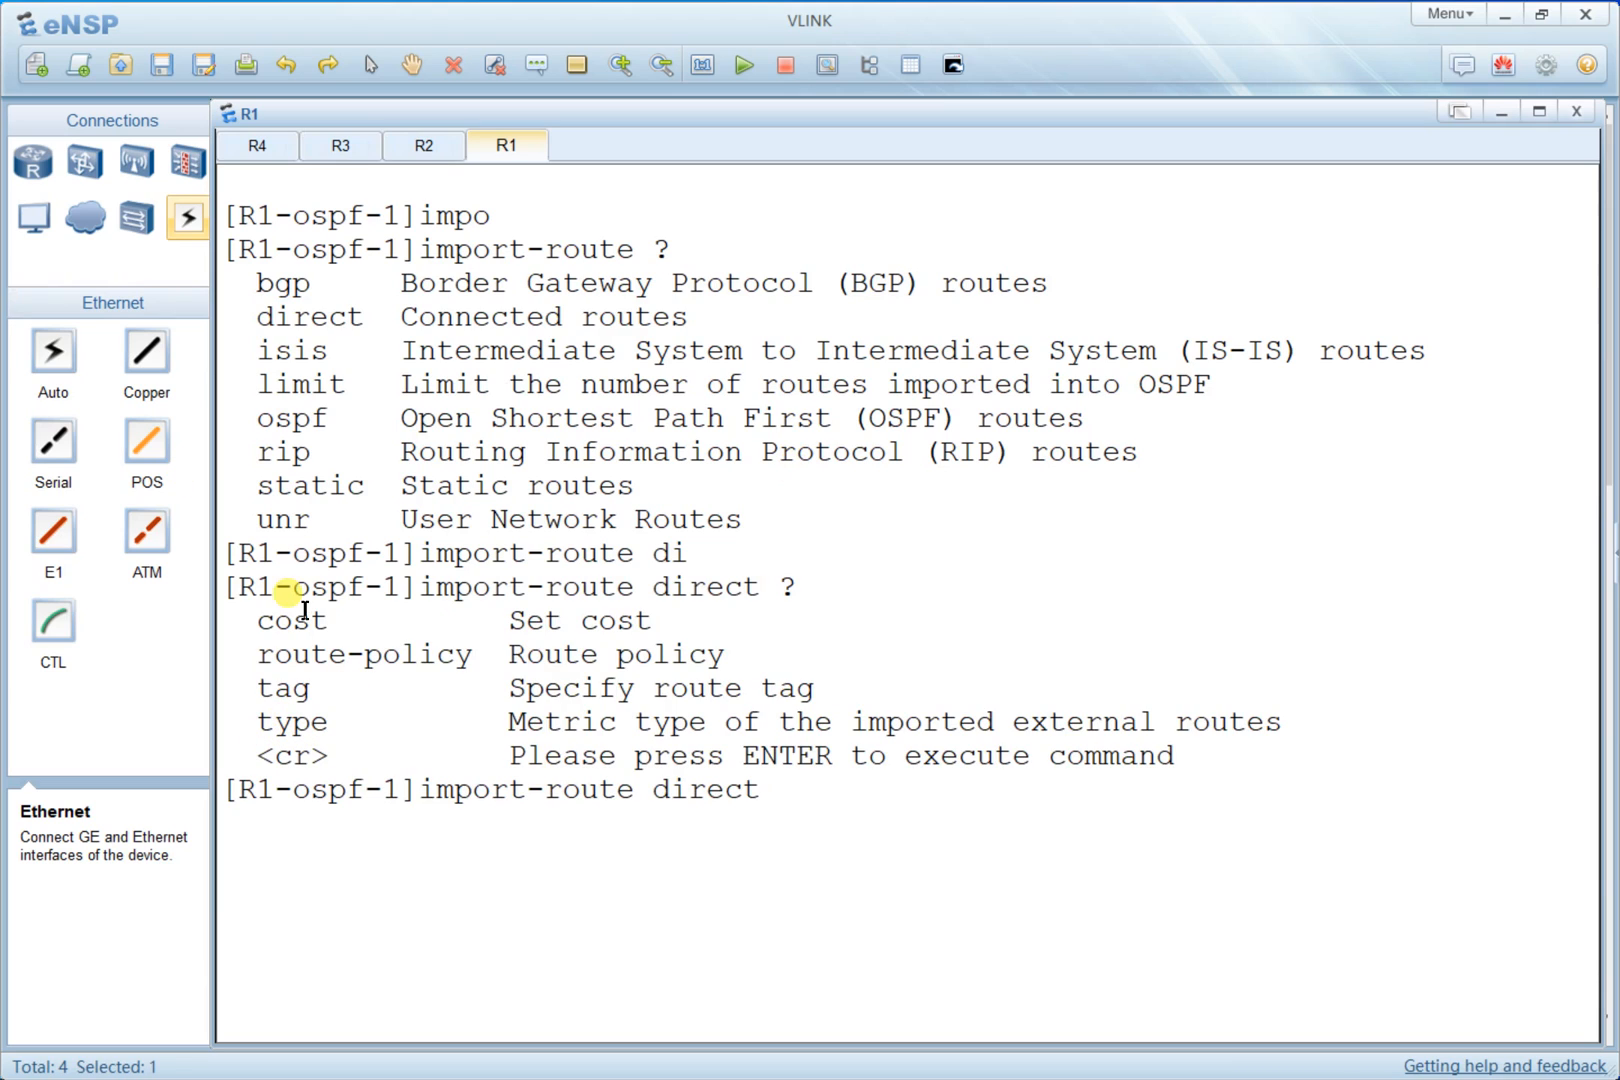
drag(290, 620, 293, 683)
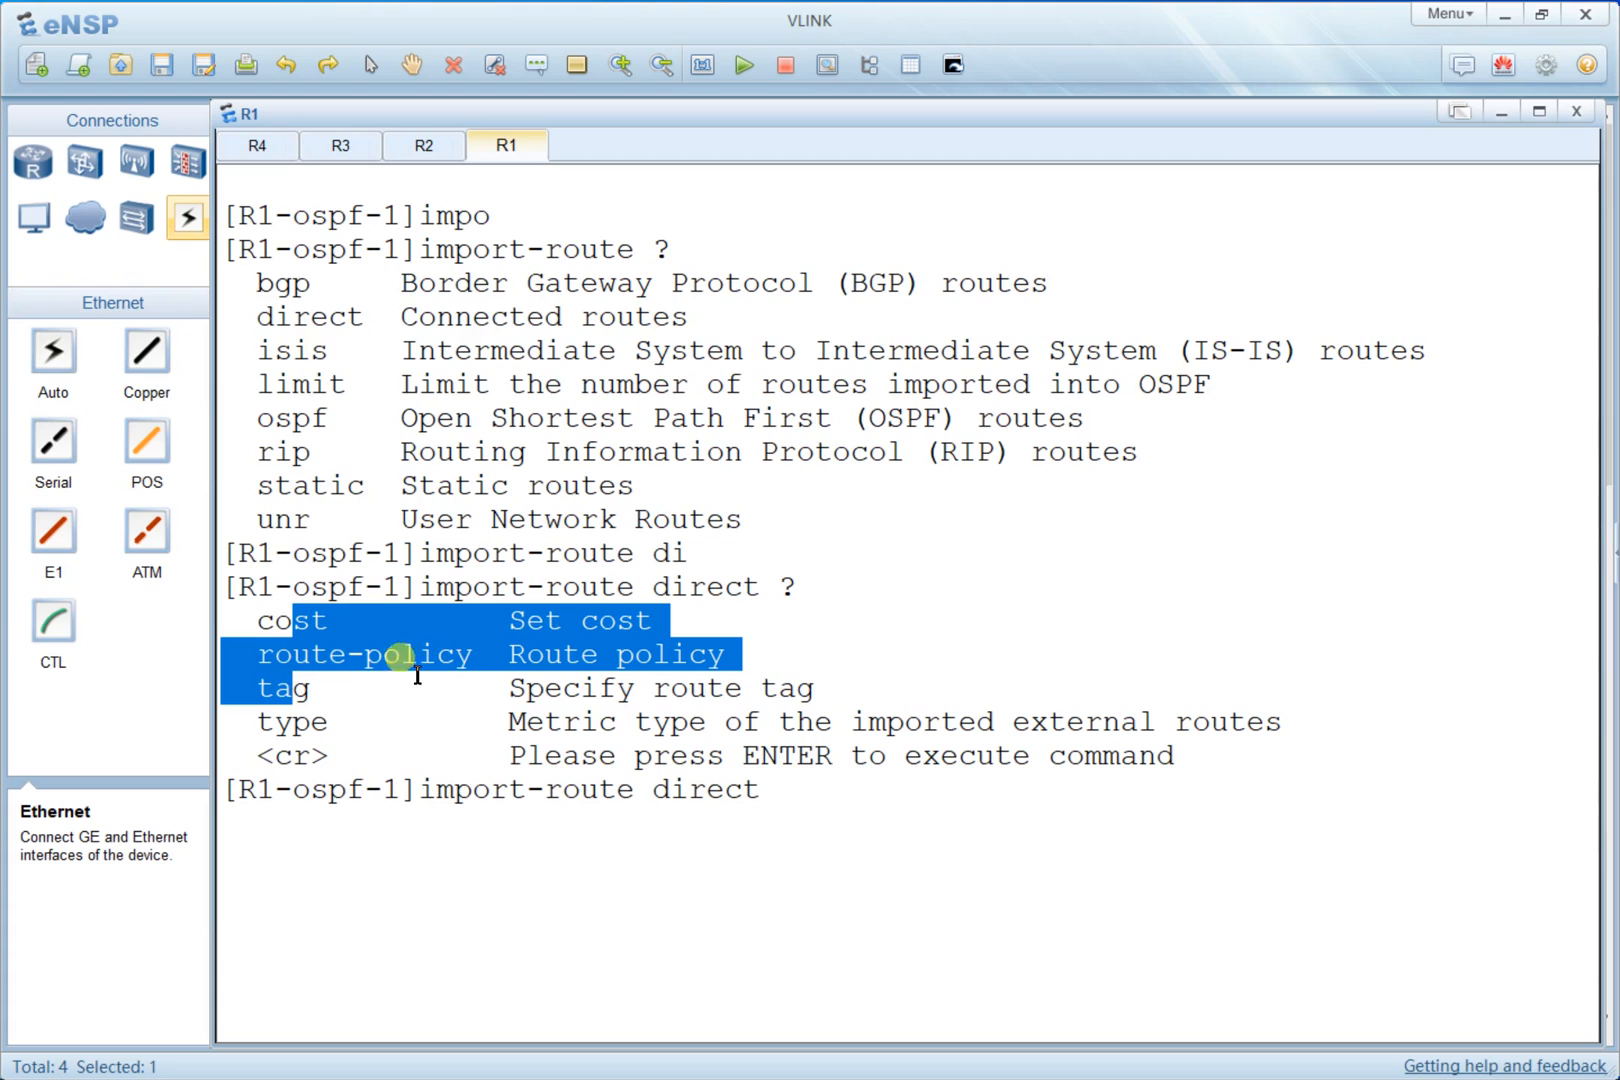
drag(401, 722, 257, 587)
click(486, 690)
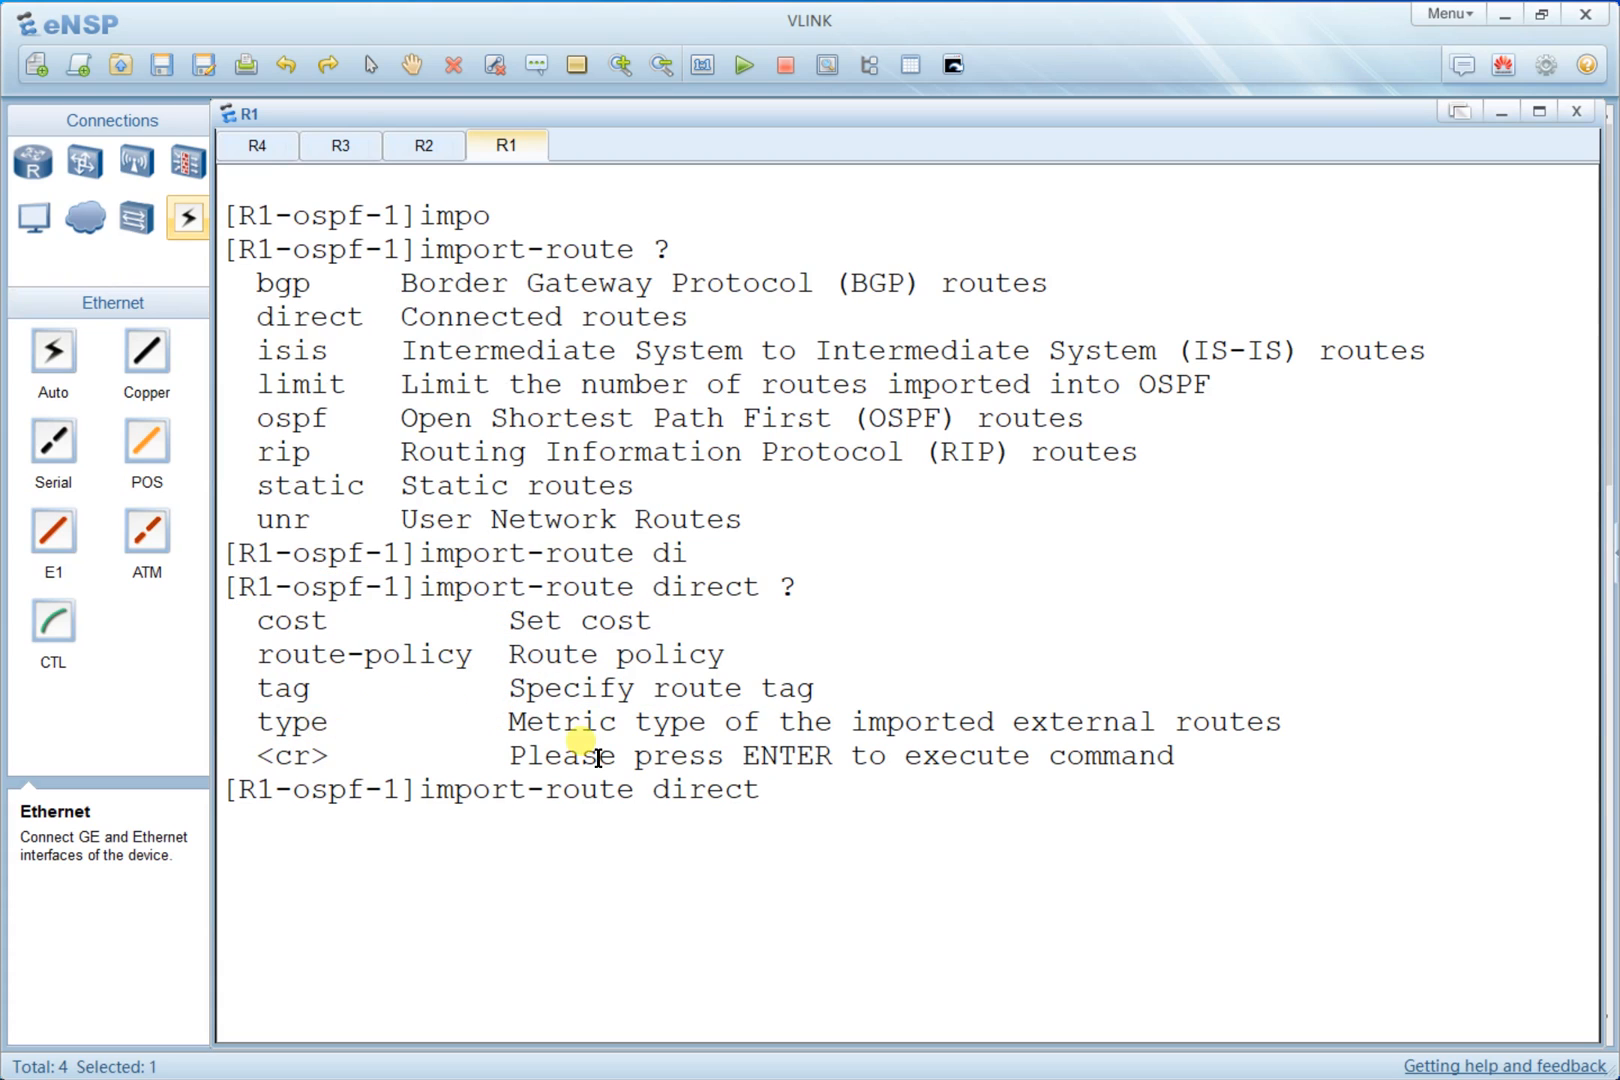
drag(330, 722, 273, 621)
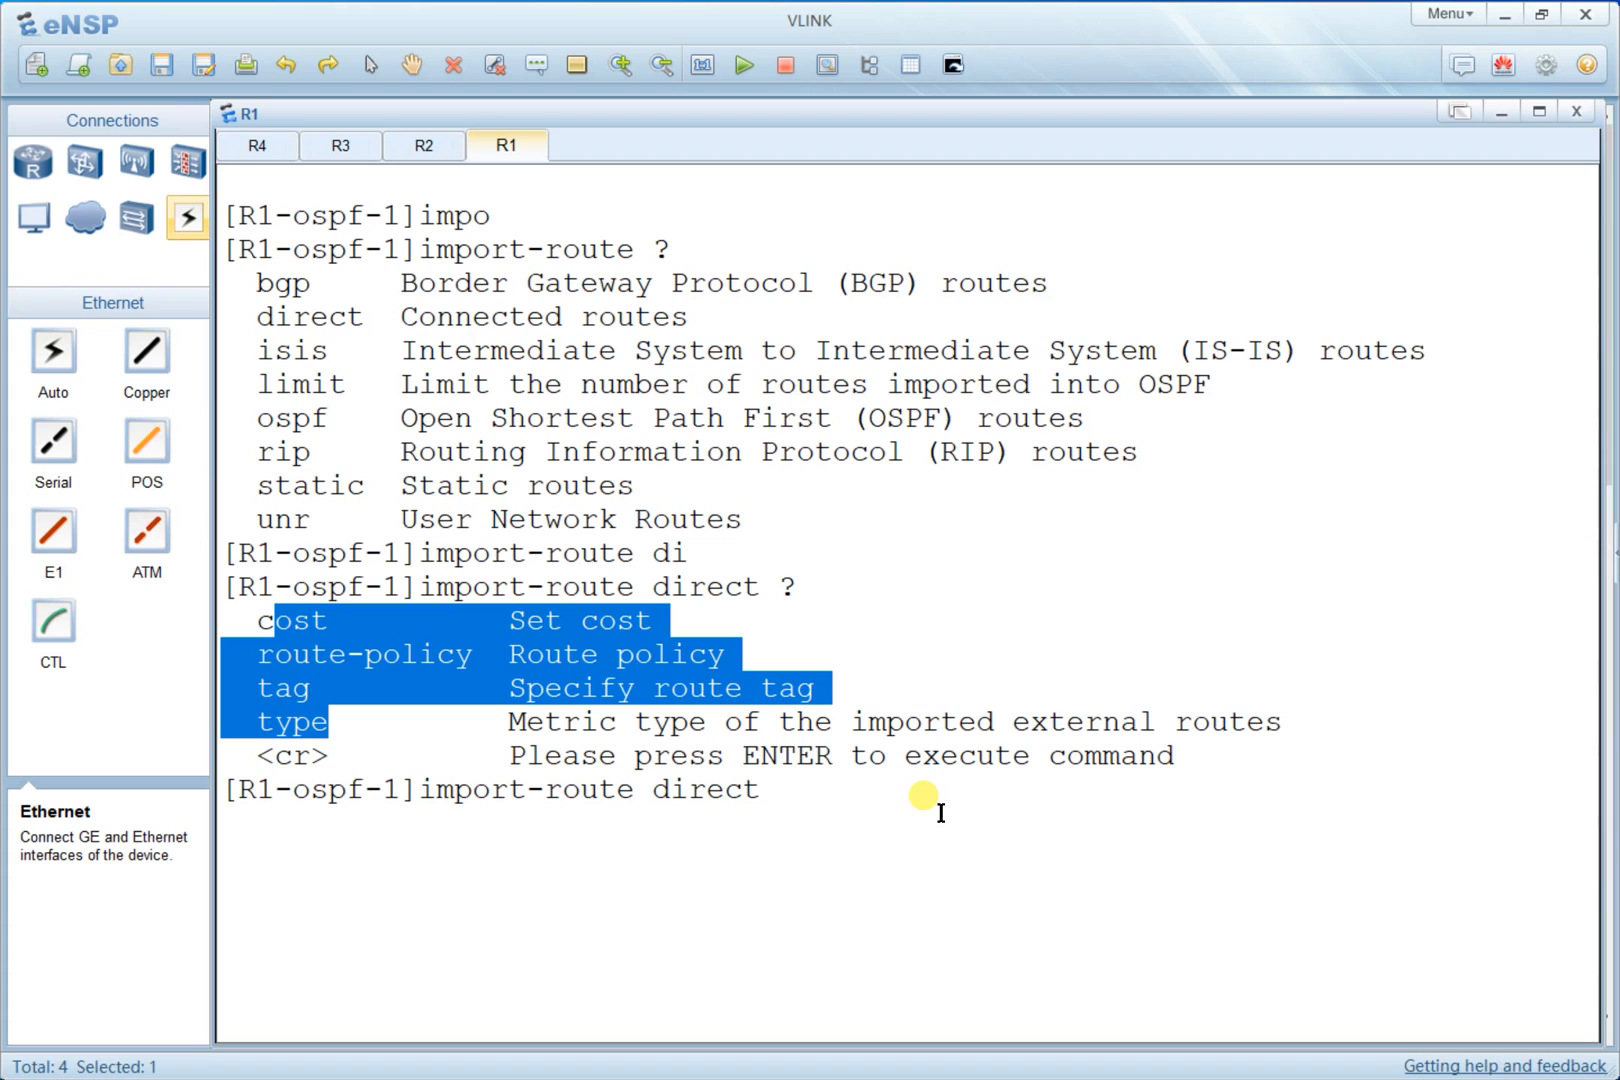
key(Return)
right_click(843, 560)
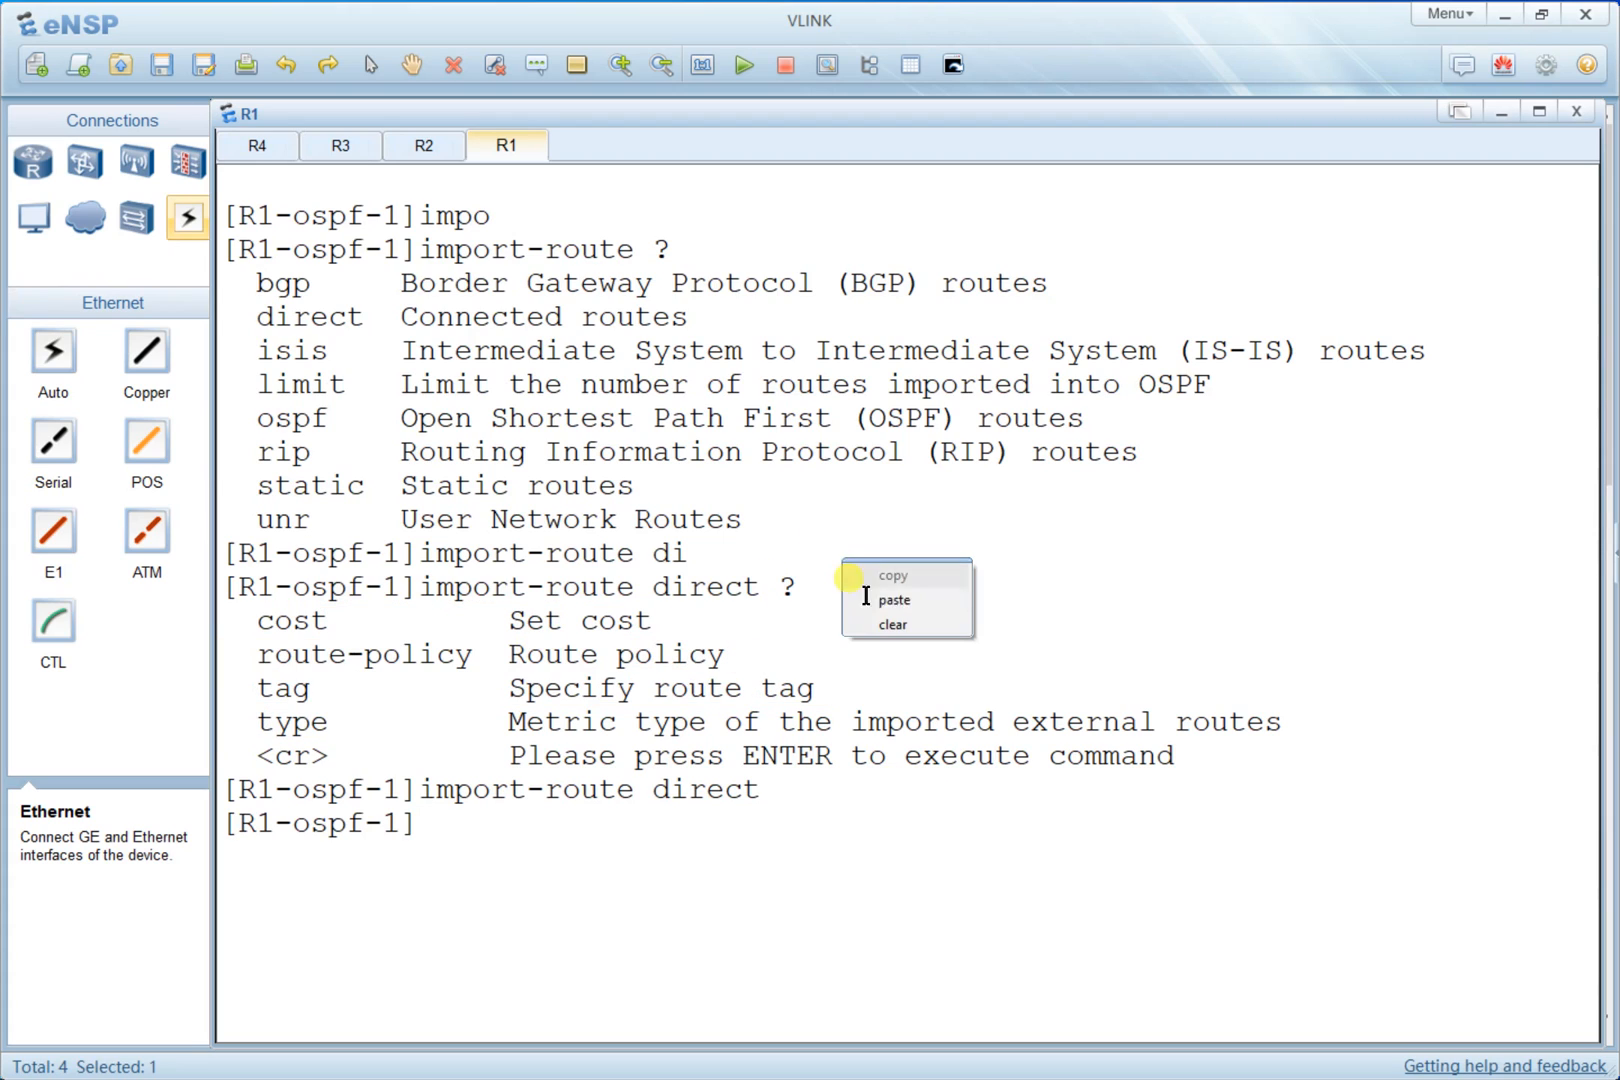
click(878, 623)
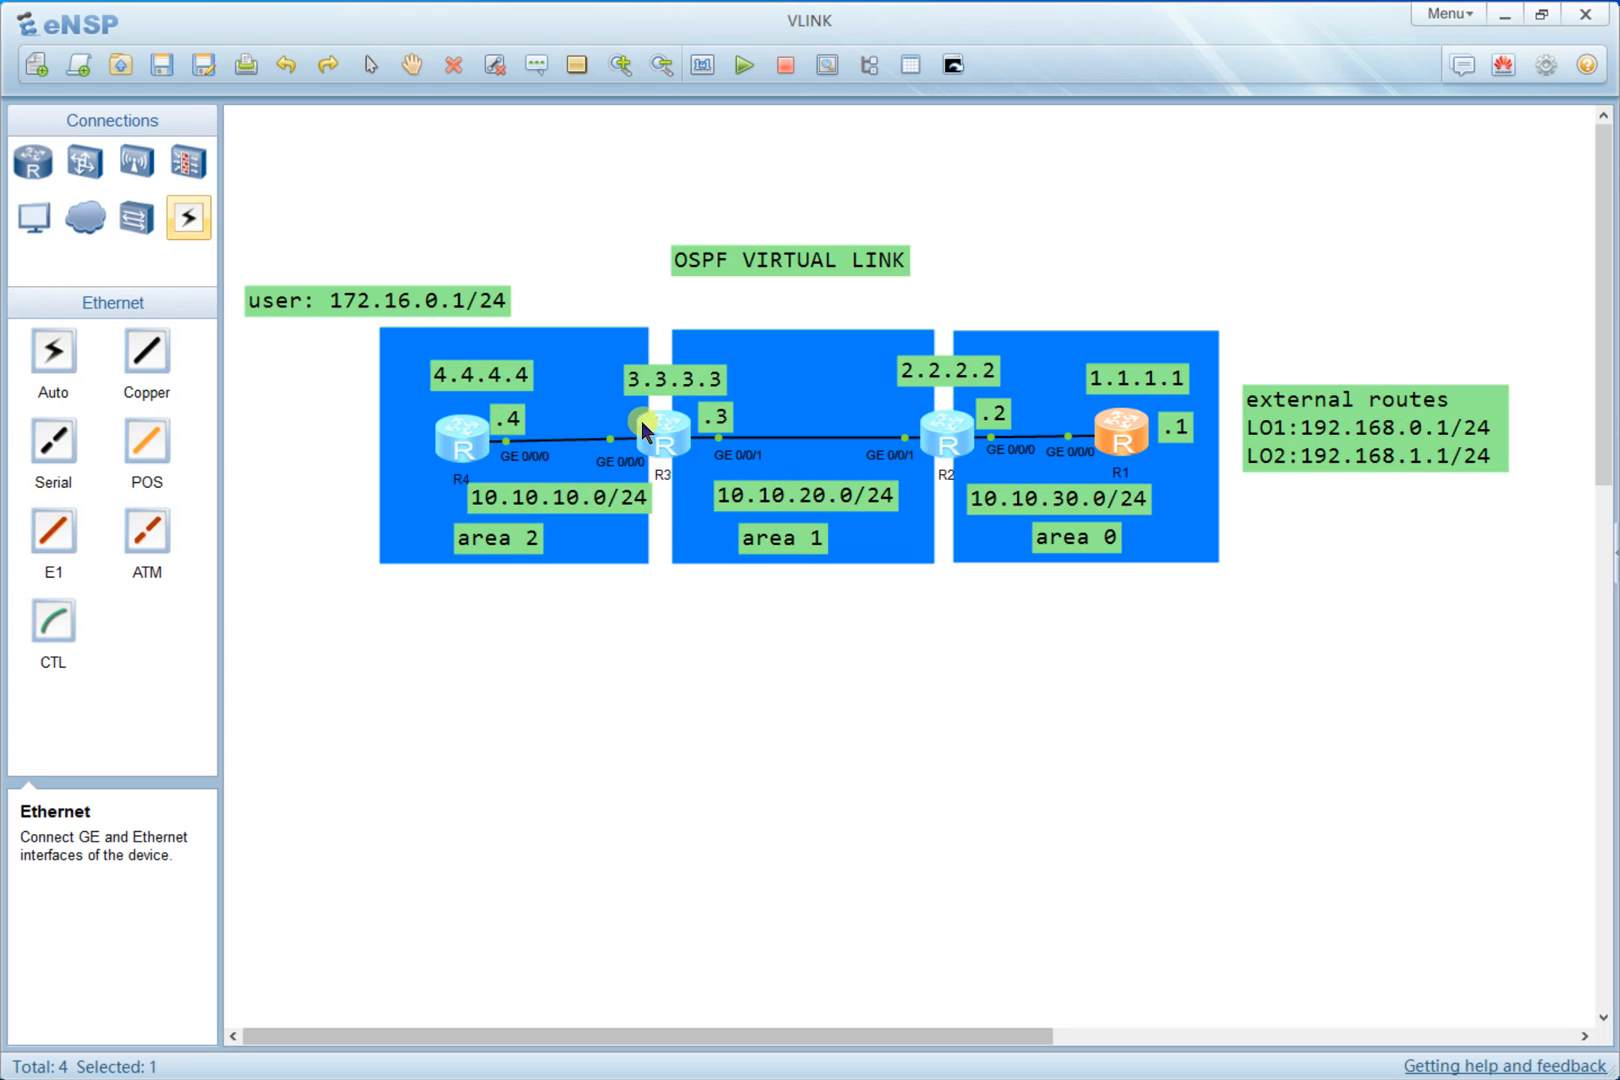
- Open R3's console, clear it, and display the full IP routing table again
double_click(660, 426)
right_click(737, 339)
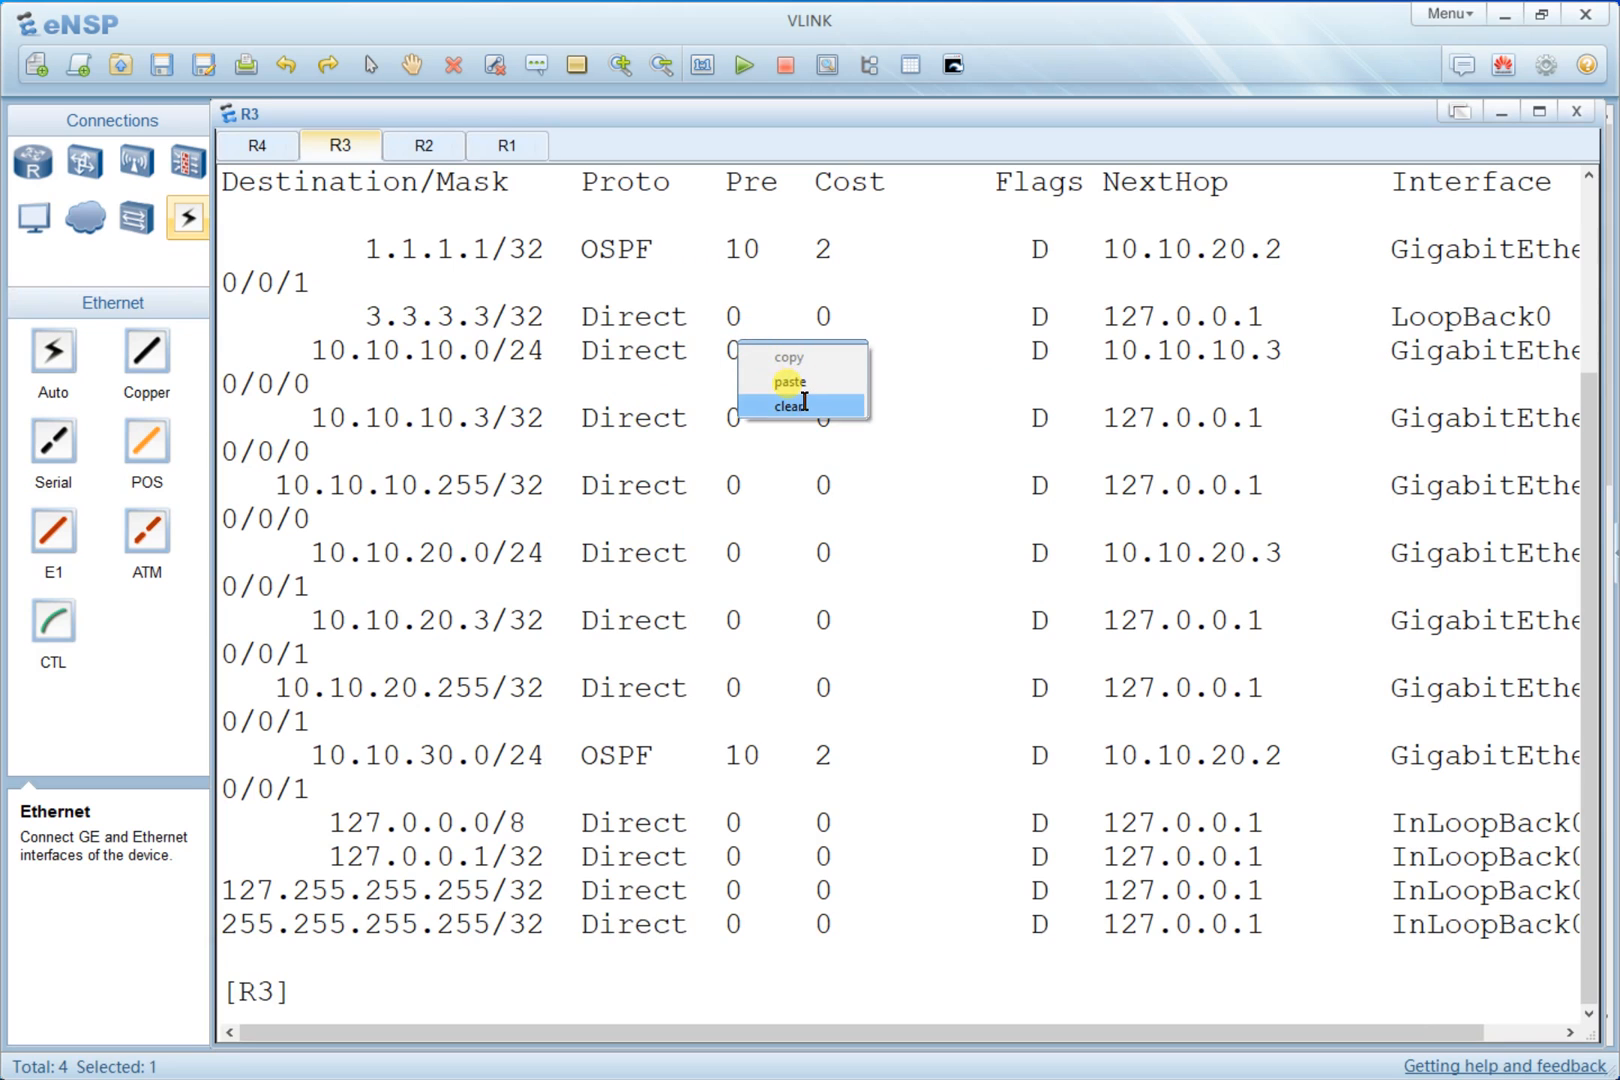
click(800, 405)
key(Return)
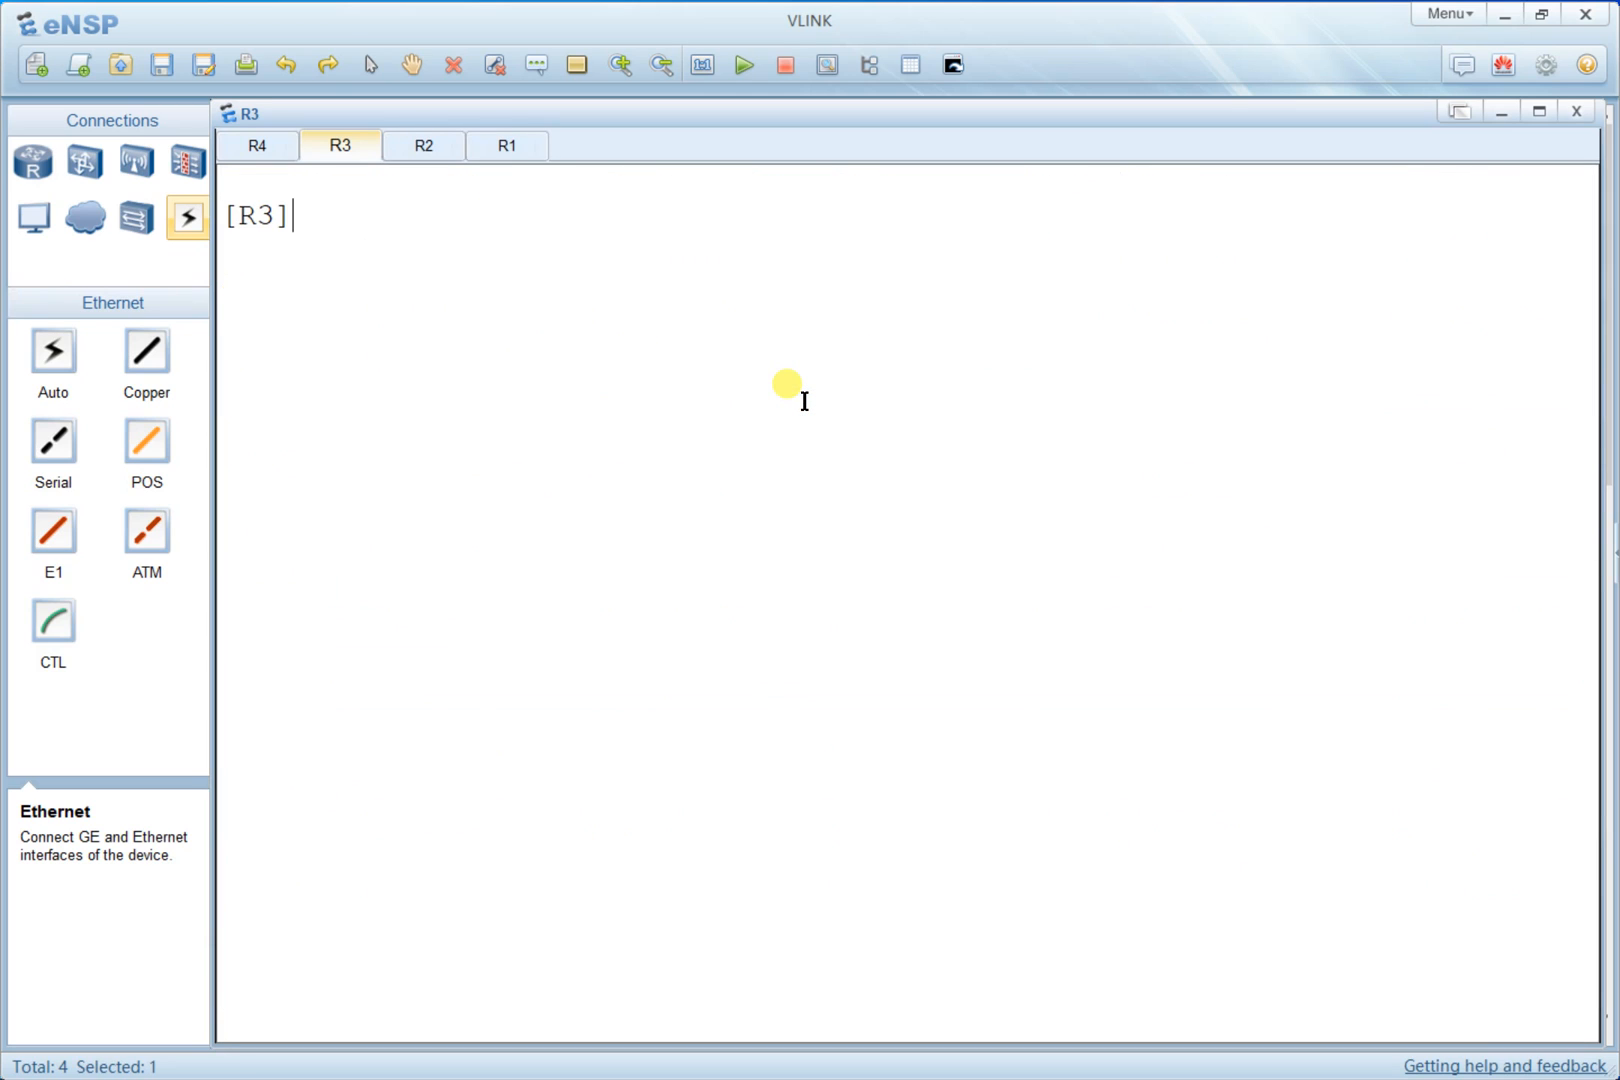
key(Up)
key(Return)
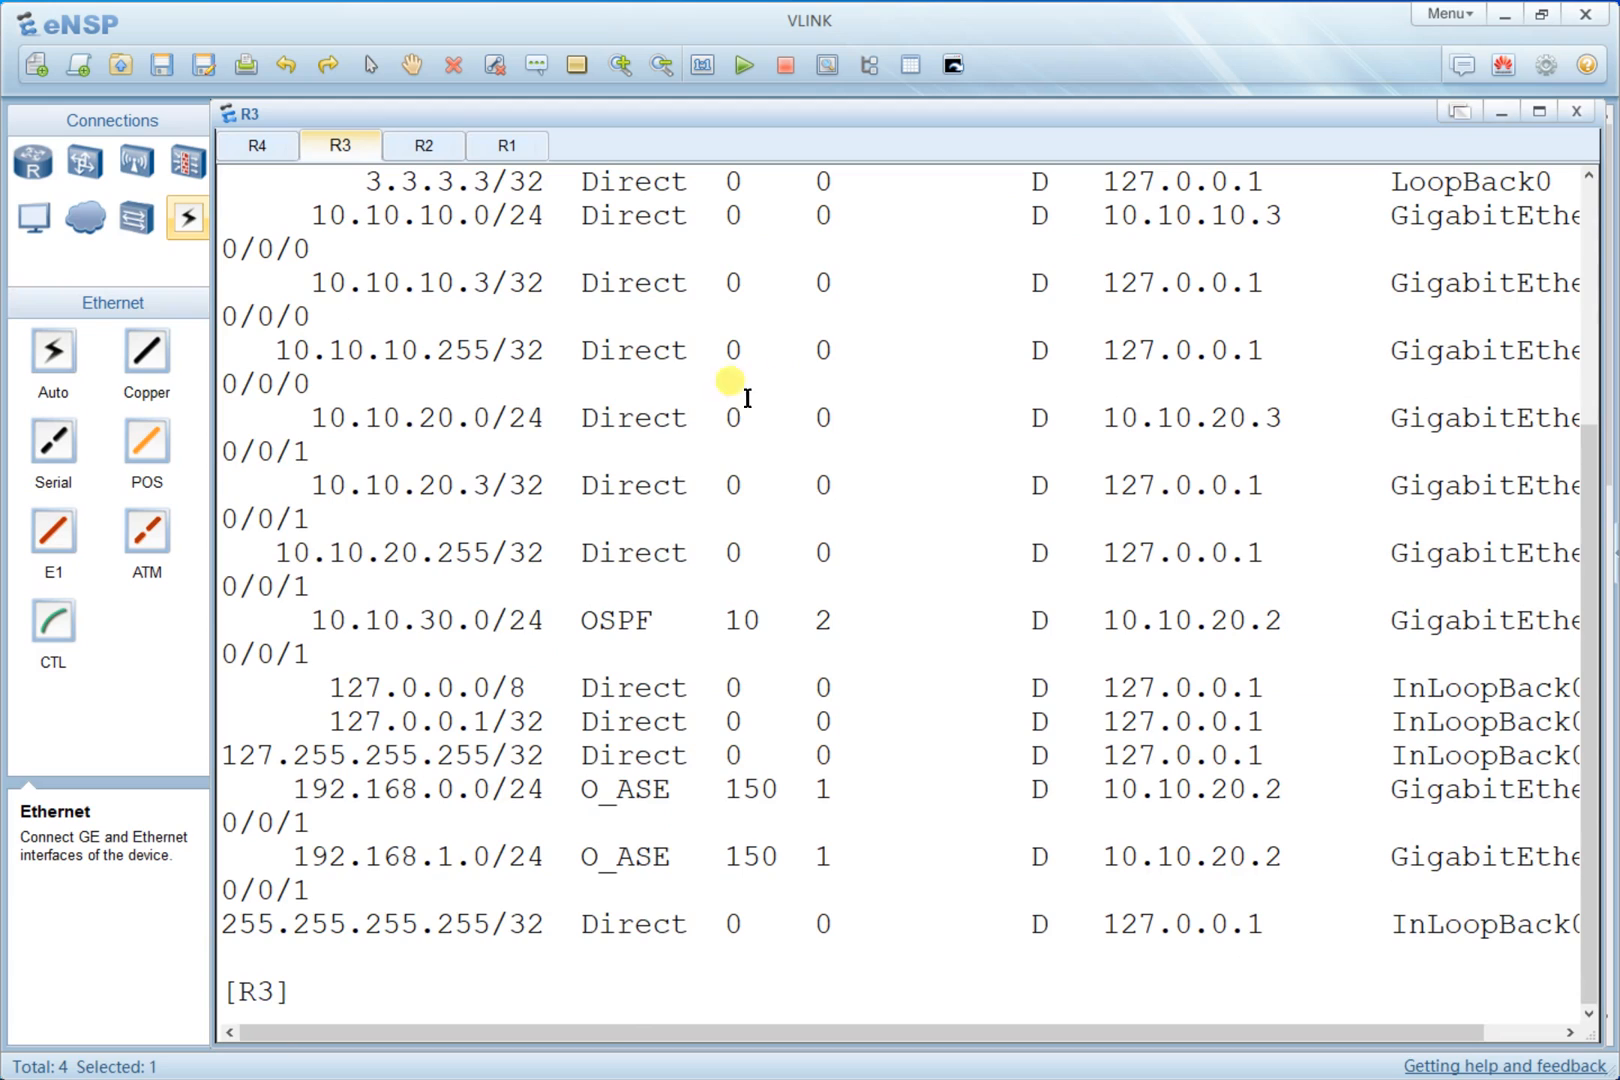
- Highlight the prefix, protocol and preference of the 192.168.0.0/24 and 192.168.1.0/24 routes in R3's table
drag(312, 790, 472, 790)
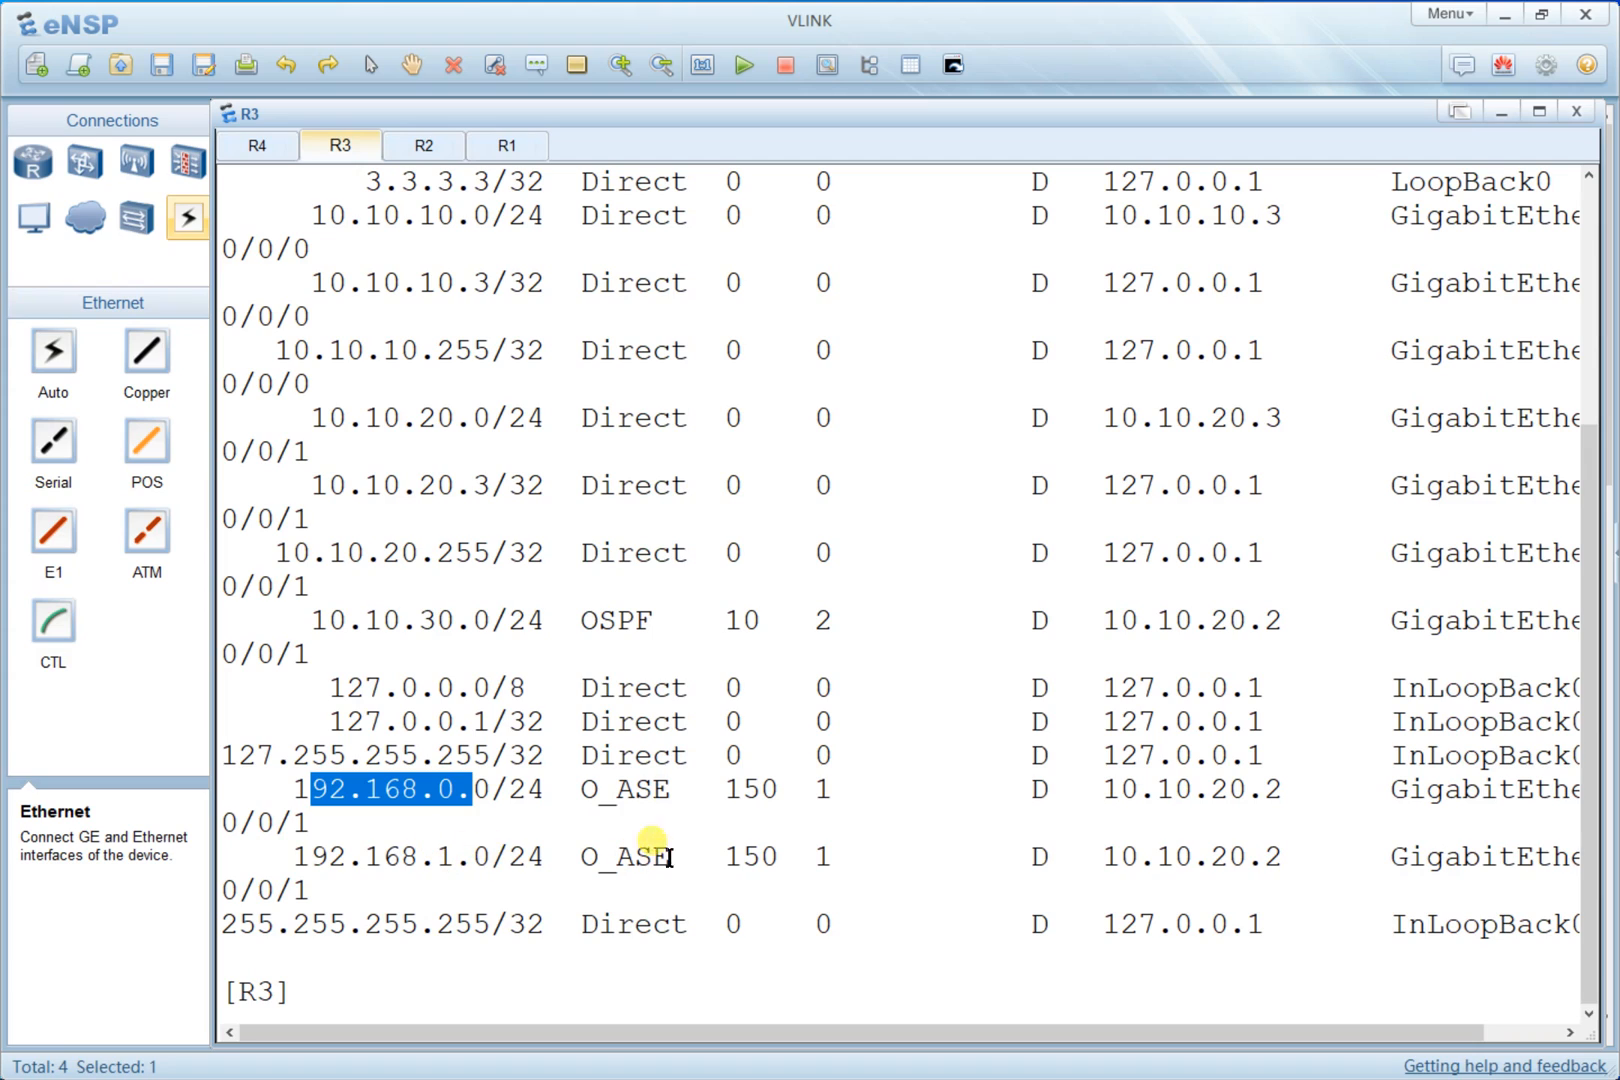
drag(670, 790, 569, 791)
drag(706, 857, 652, 857)
drag(782, 790, 732, 786)
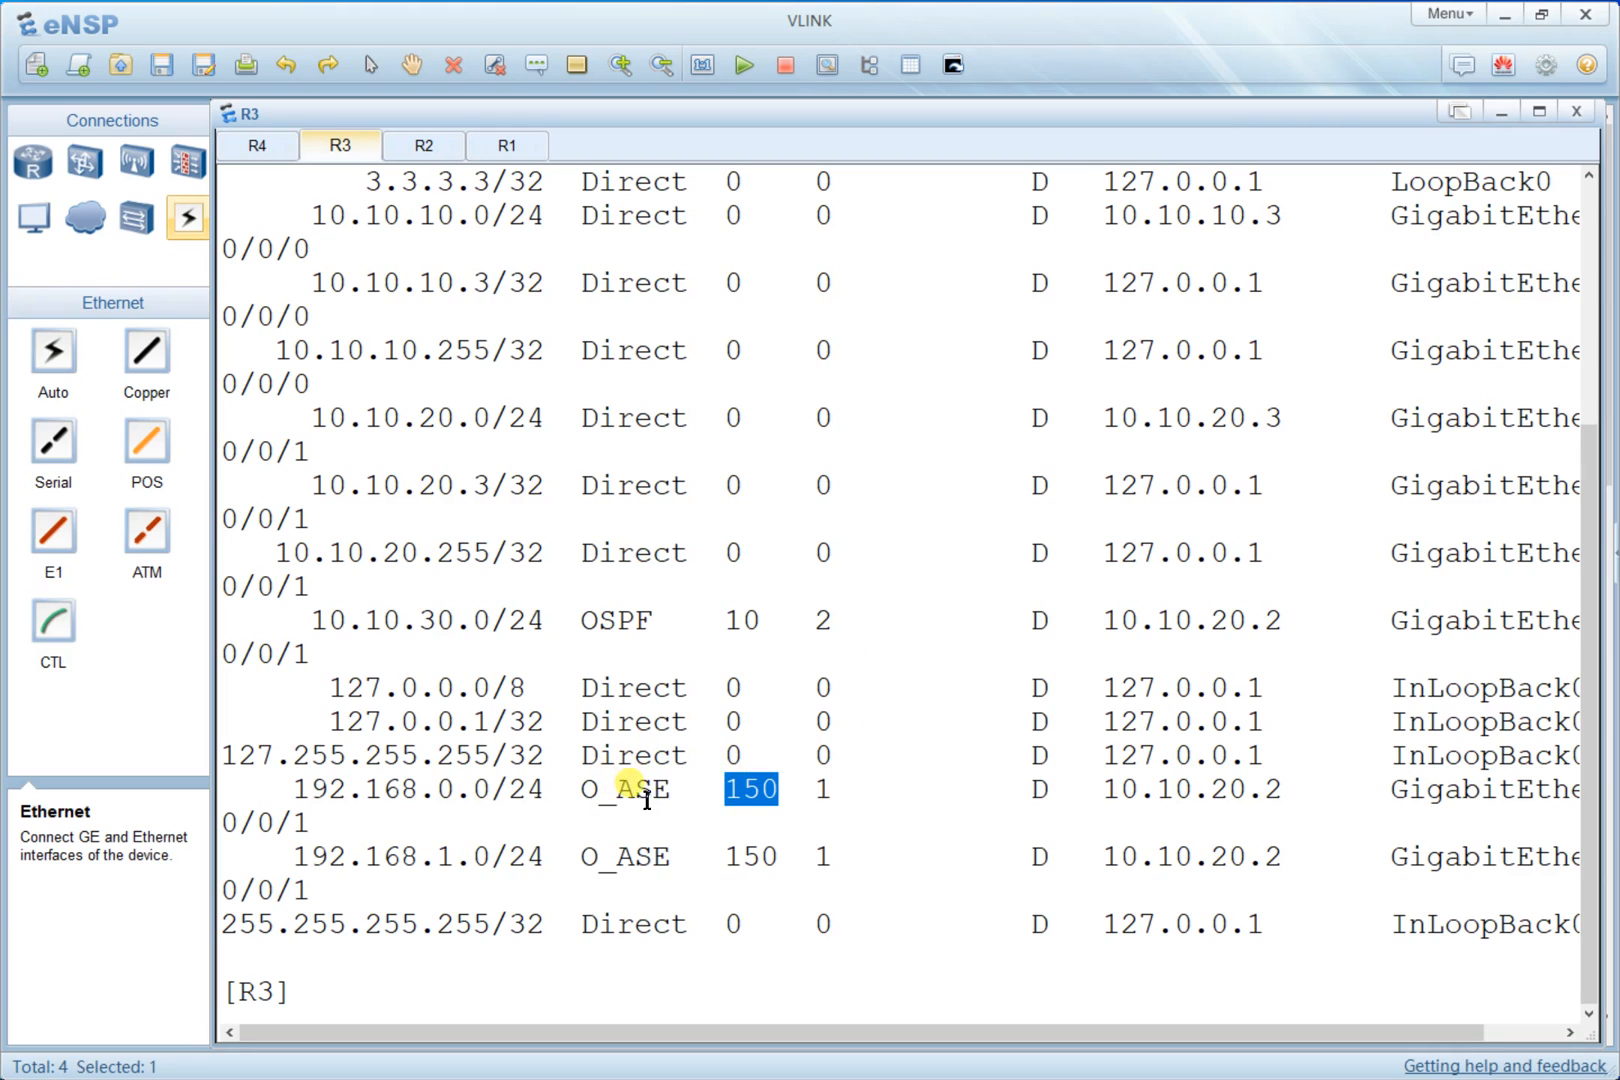
drag(672, 790, 590, 789)
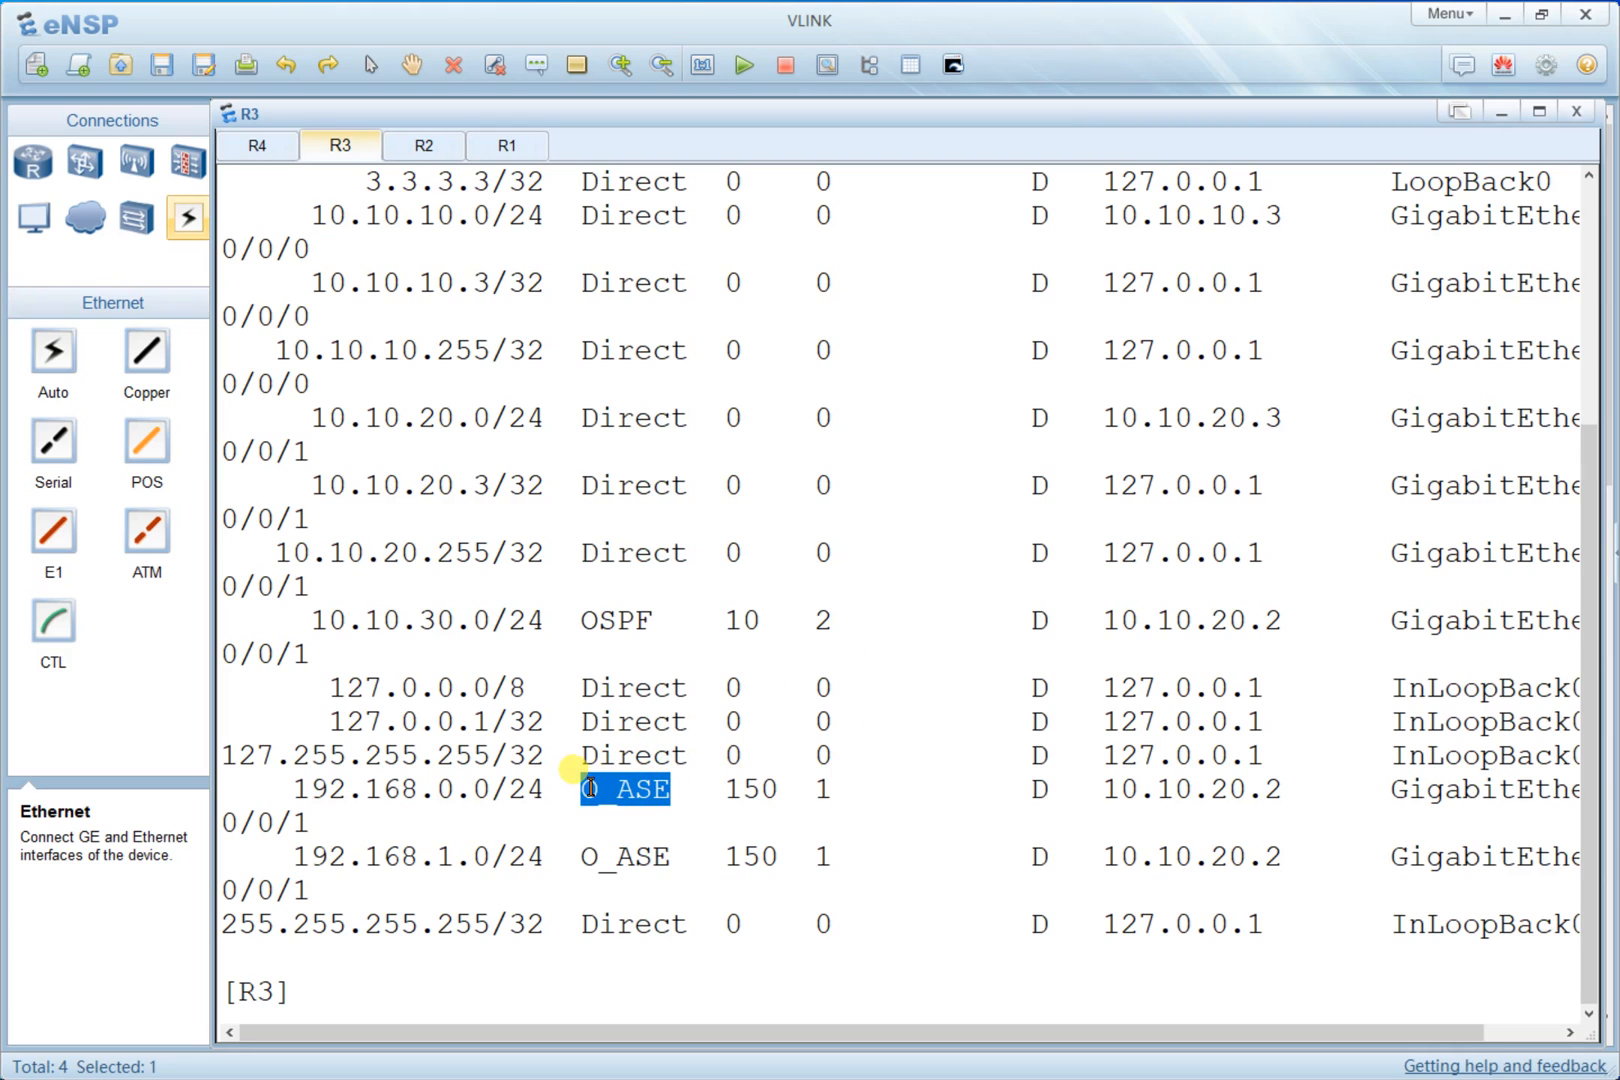
click(765, 790)
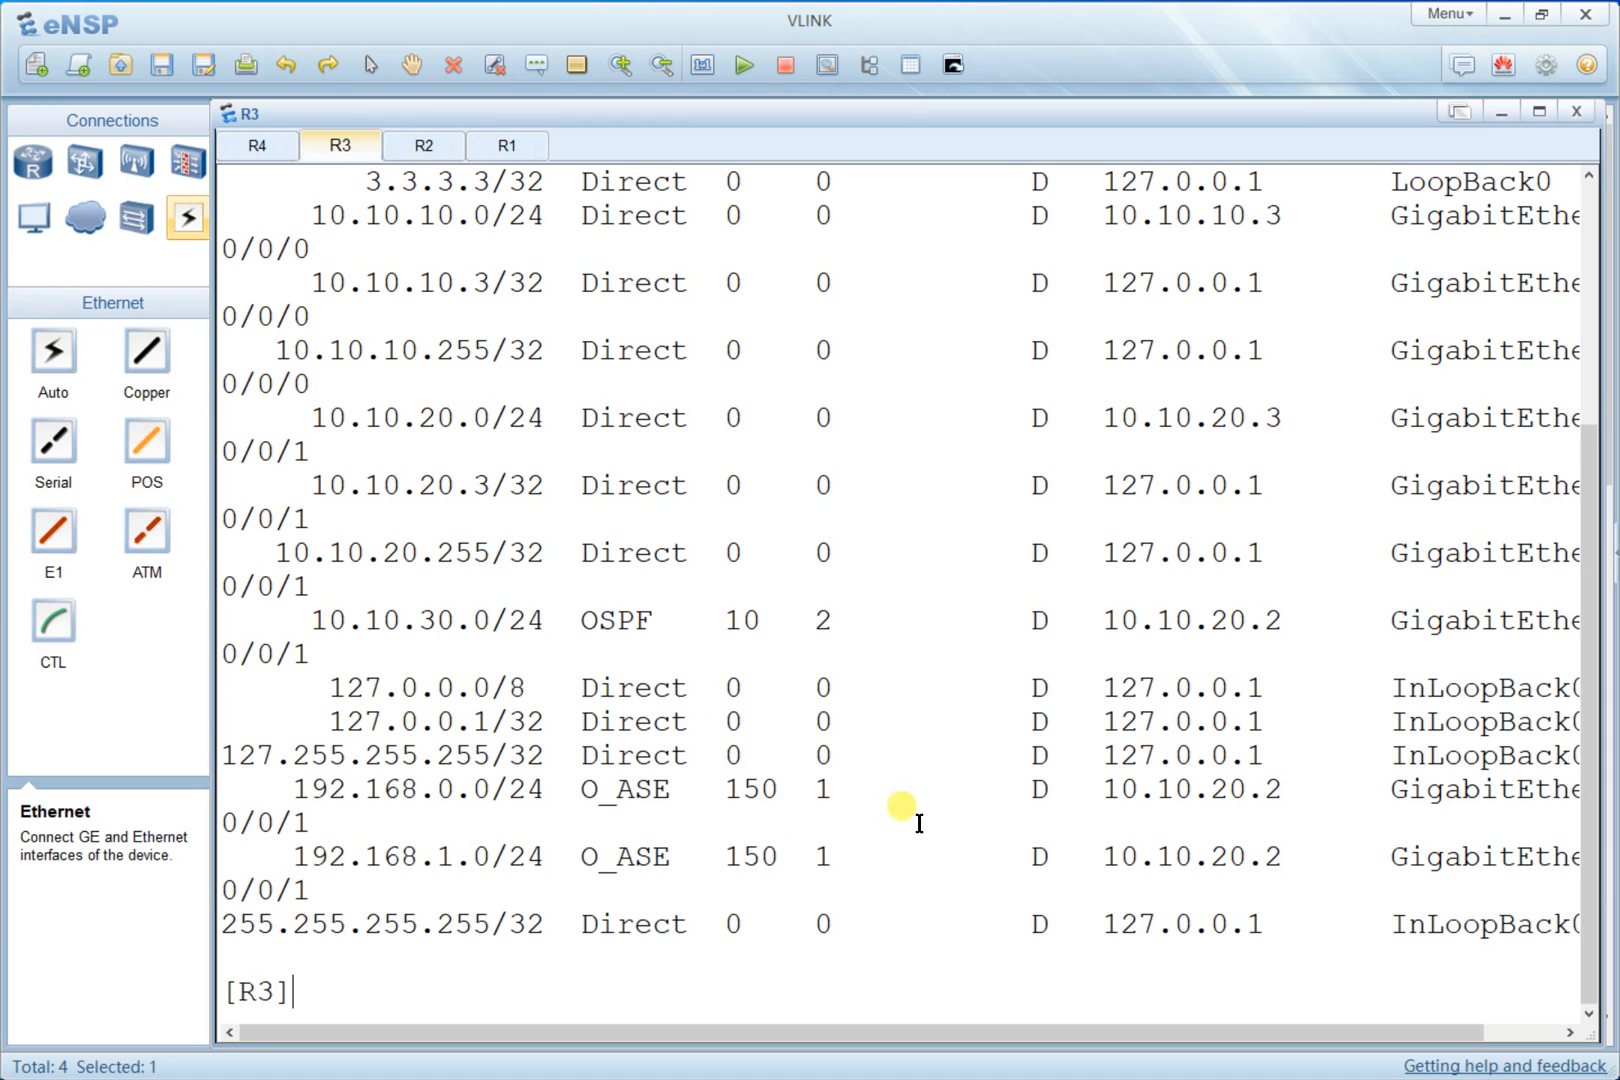
- Clear R3's screen and display its routing table filtered by protocol ospf
scroll(930, 819, up, 4)
right_click(630, 470)
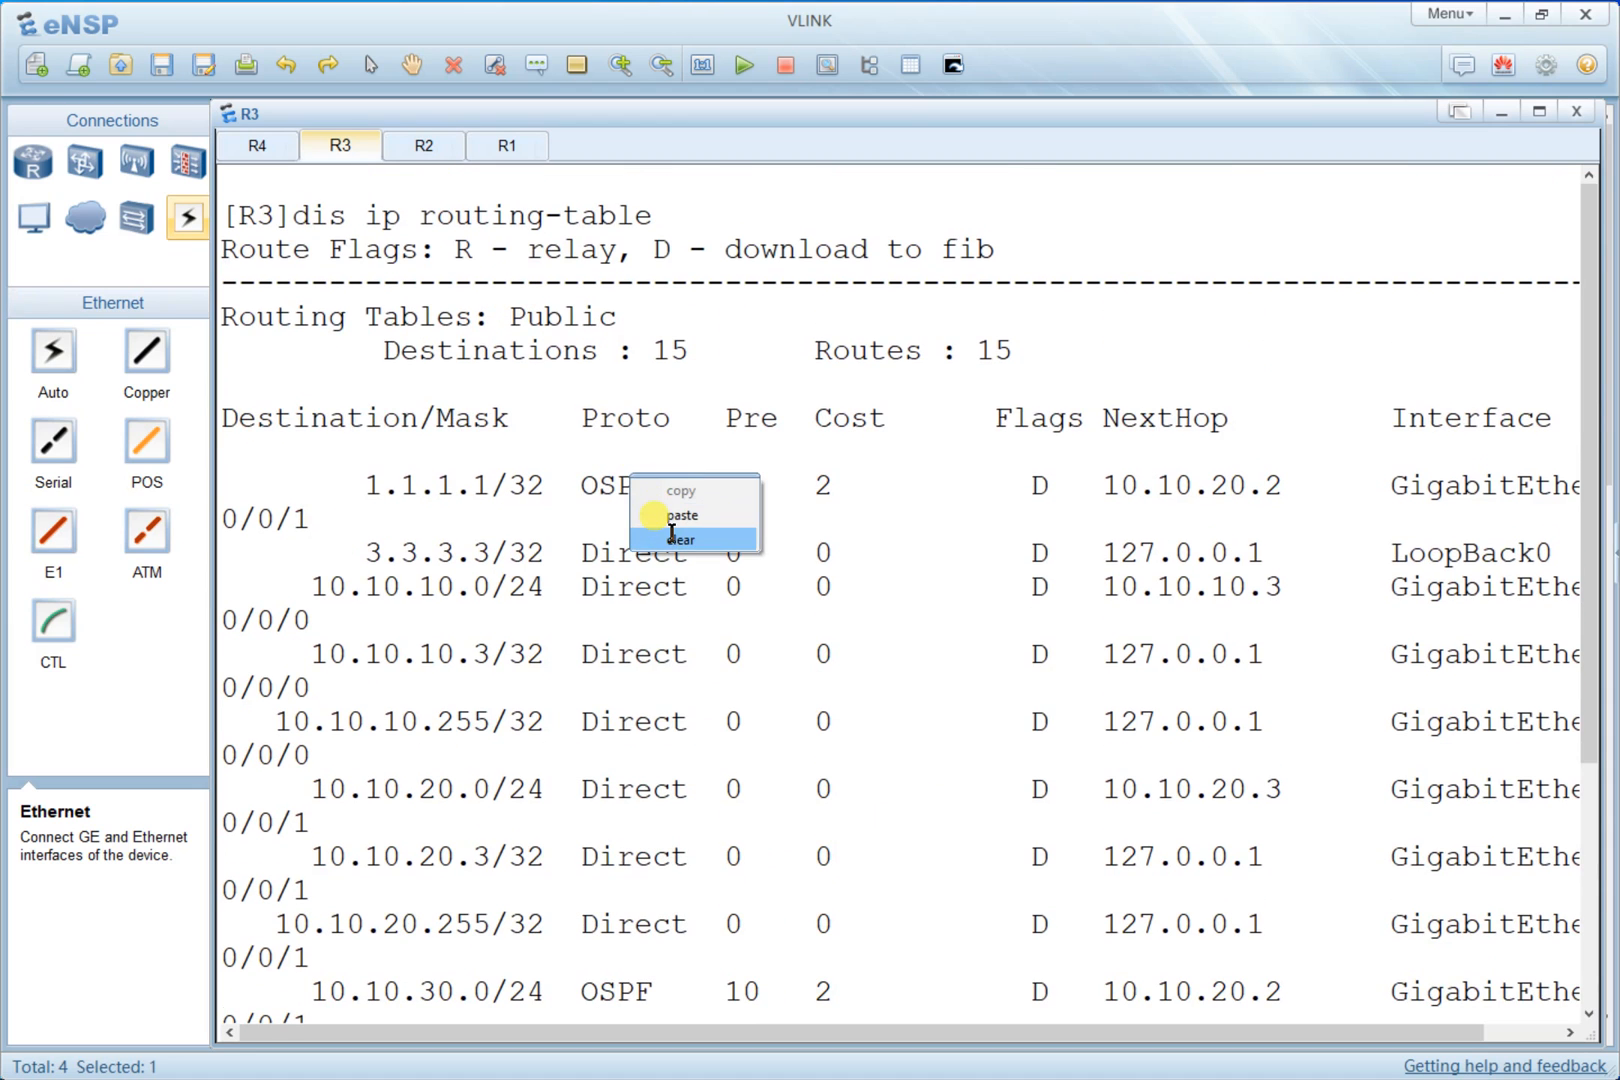
click(672, 540)
key(Return)
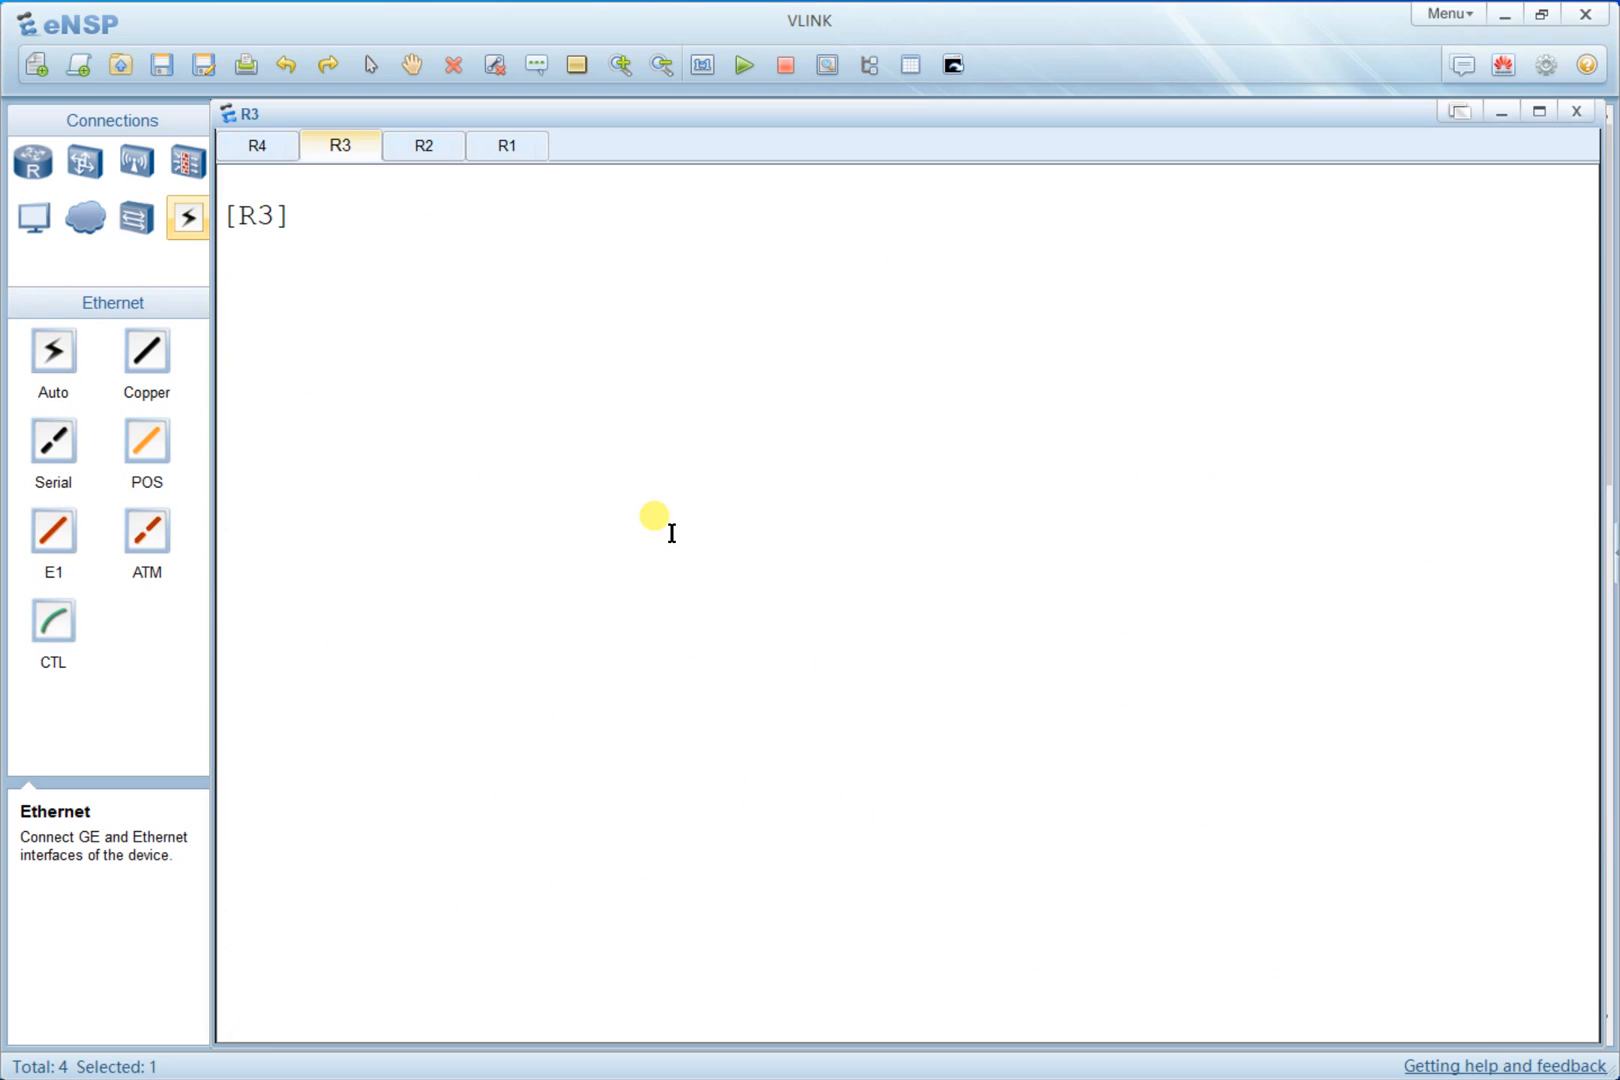
key(Up)
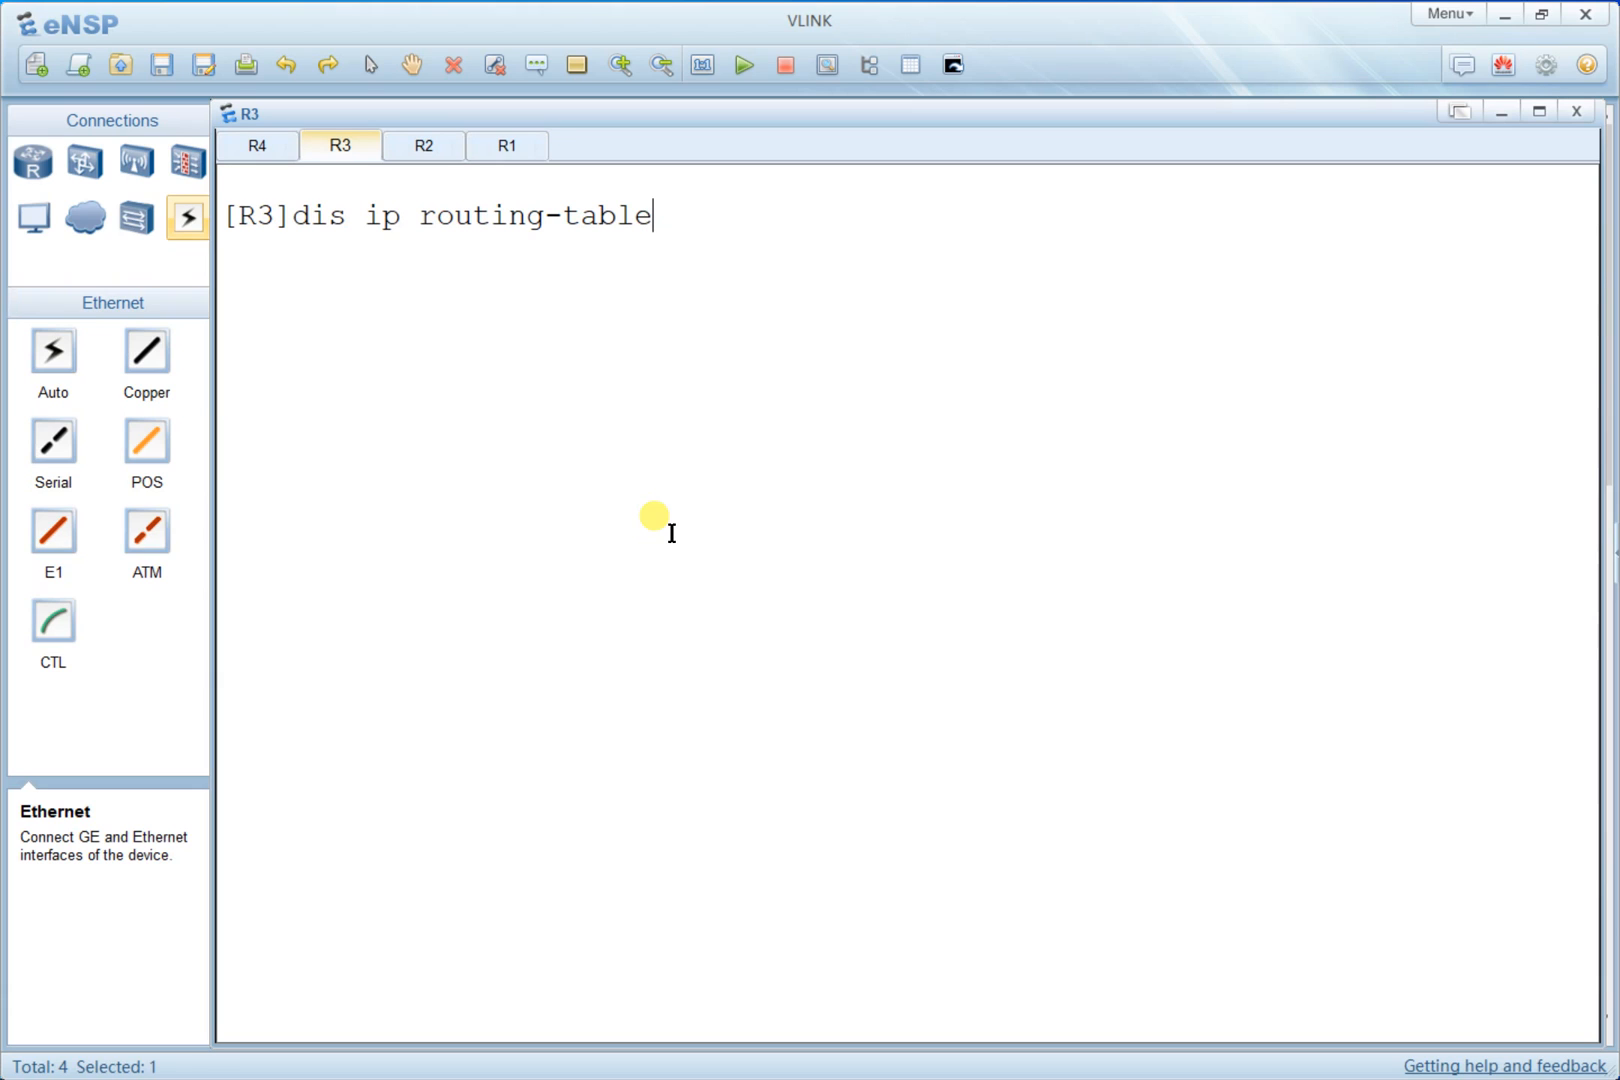
text(pro)
key(Tab)
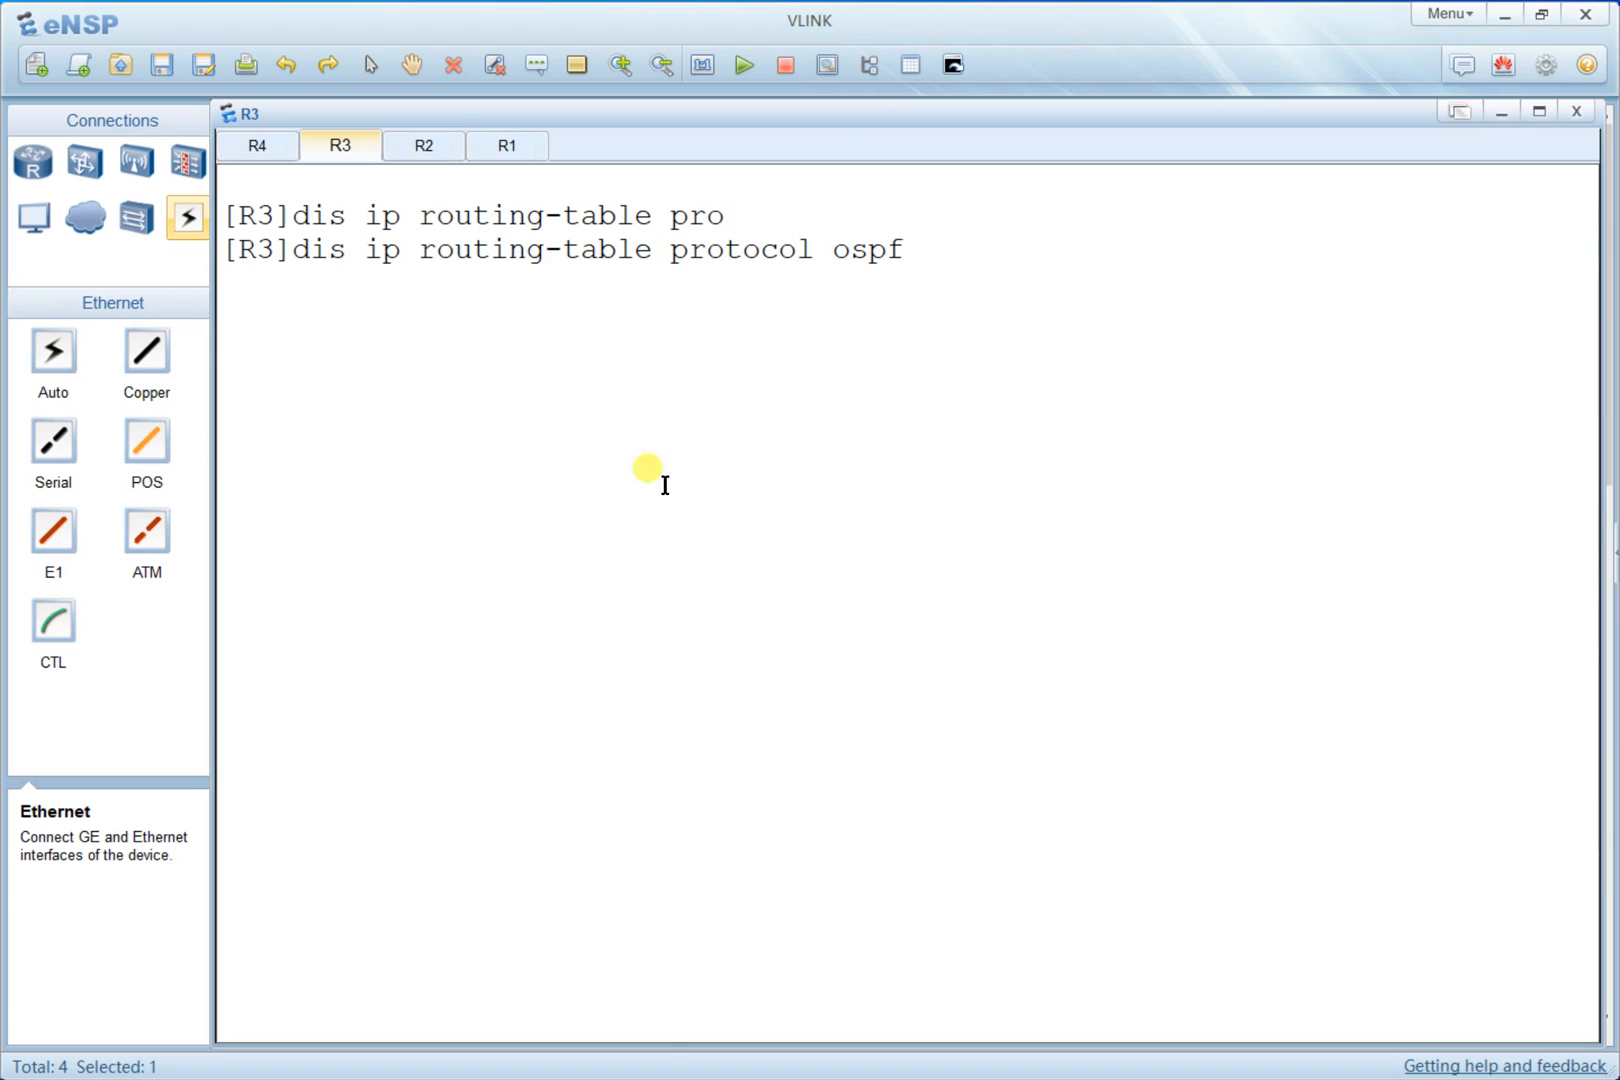
drag(920, 260, 843, 248)
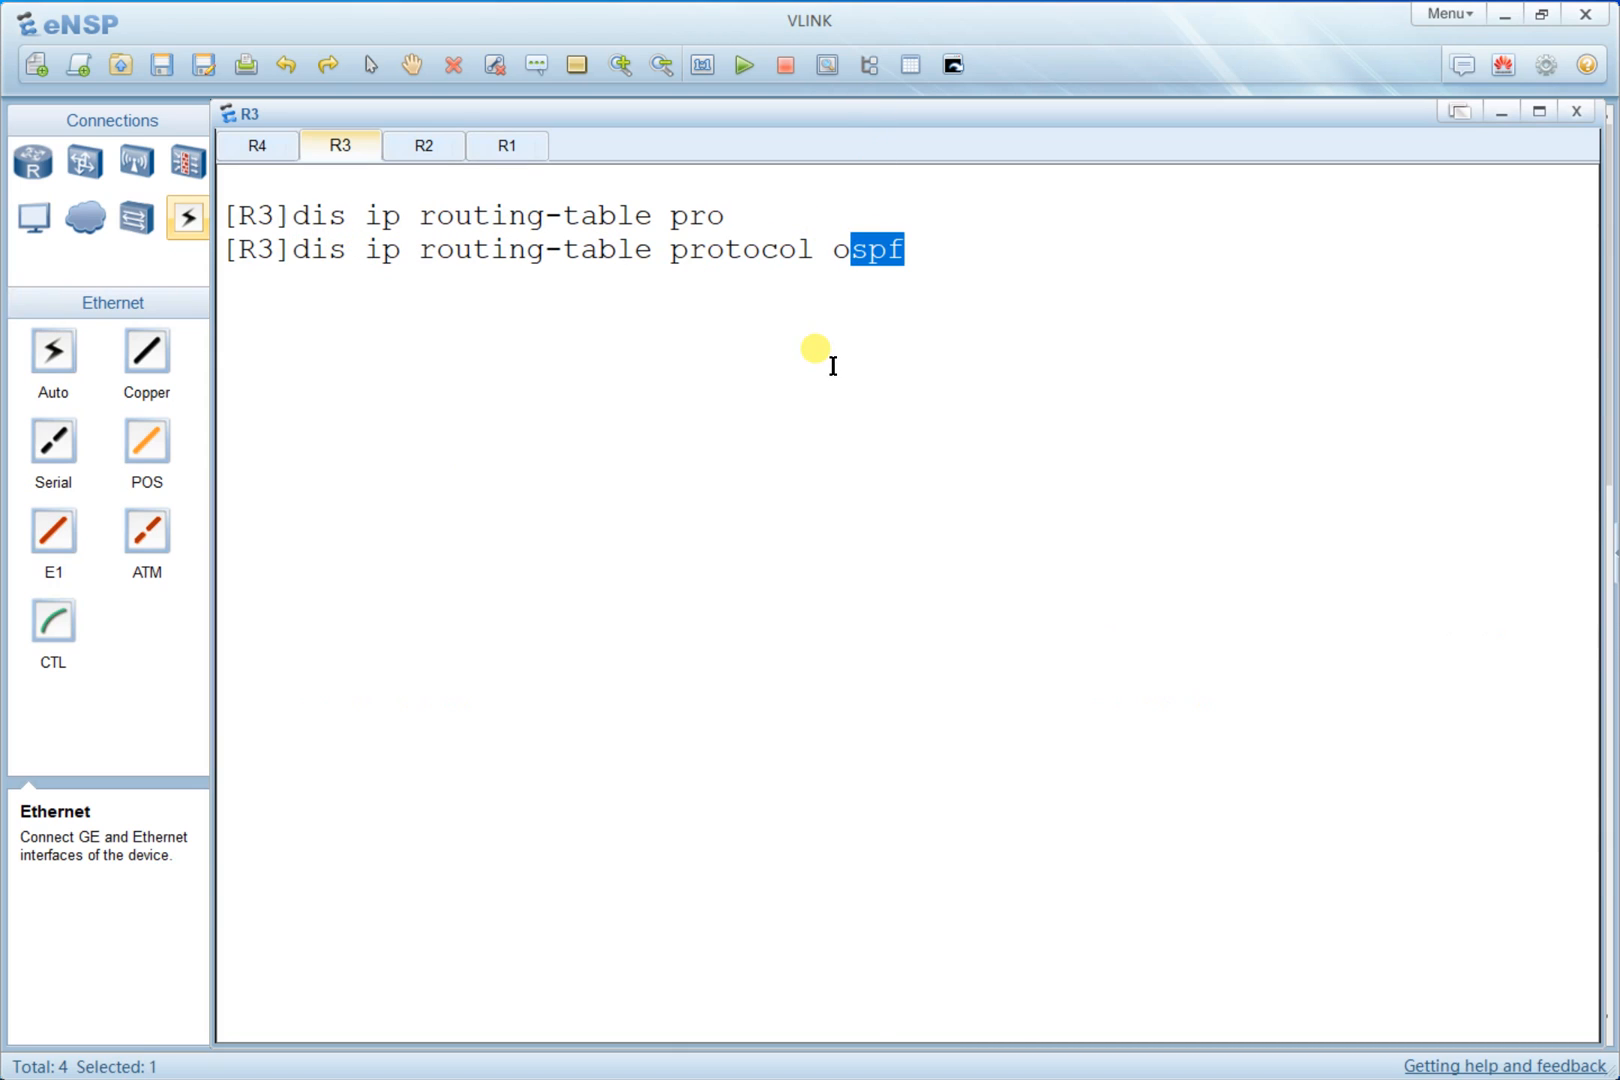
key(Return)
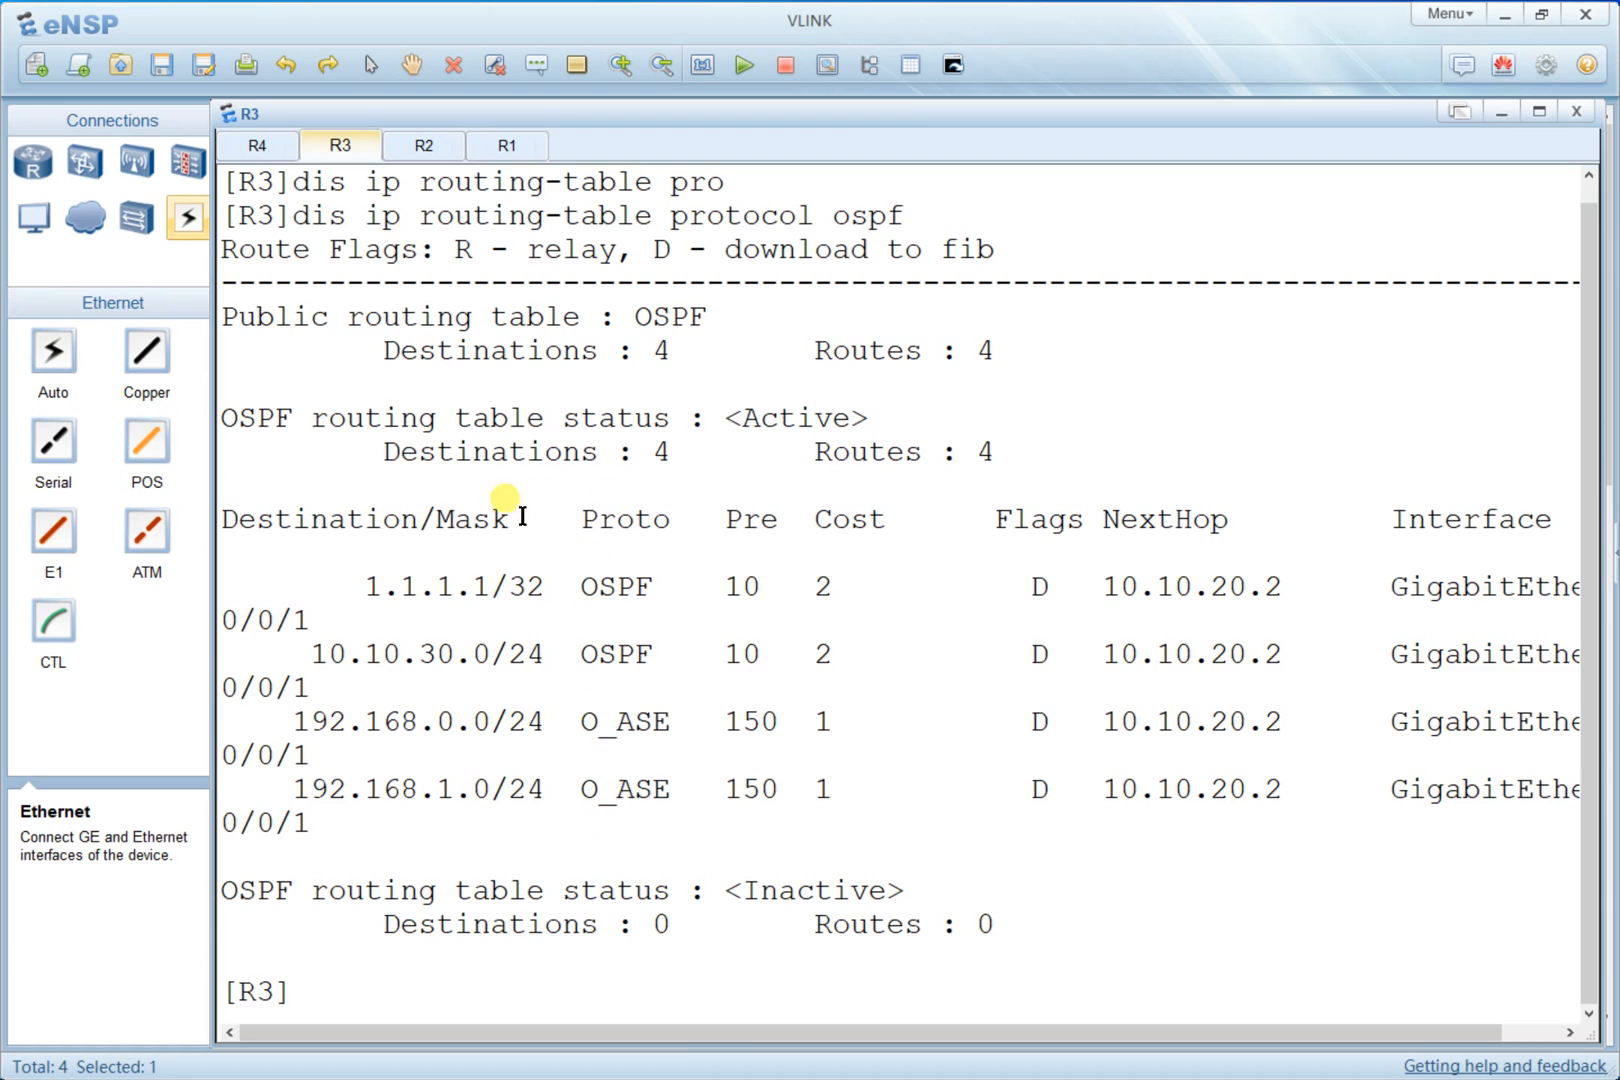
- Highlight the 1.1.1.1/32, 10.10.30.0/24 and 192.168.0.0/24 OSPF routes, then return to the topology
drag(372, 580, 515, 617)
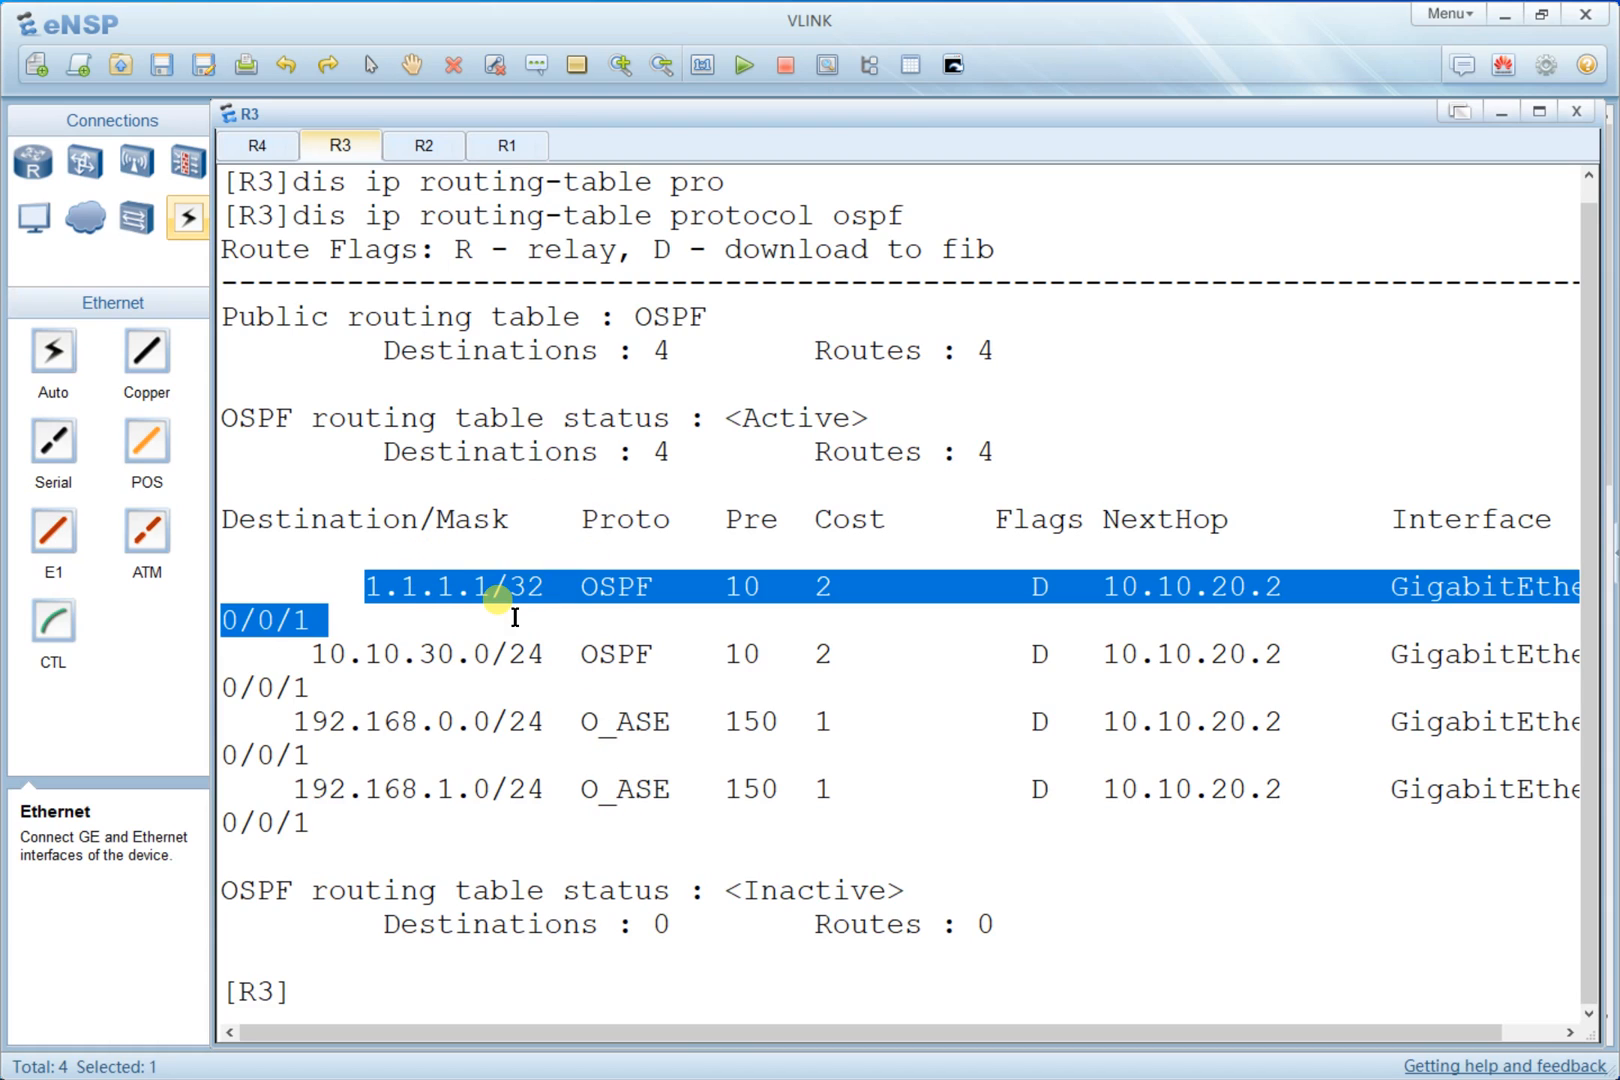
click(515, 617)
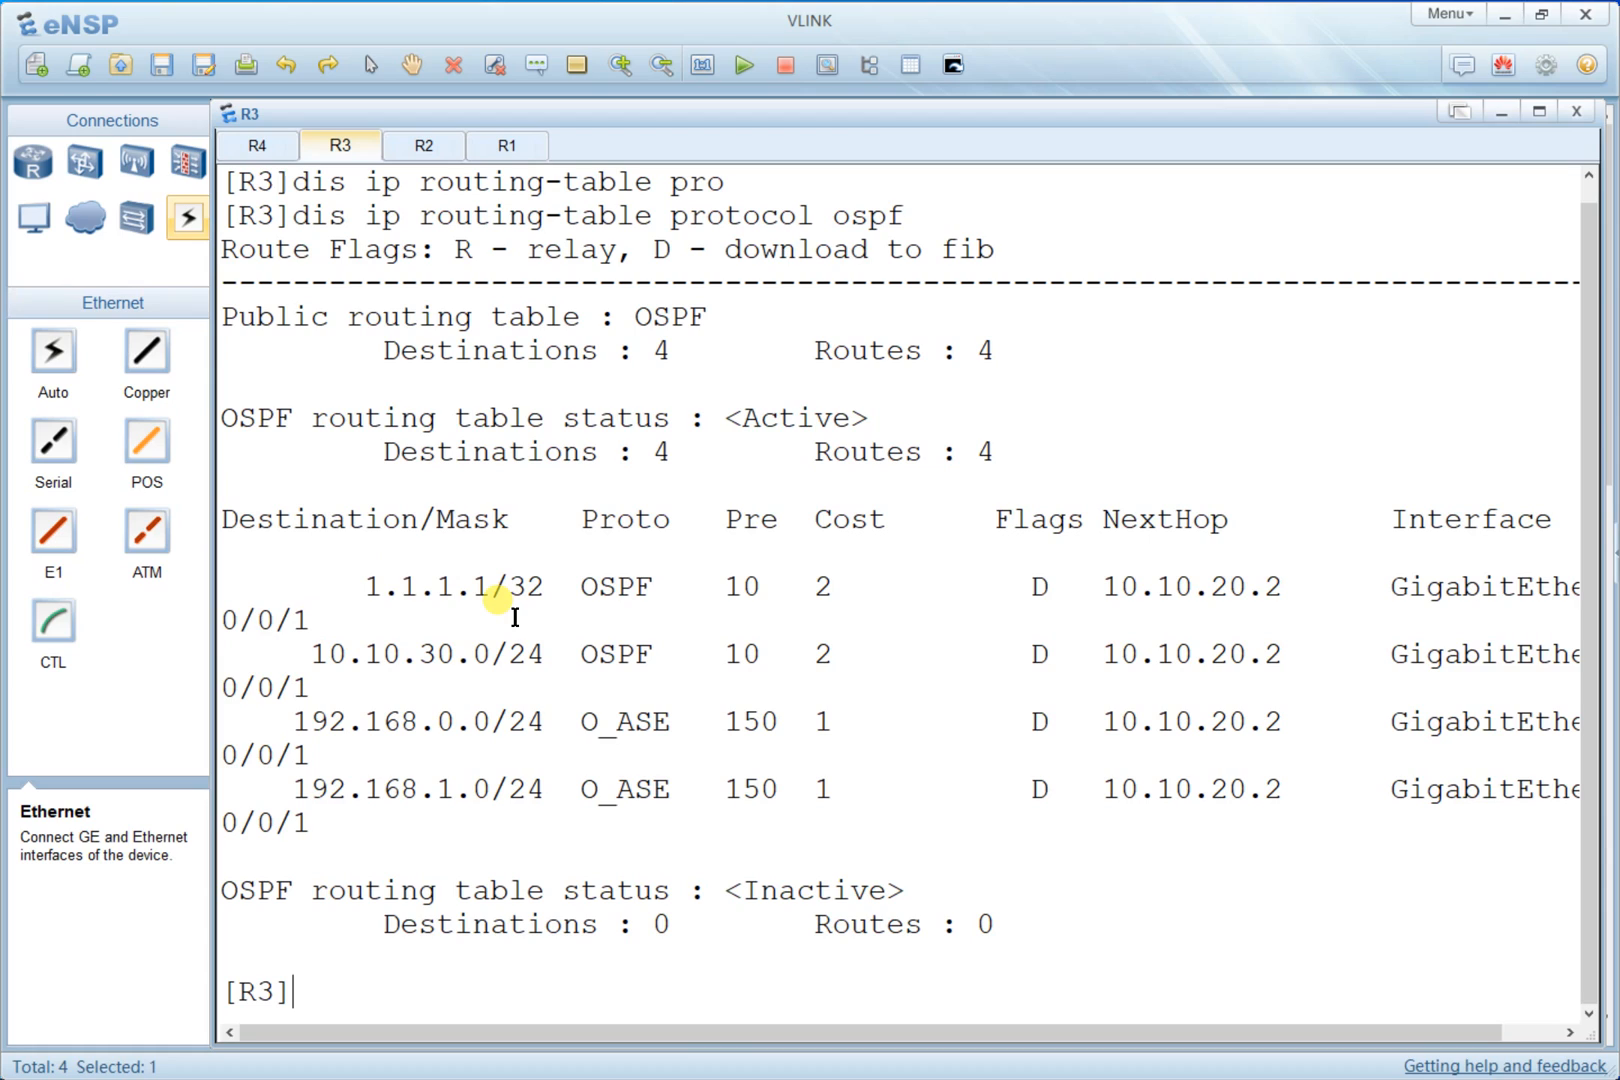
drag(350, 586, 530, 584)
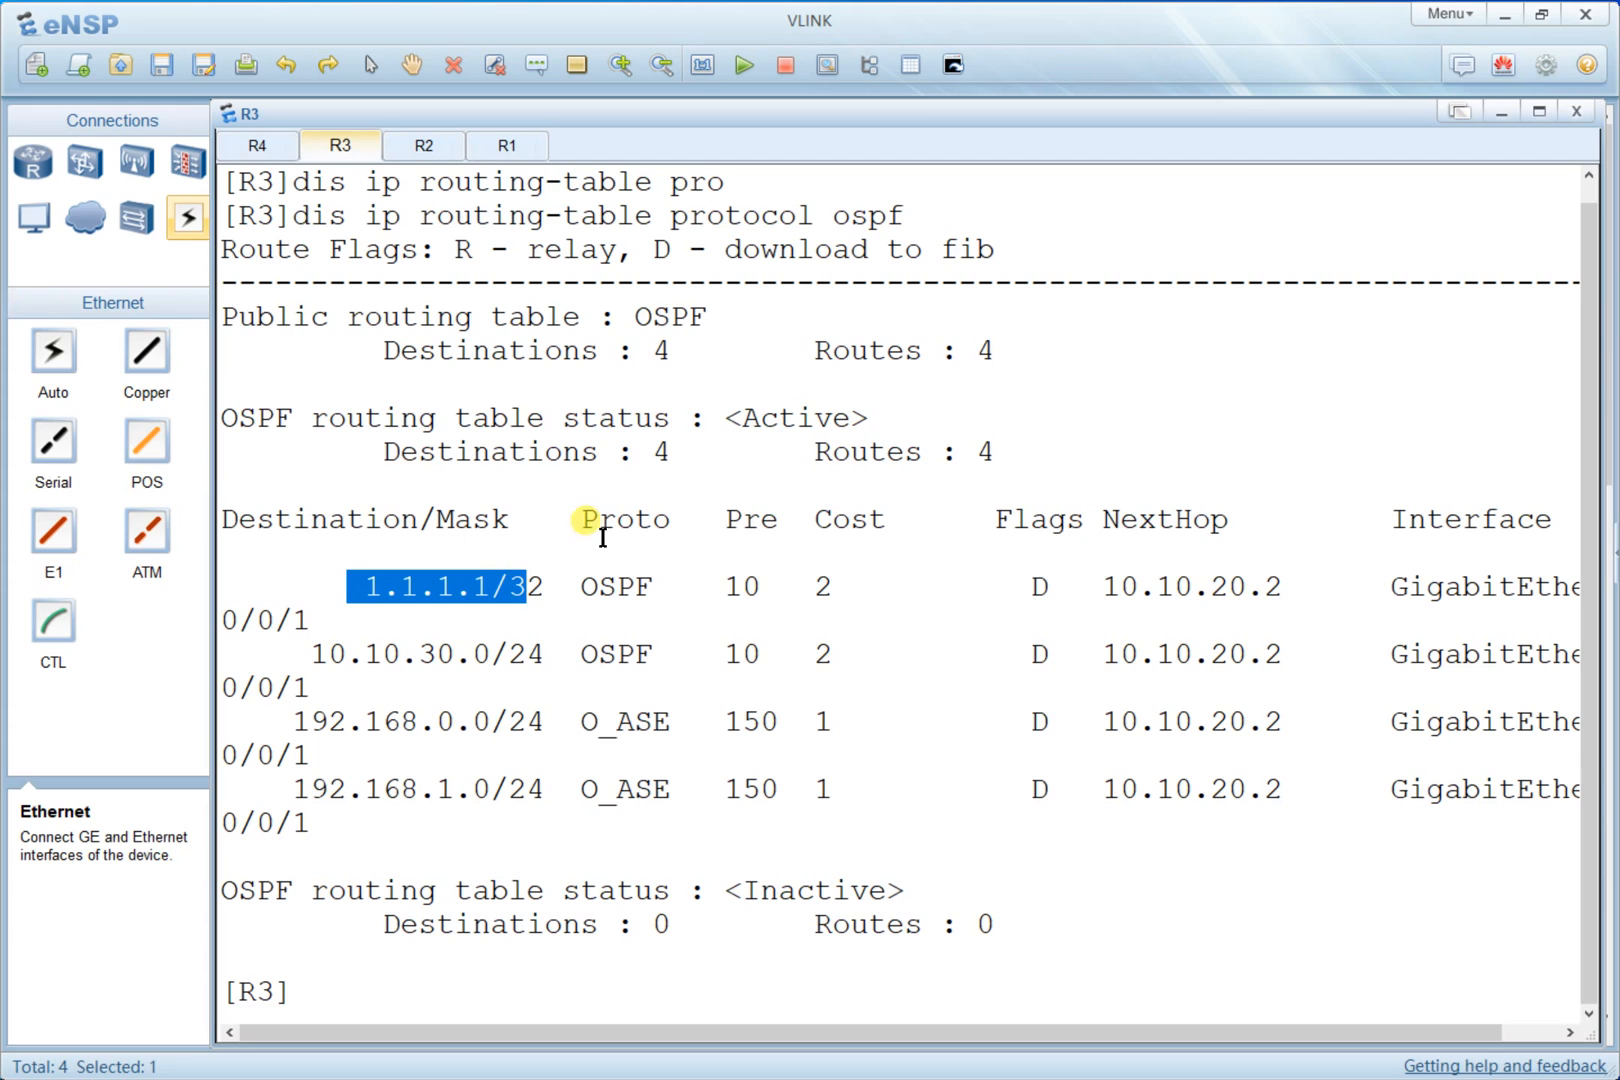
drag(334, 659, 498, 656)
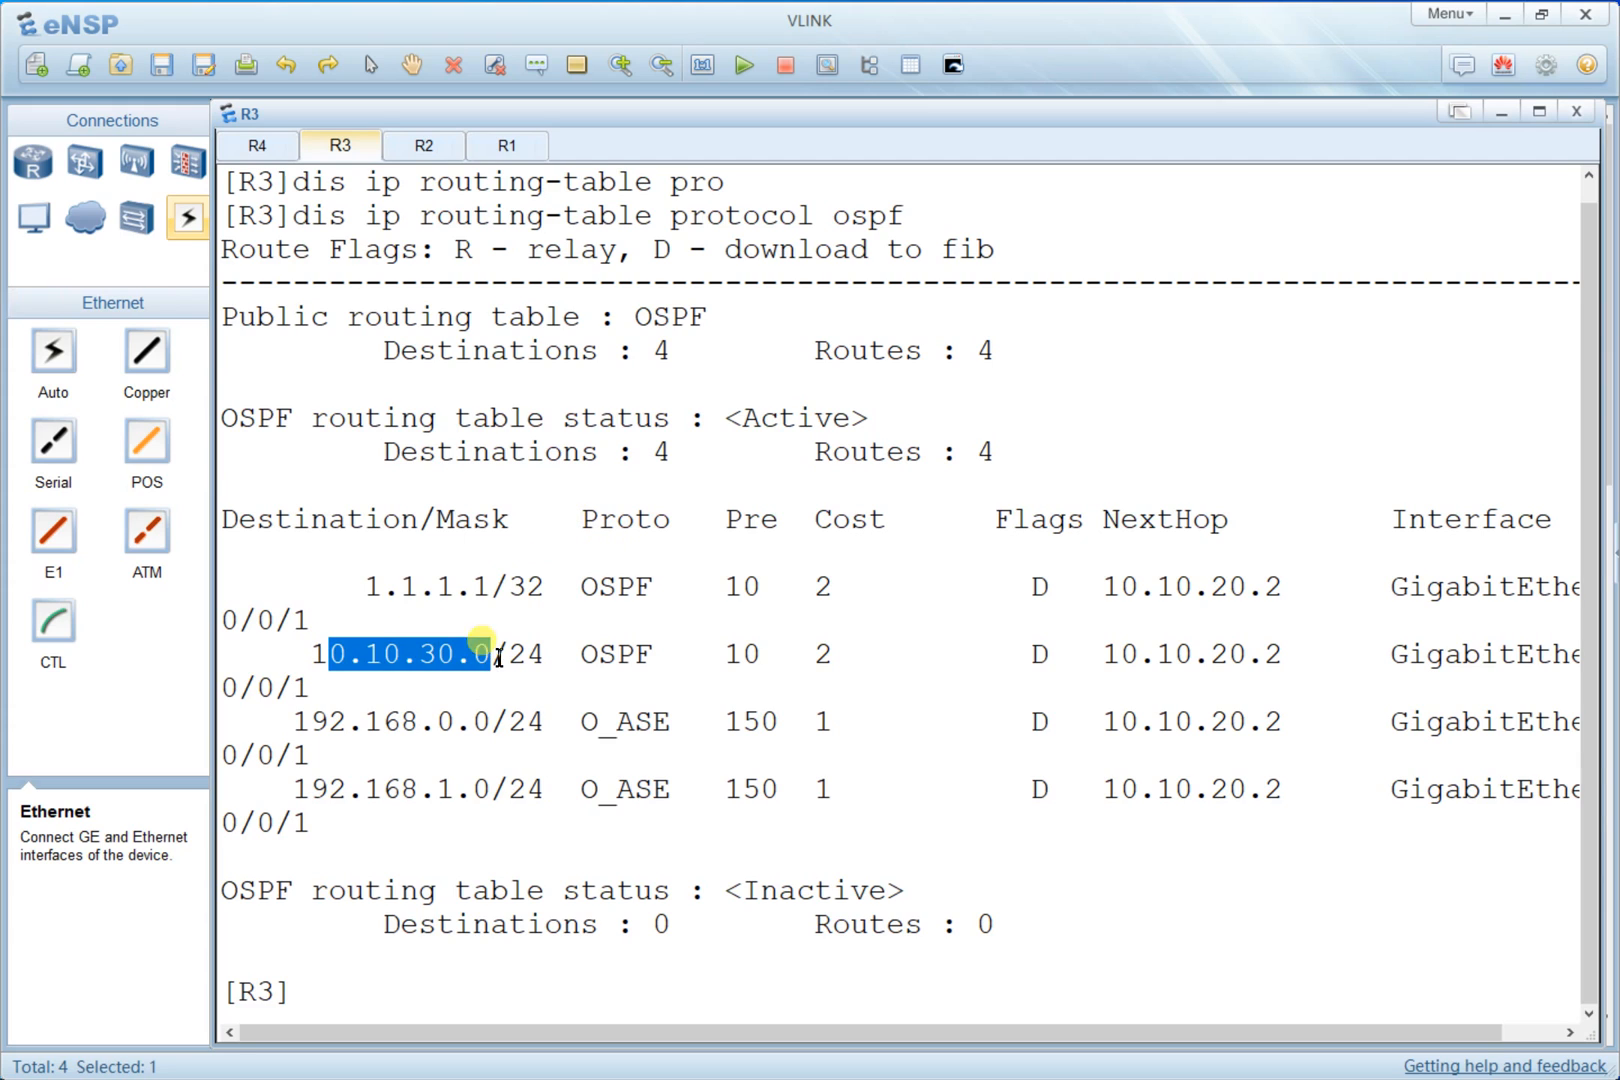
drag(383, 722, 534, 722)
key(alt+Tab)
click(932, 664)
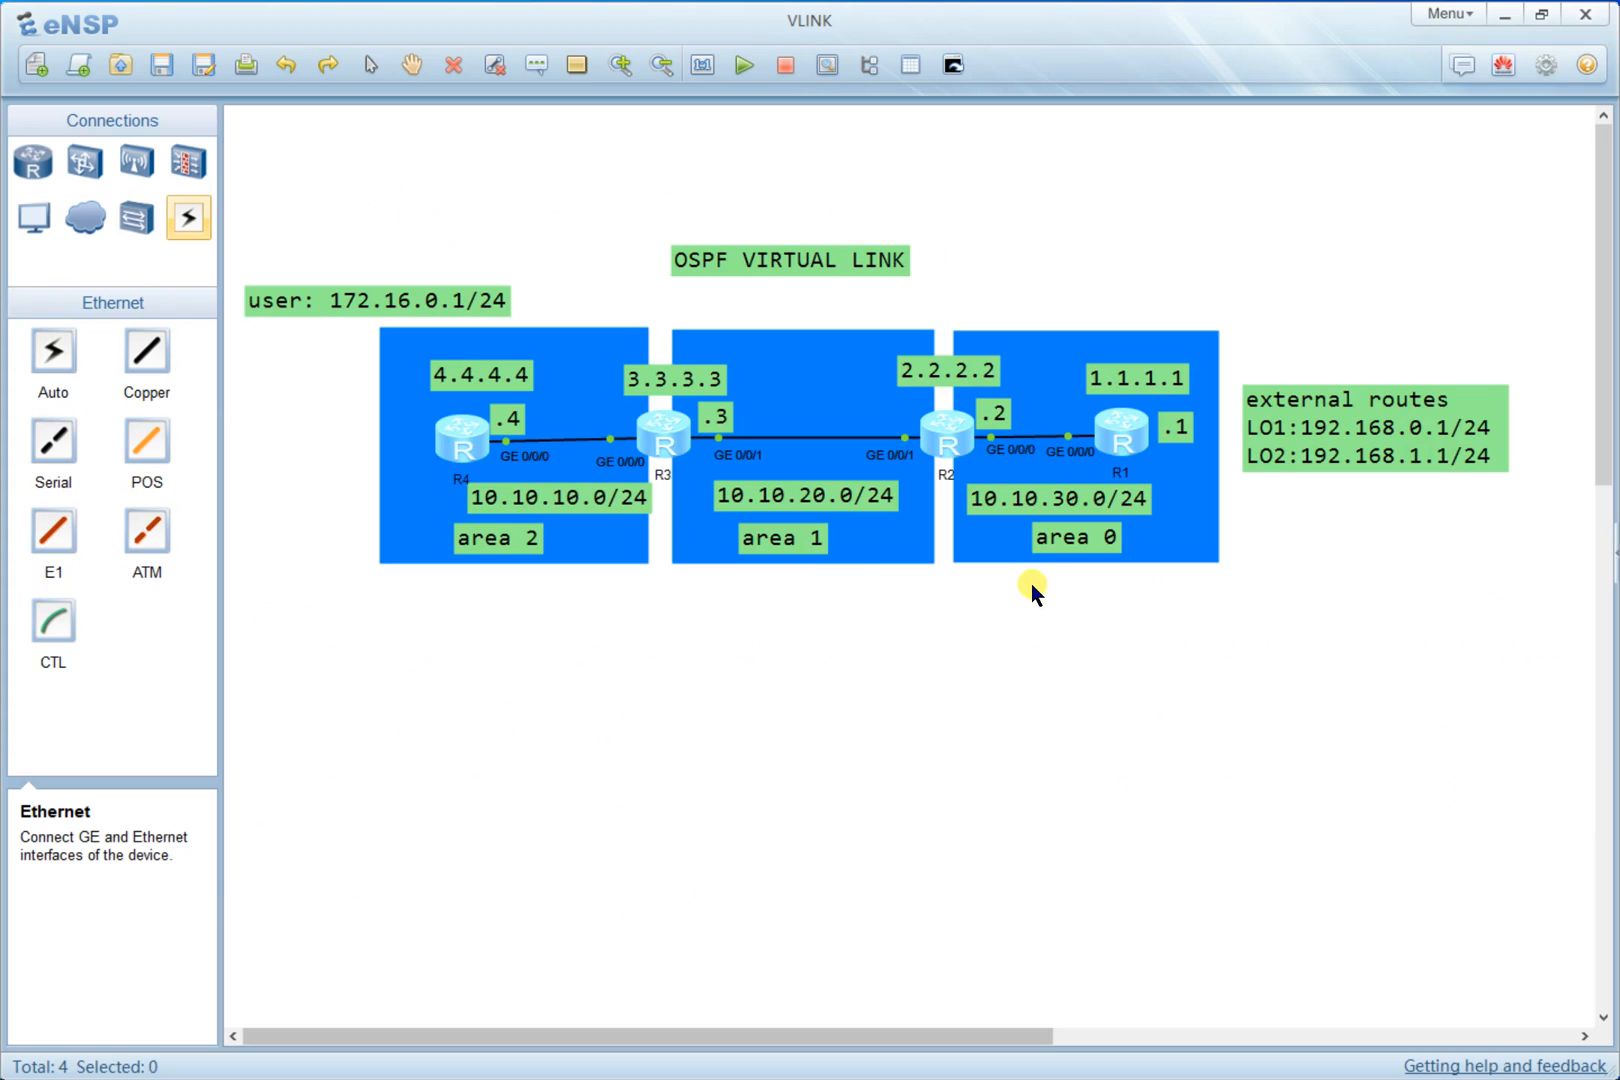
- Open R3's console, clear it, and enter OSPF process view and area 2
double_click(667, 428)
key(Return)
right_click(915, 438)
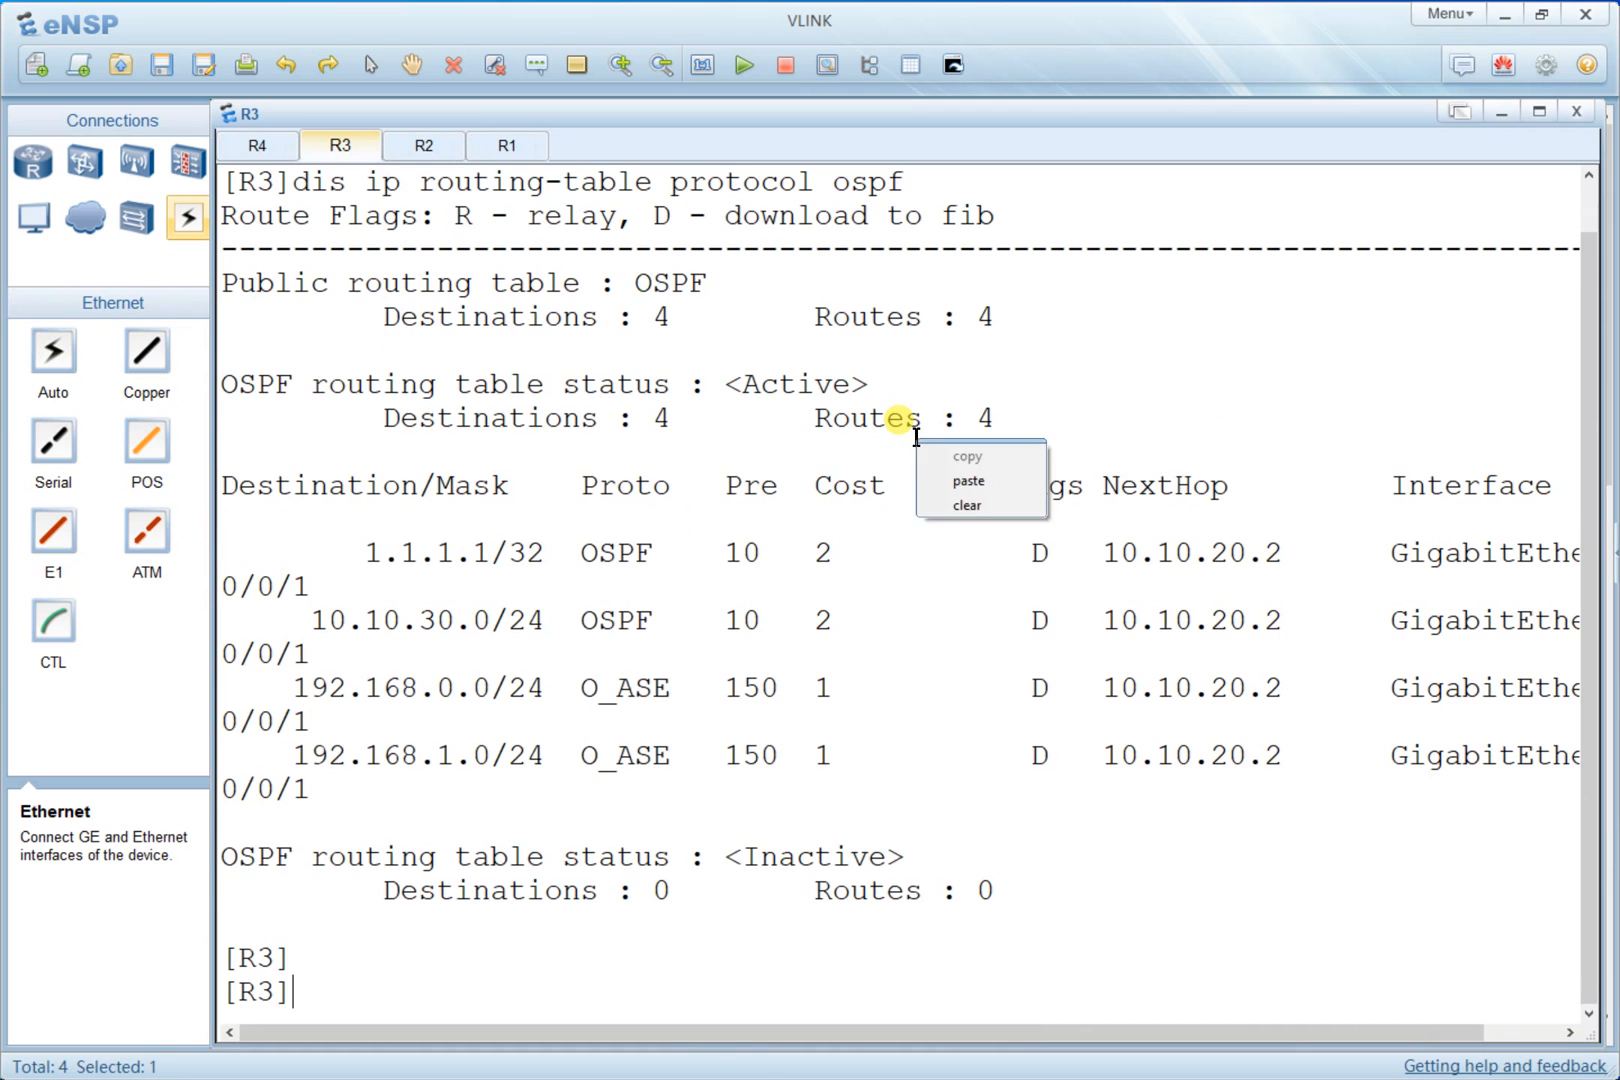
click(935, 506)
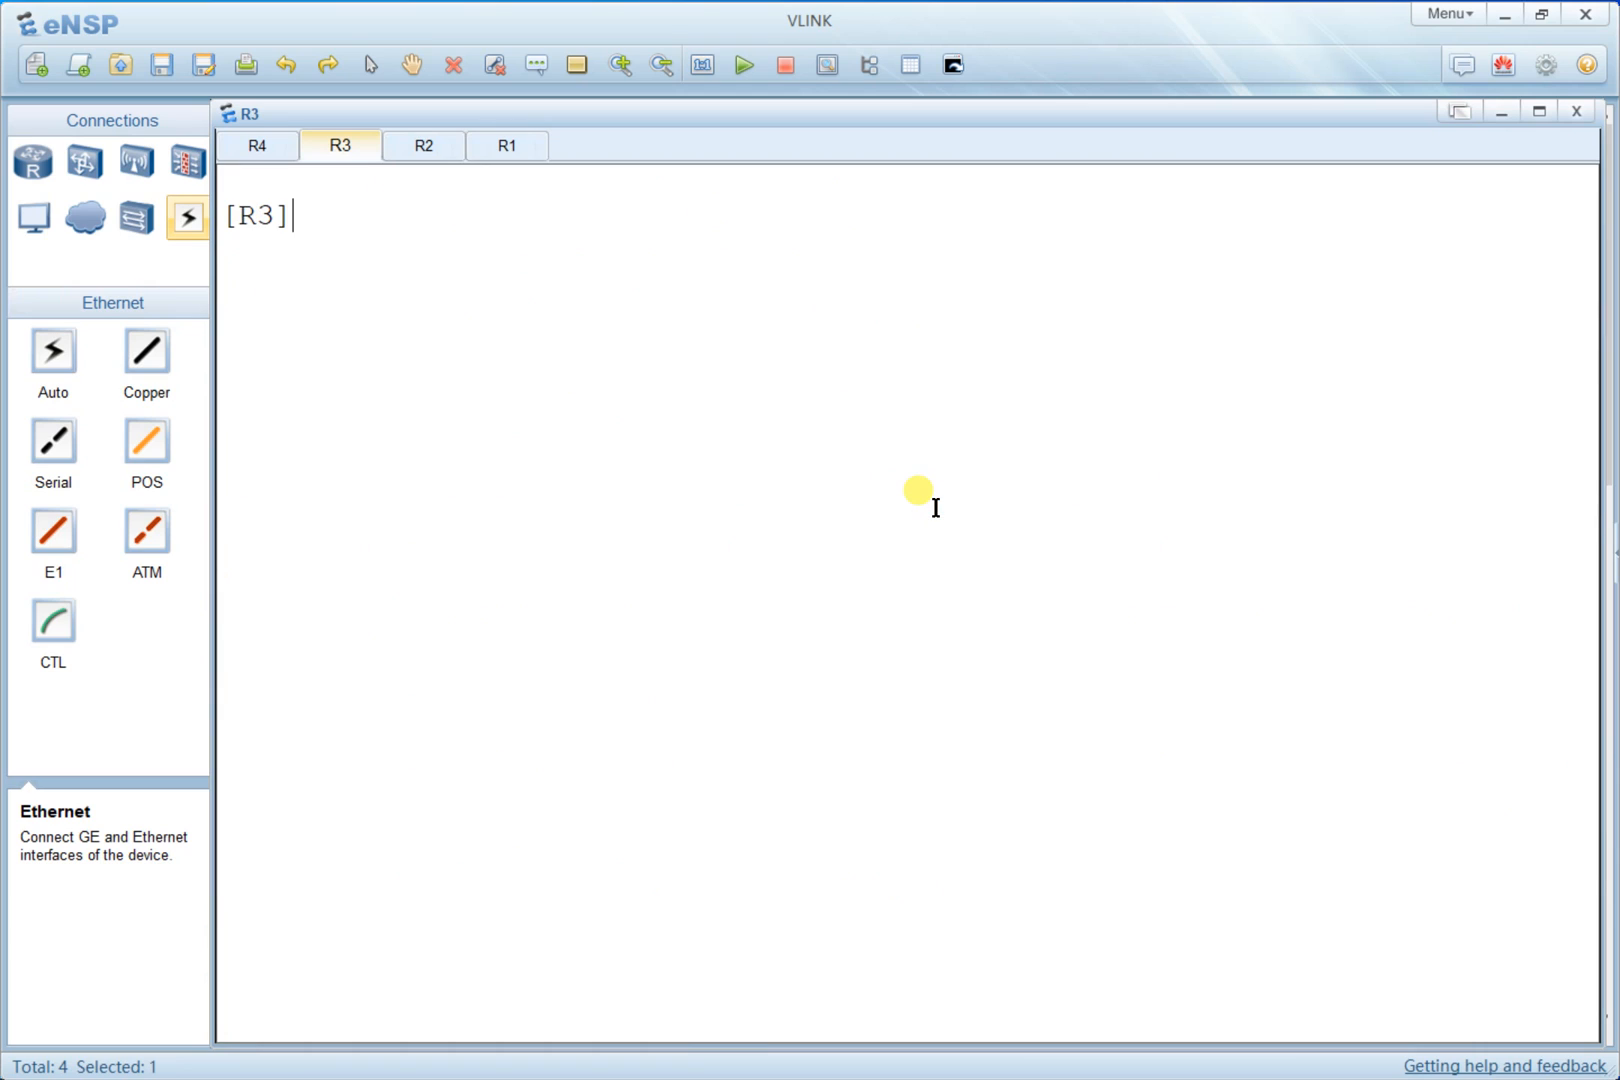
text(ospf)
key(Return)
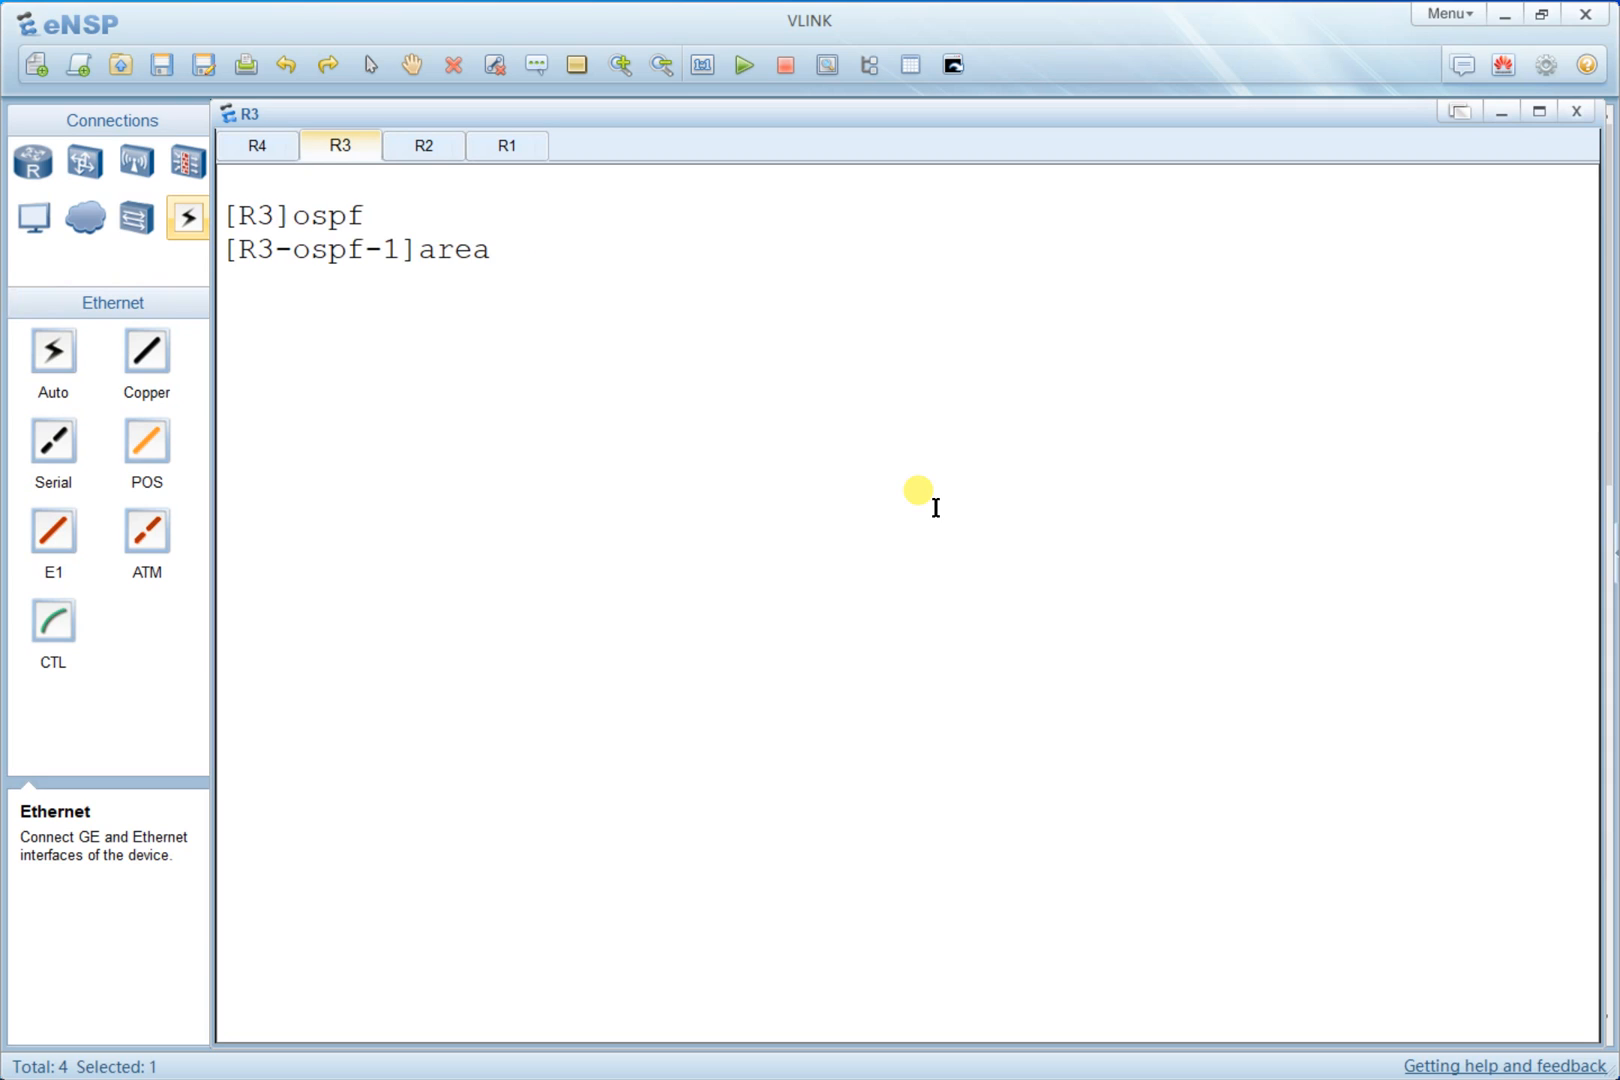
text(area 2)
key(Return)
- Advertise network 10.10.10.0 with wildcard 0.0.0.255 in area 2 on R3
key(alt+Tab)
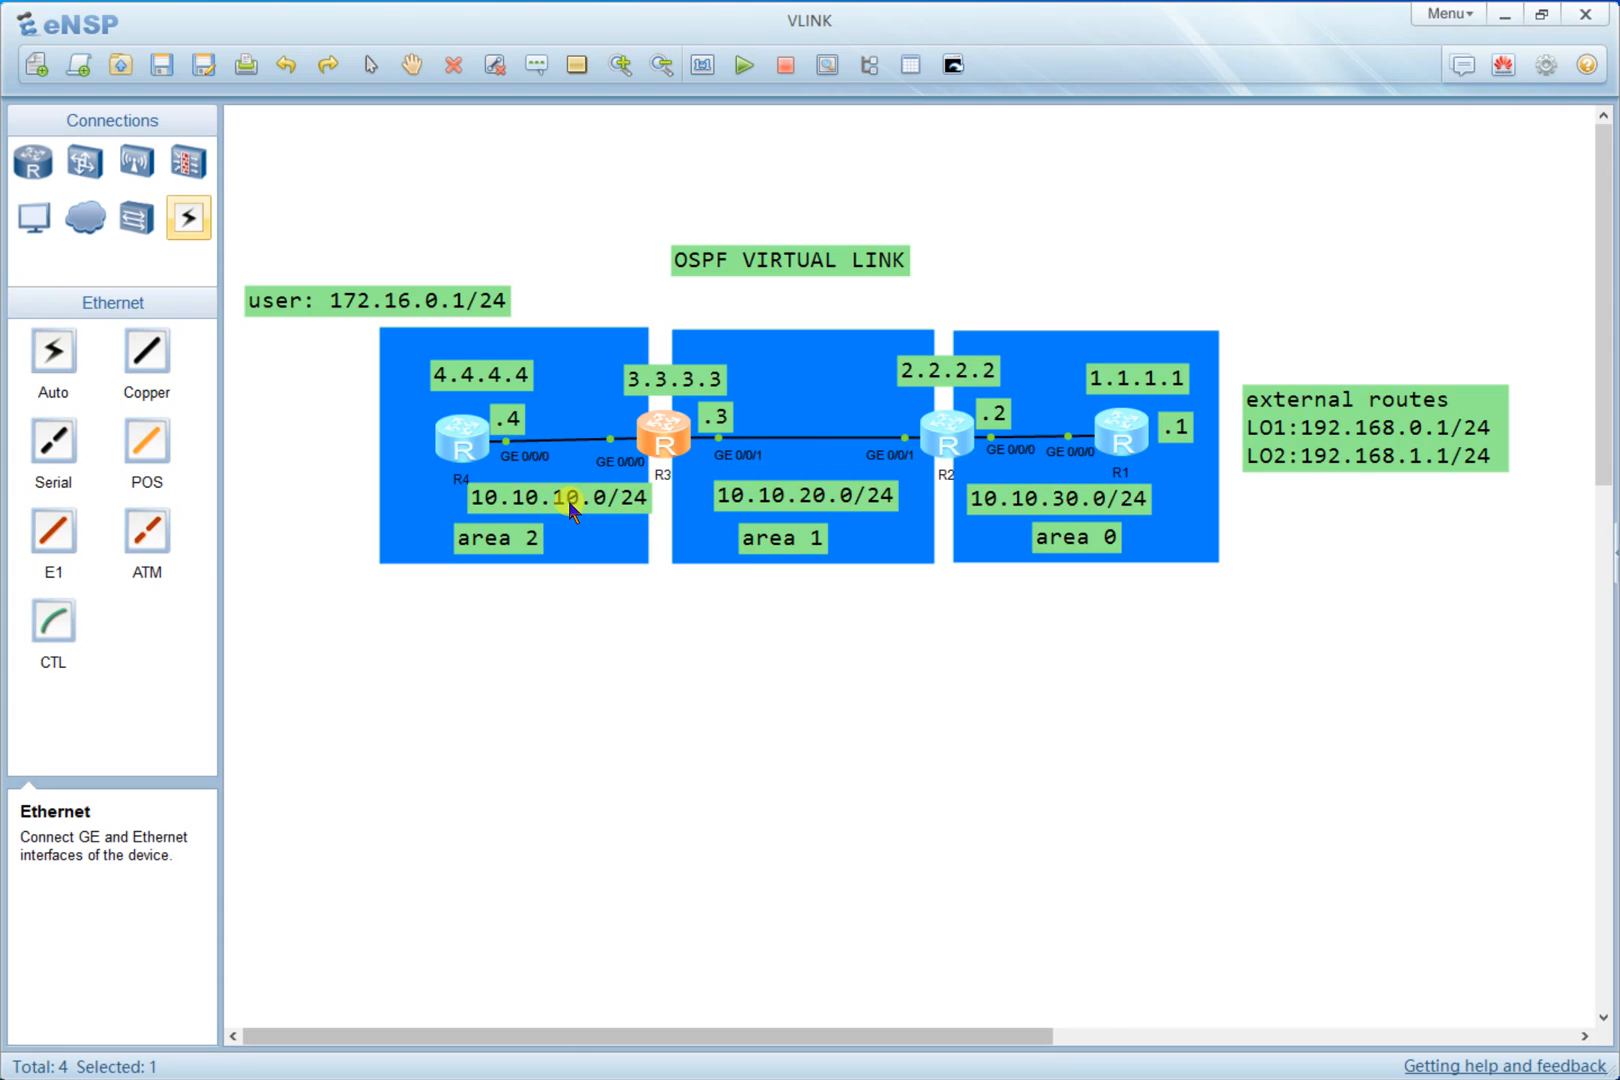
key(alt+Tab)
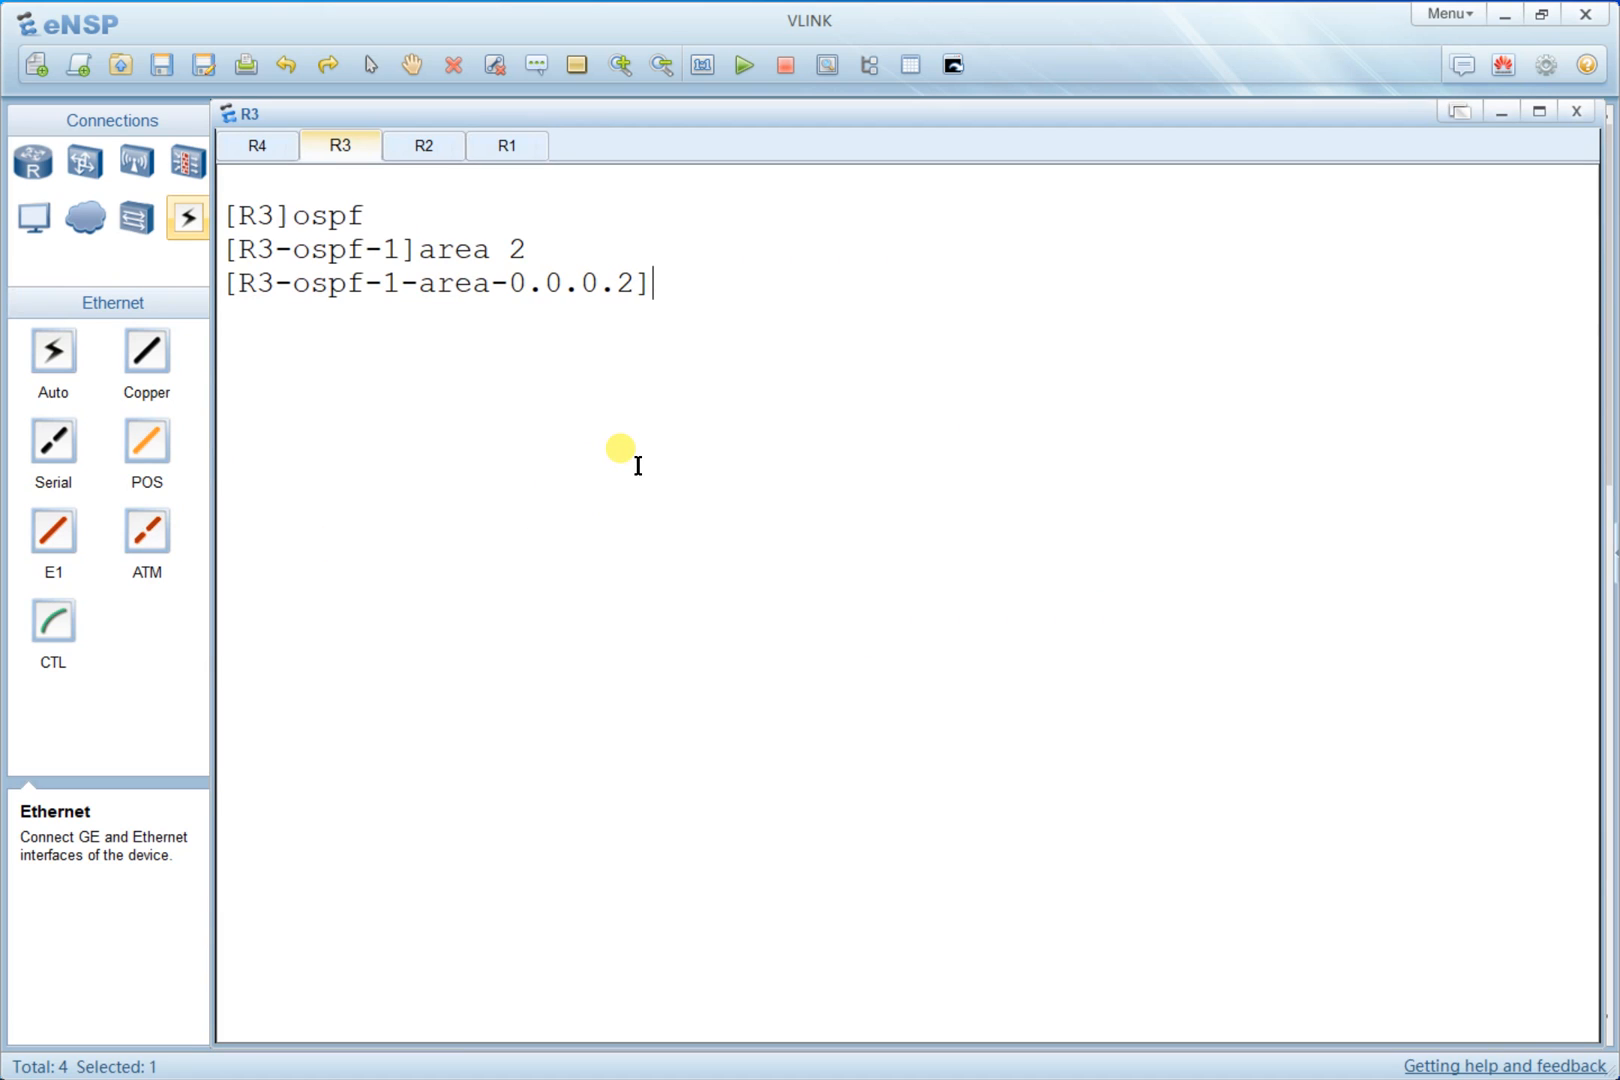
text(net)
key(Tab)
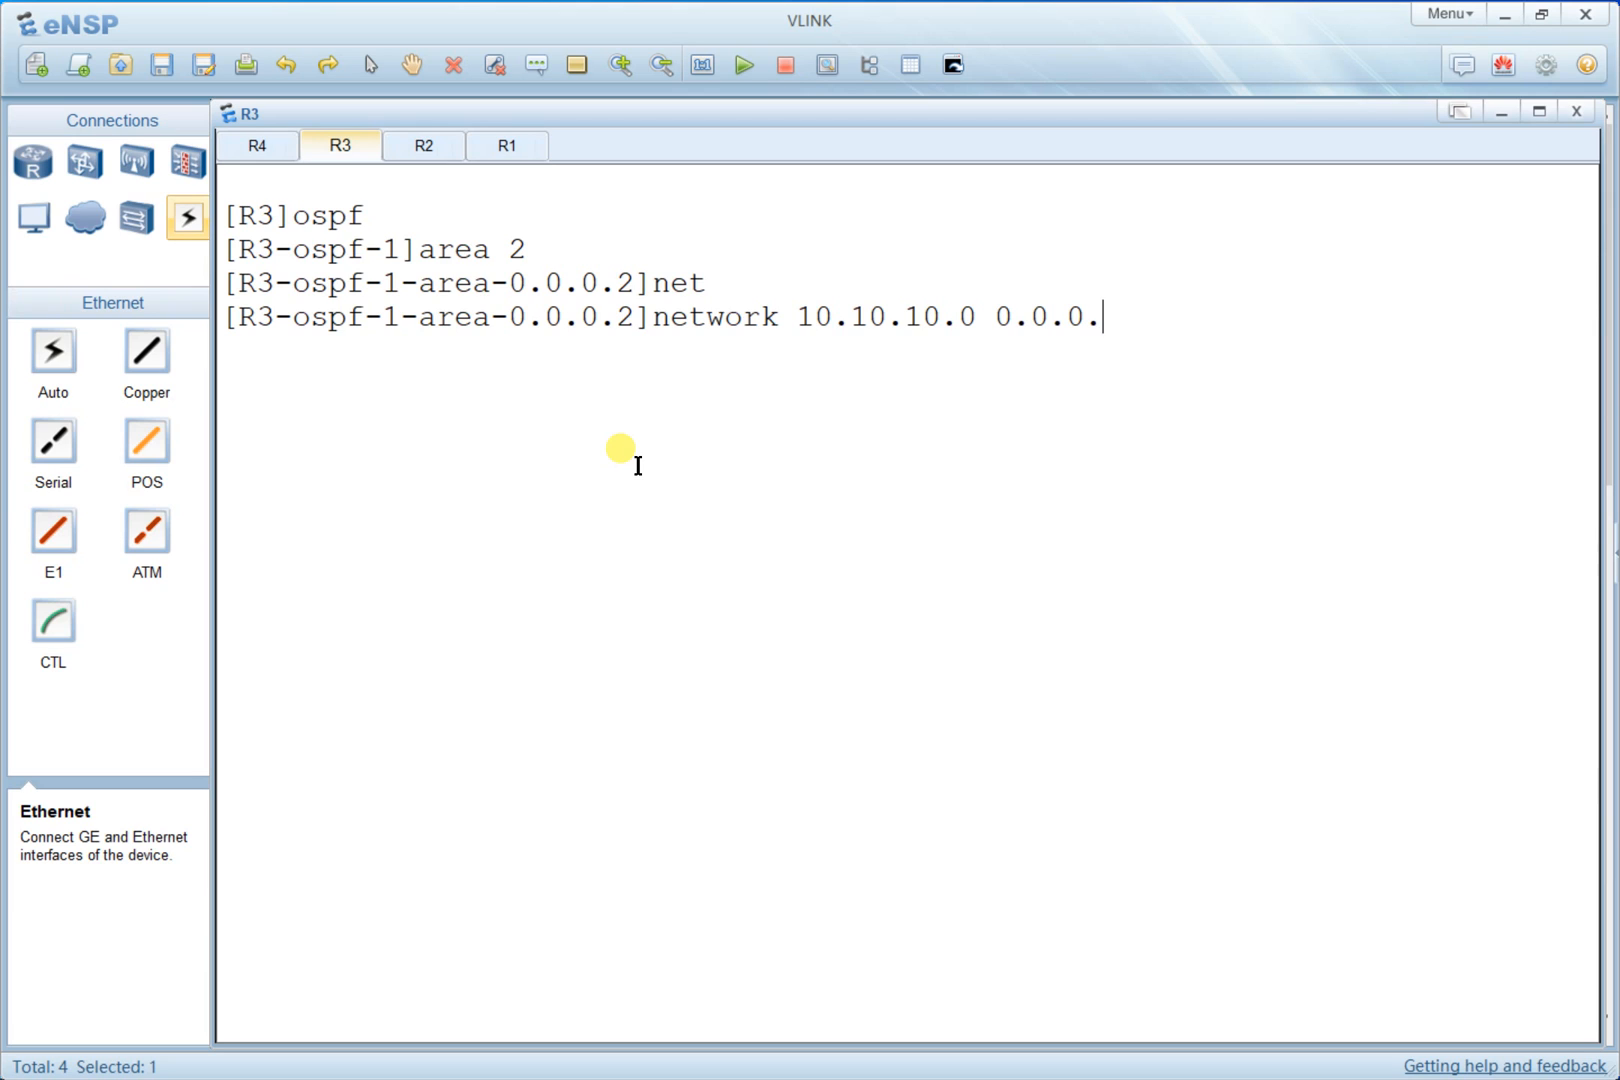
text(5)
key(Return)
key(Return)
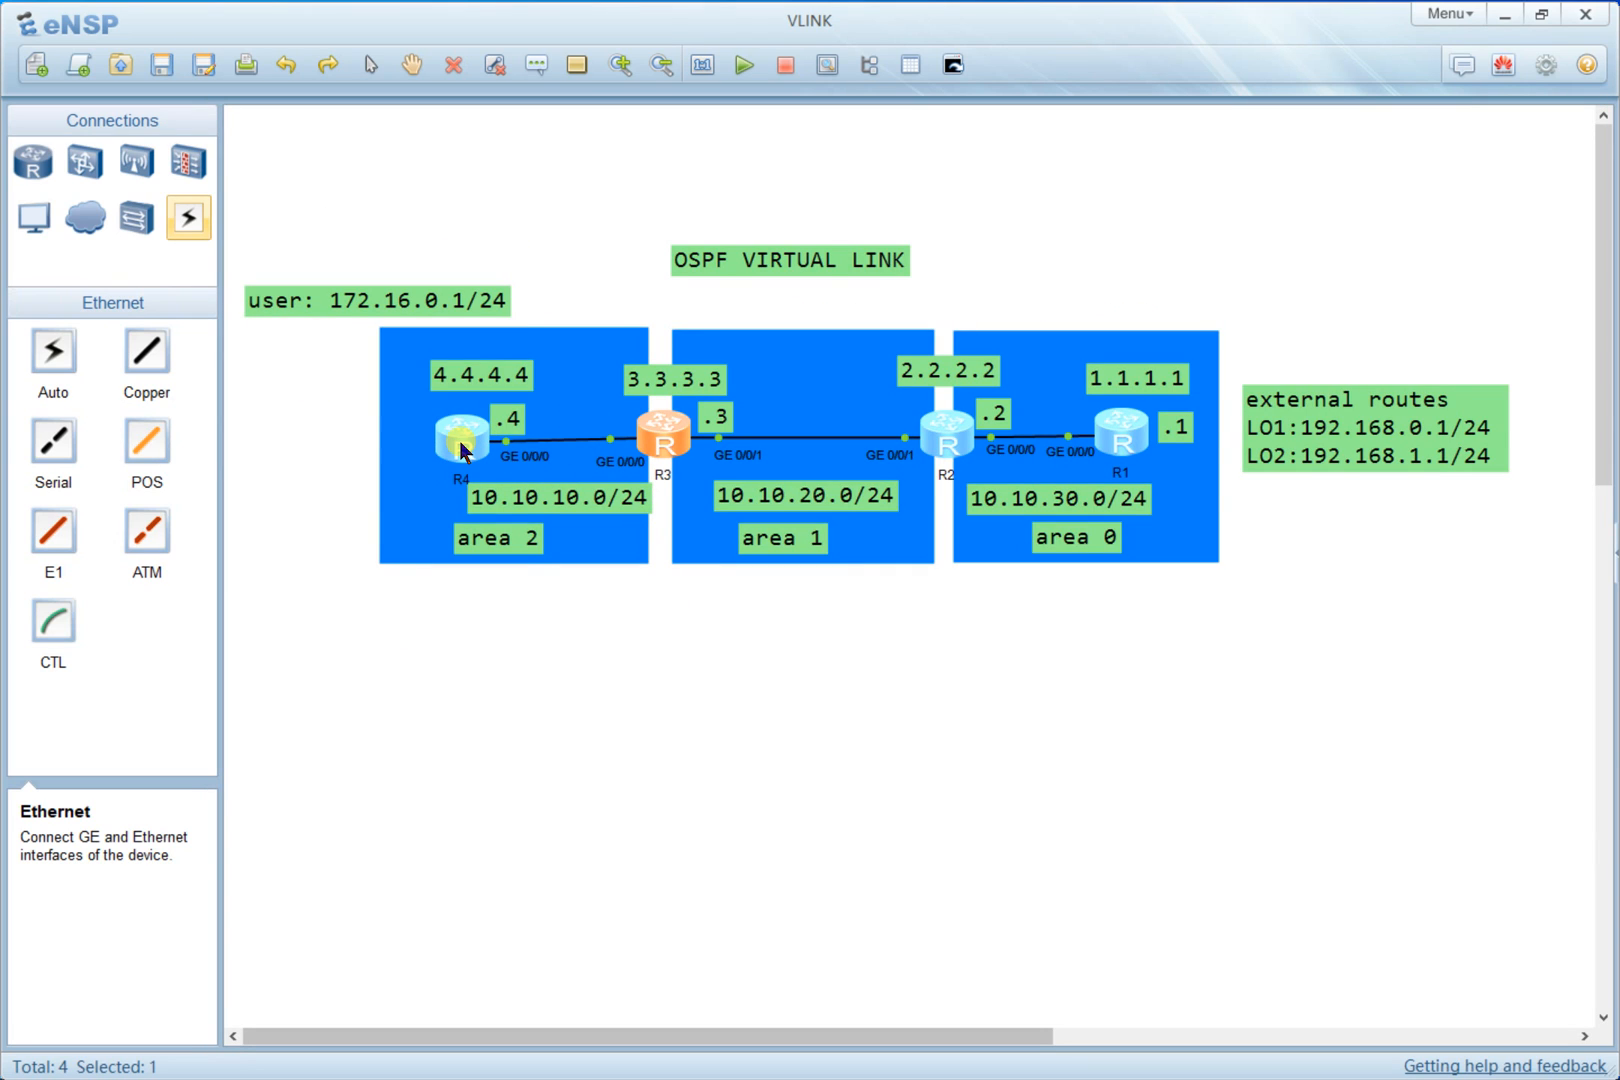
- Open R4's console, clear the screen, and enter system view
double_click(468, 450)
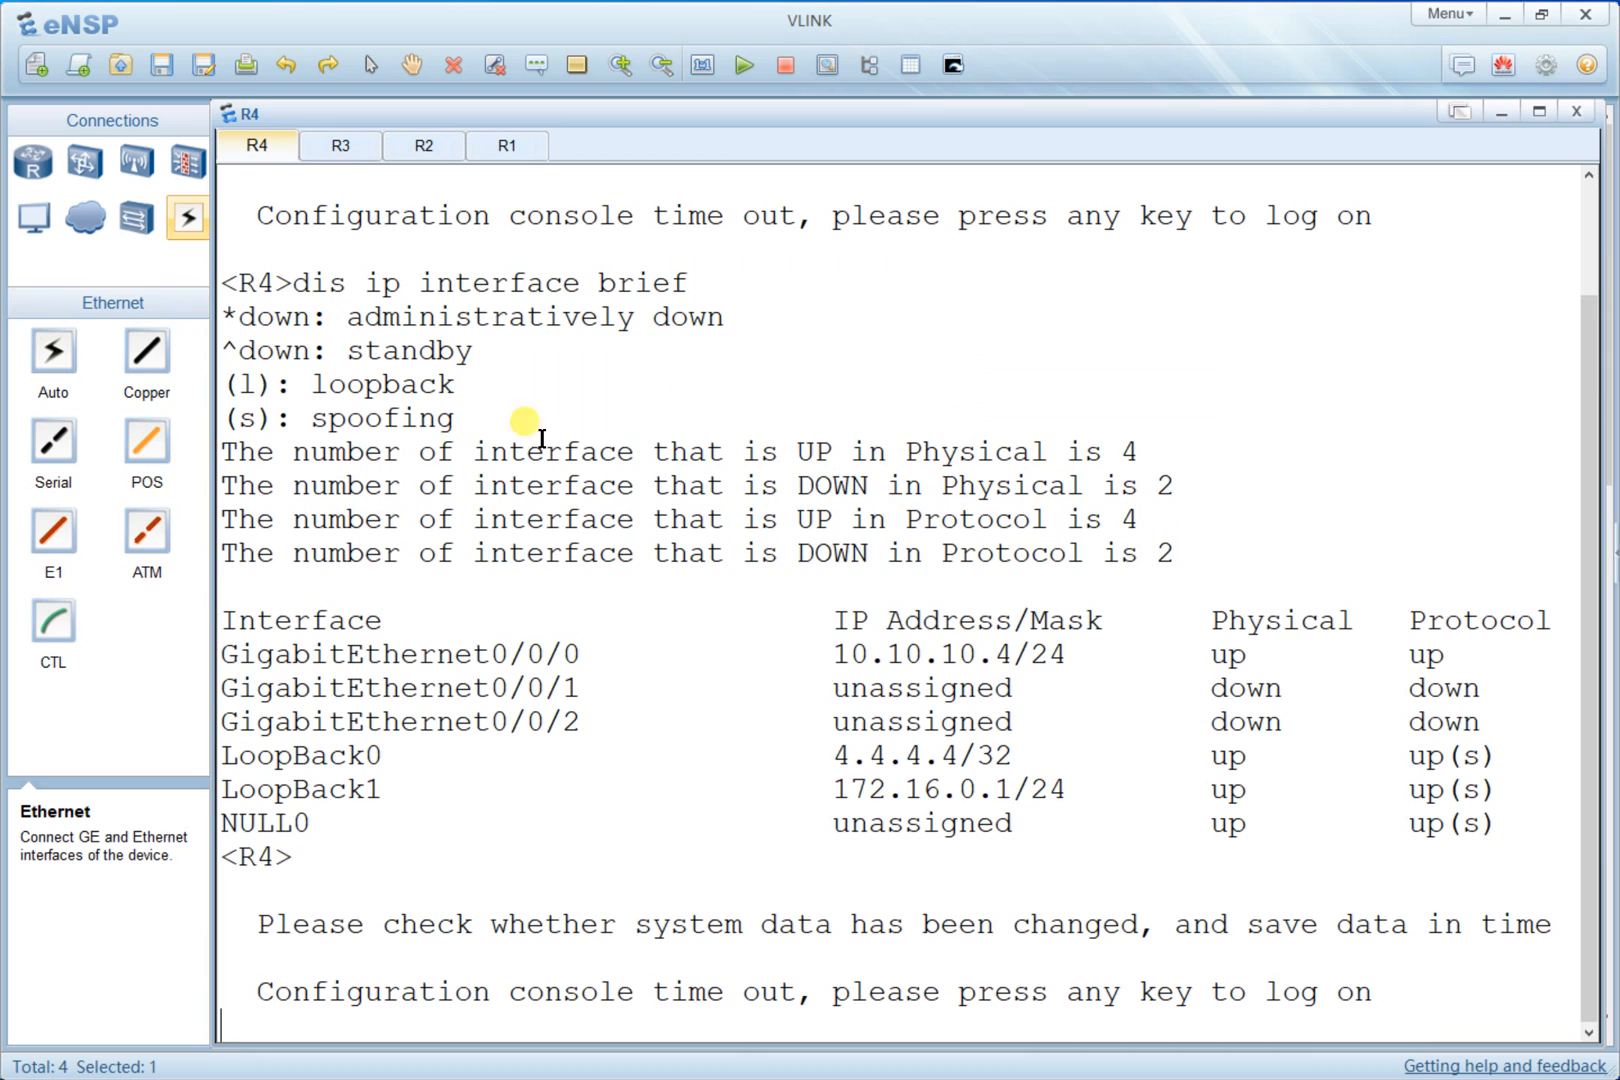
key(Return)
right_click(612, 437)
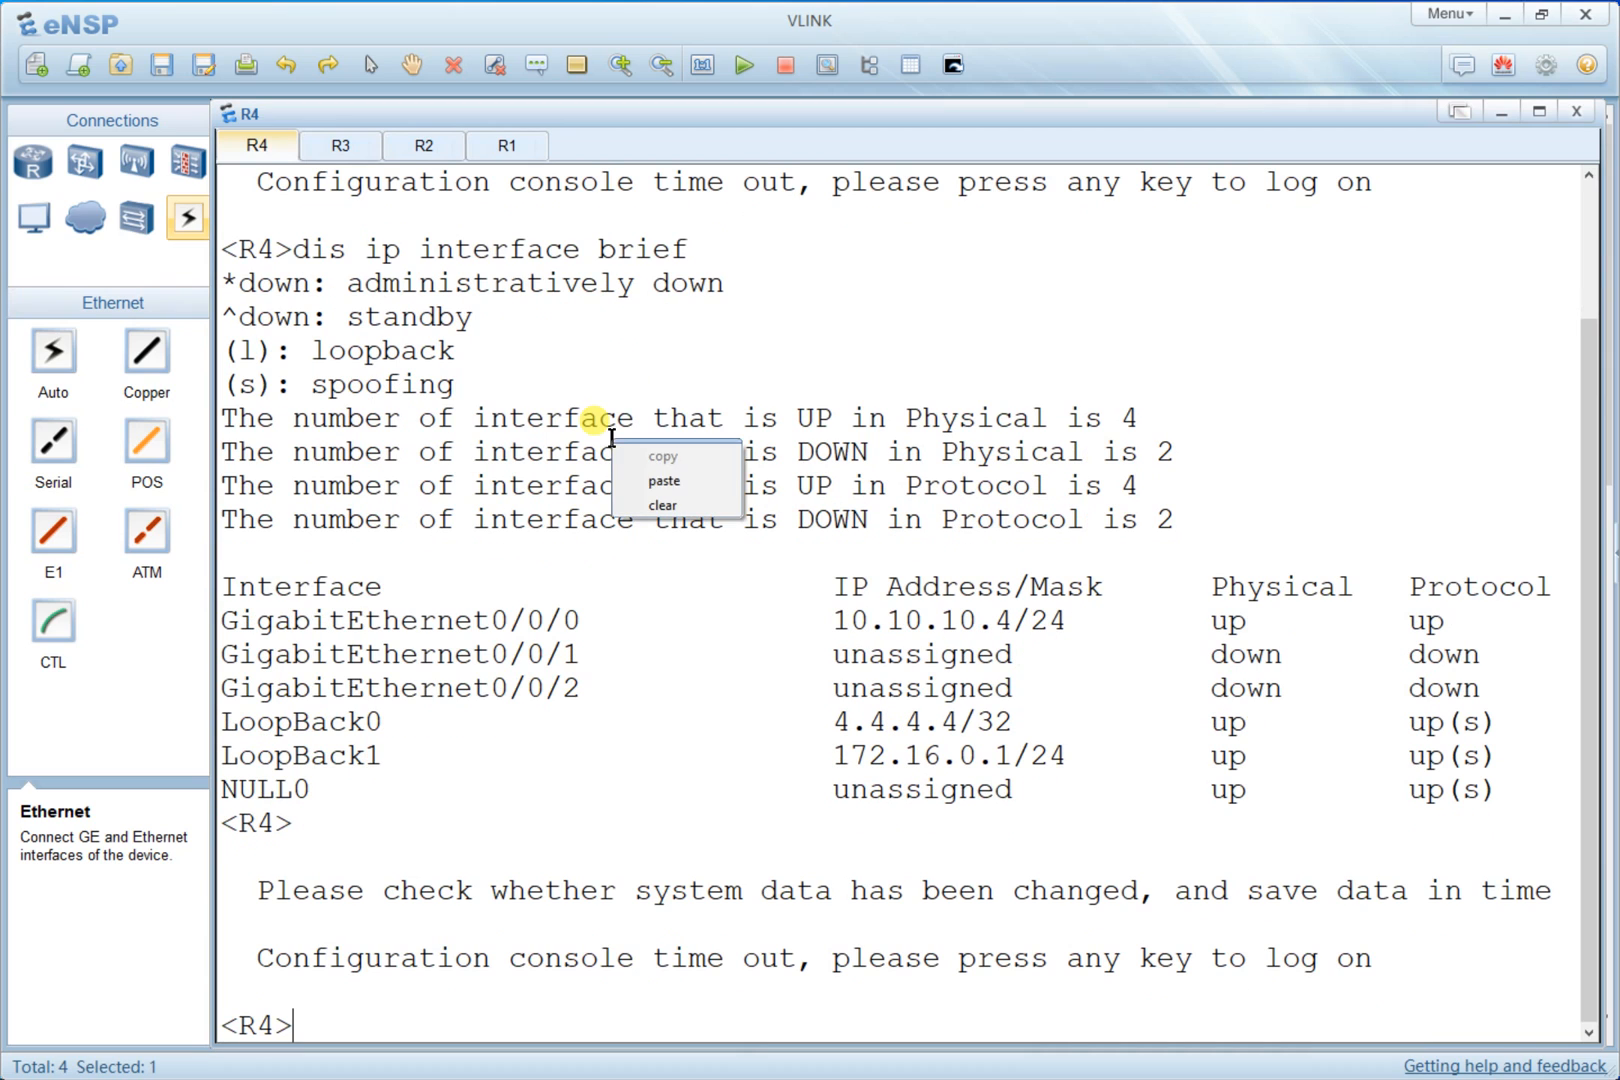
click(655, 481)
right_click(669, 487)
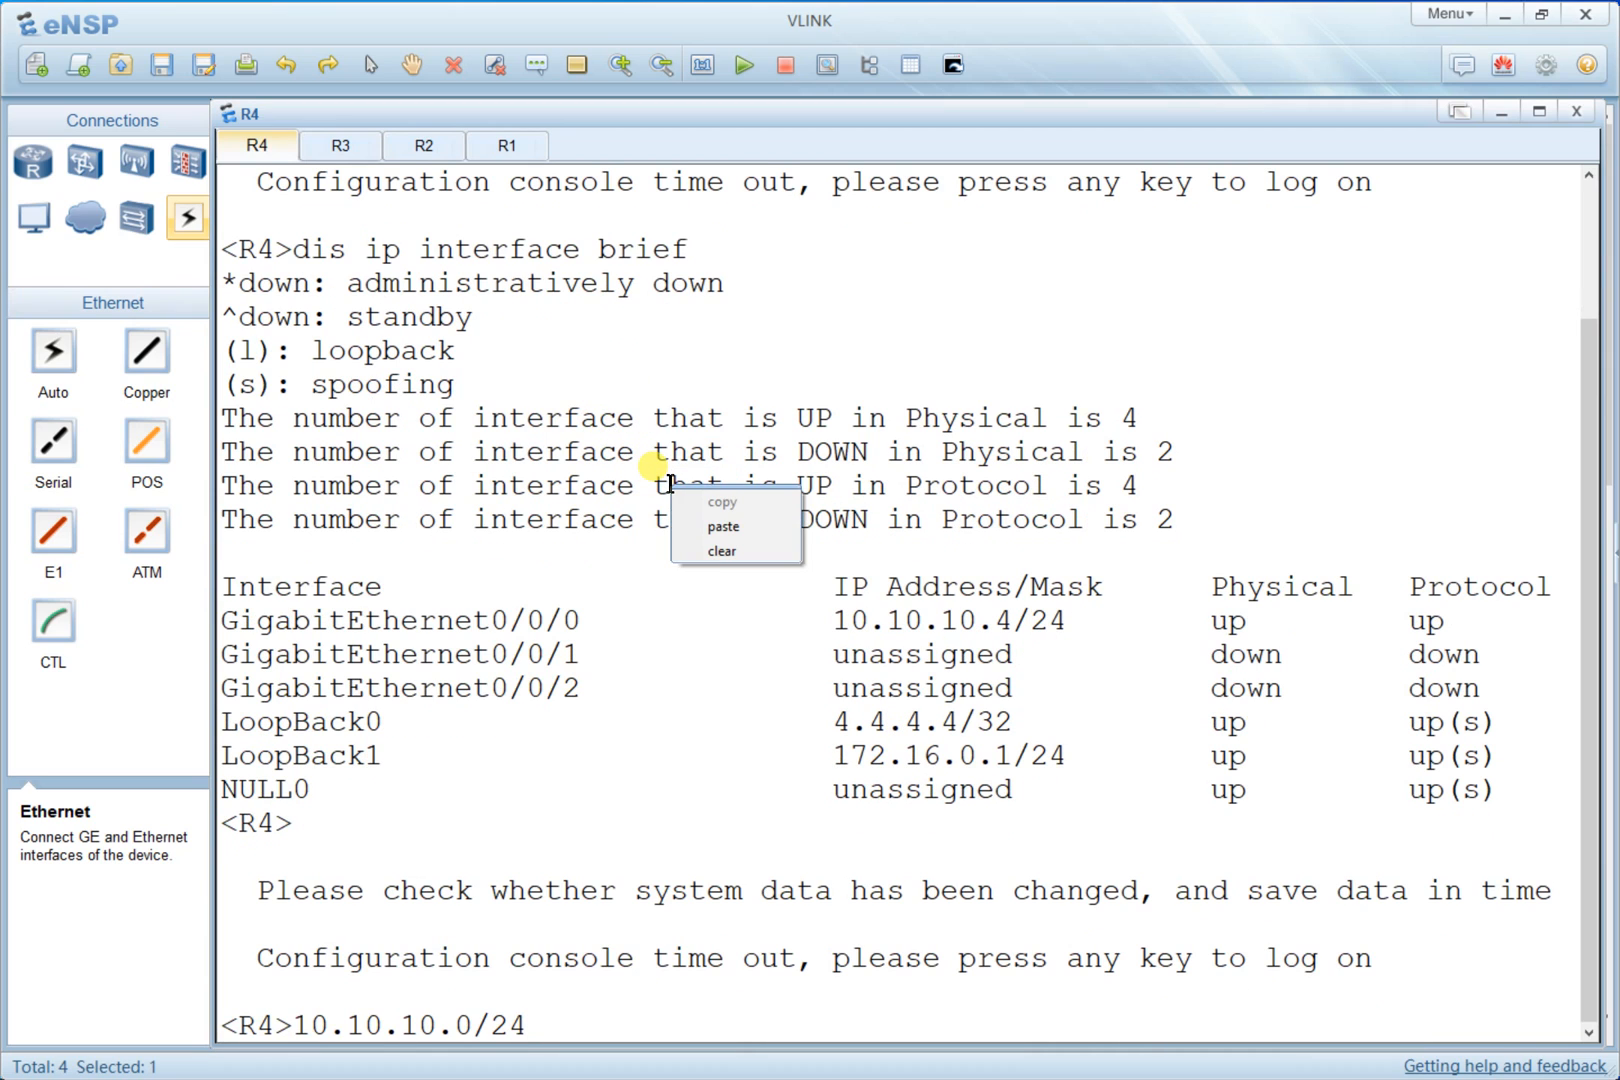
click(742, 551)
key(Return)
right_click(752, 555)
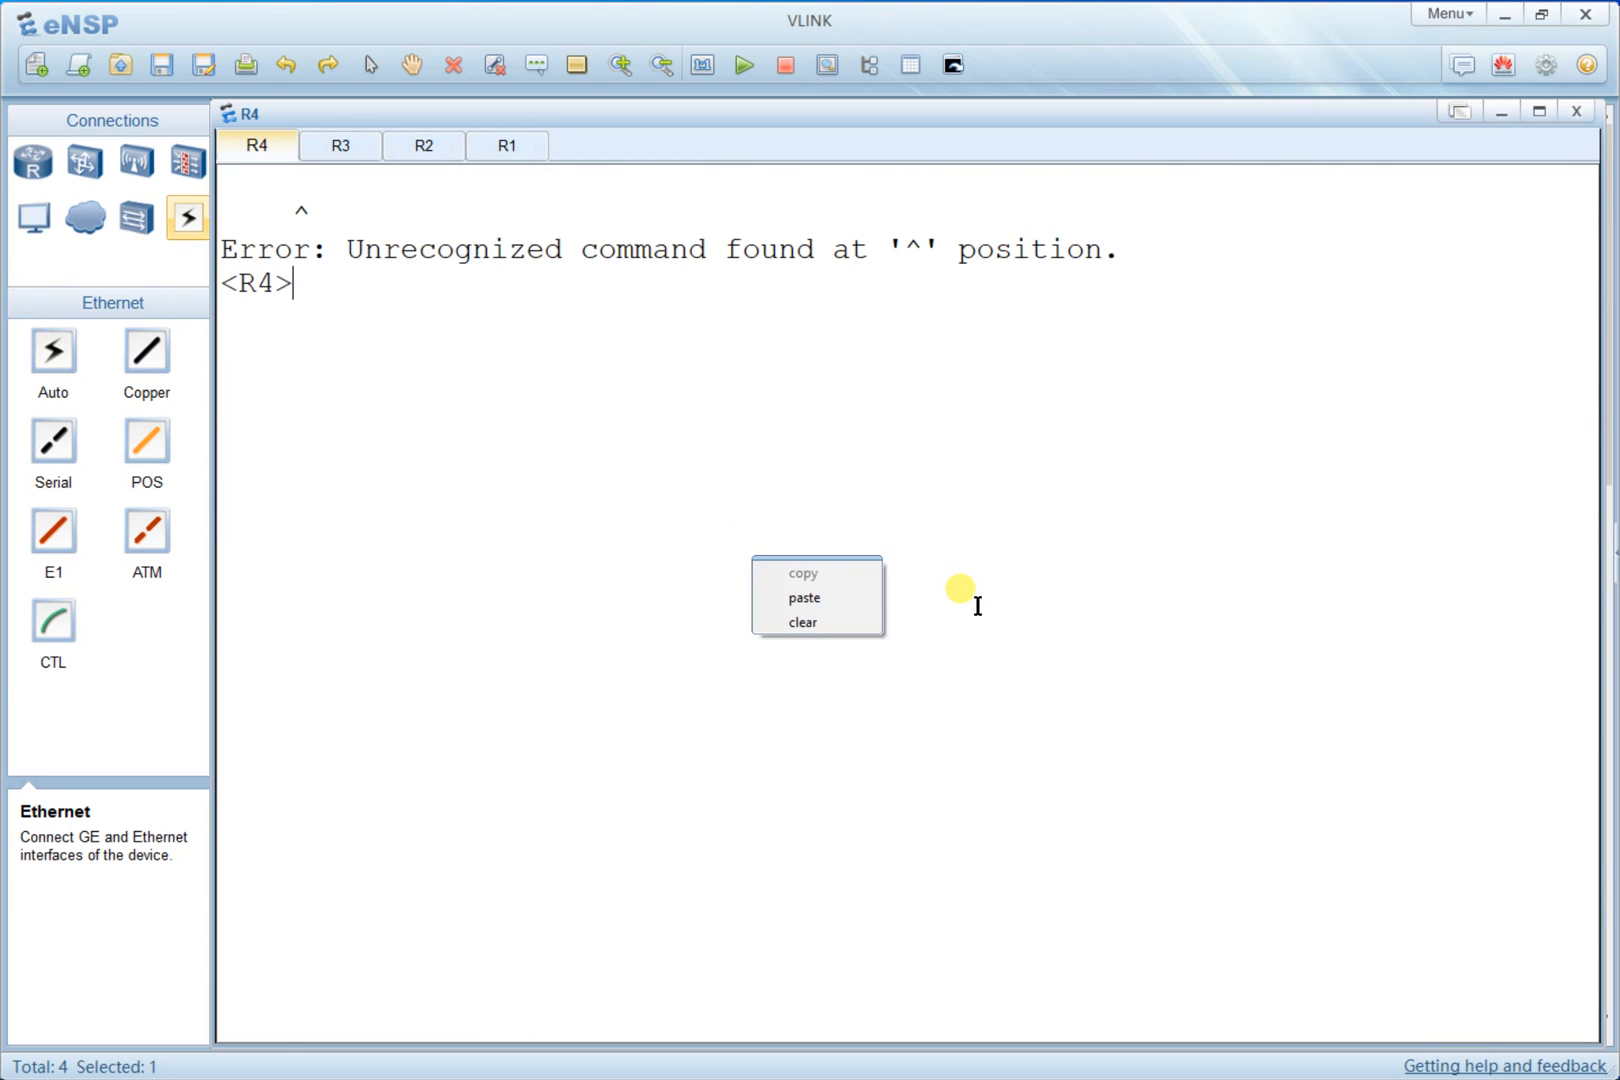
click(820, 621)
text(sys)
key(Return)
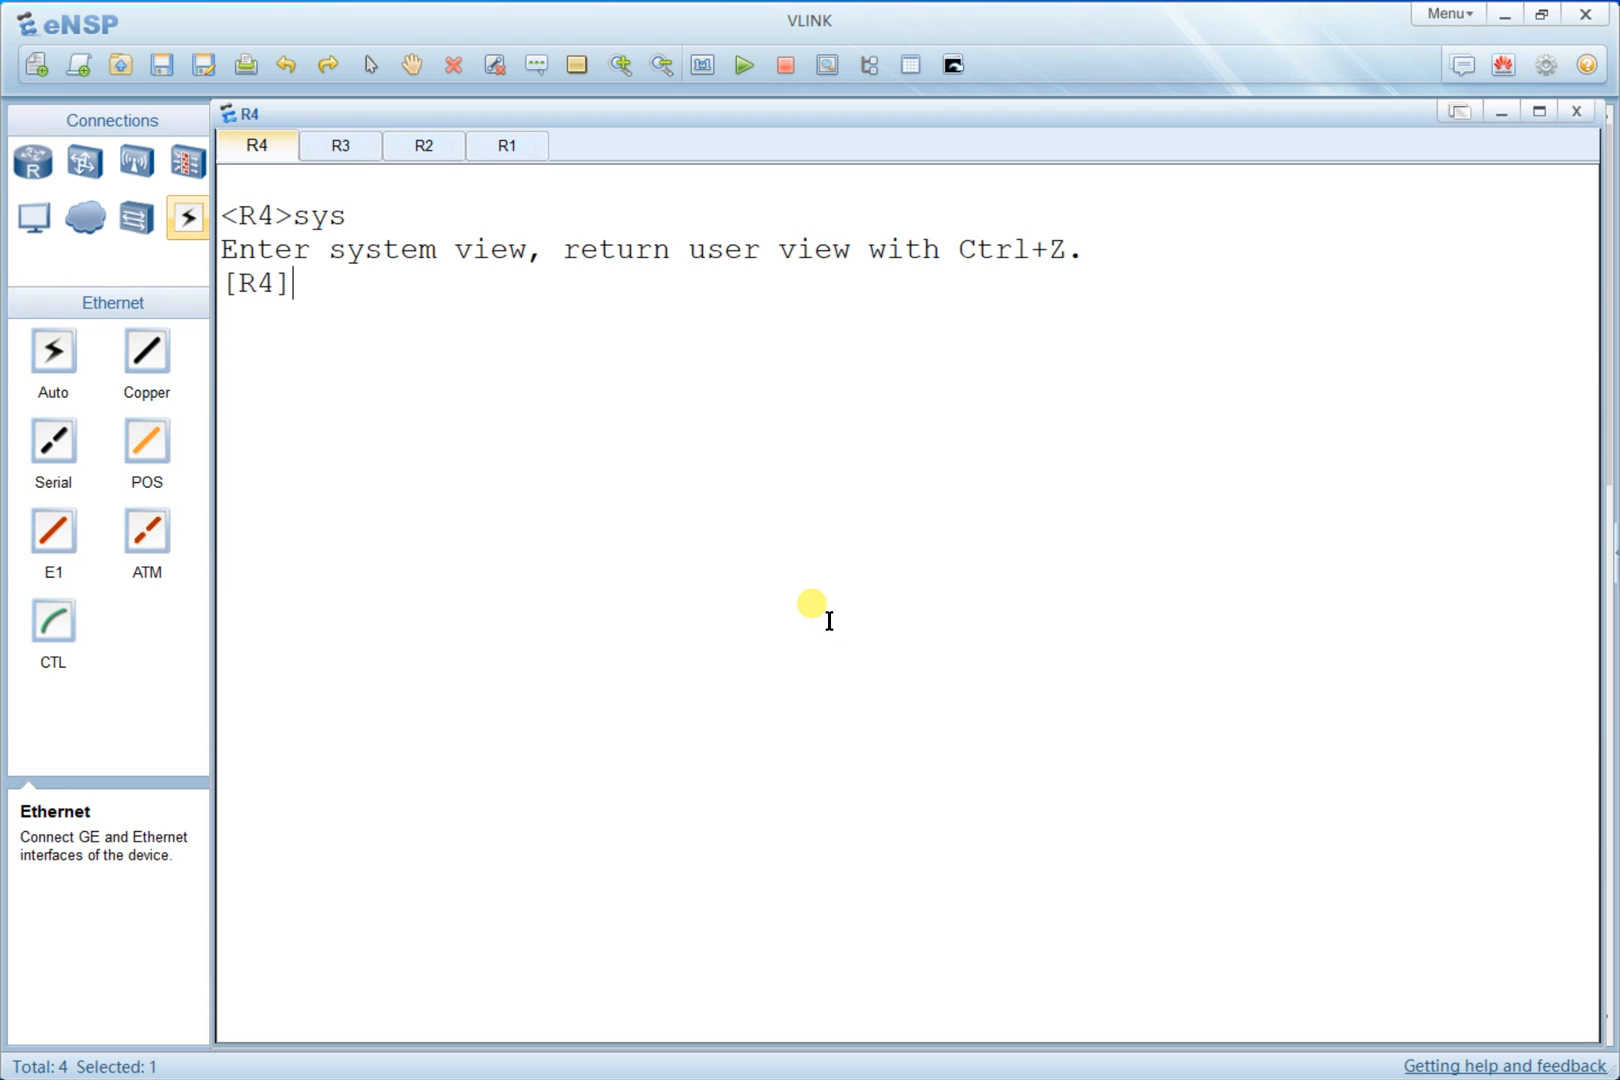
- Start OSPF on R4 with router ID 4.4.4.4
text(spf ro)
key(Tab)
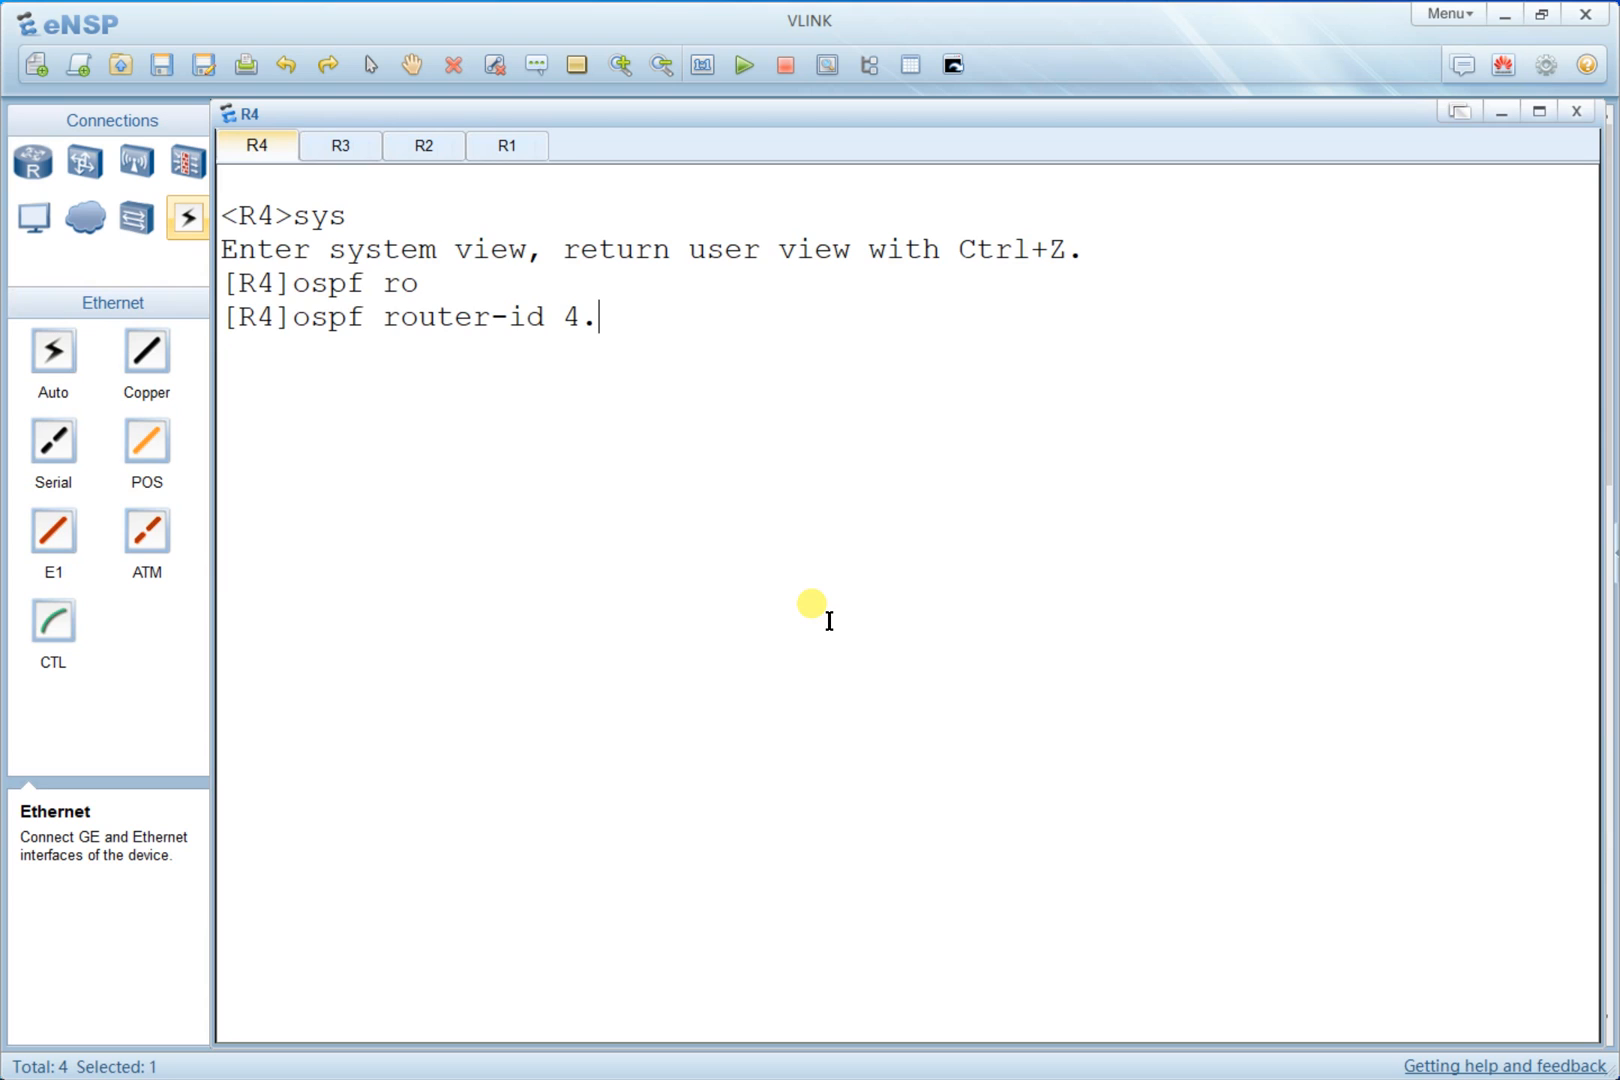
key(Return)
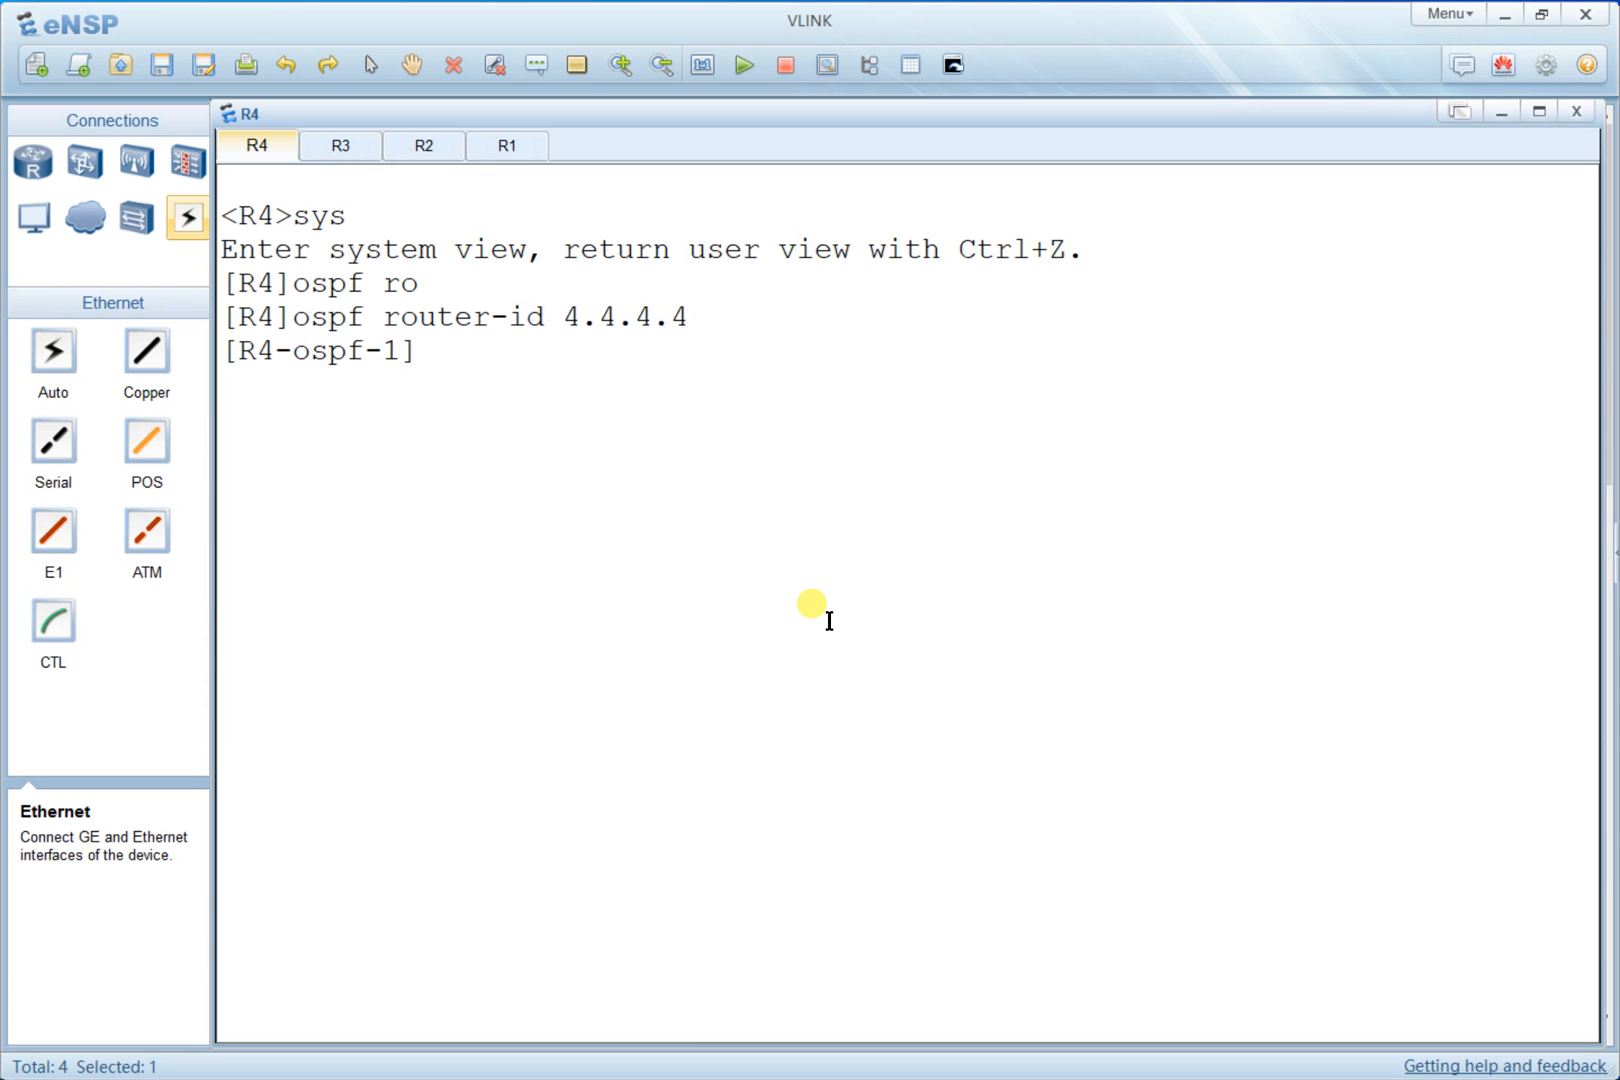
key(alt+Tab)
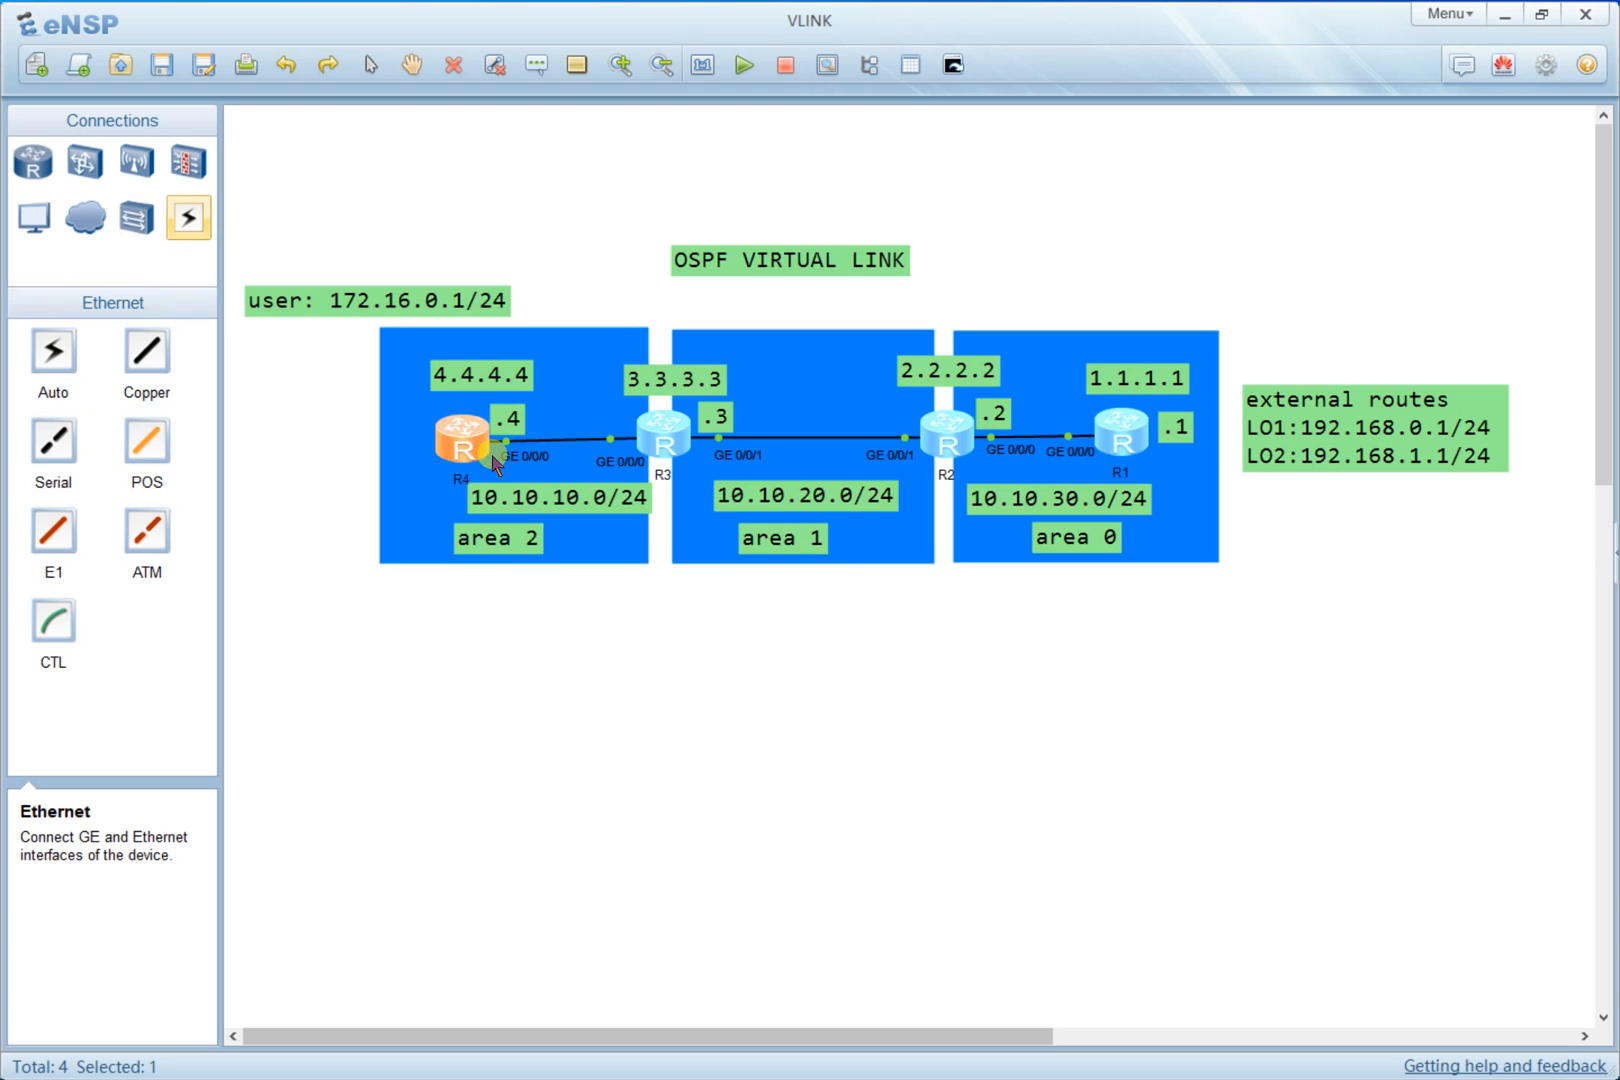
double_click(475, 437)
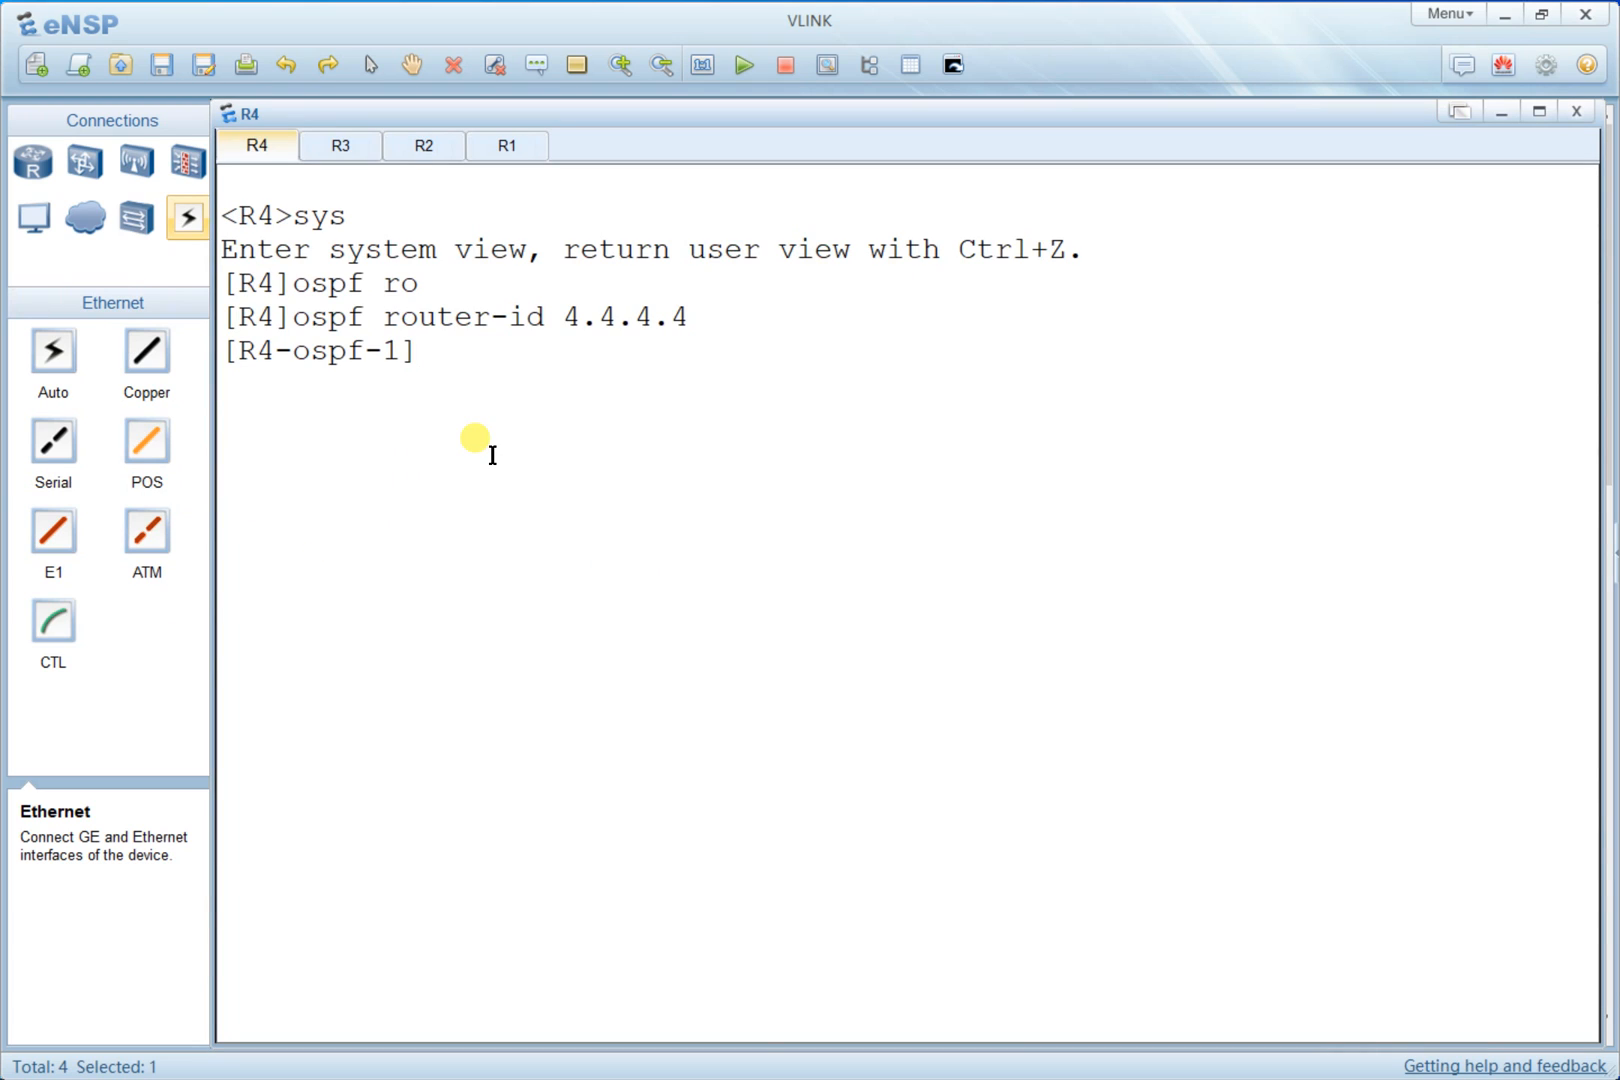
- Enter area 2 on R4 and advertise network 10.10.10.0 with wildcard 0.0.0.255
text(area 2)
key(Return)
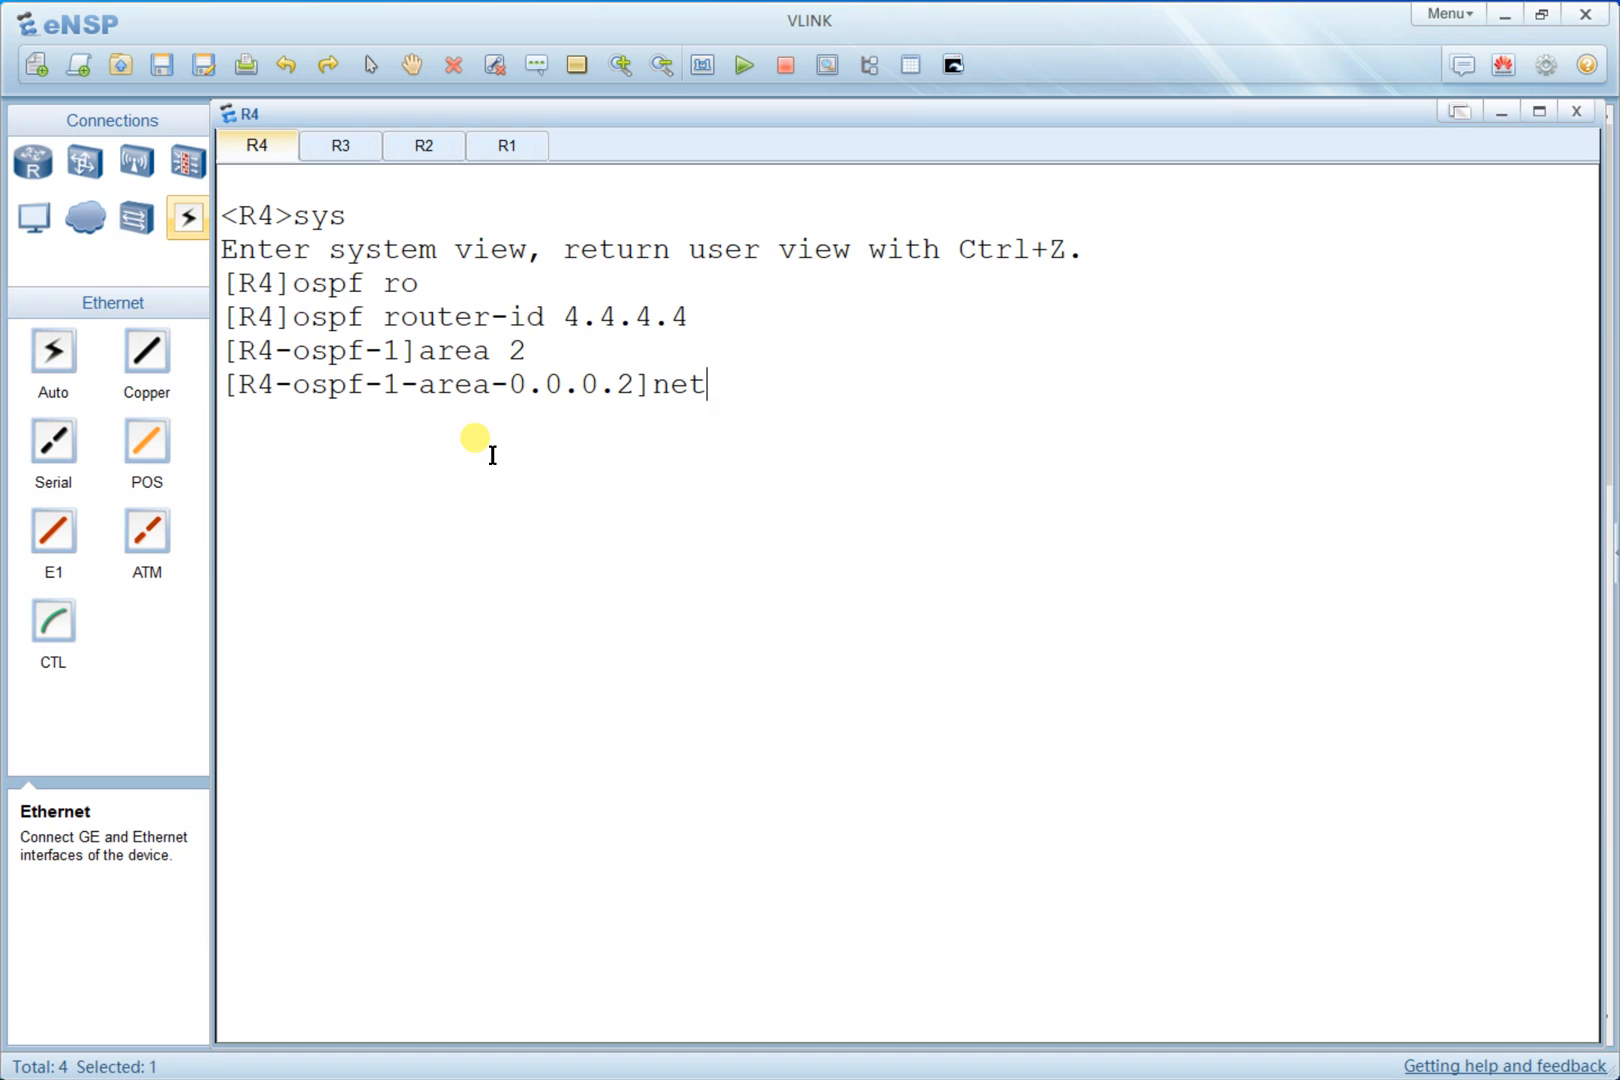
text(netw)
key(Tab)
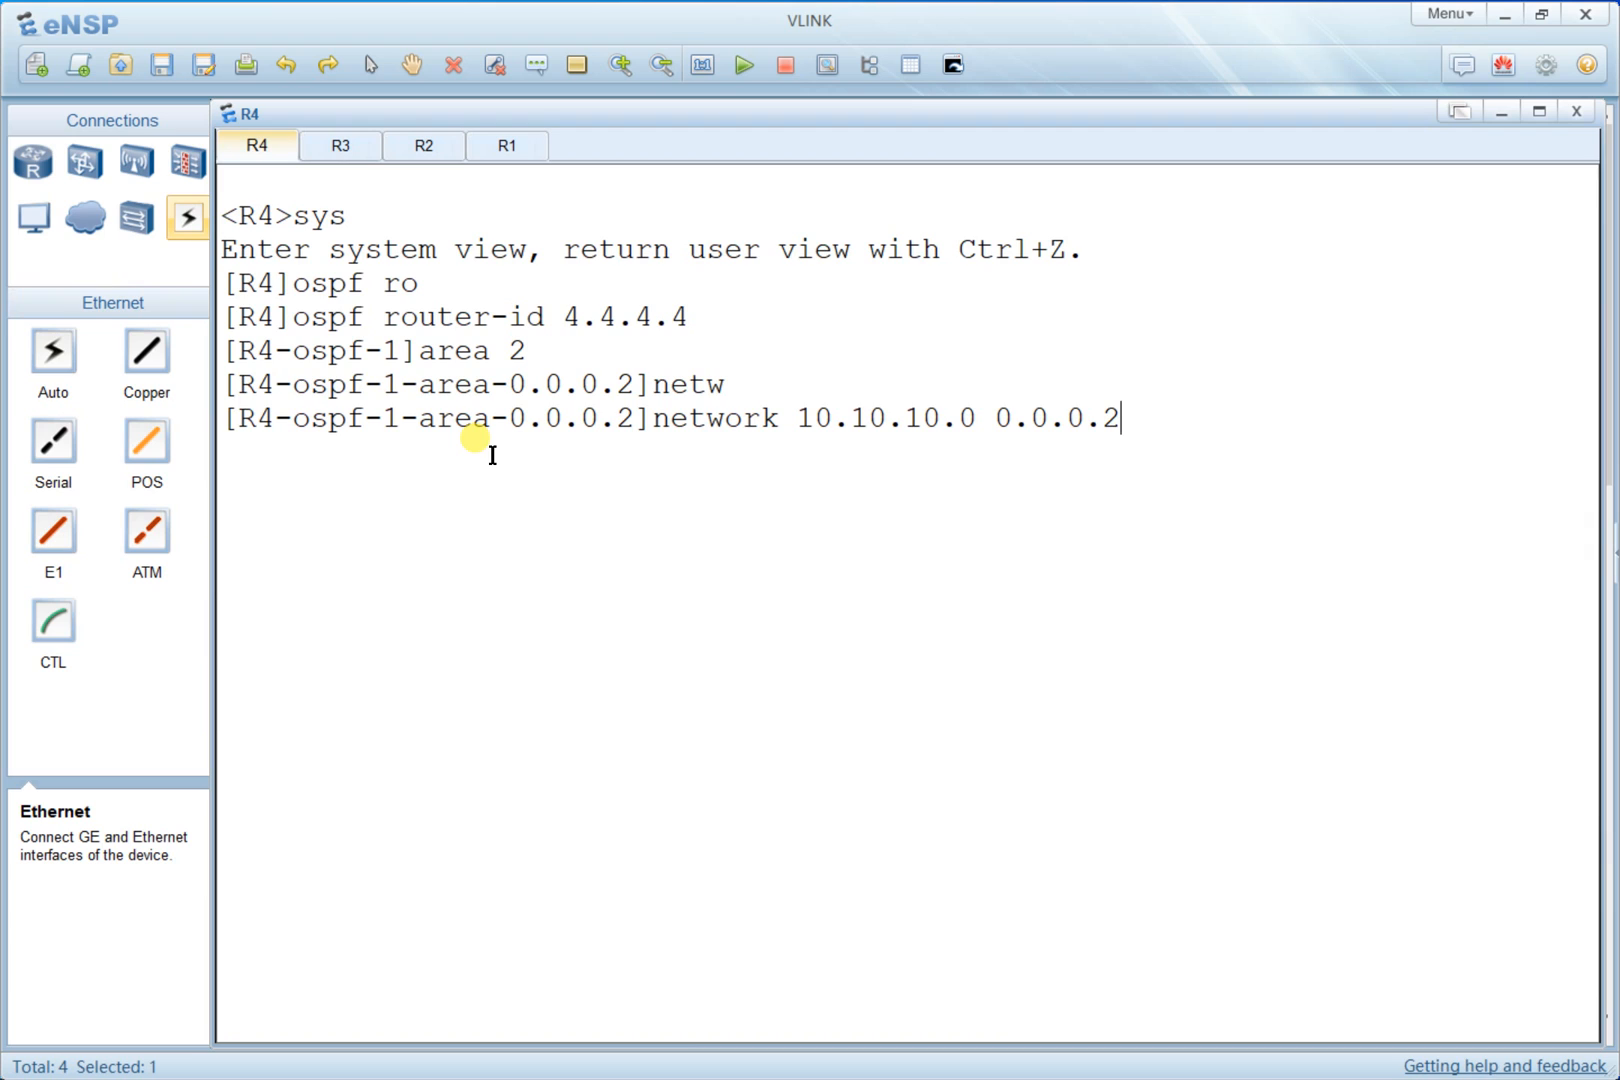
key(Return)
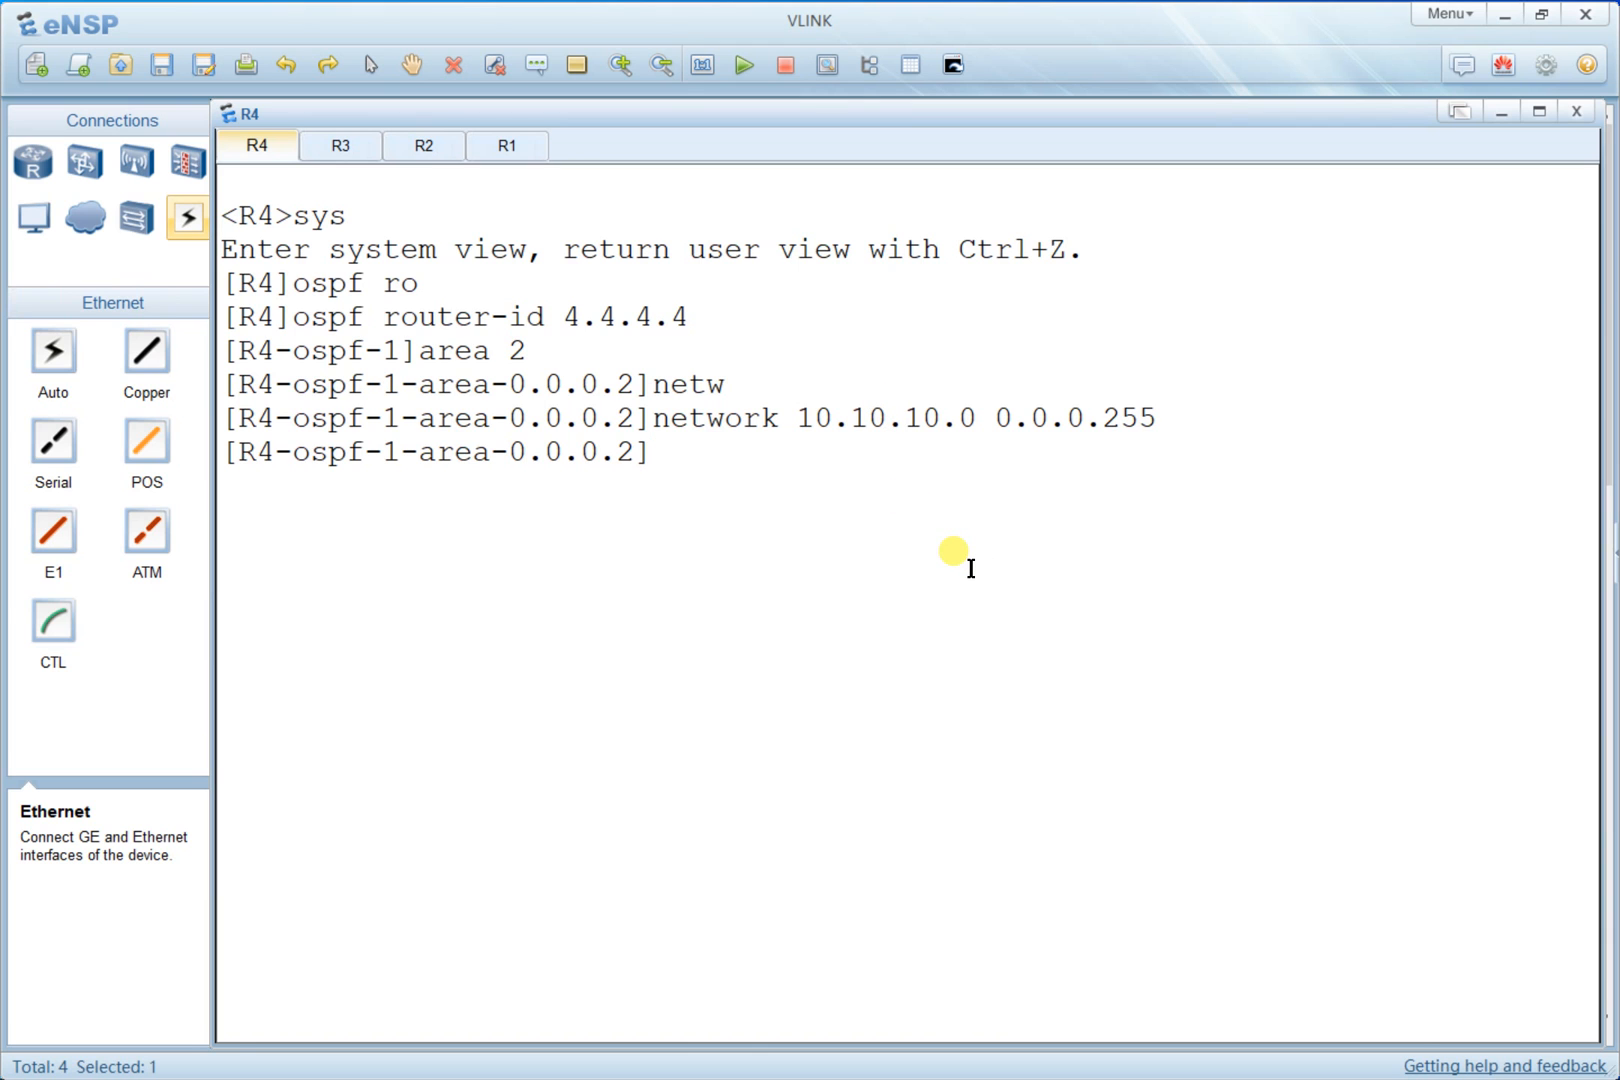
- Clear R4's console and quit the area and OSPF views back to system view
key(alt+Tab)
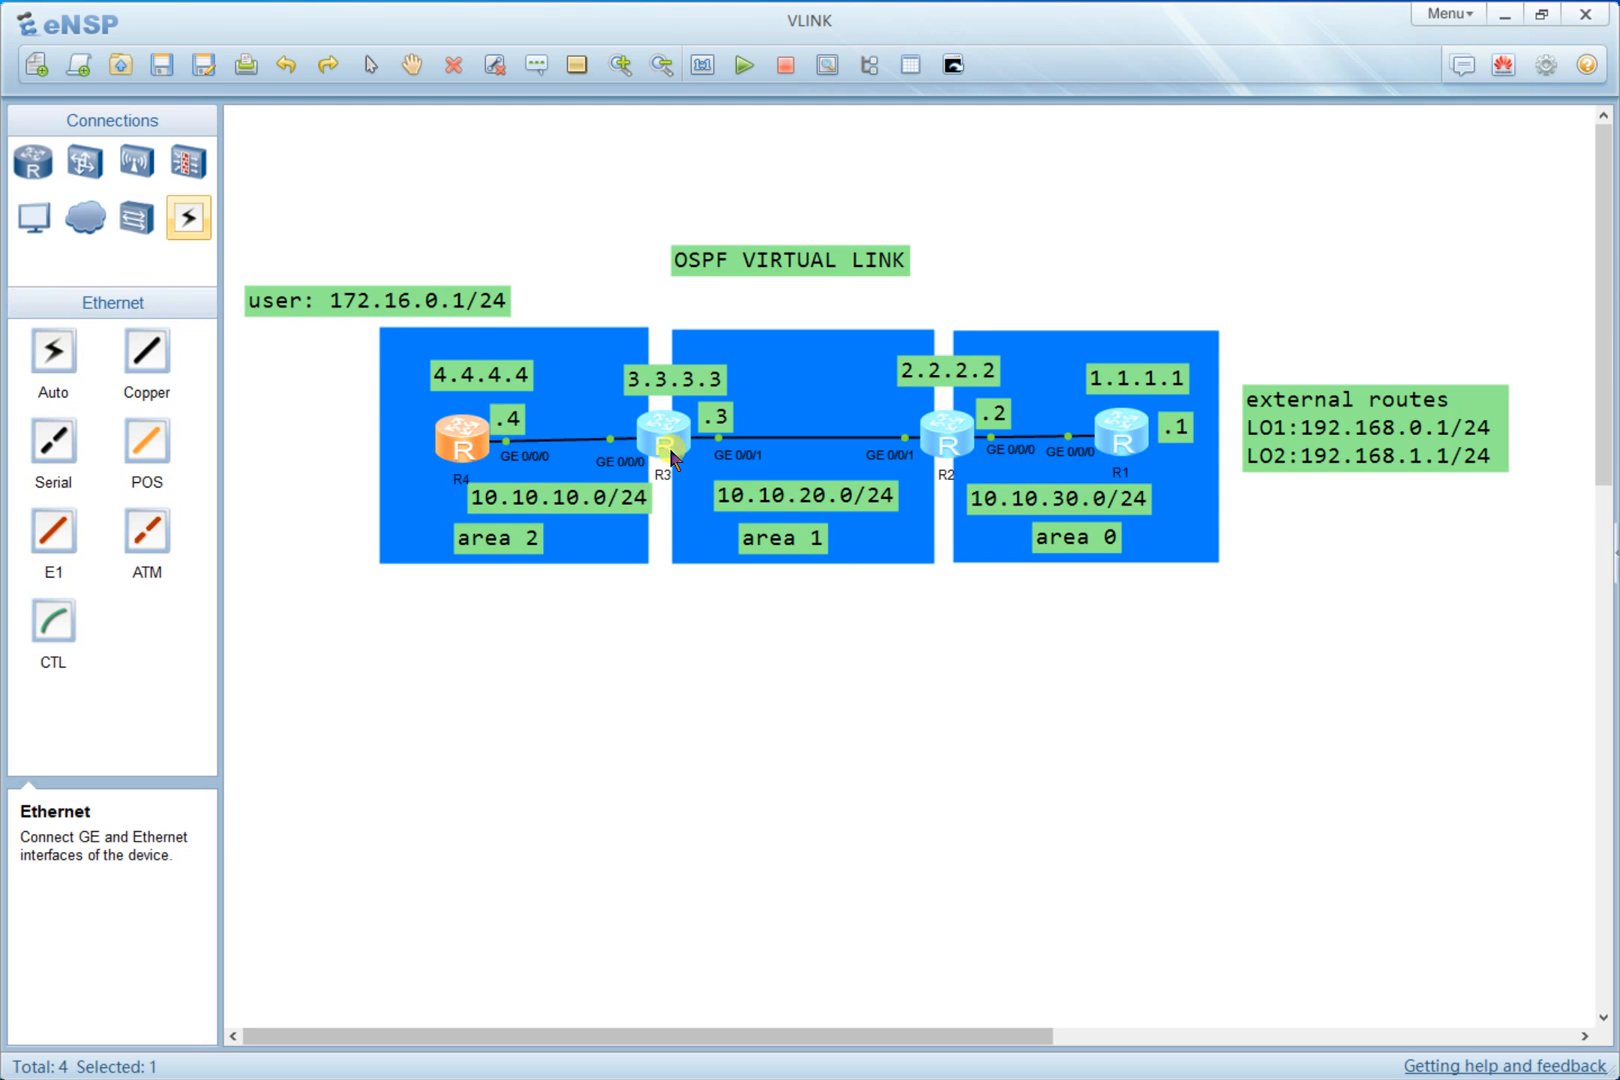
double_click(457, 445)
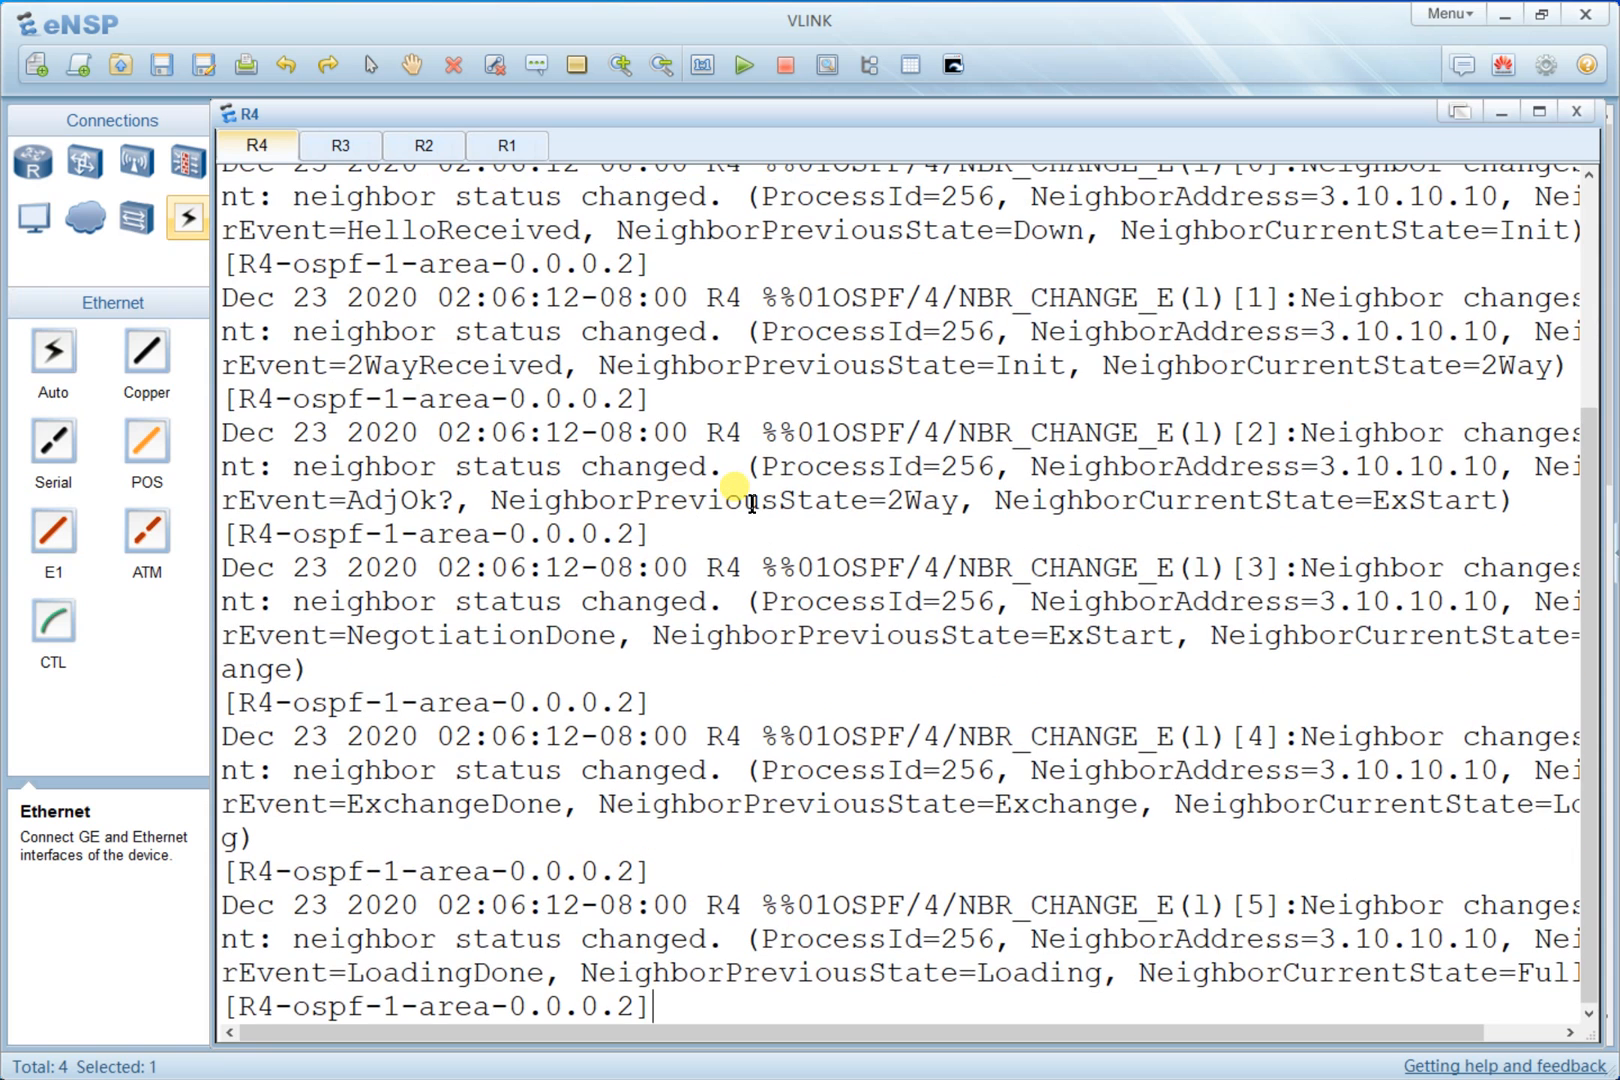
key(Return)
key(Return)
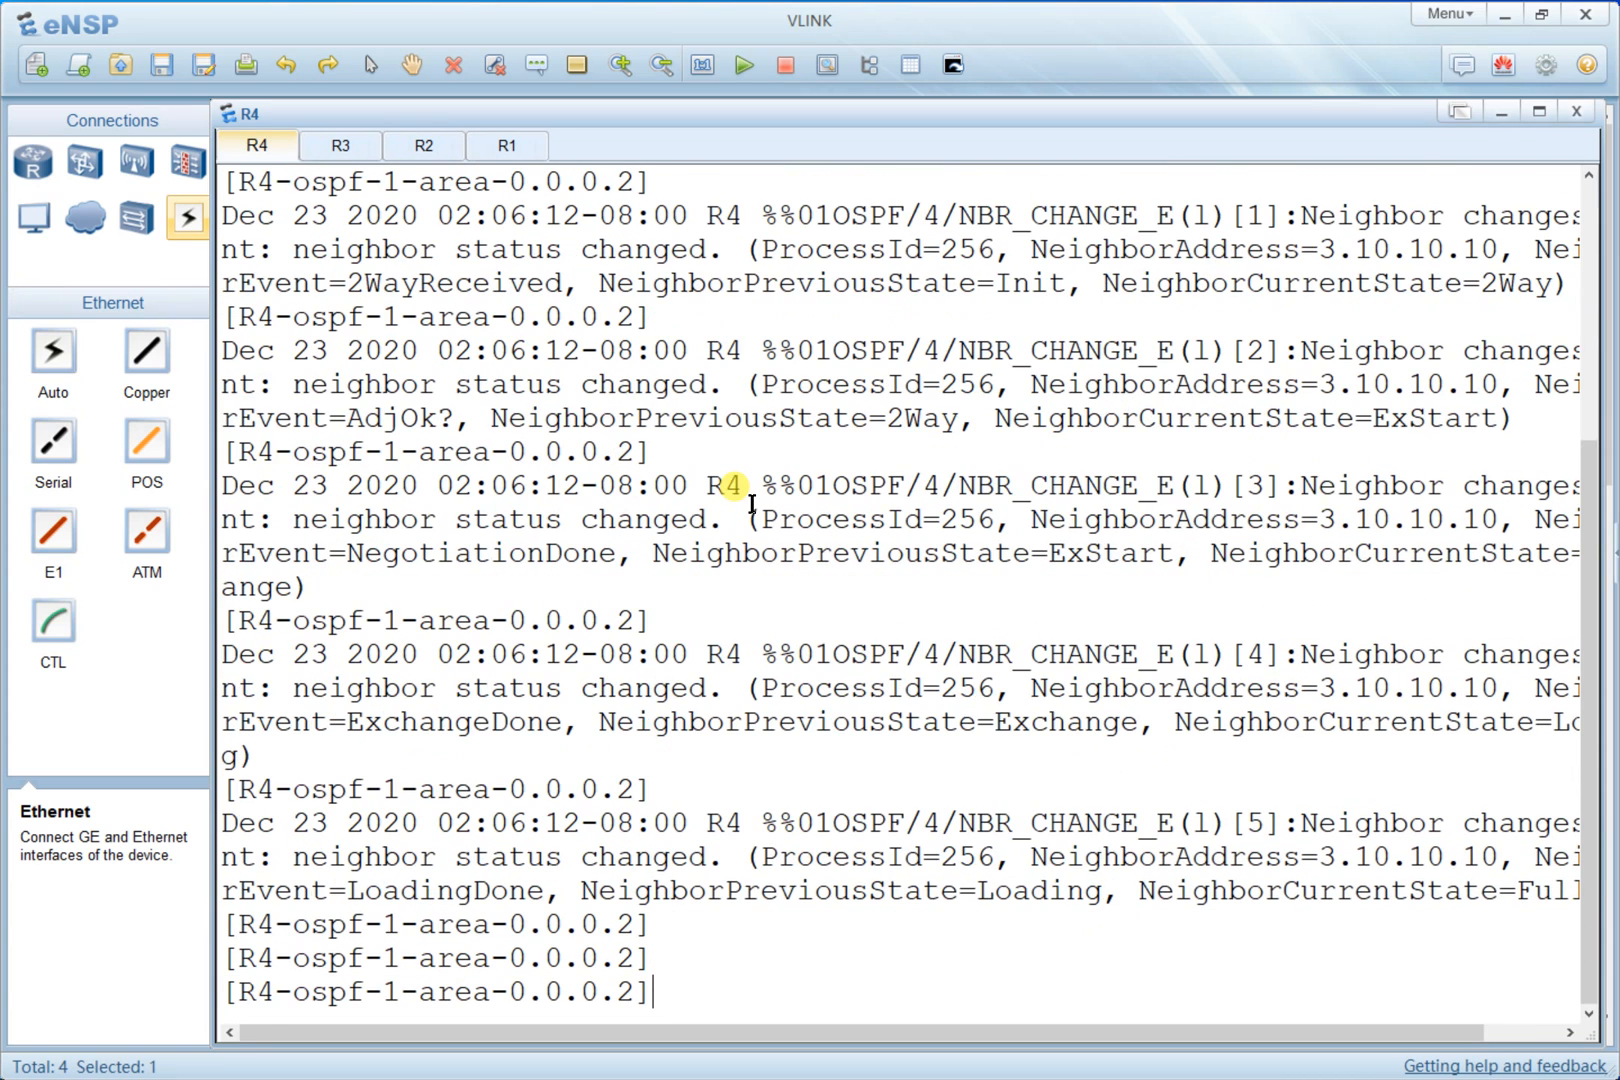
right_click(800, 316)
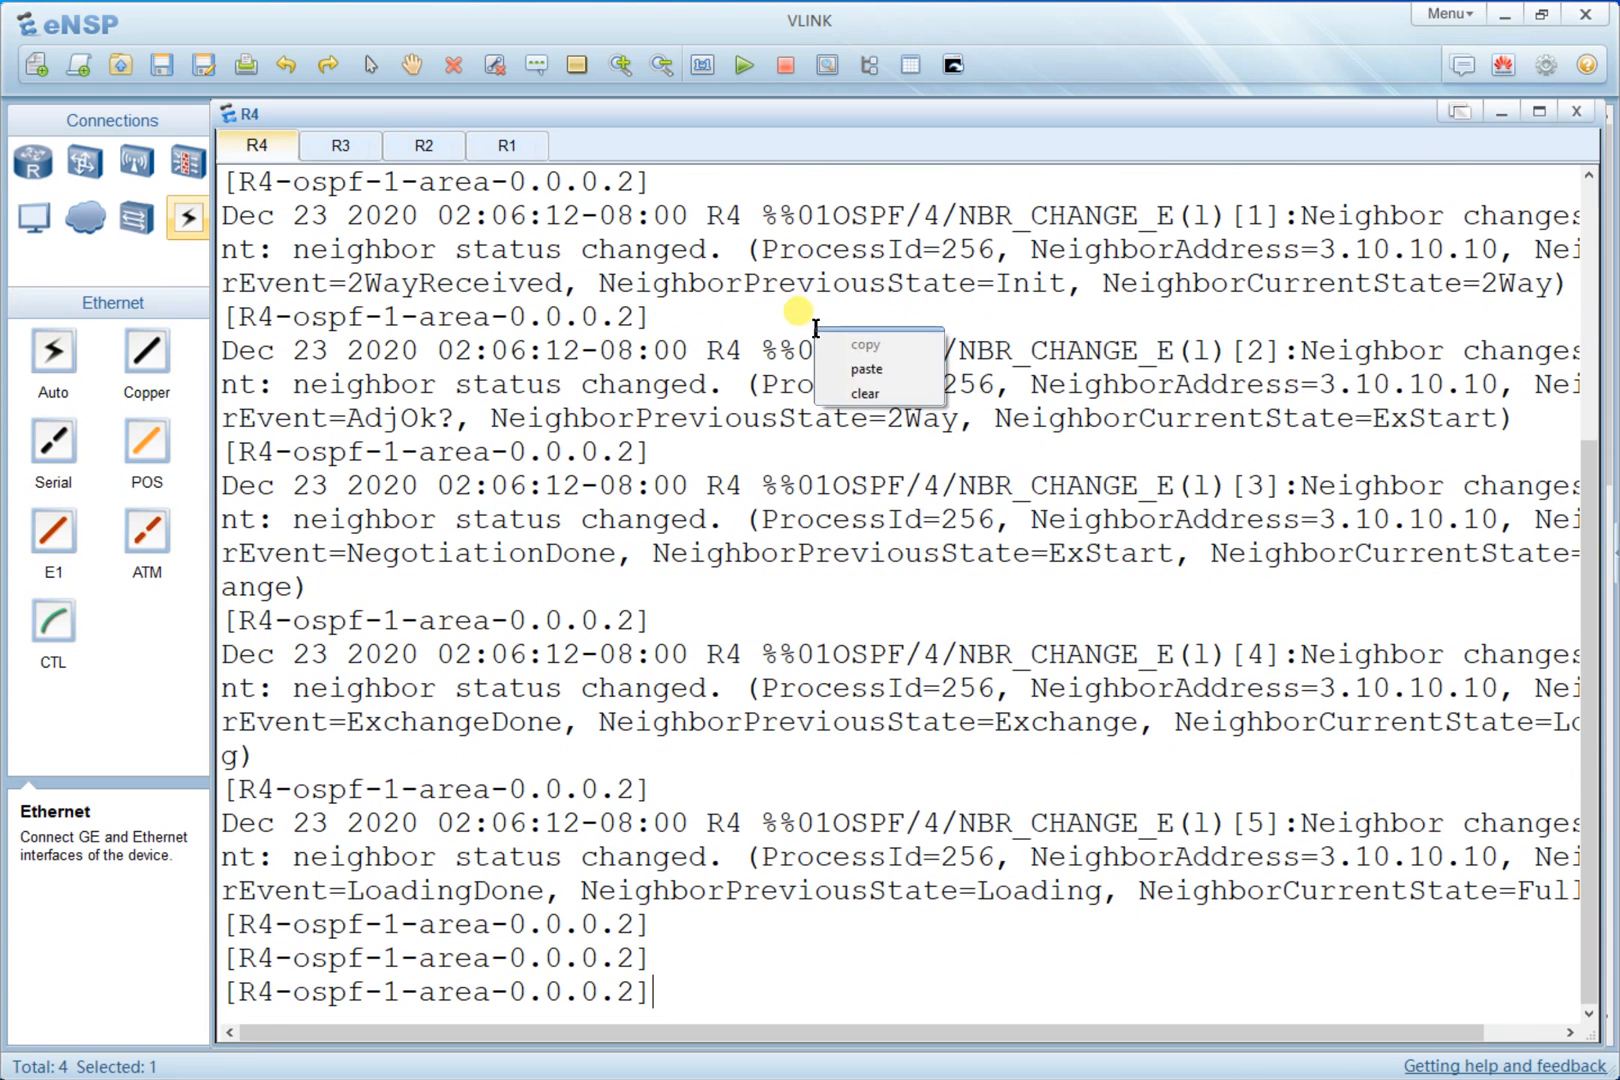
click(850, 395)
key(Return)
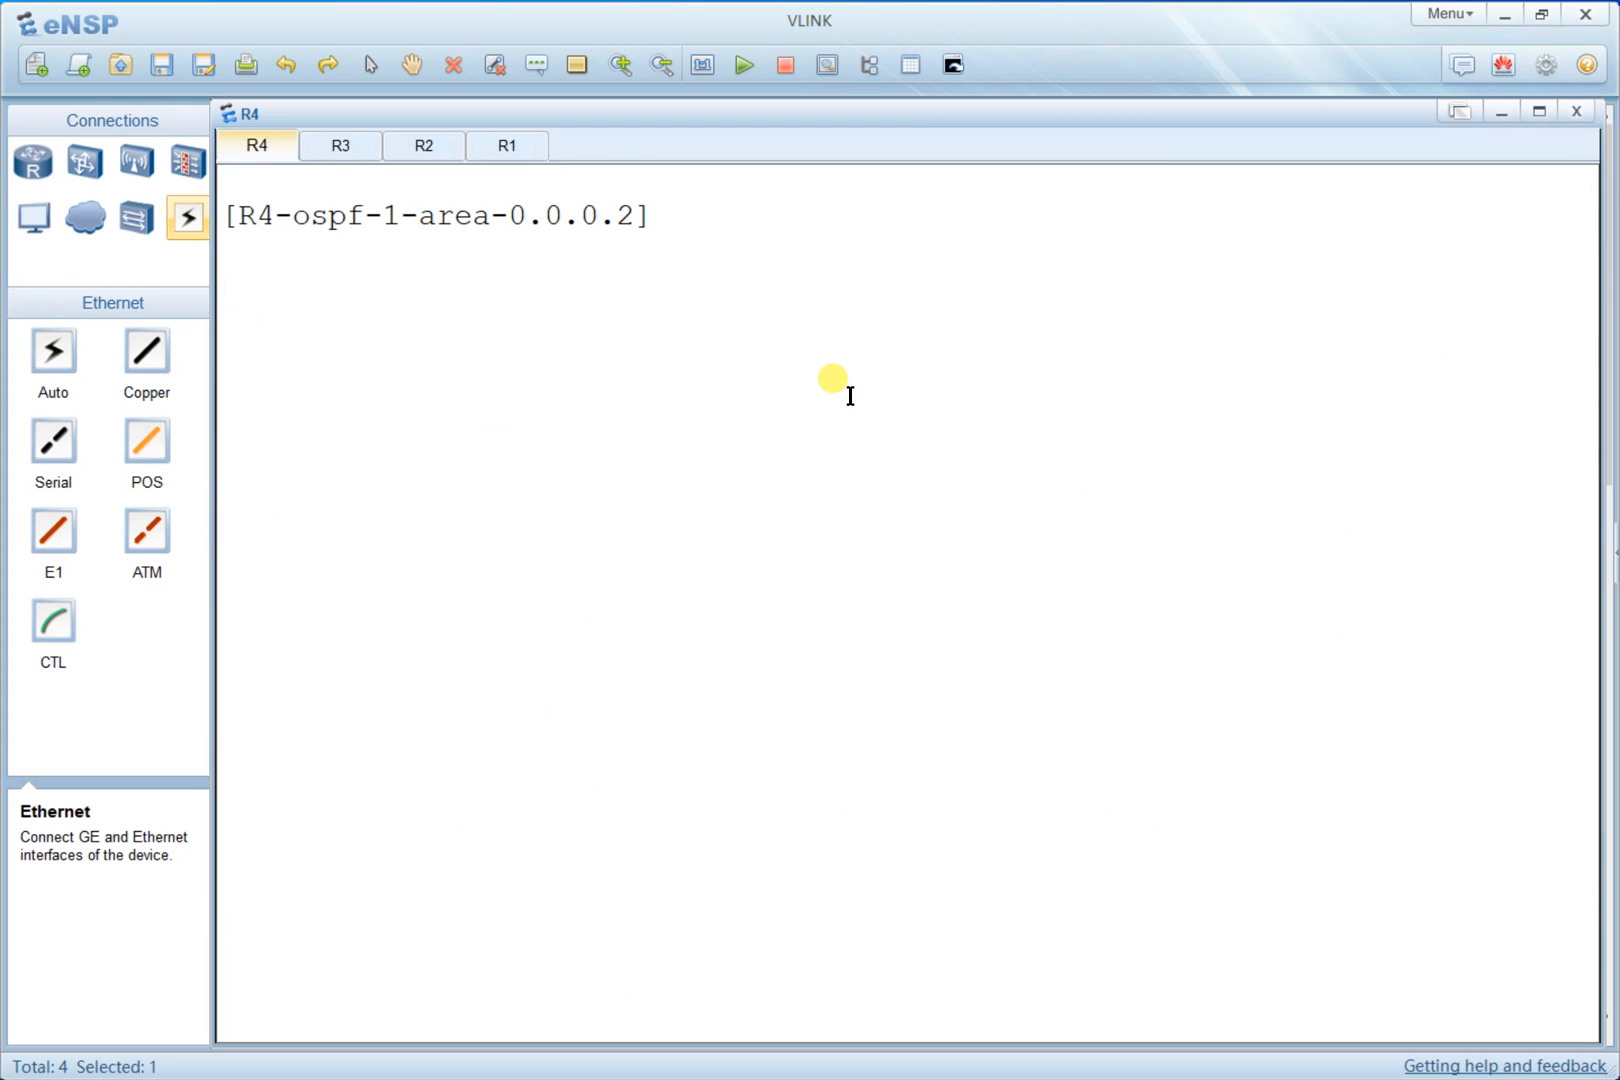
text(Q)
key(Return)
text(Q)
key(Return)
right_click(850, 396)
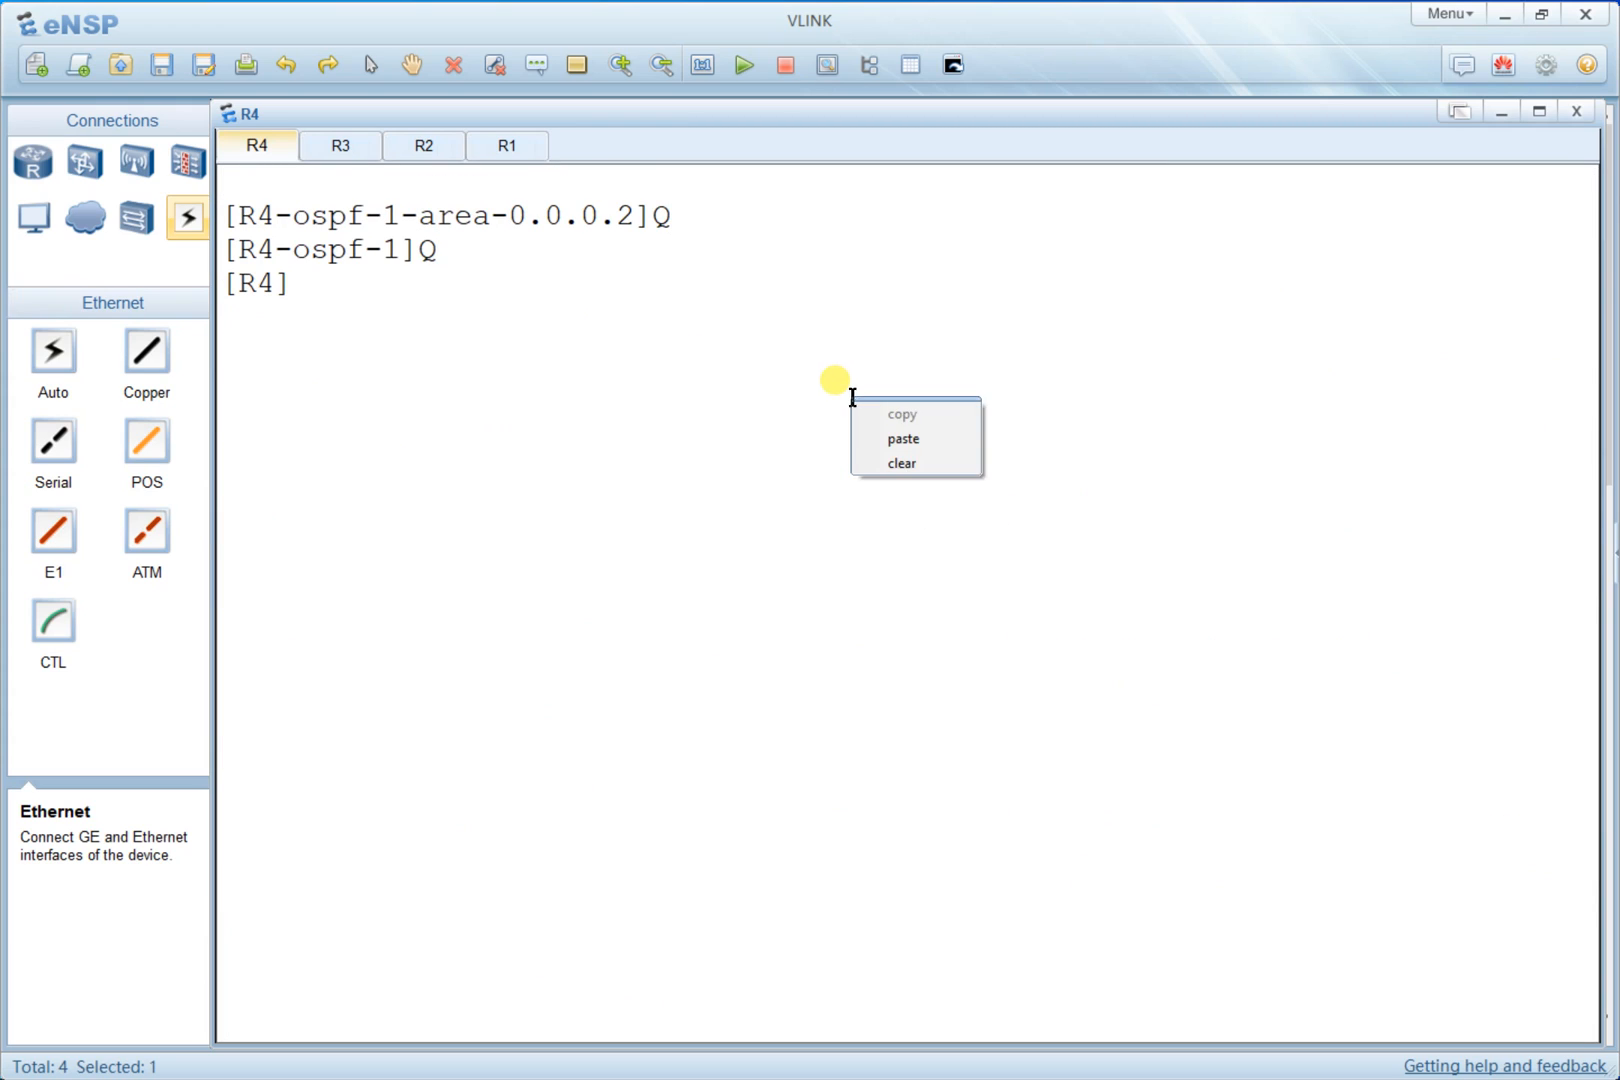
click(877, 463)
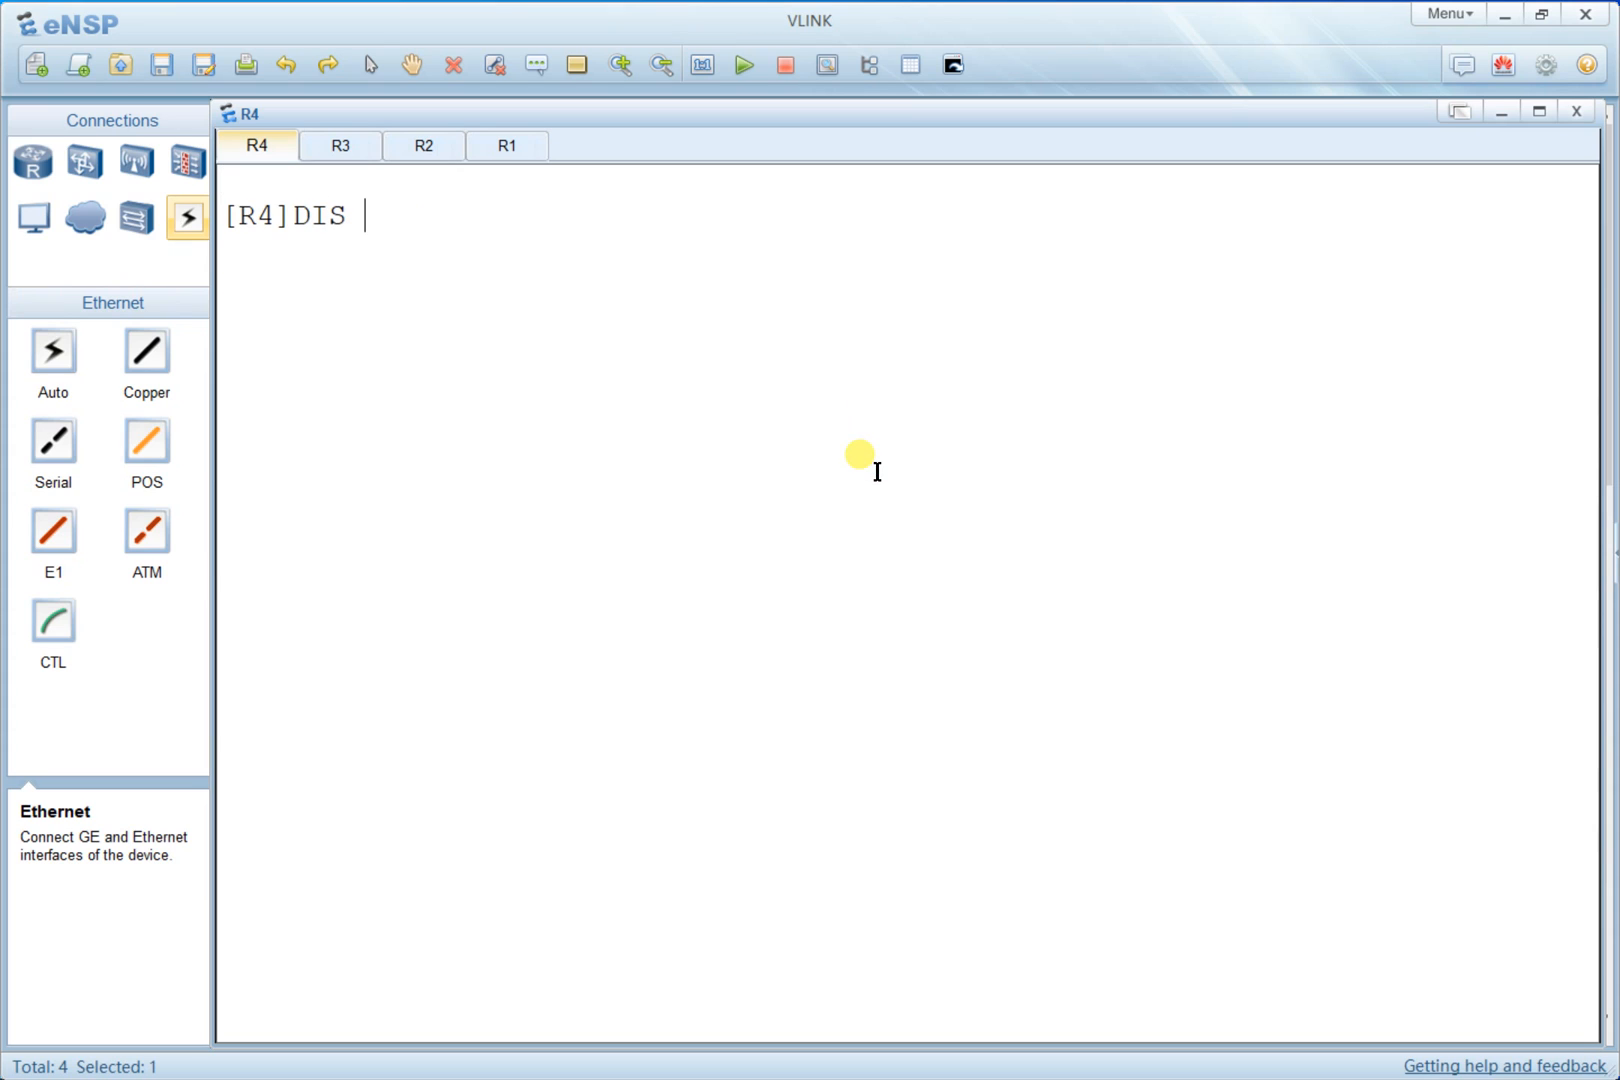
- Display R4's full IP routing table
text(DIS IP RO)
key(Tab)
key(Return)
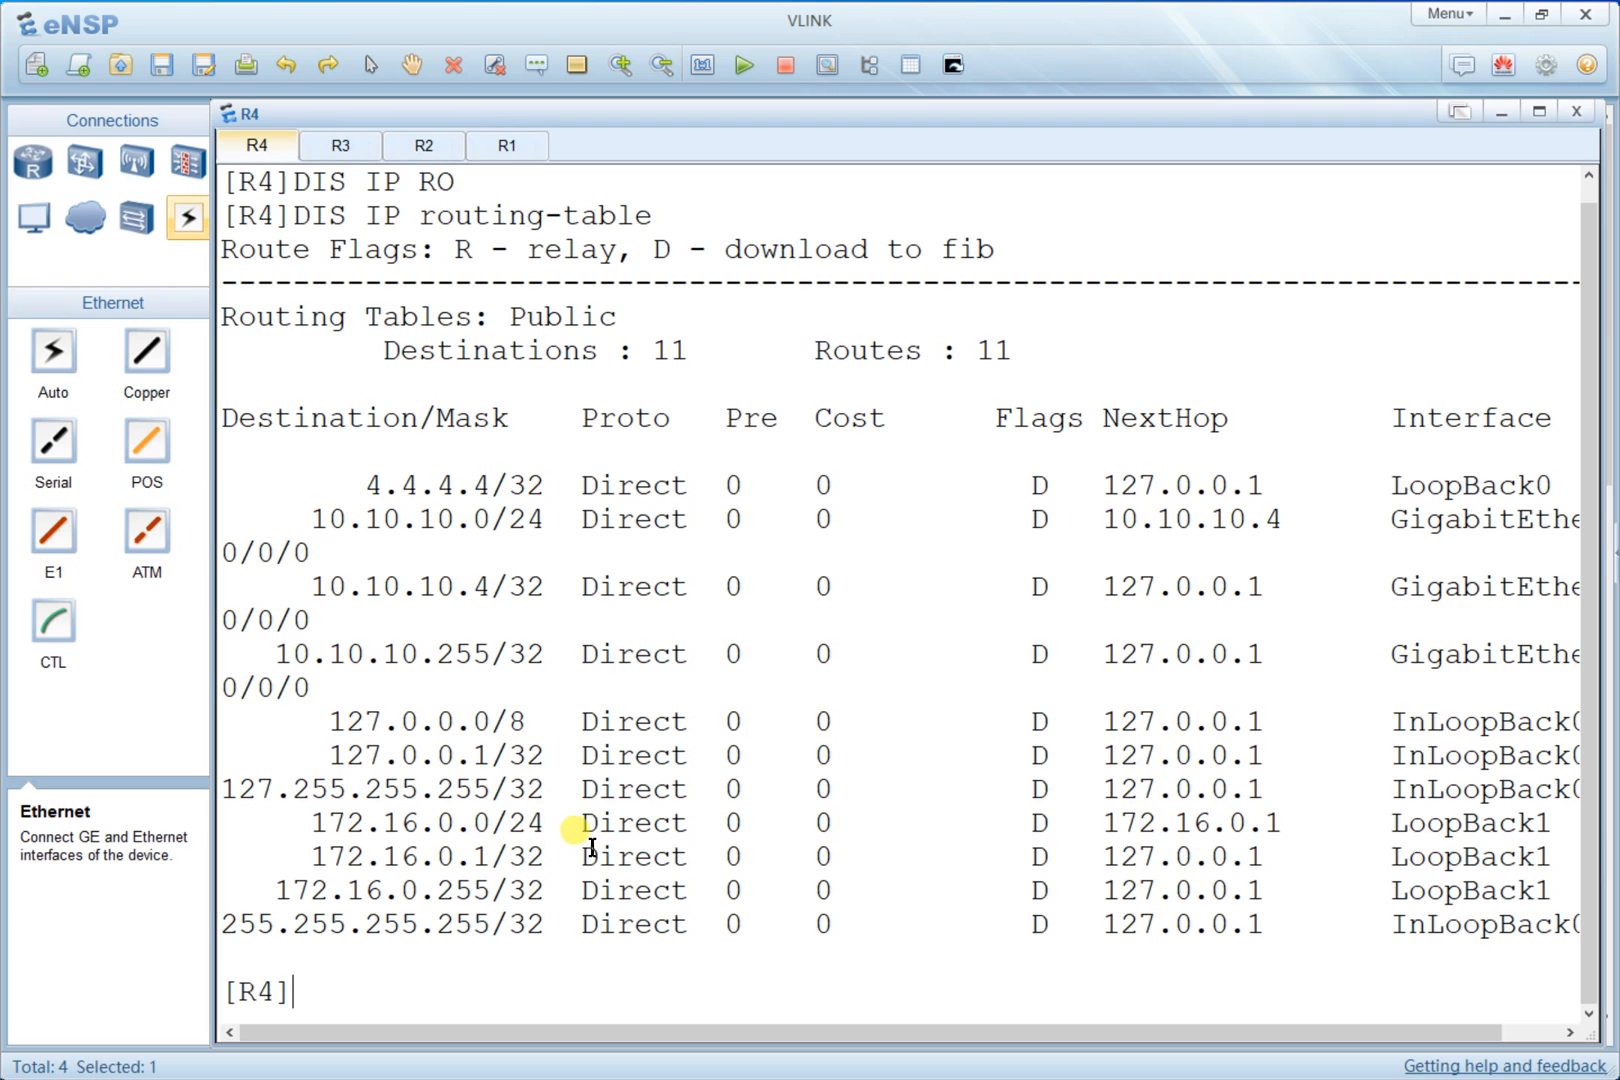
key(alt+Tab)
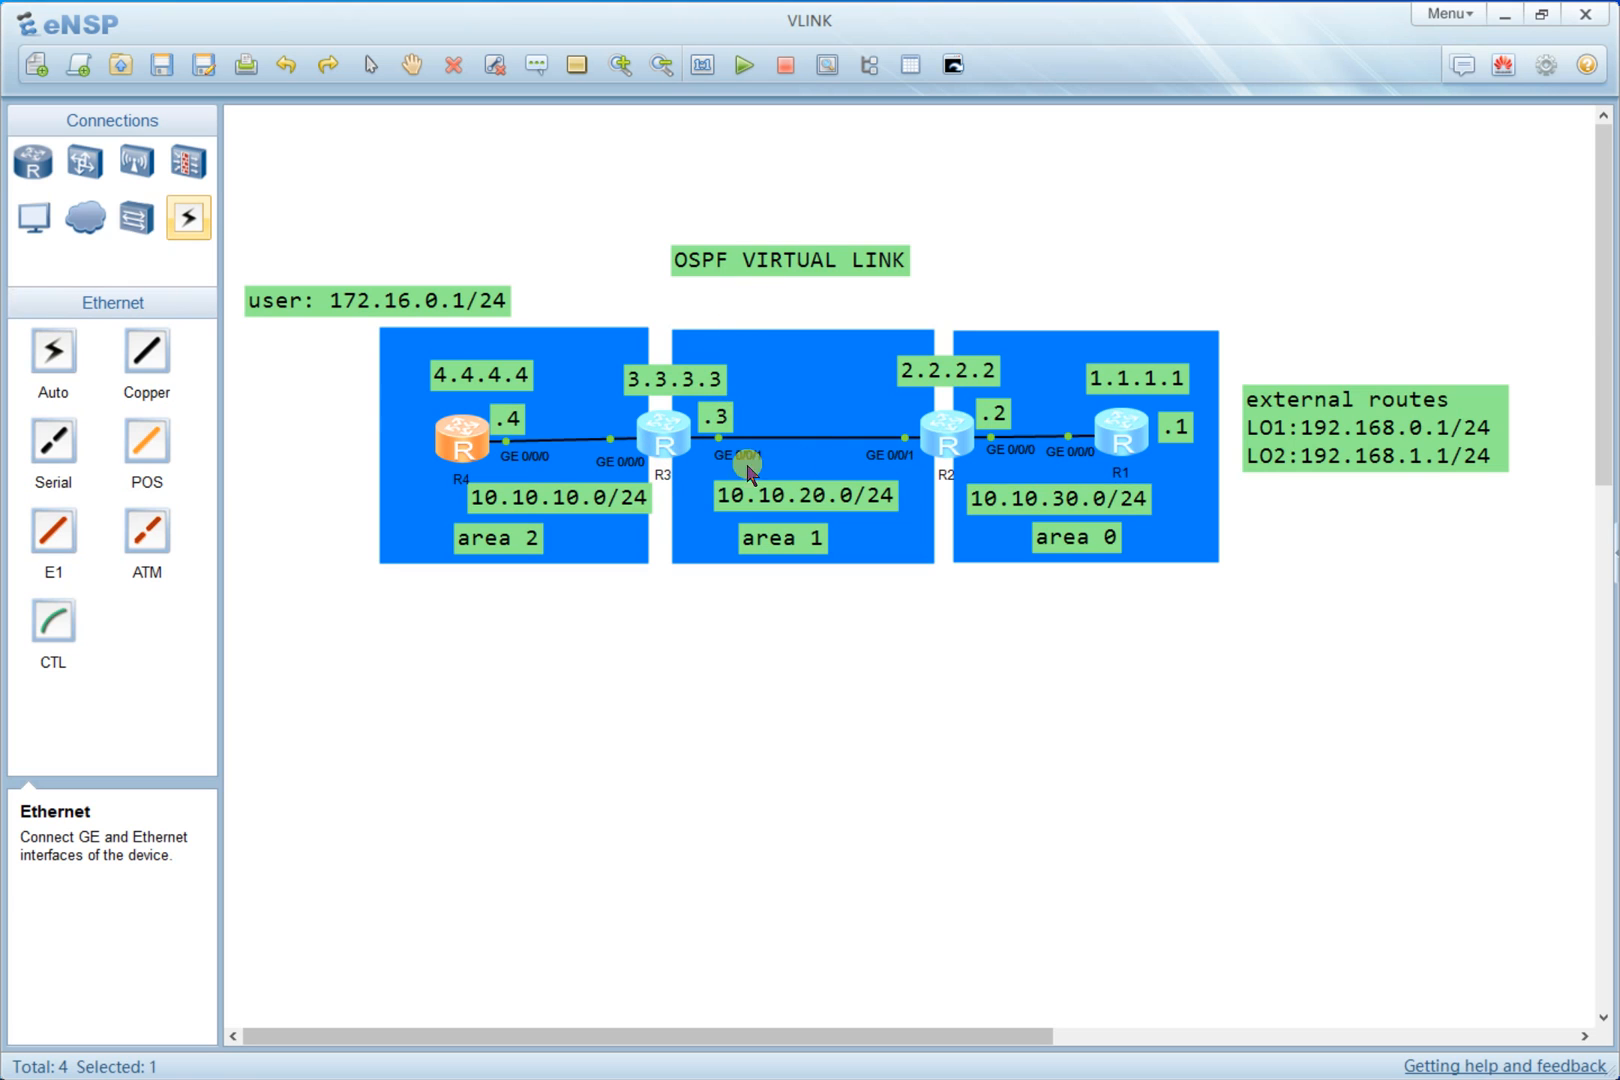
- Clear R3's console and quit area 2 back to the OSPF process view
double_click(668, 447)
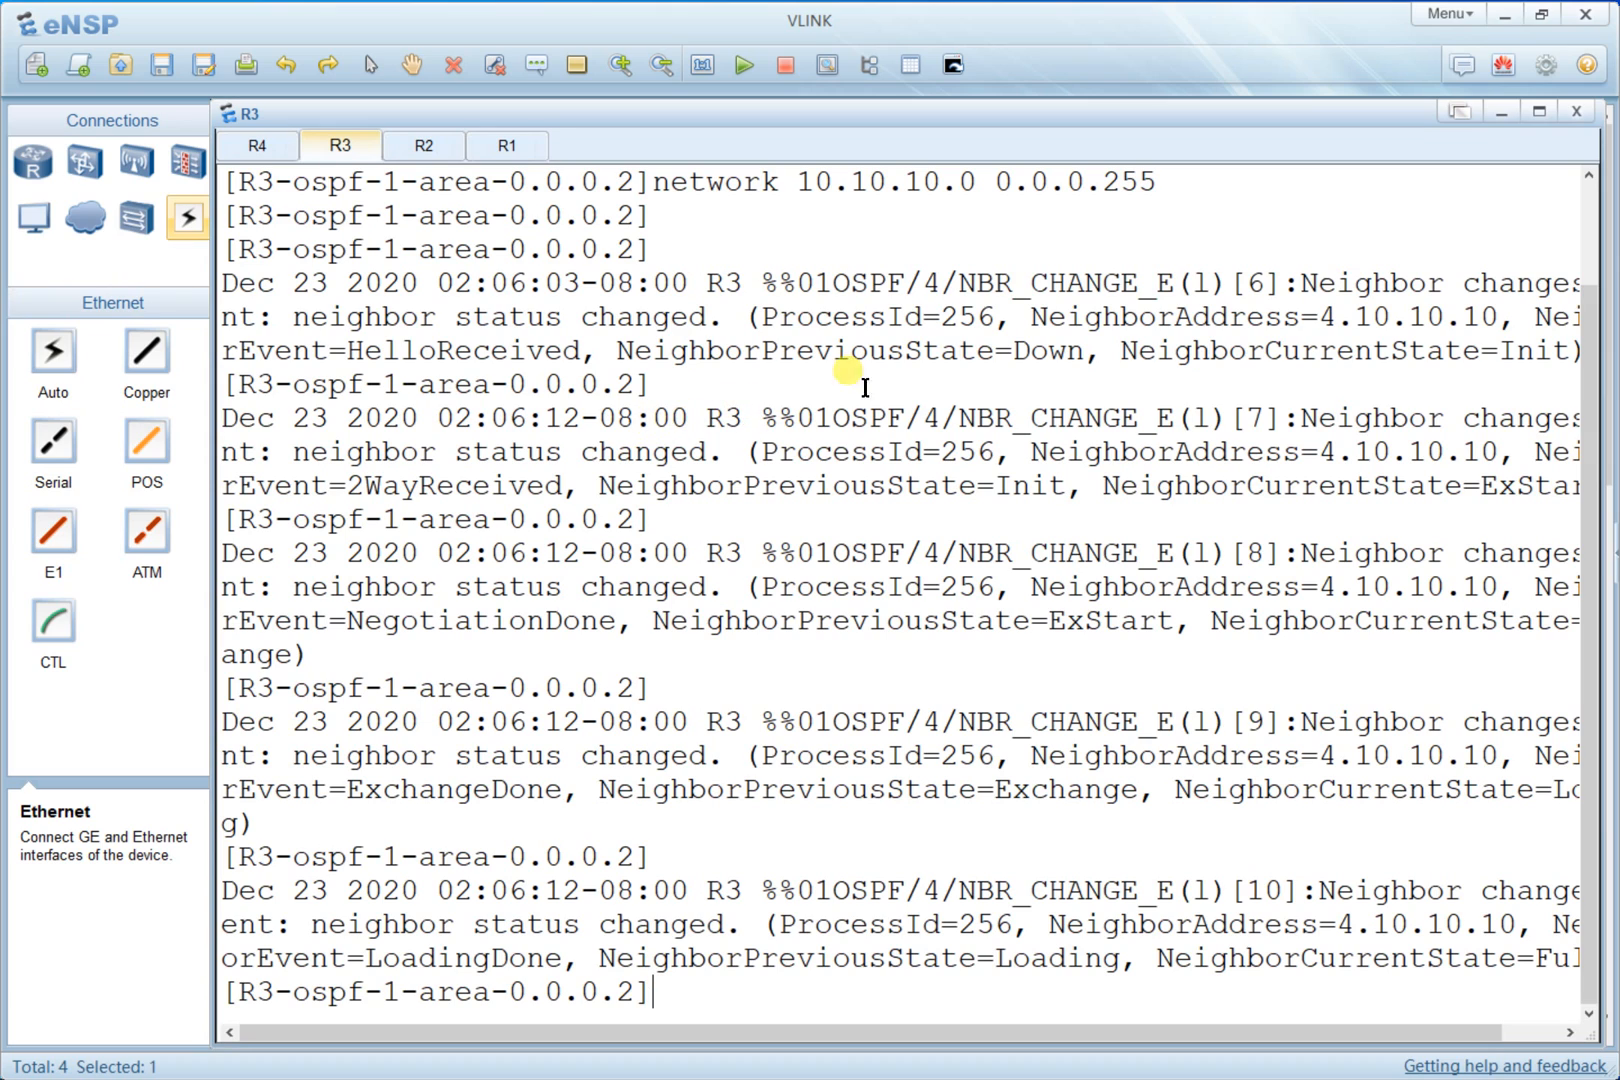
right_click(985, 362)
click(1016, 420)
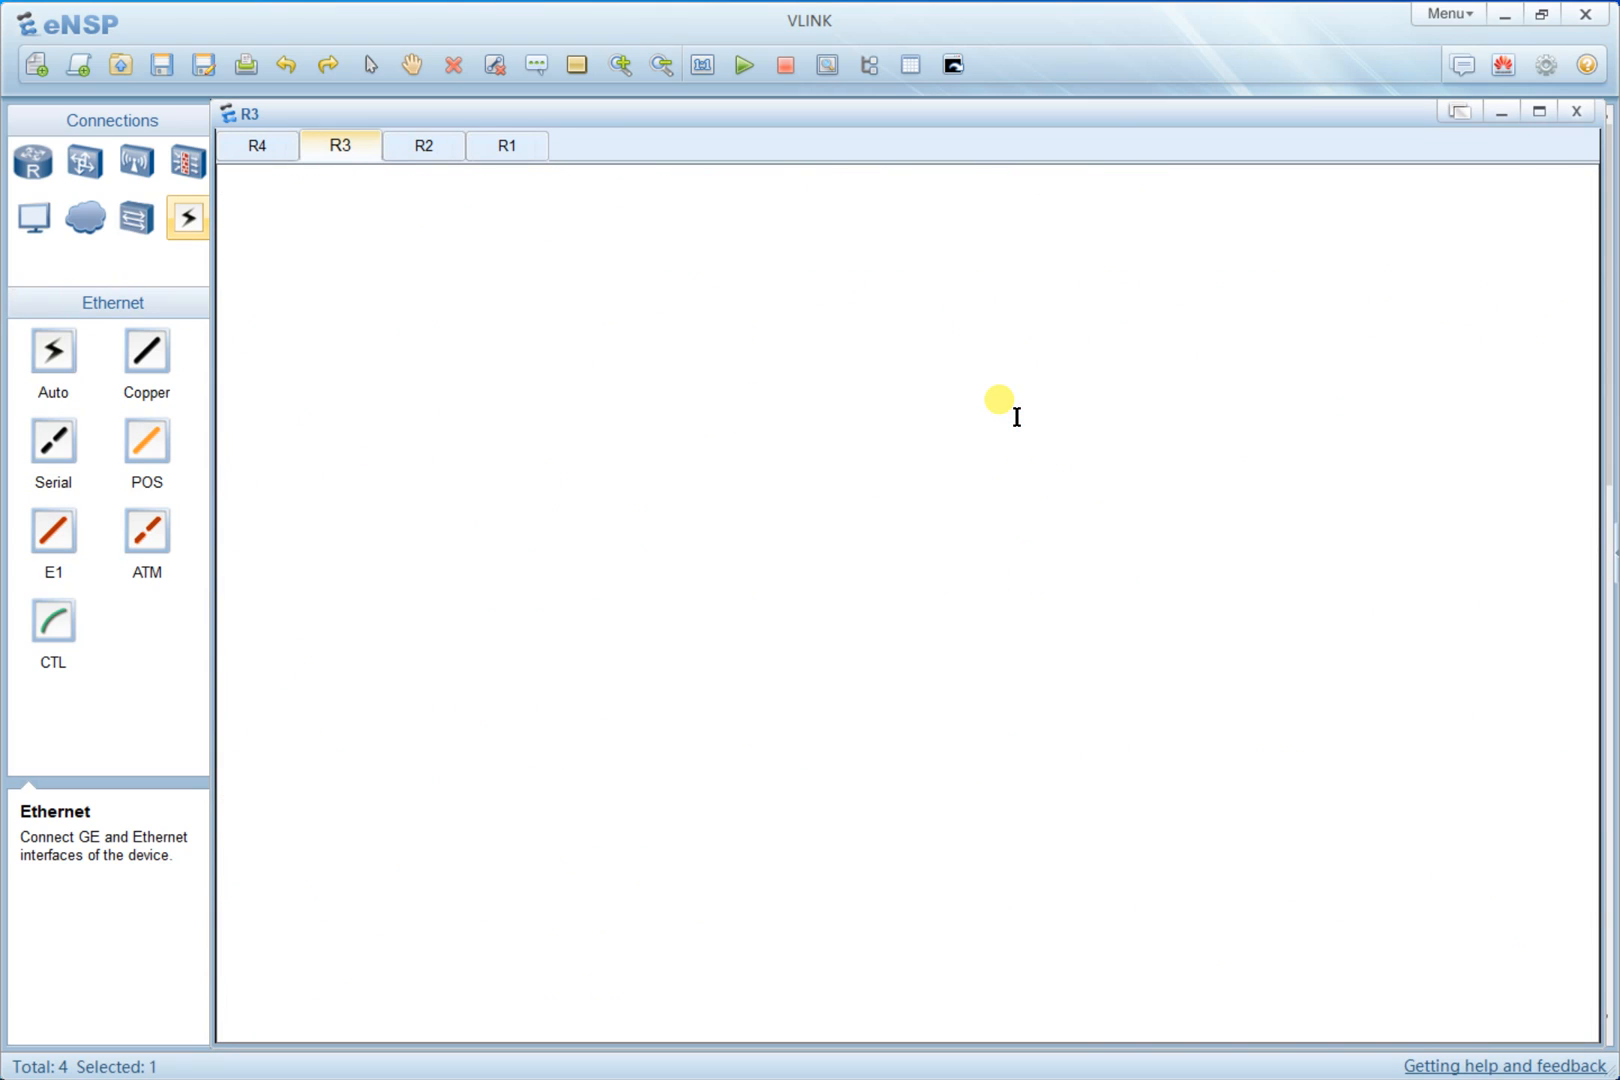
key(Return)
right_click(1016, 417)
click(985, 386)
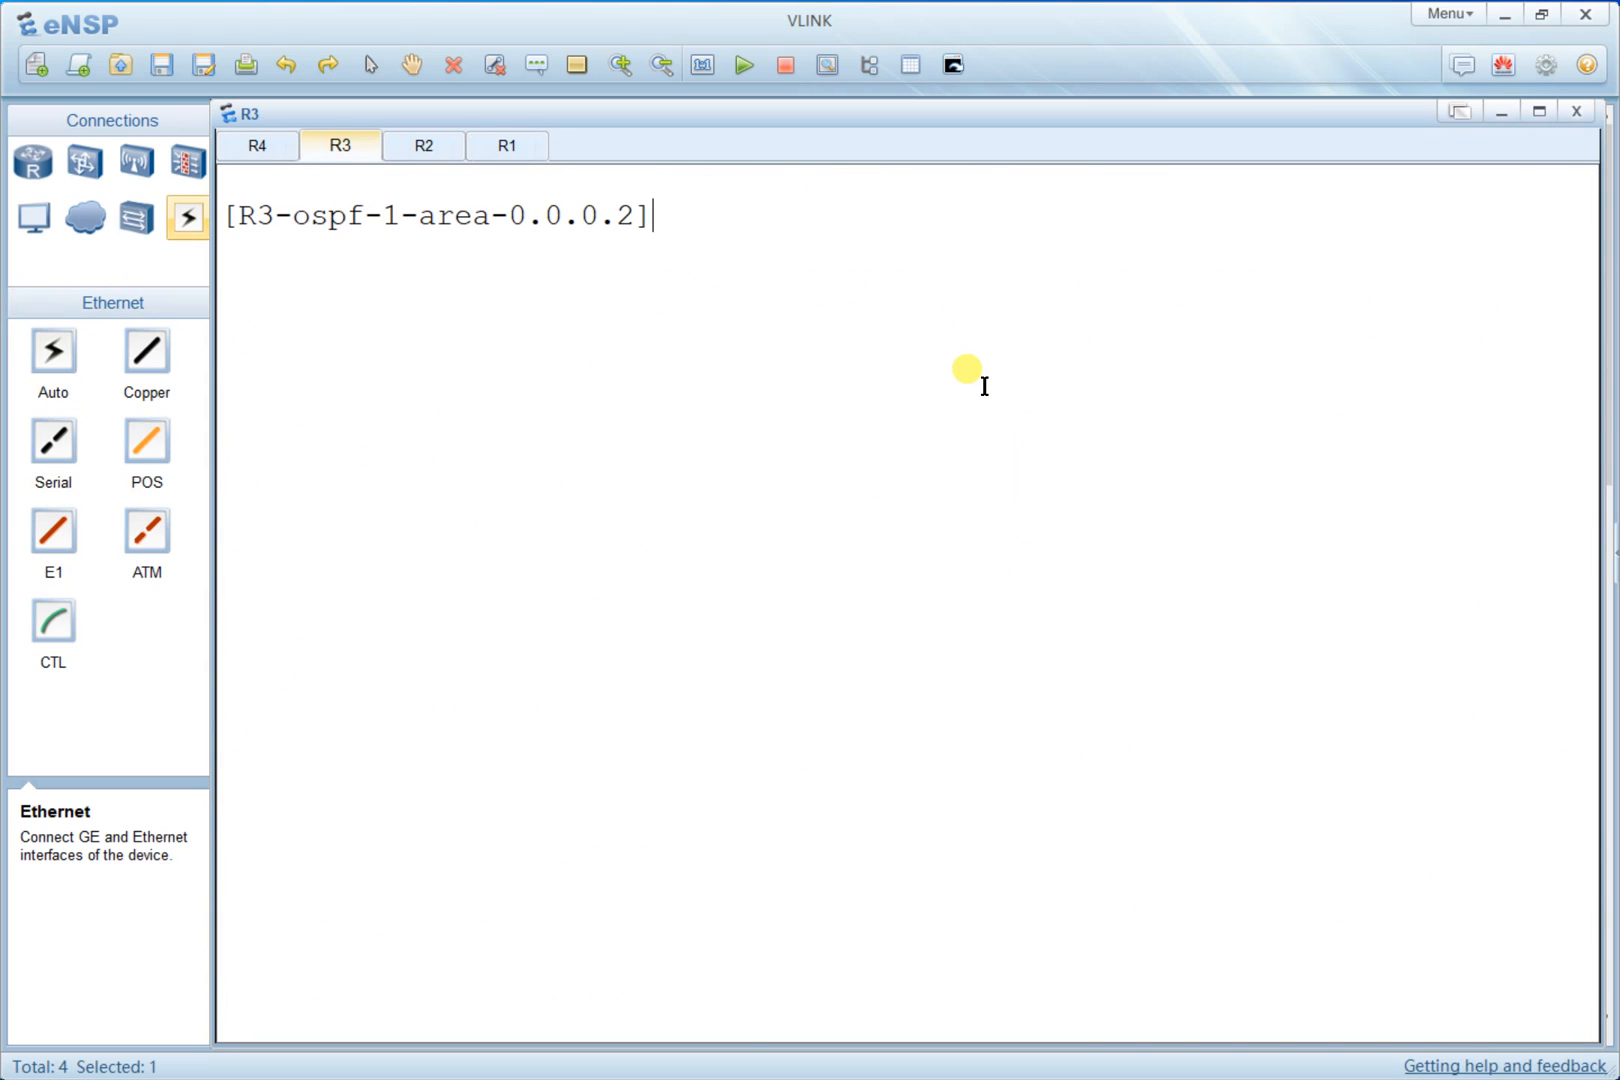
text(Q)
key(Return)
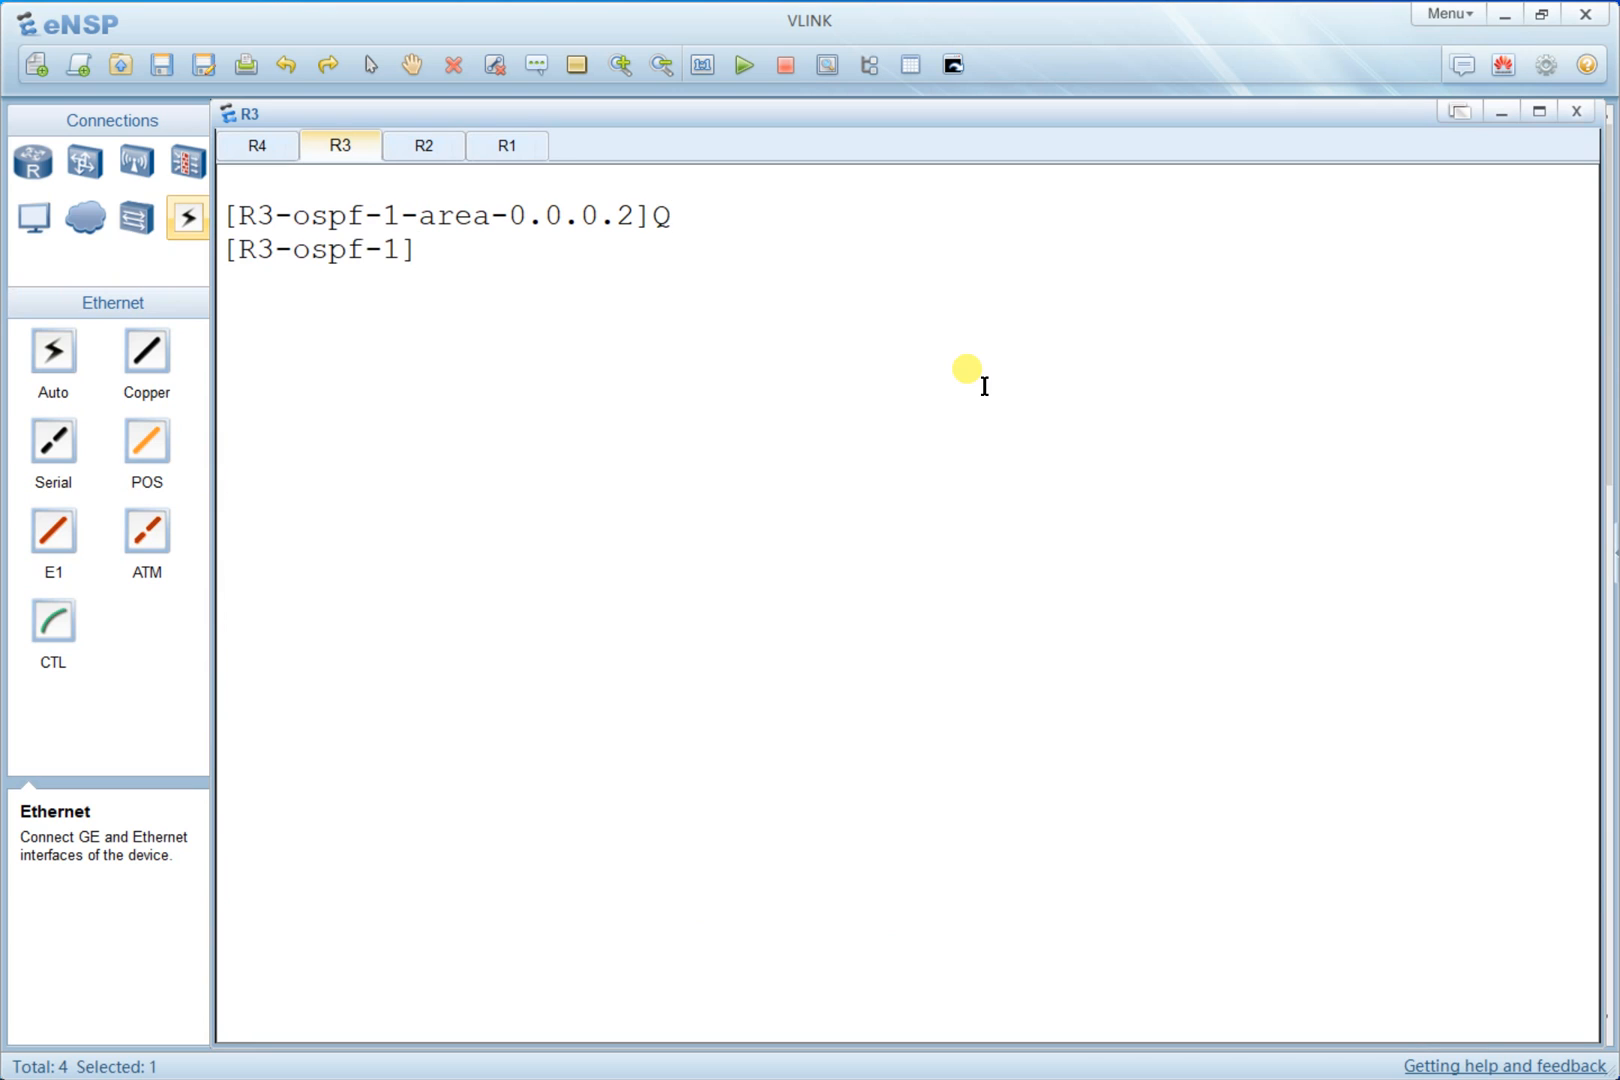
right_click(985, 386)
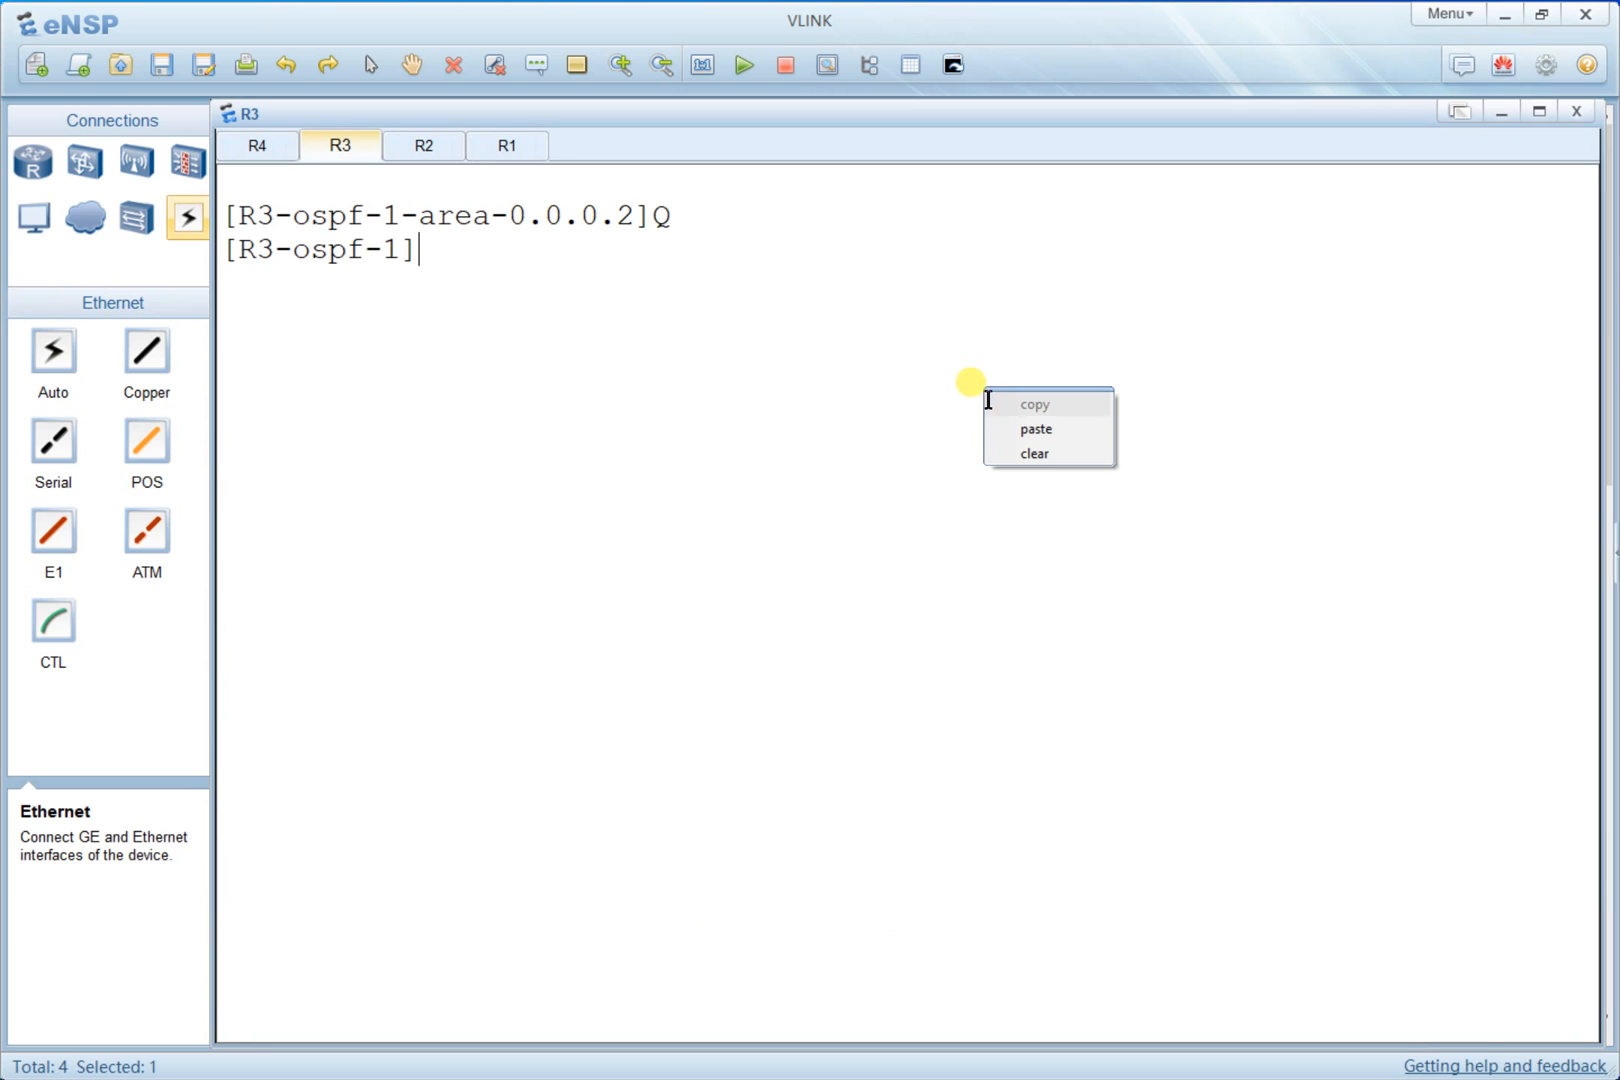
click(1030, 454)
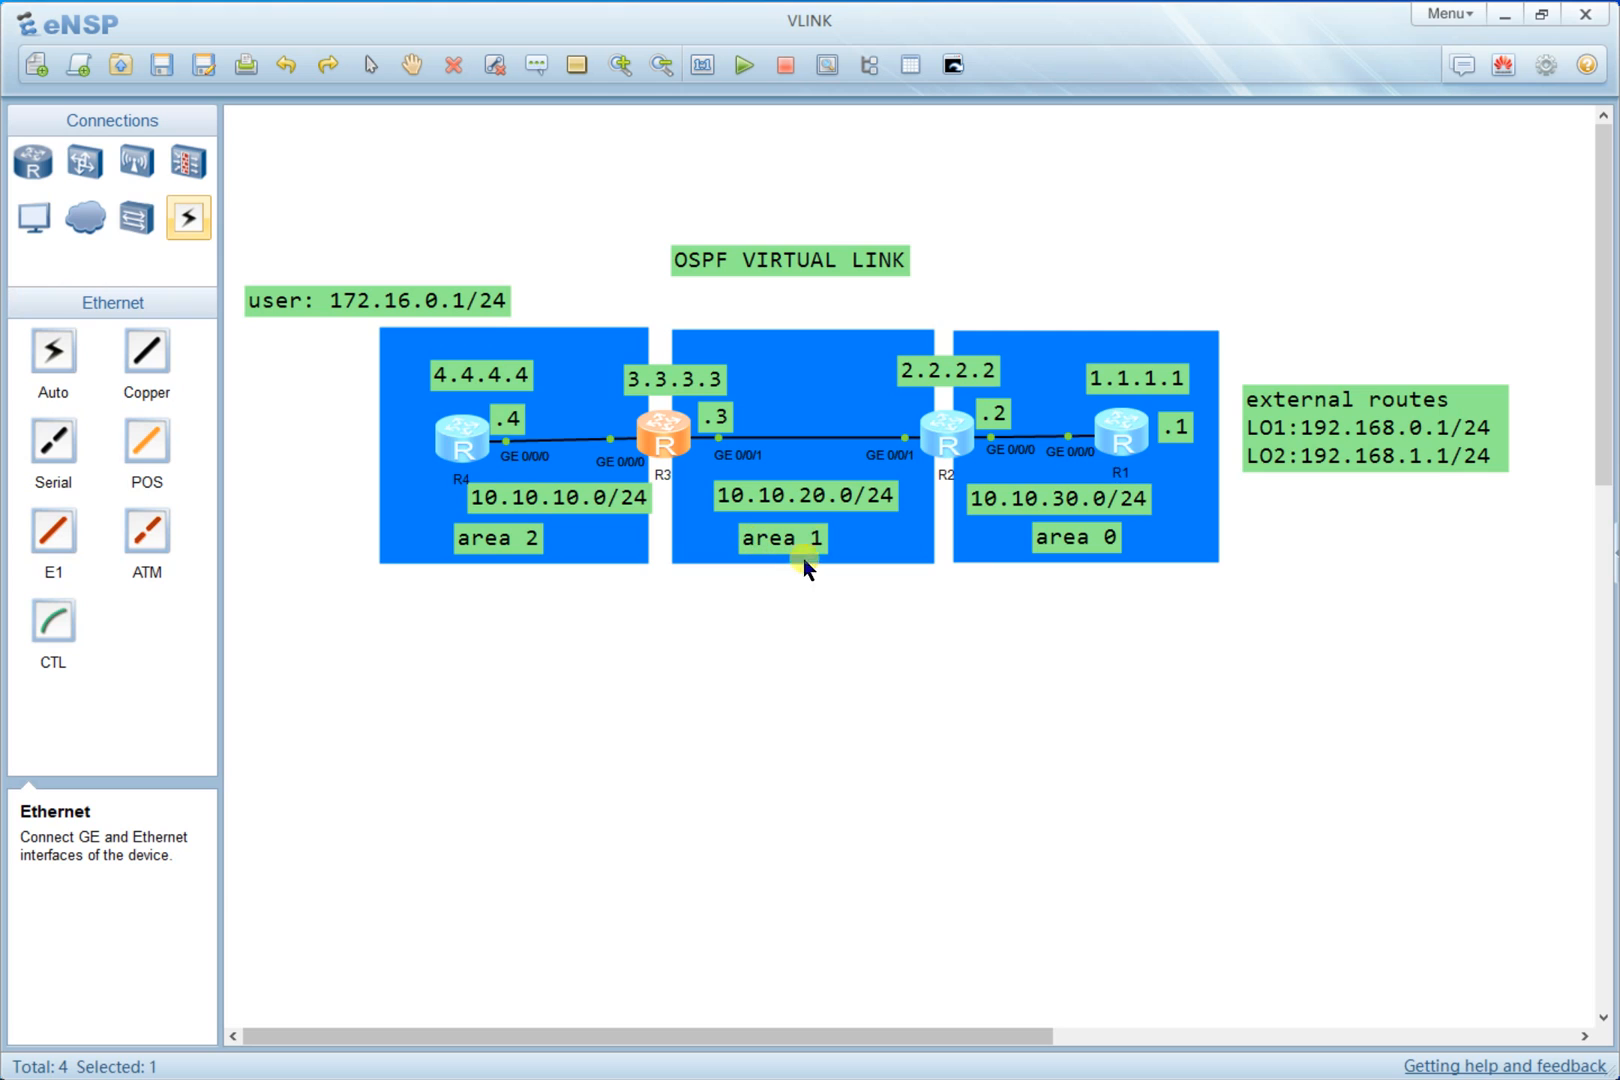
key(alt+Tab)
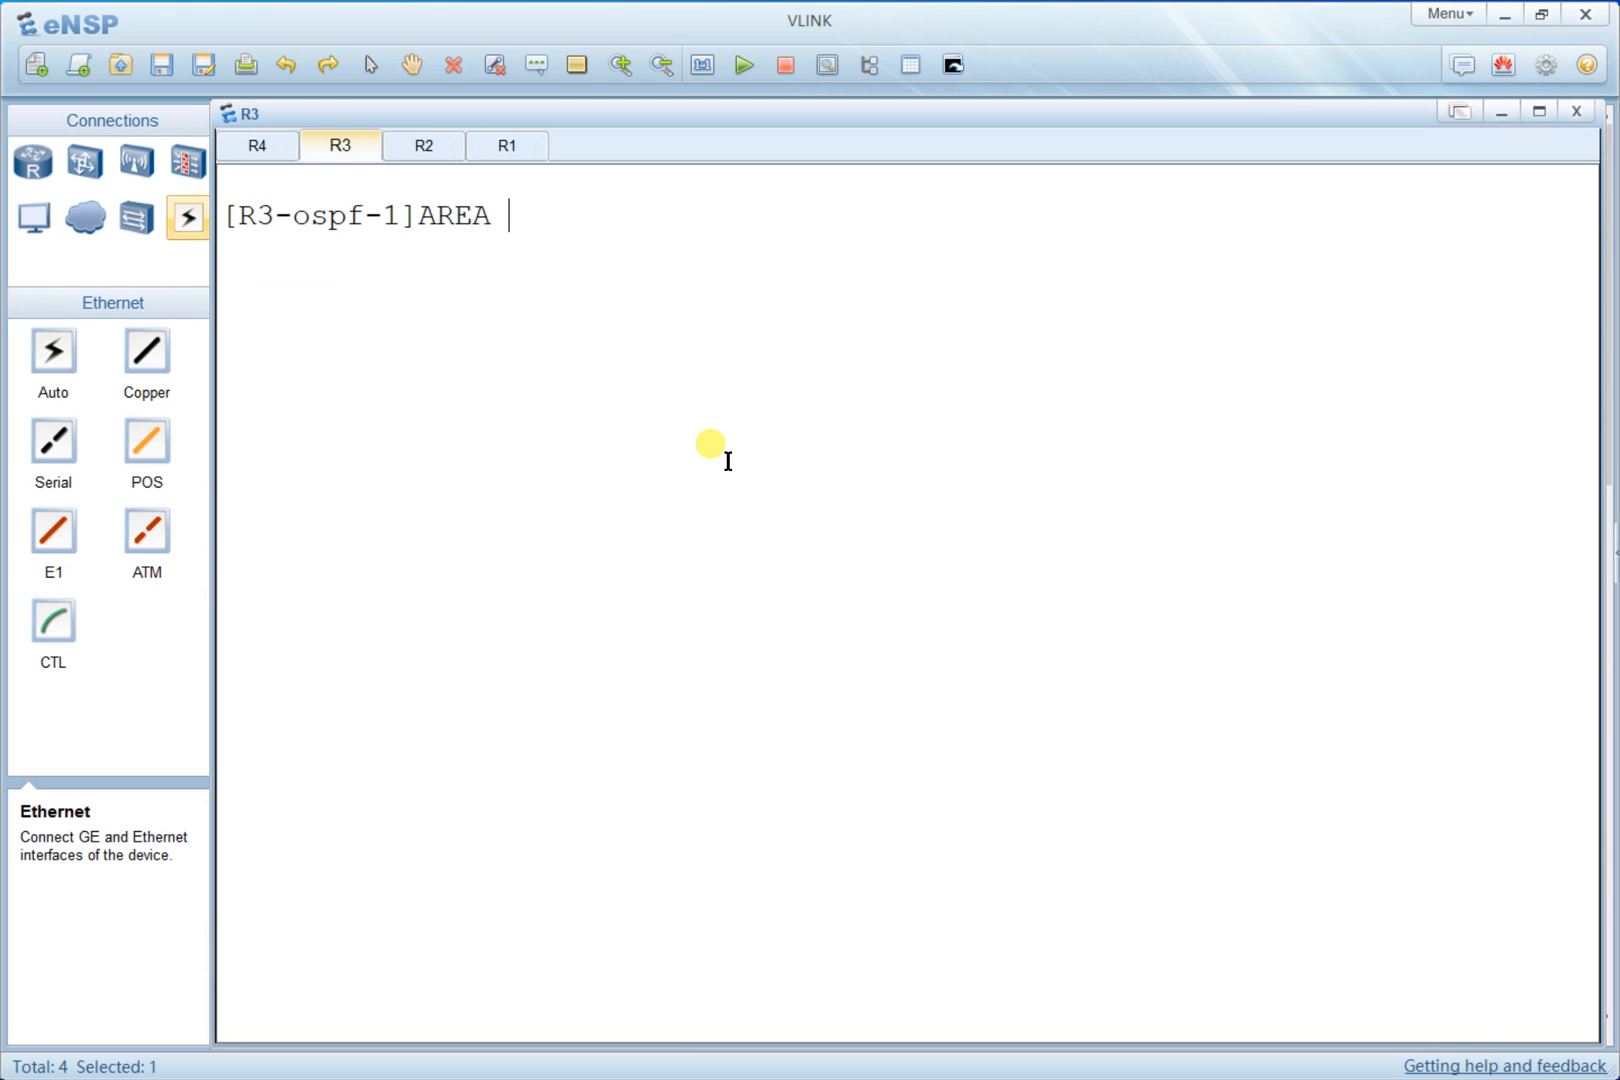
- On R3, enter OSPF area 1 and configure a virtual link to peer router 2.2.2.2
text(AREA 1)
key(Return)
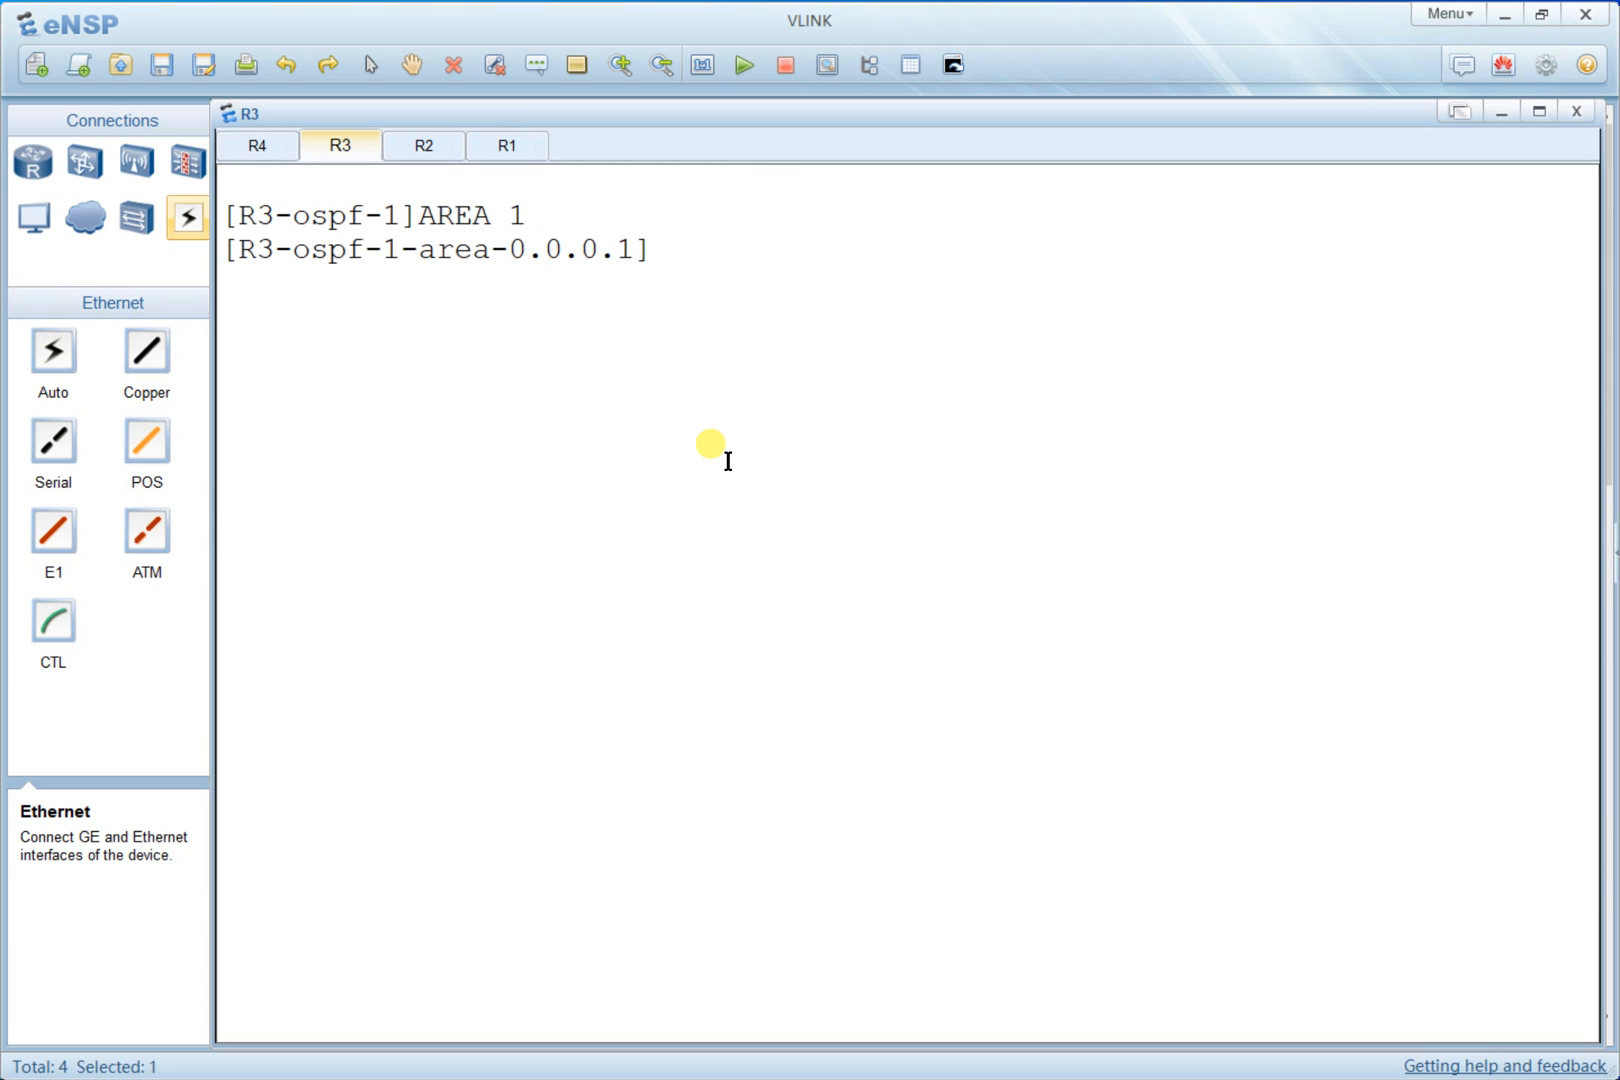
key(alt+Tab)
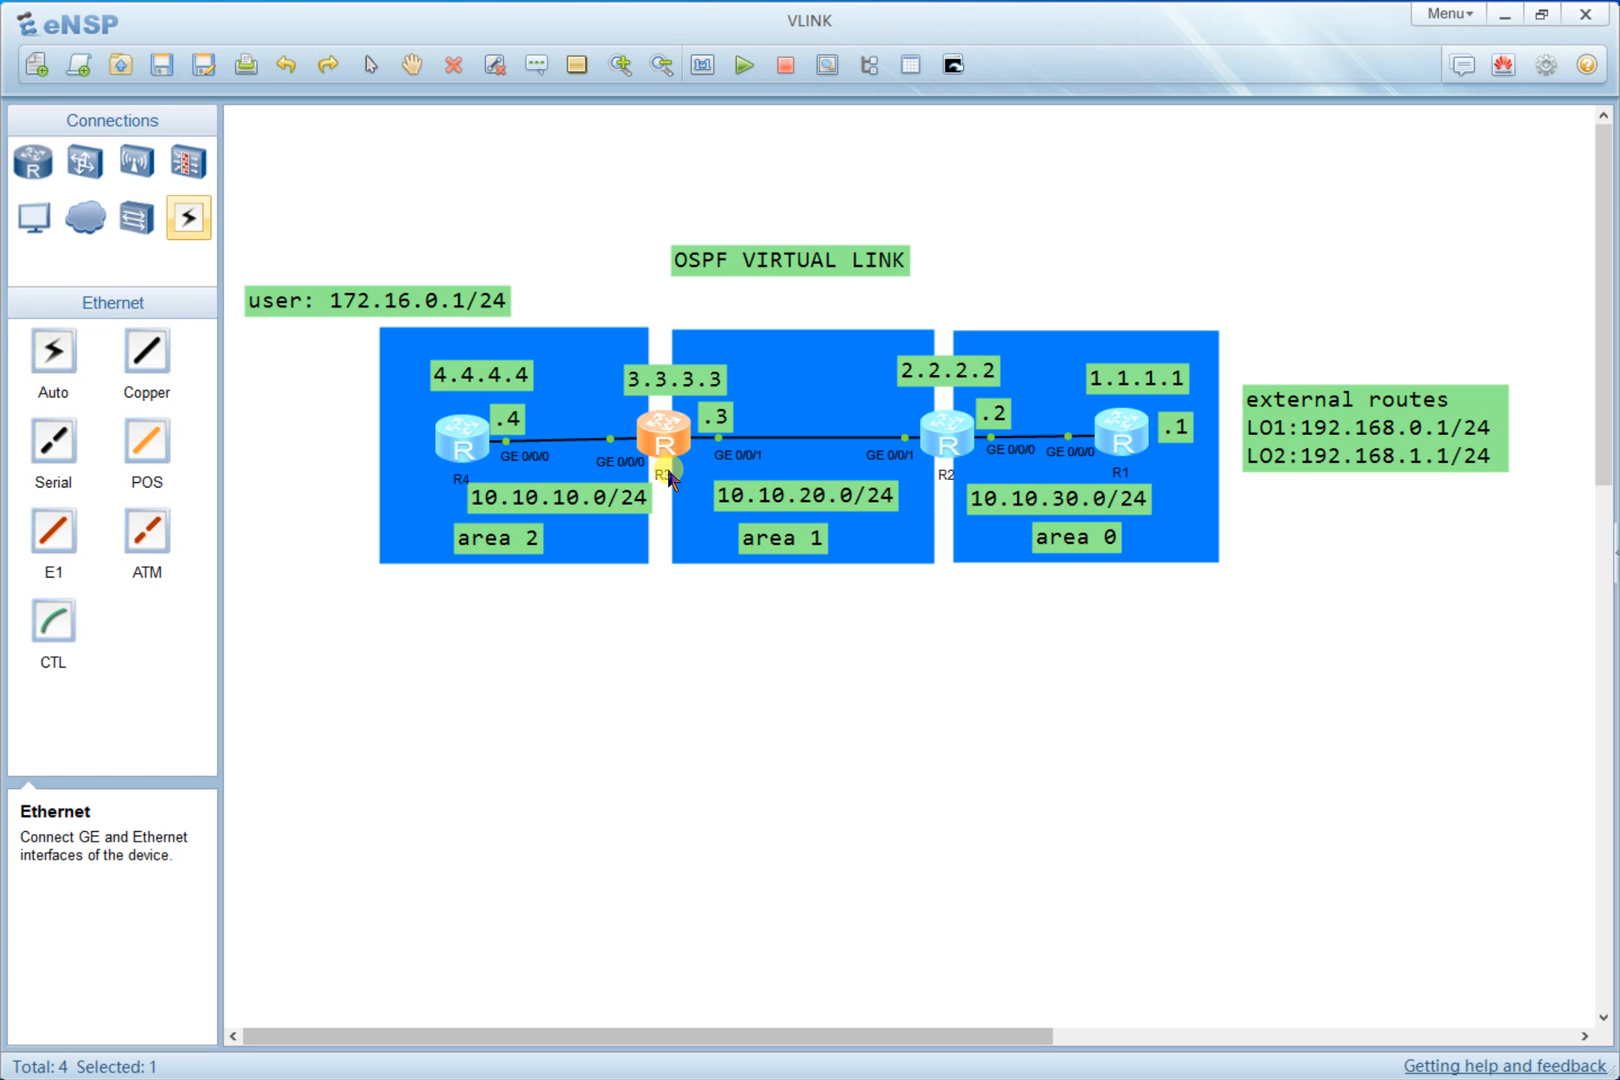
double_click(676, 437)
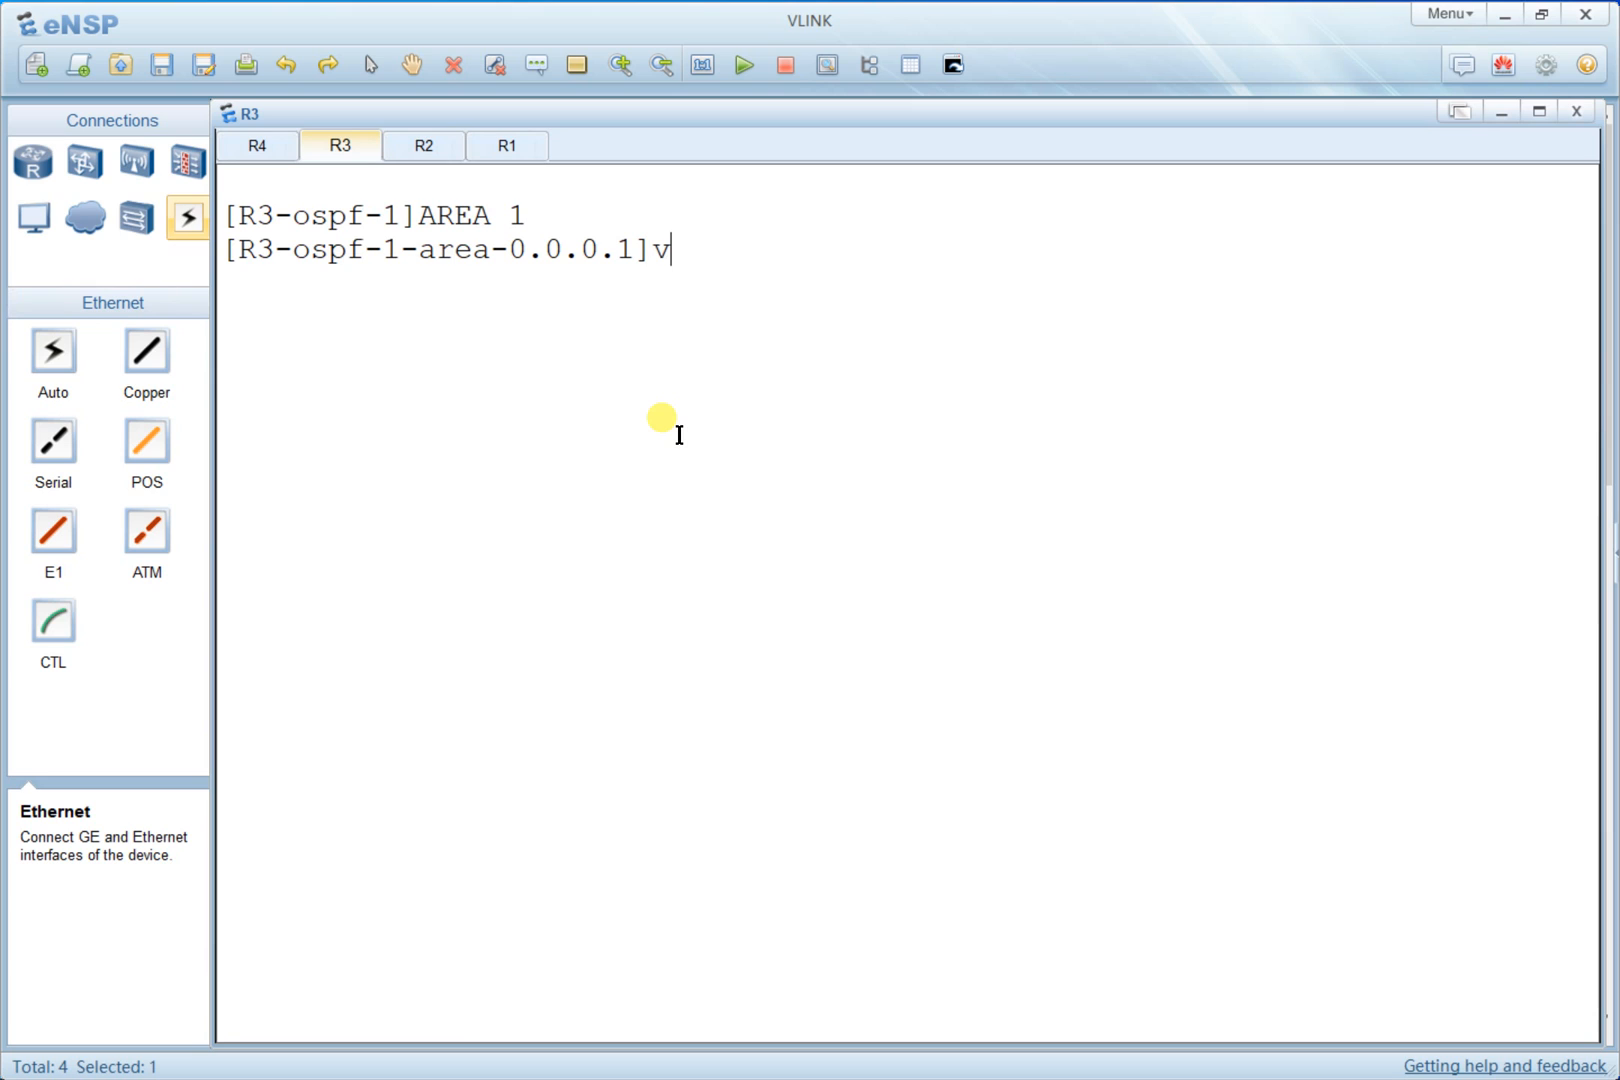
key(Tab)
key(alt+Tab)
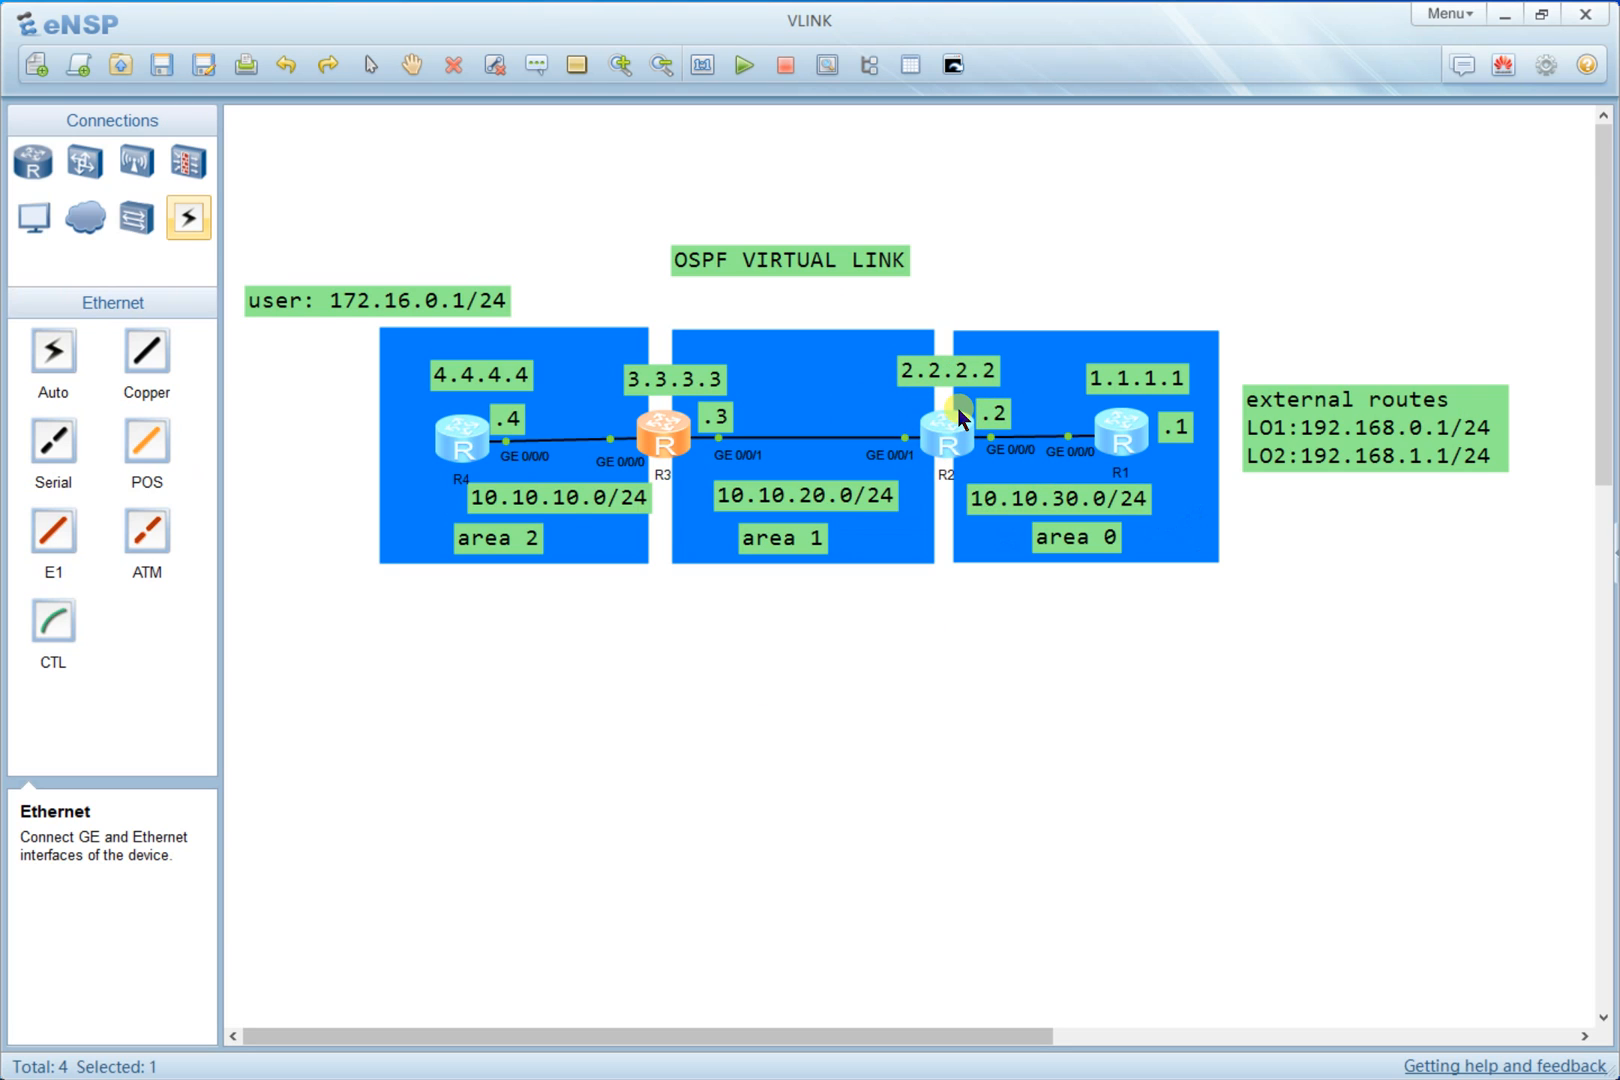
key(alt+Tab)
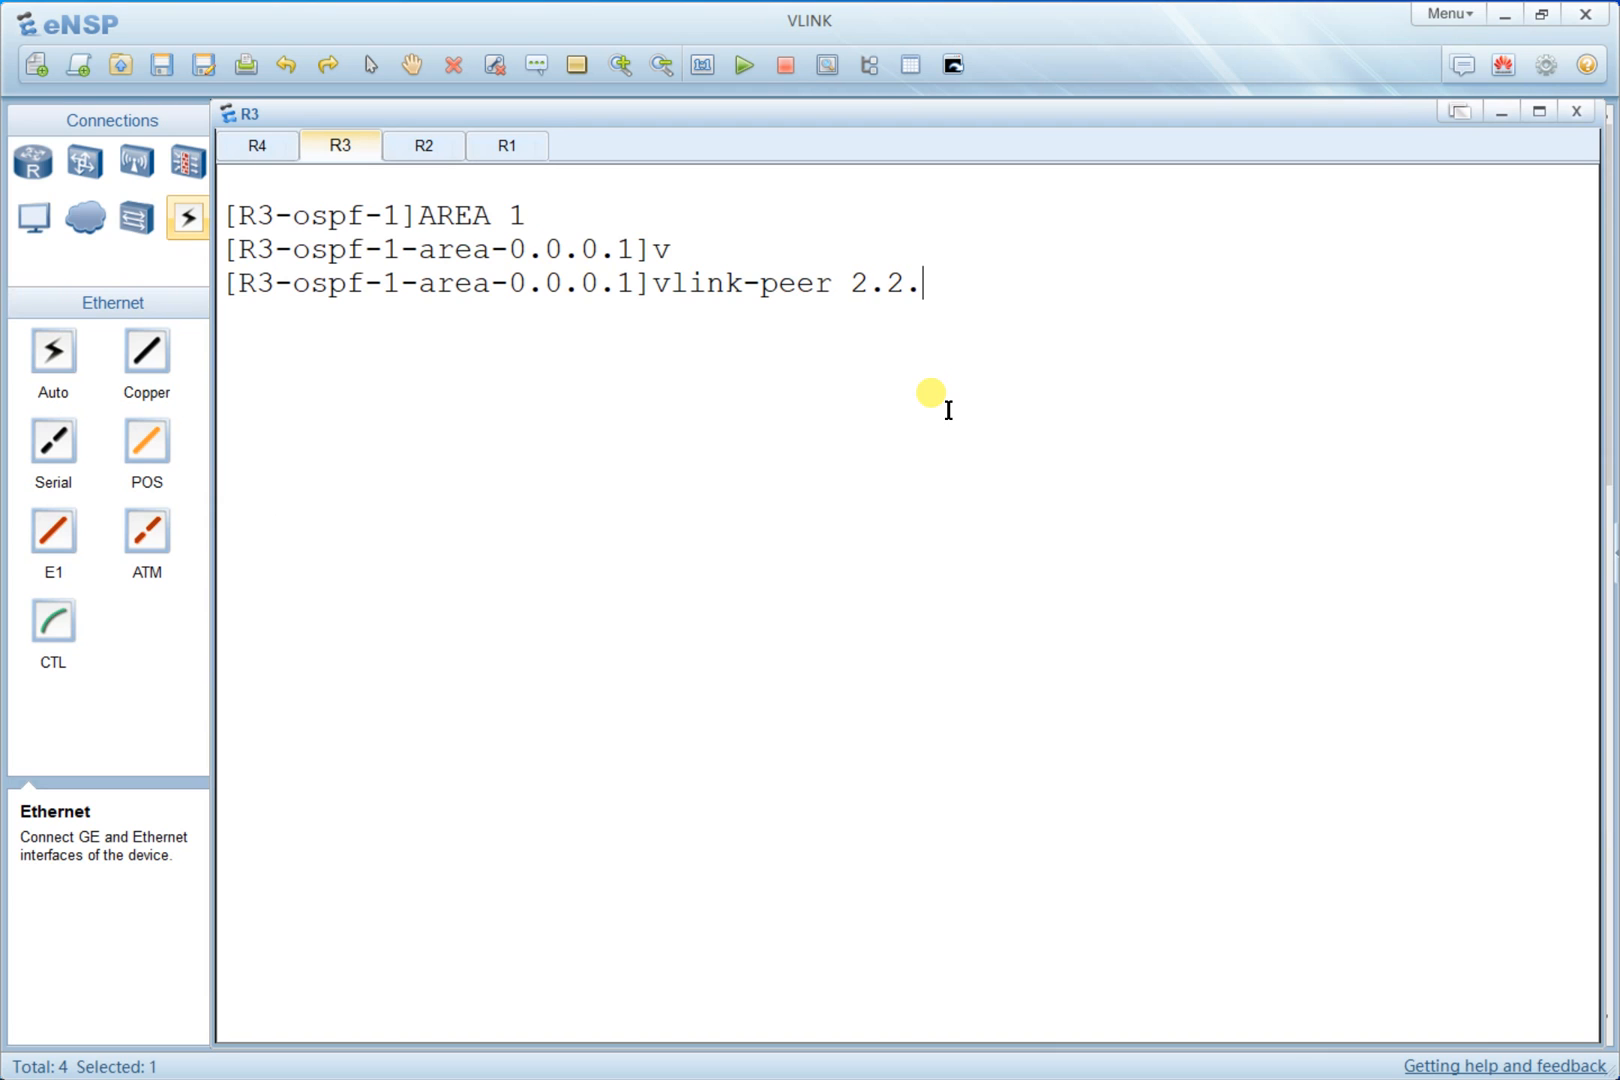
key(Return)
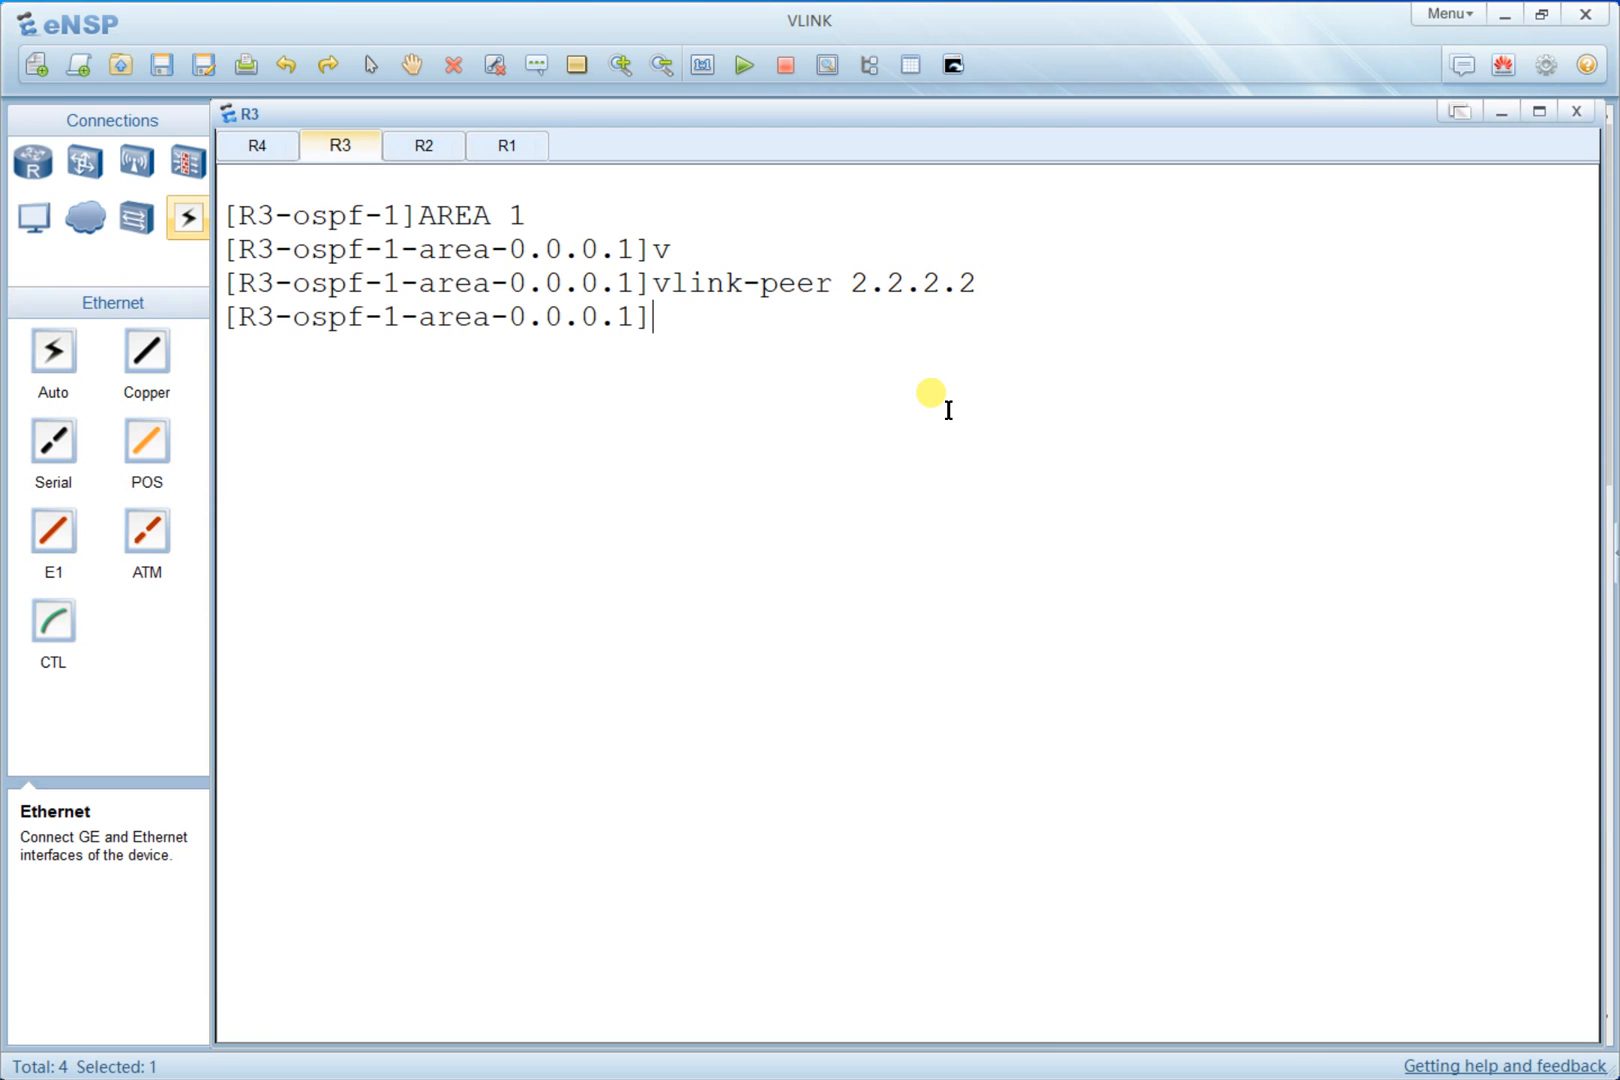
- Open R2's console, clear it, and enter system view
key(alt+Tab)
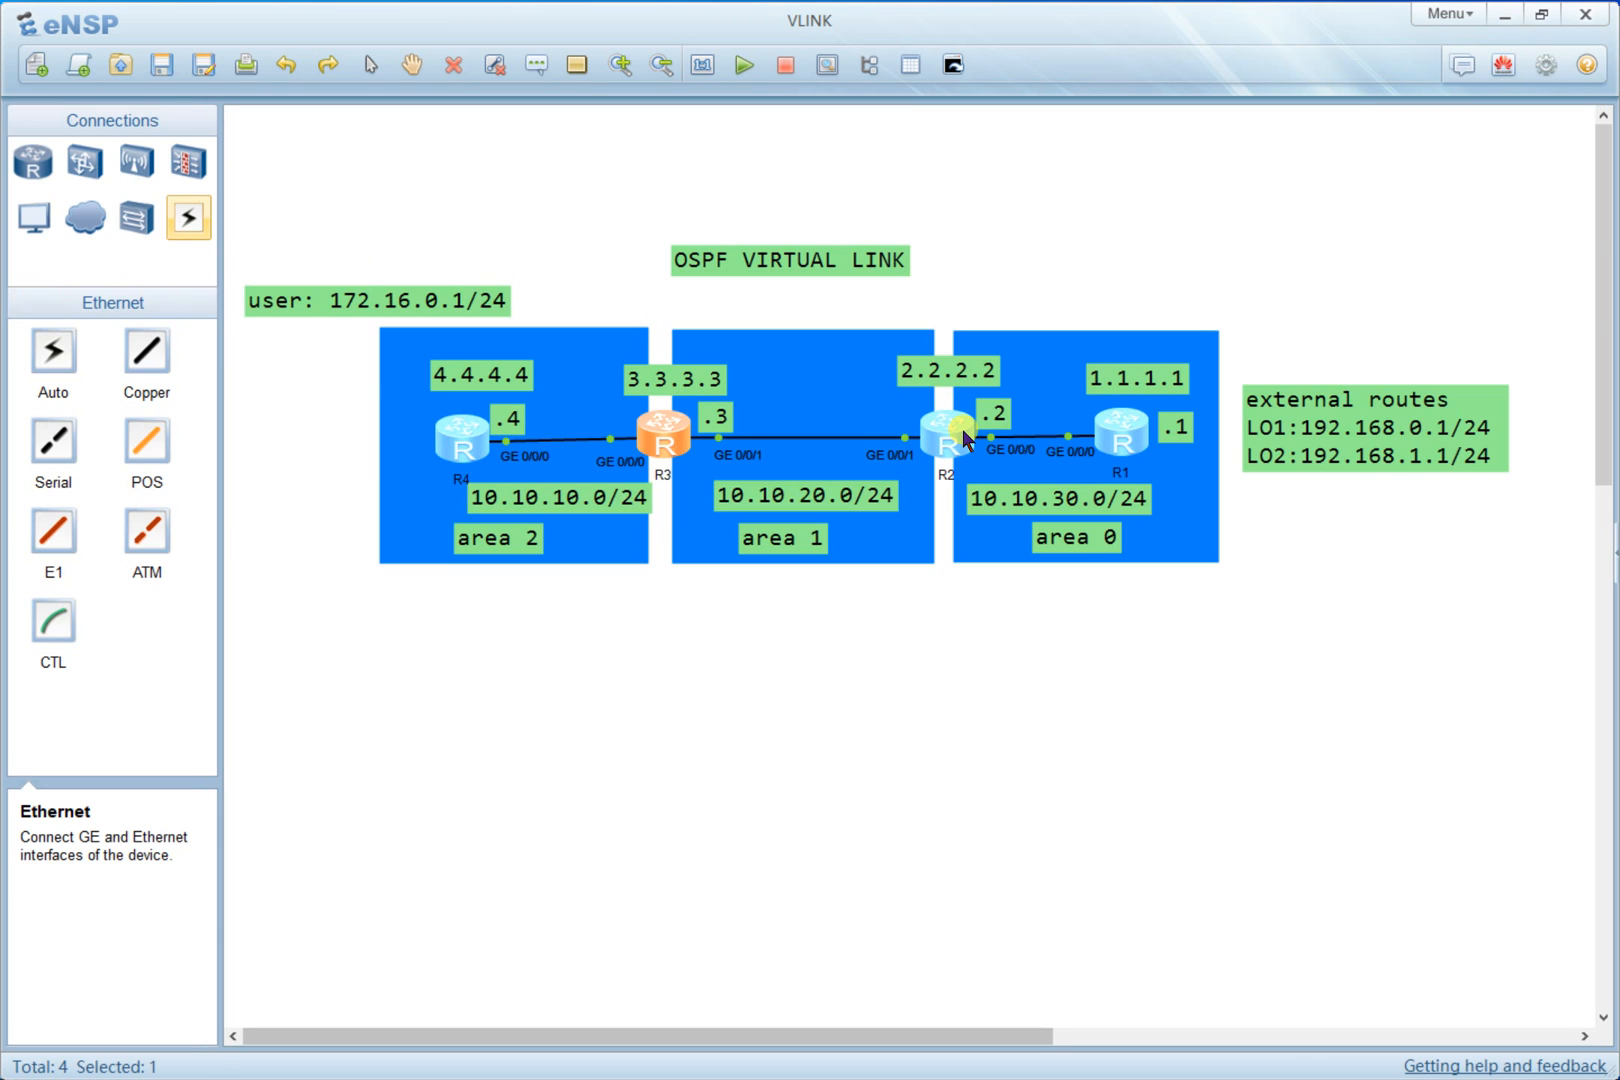
double_click(957, 437)
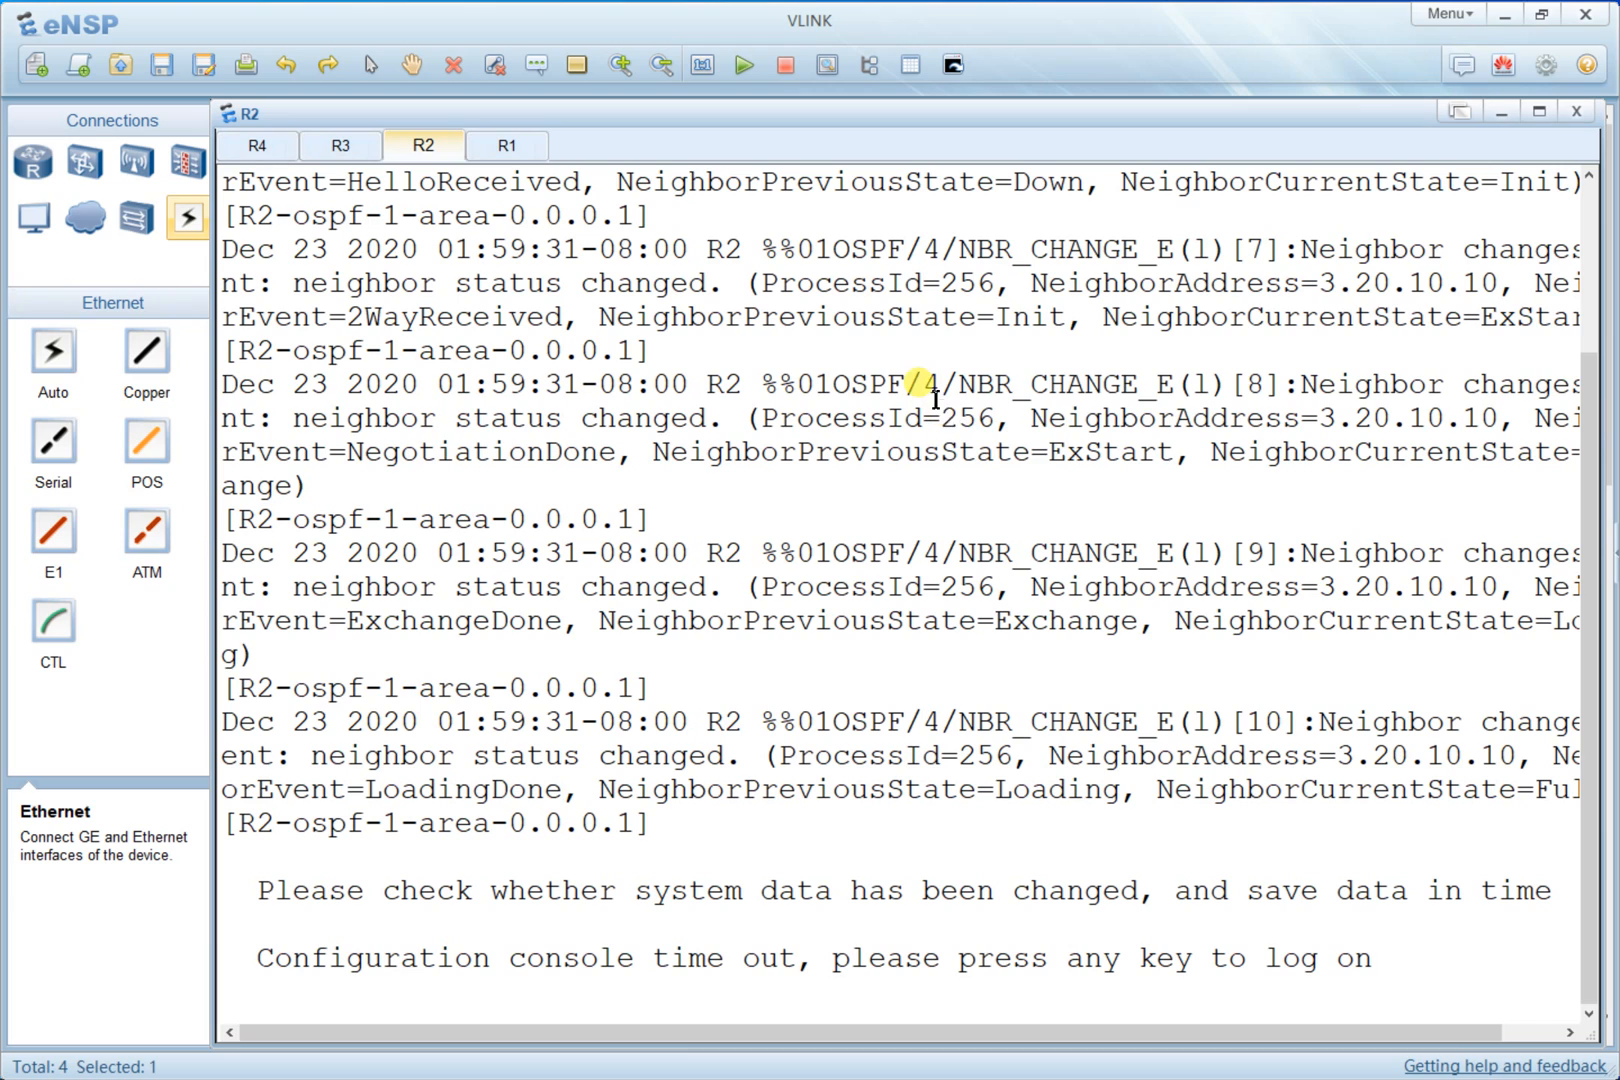
right_click(960, 420)
click(995, 458)
key(Return)
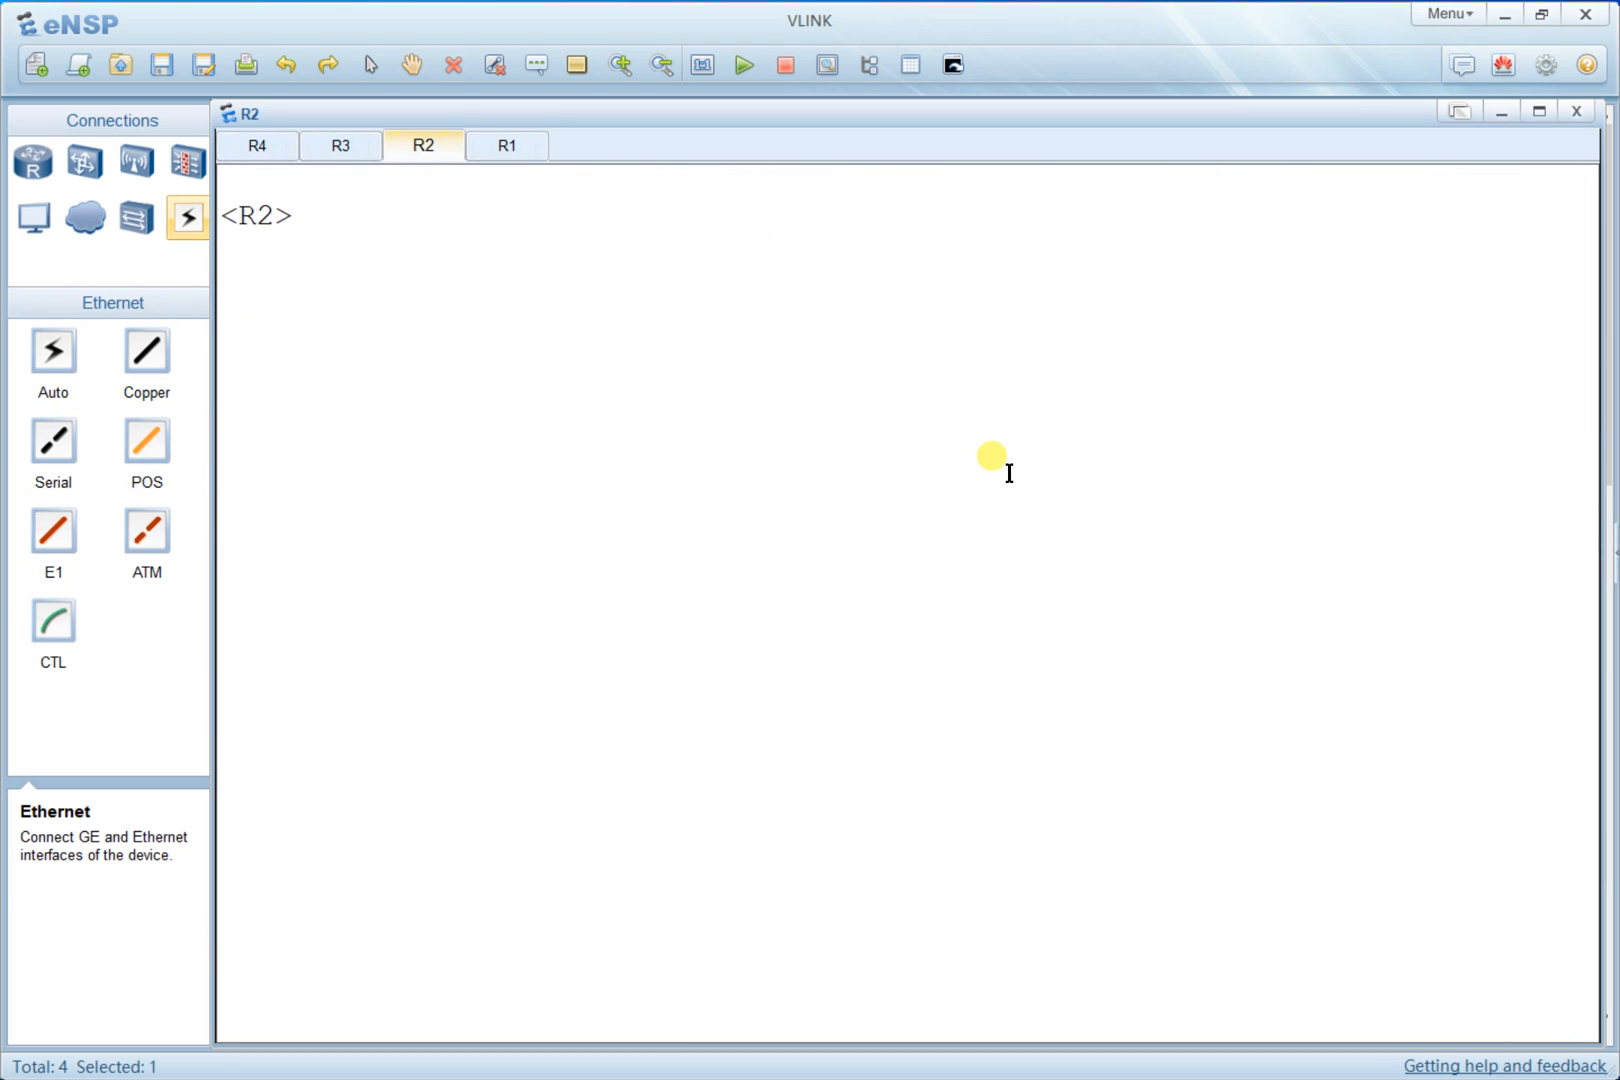
text(sys)
key(Return)
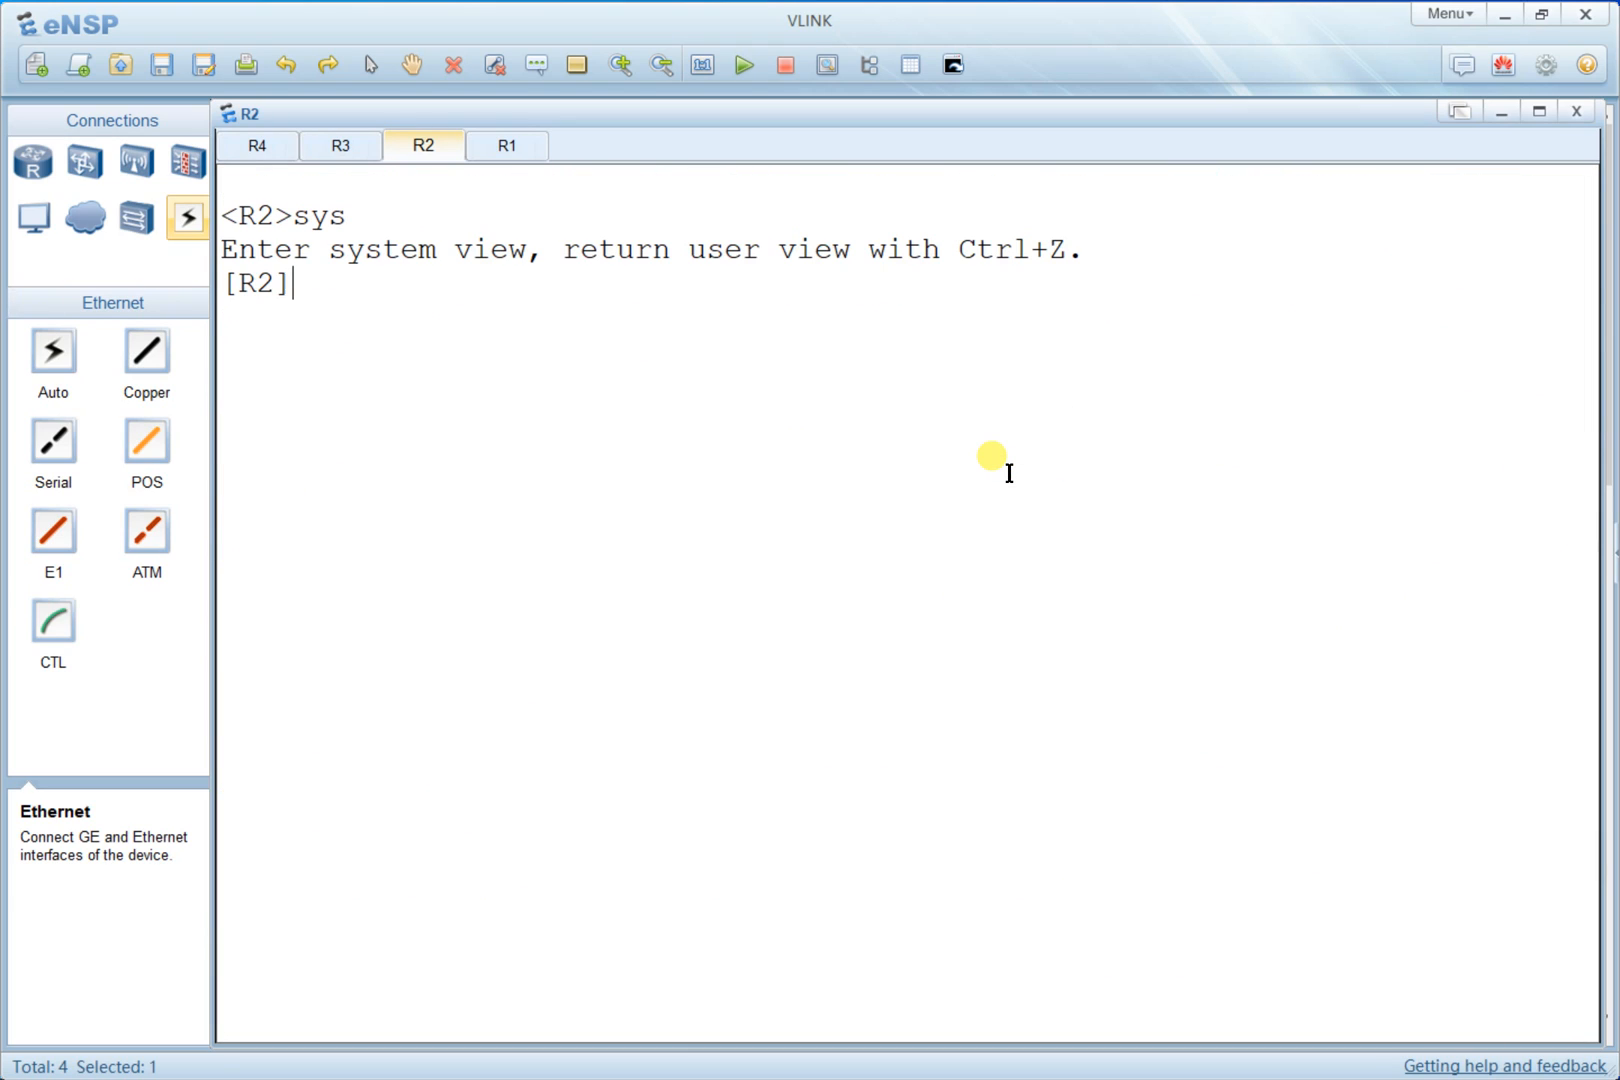
- Enter OSPF area 1 on R2 and configure a virtual link to peer router 3.3.3.3
text(ospf)
key(Return)
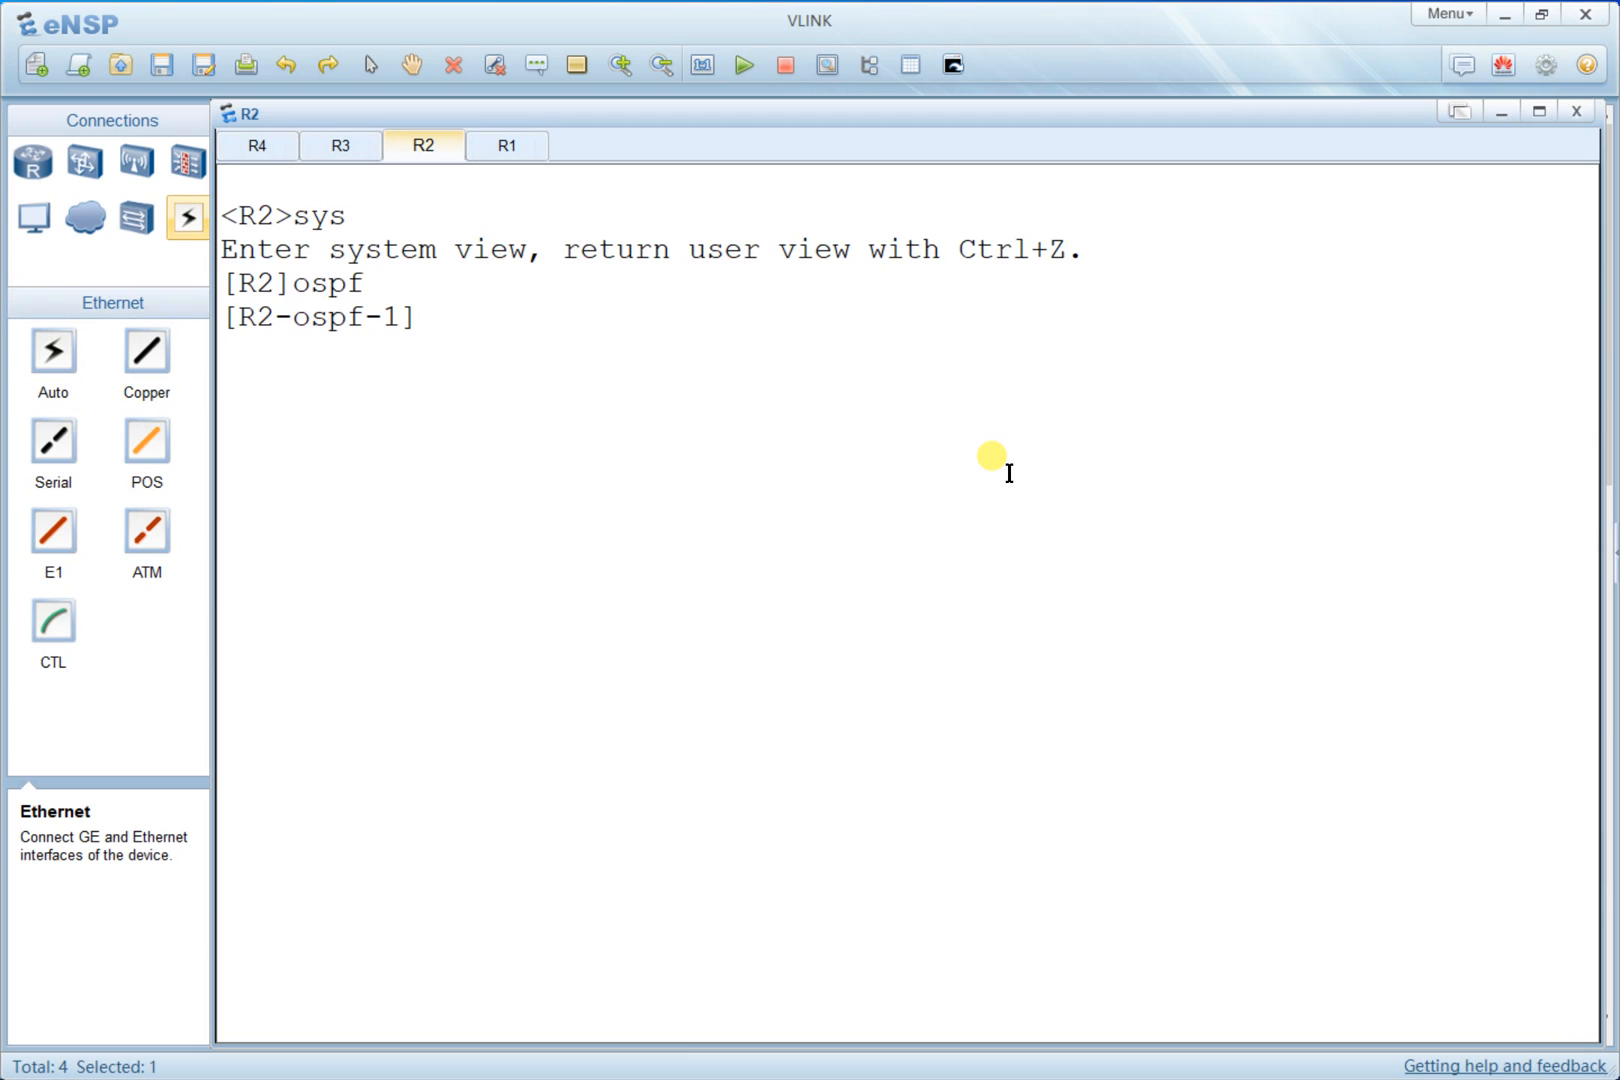
text(area 1)
key(Return)
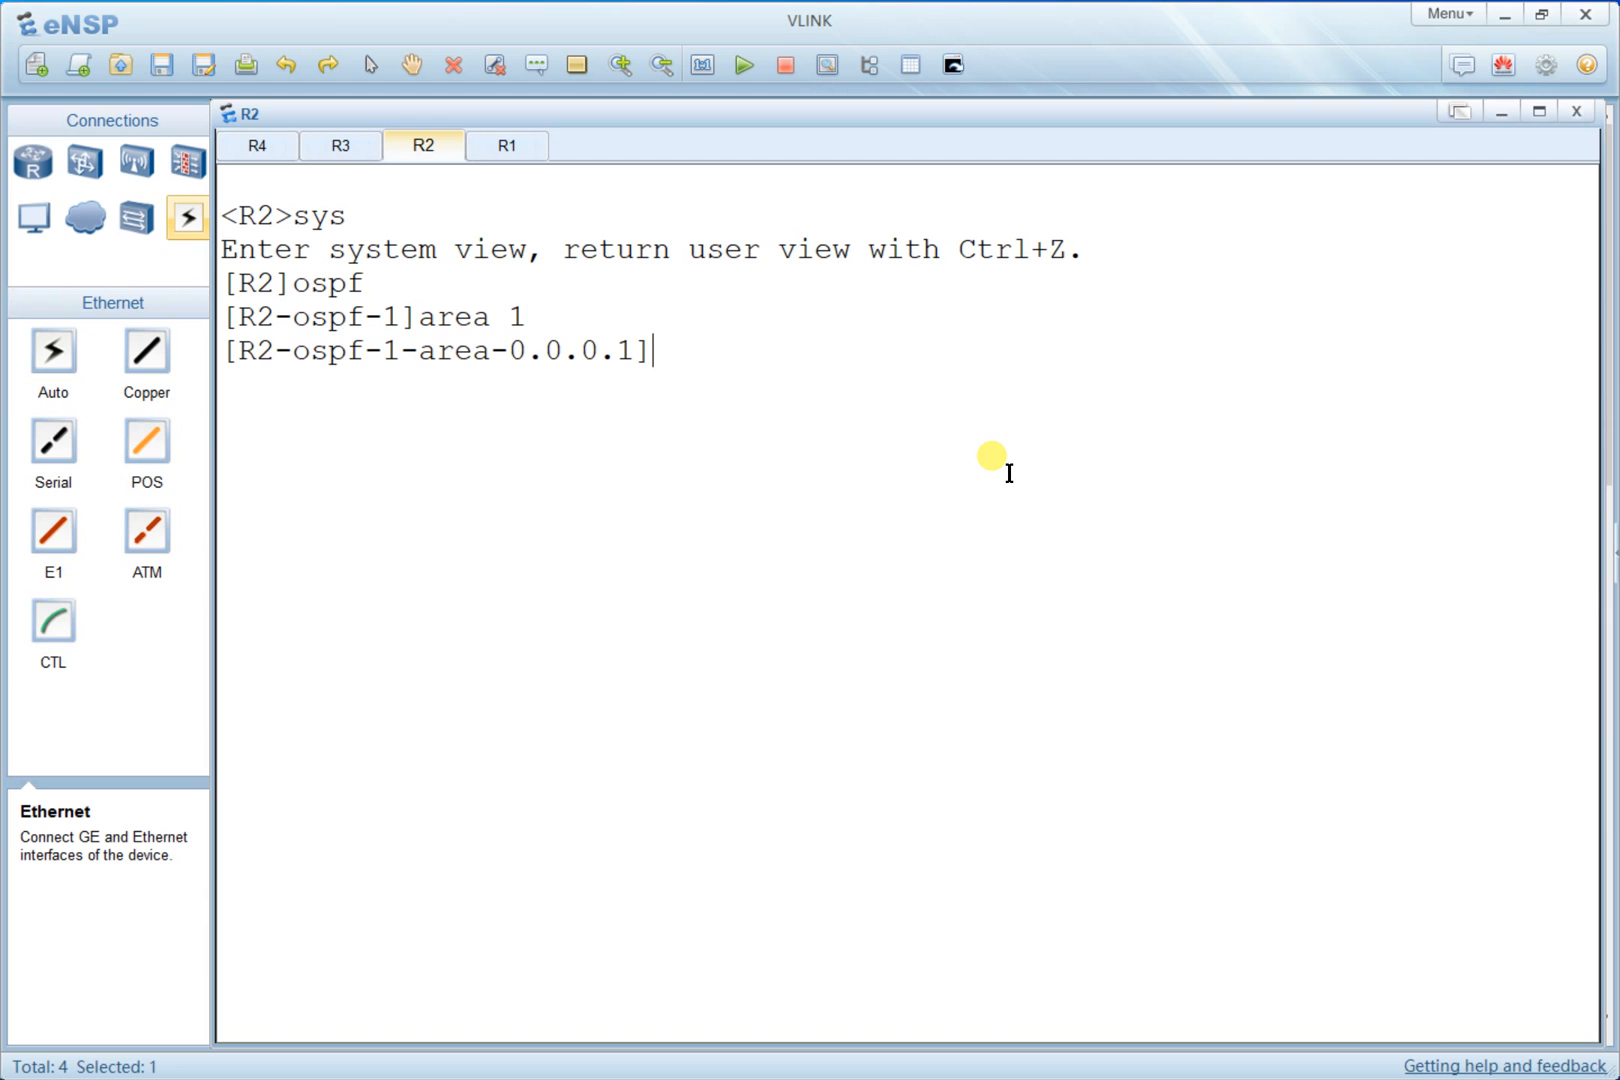
text(v)
key(Tab)
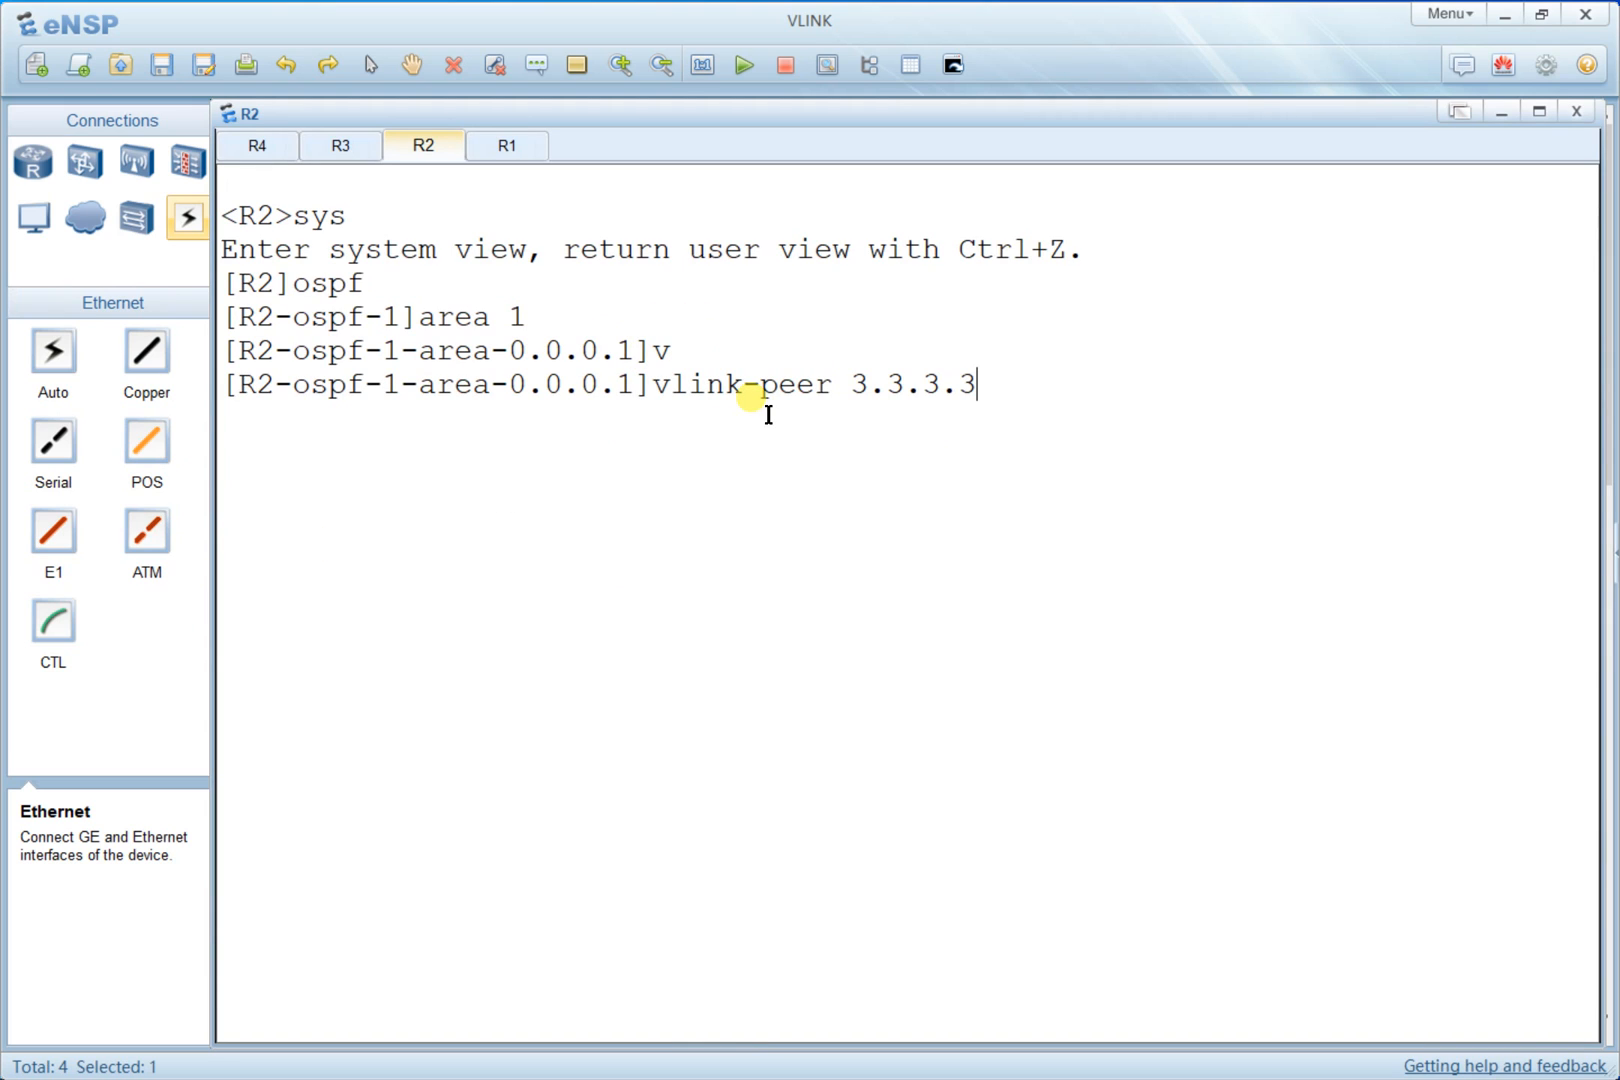
key(Return)
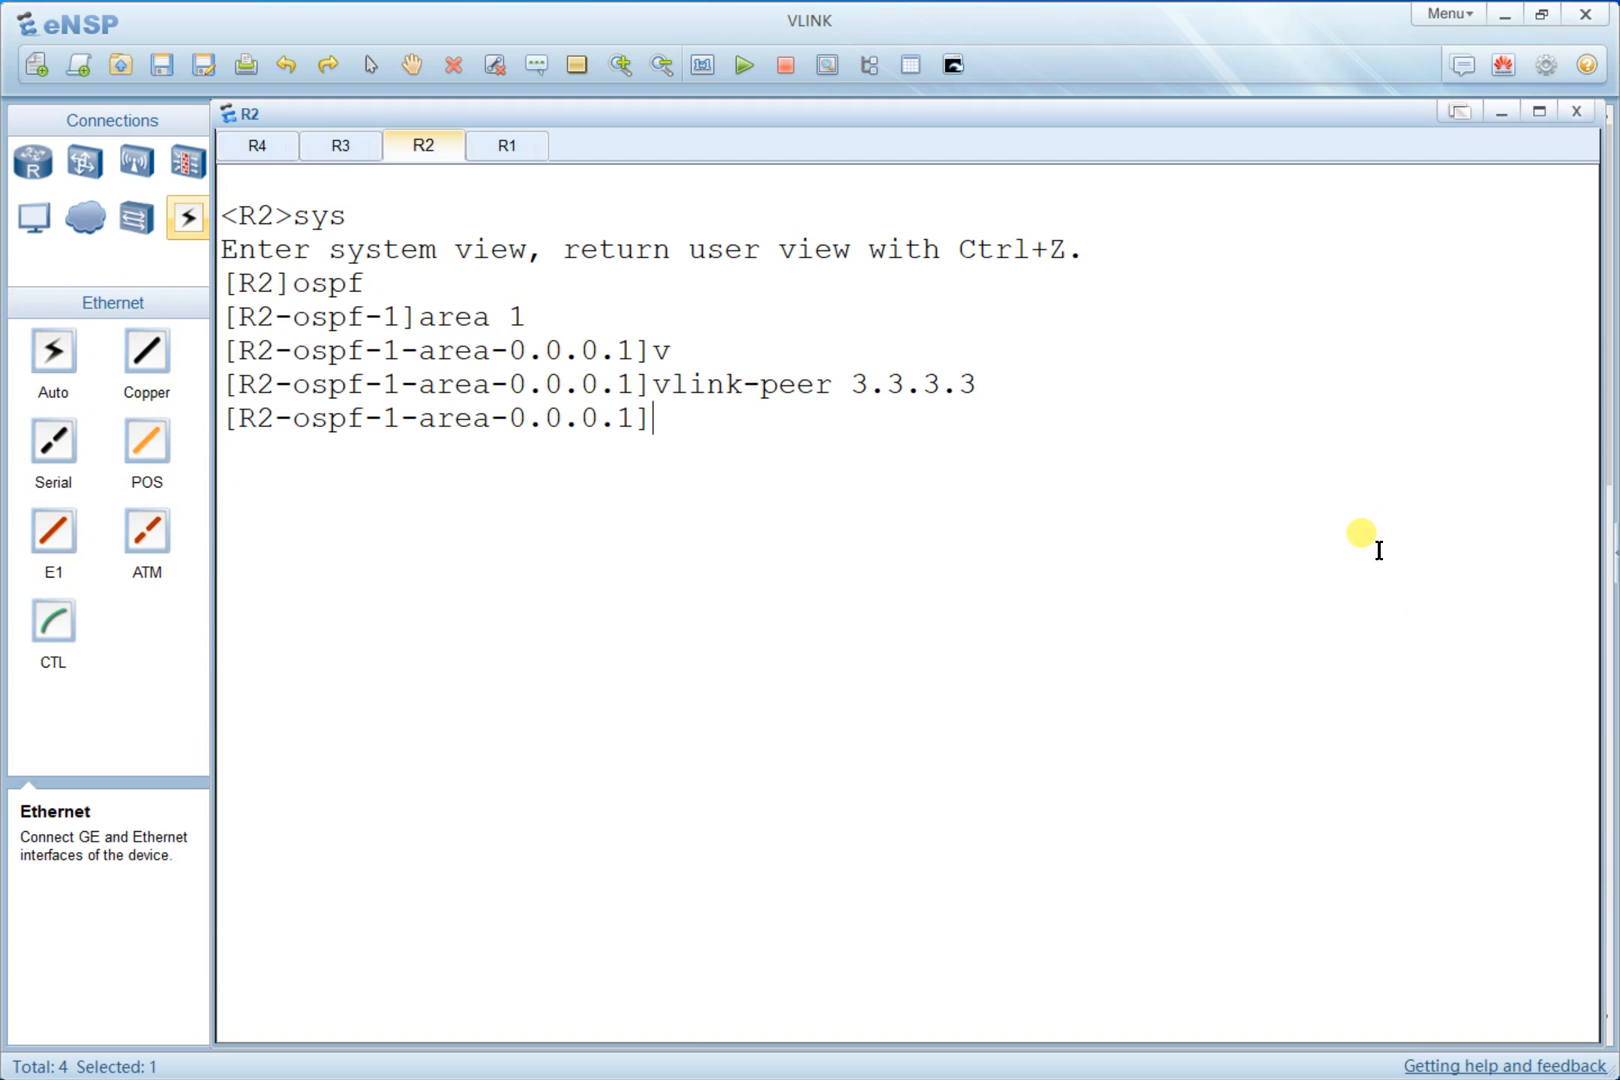
- Clear R2's console
right_click(1083, 449)
click(1110, 517)
right_click(983, 472)
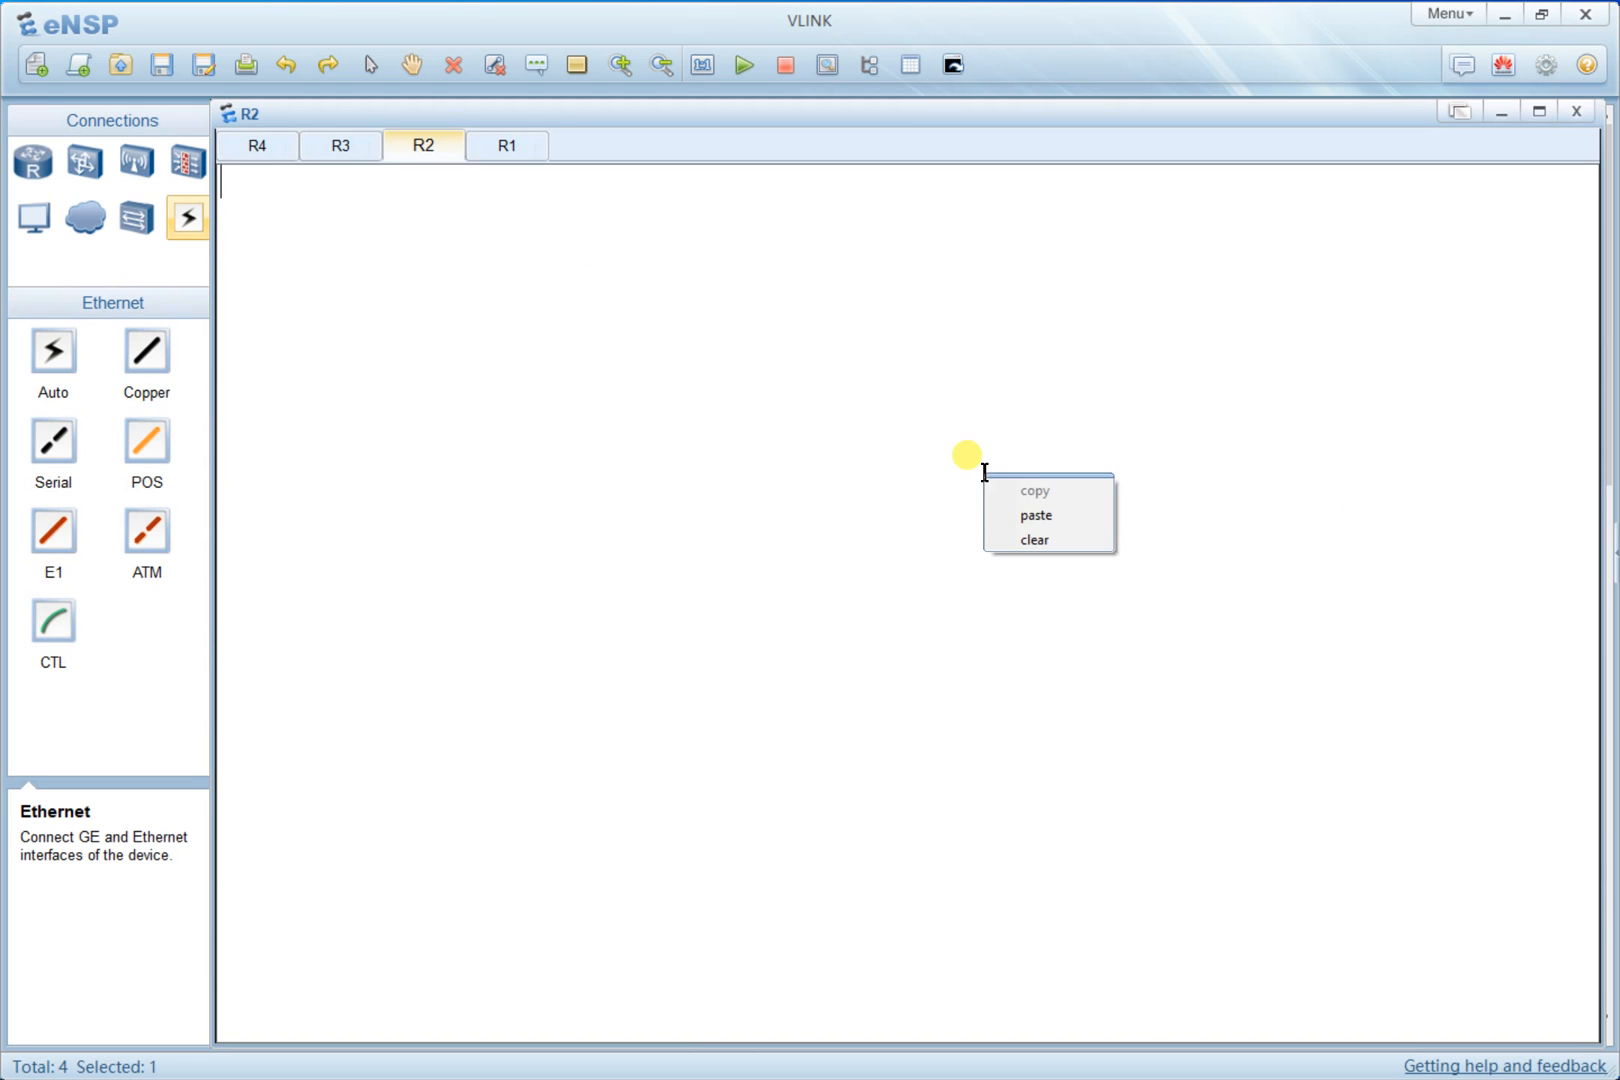
click(1029, 516)
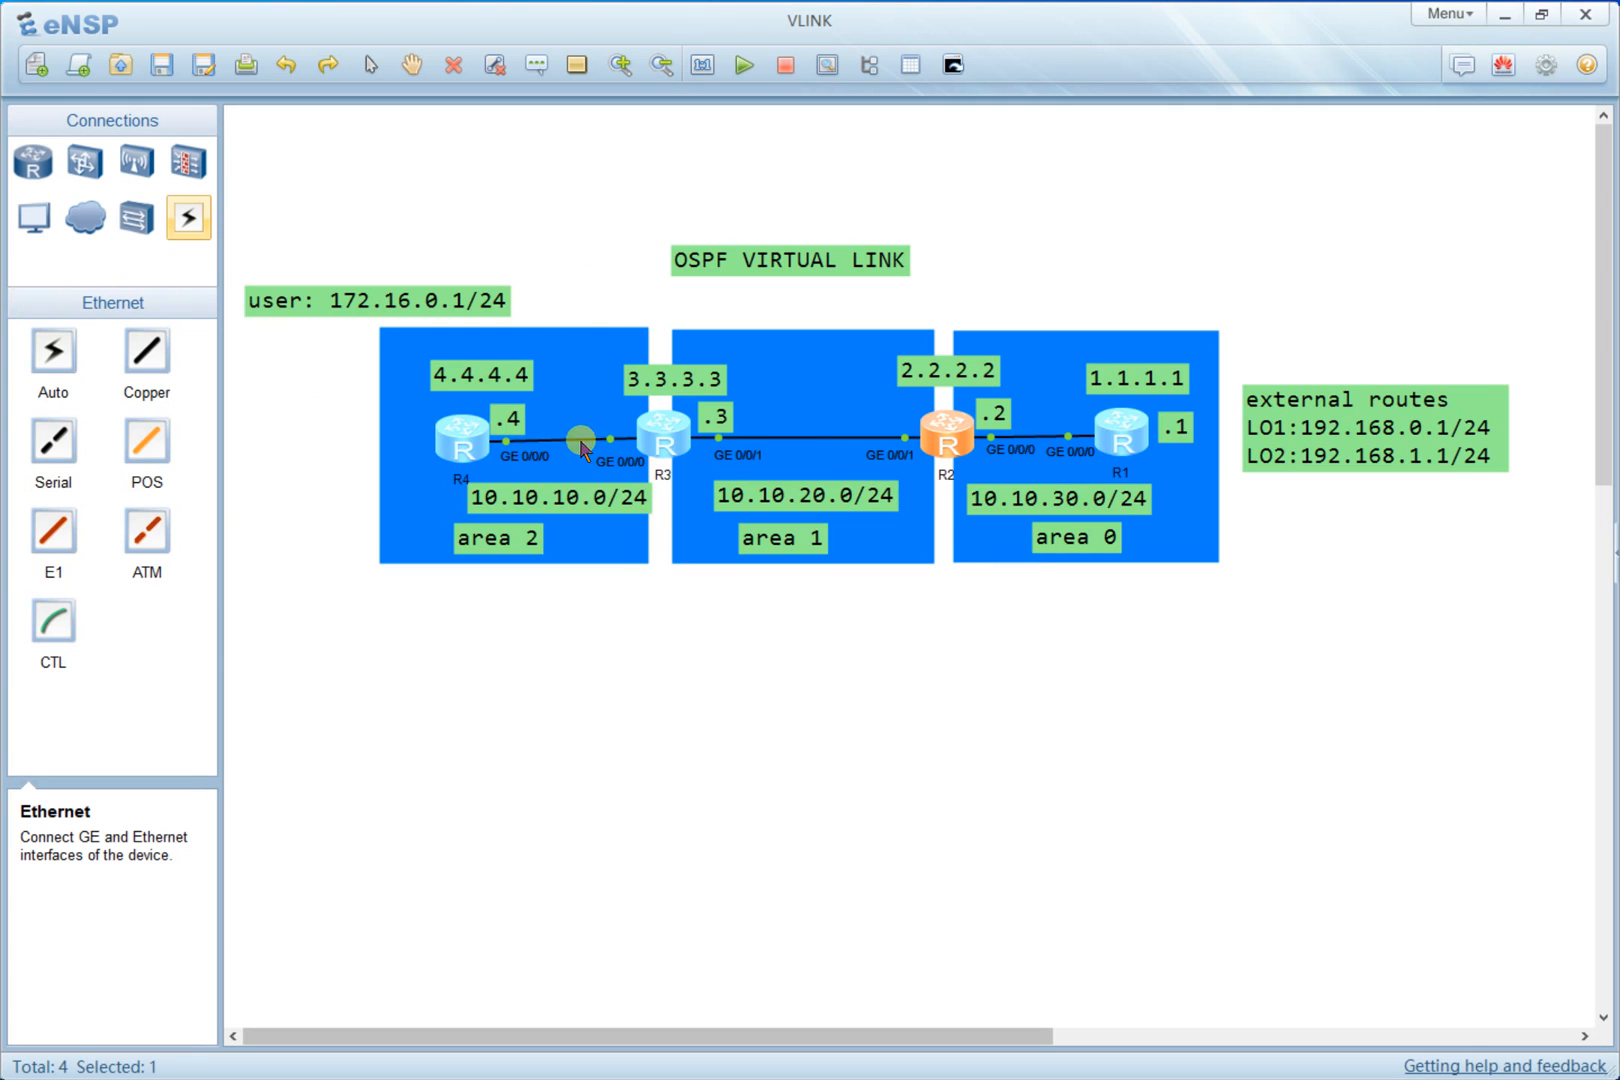
- Open R4's console, clear it, and display the full IP routing table
double_click(462, 435)
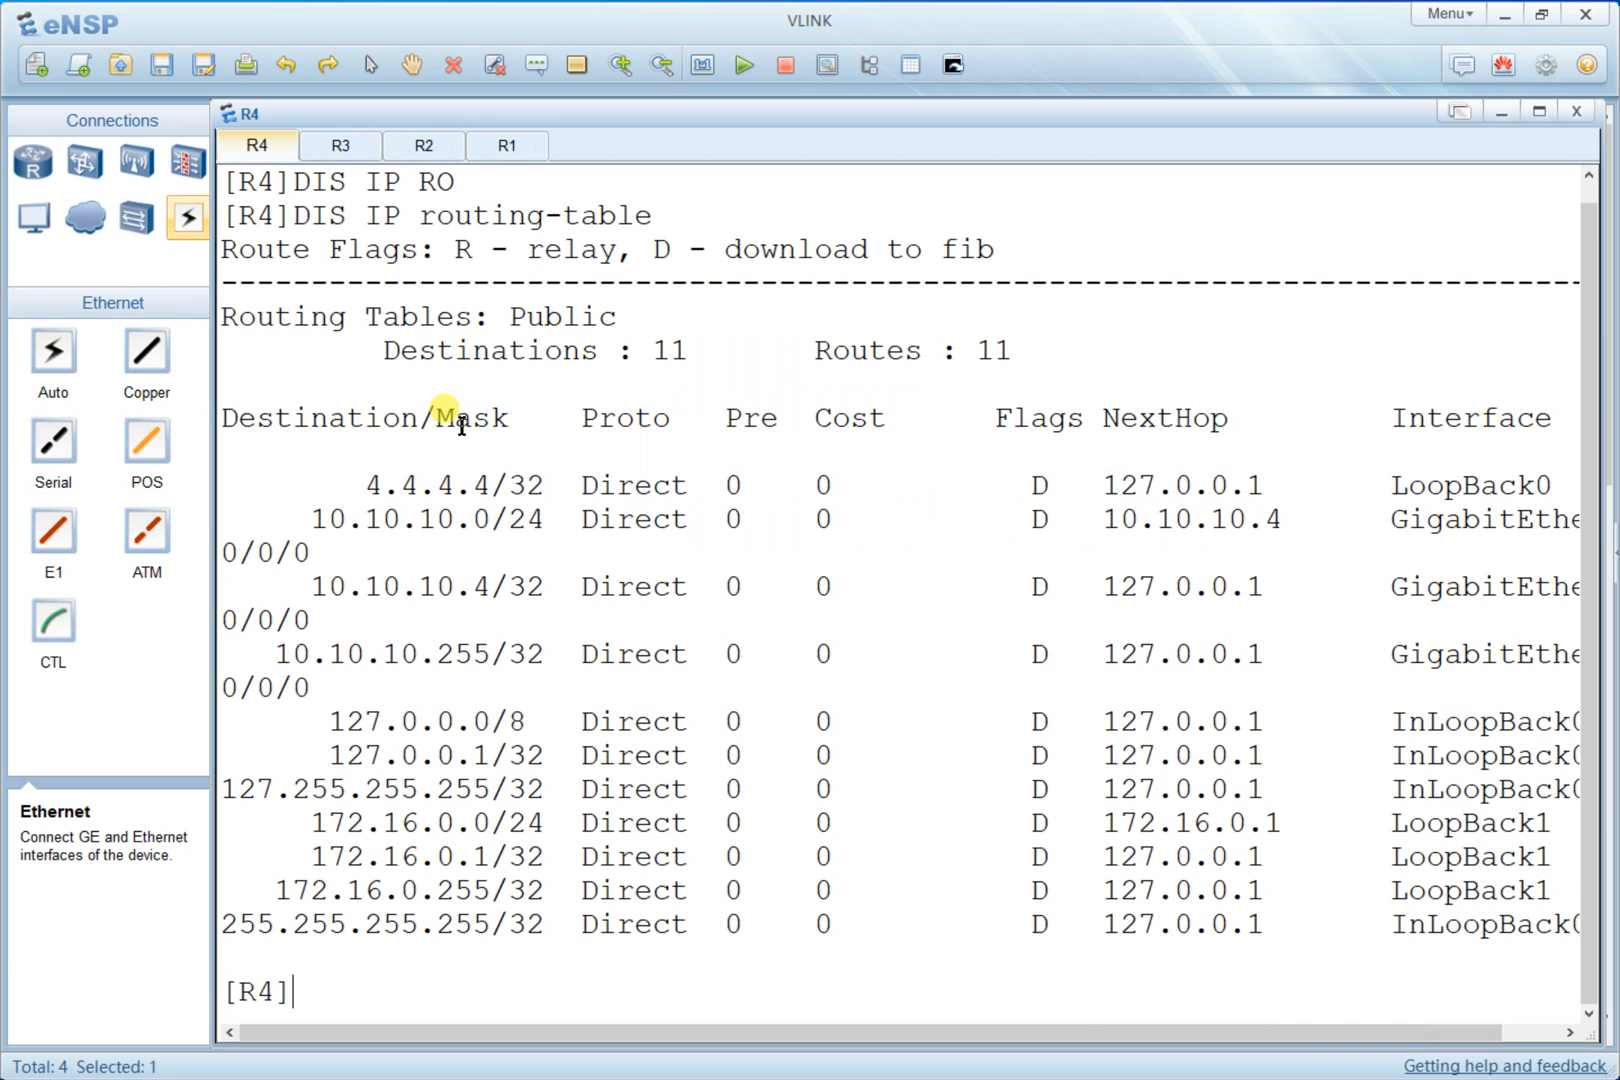
right_click(845, 449)
click(951, 509)
right_click(822, 446)
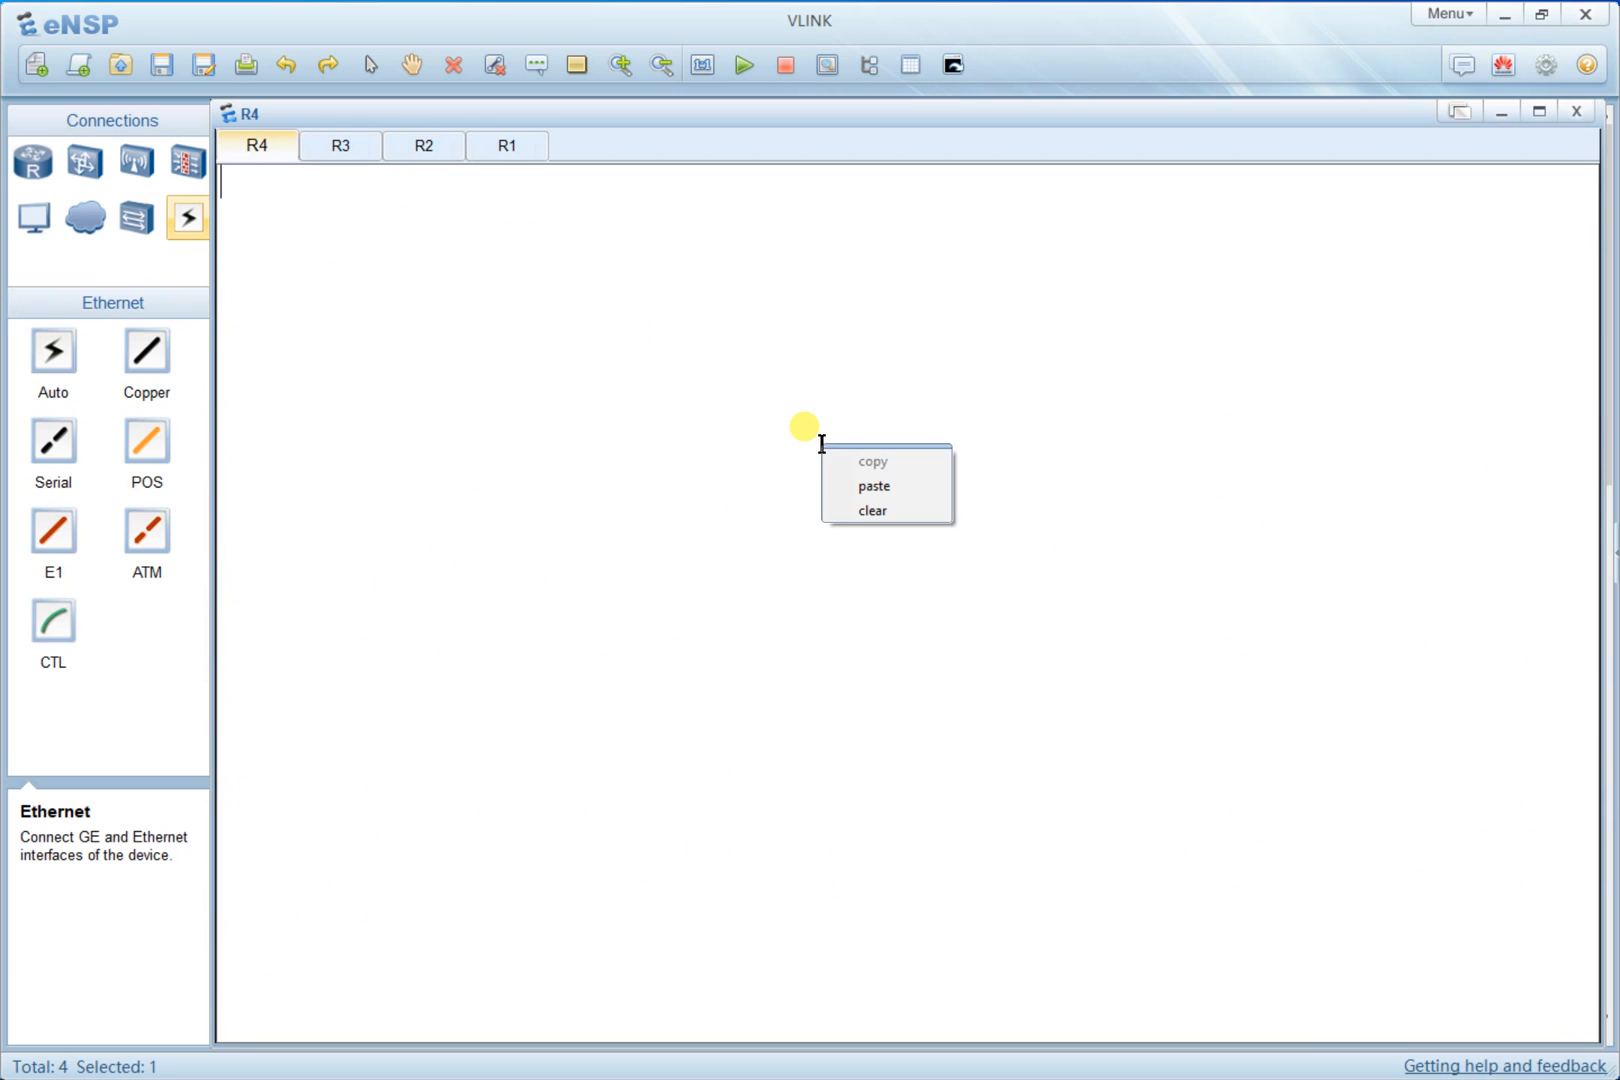
click(901, 510)
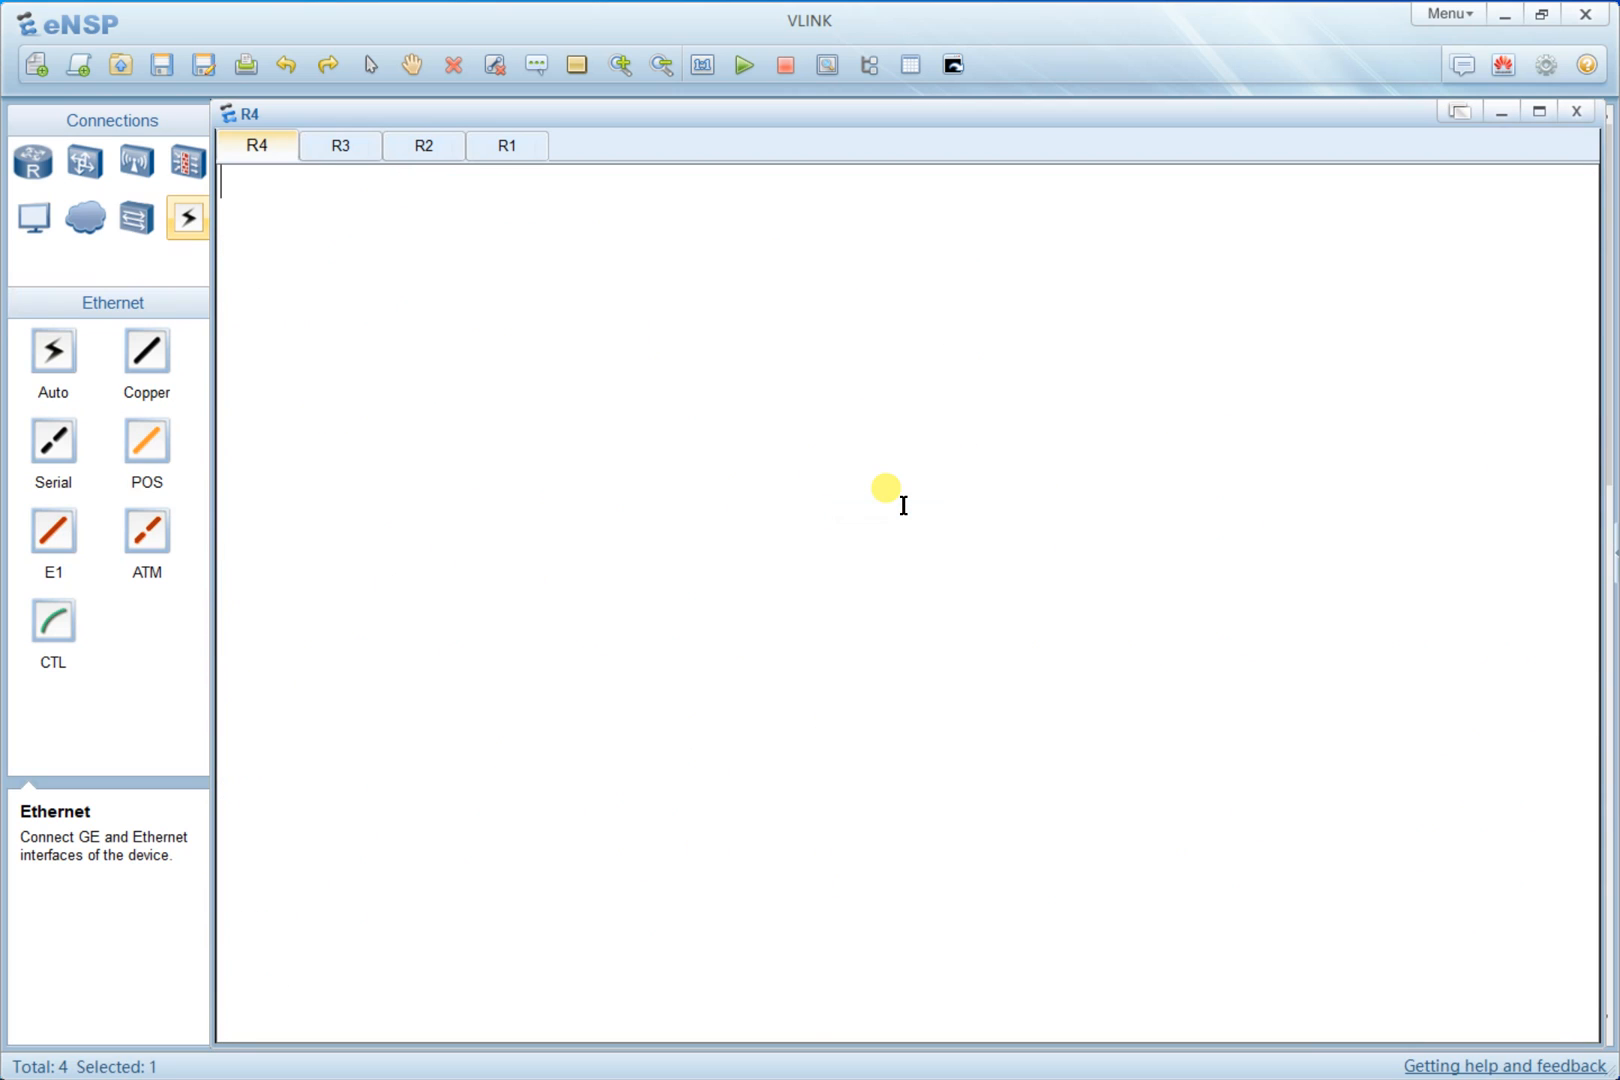
text(DIS IP routing-table)
key(Return)
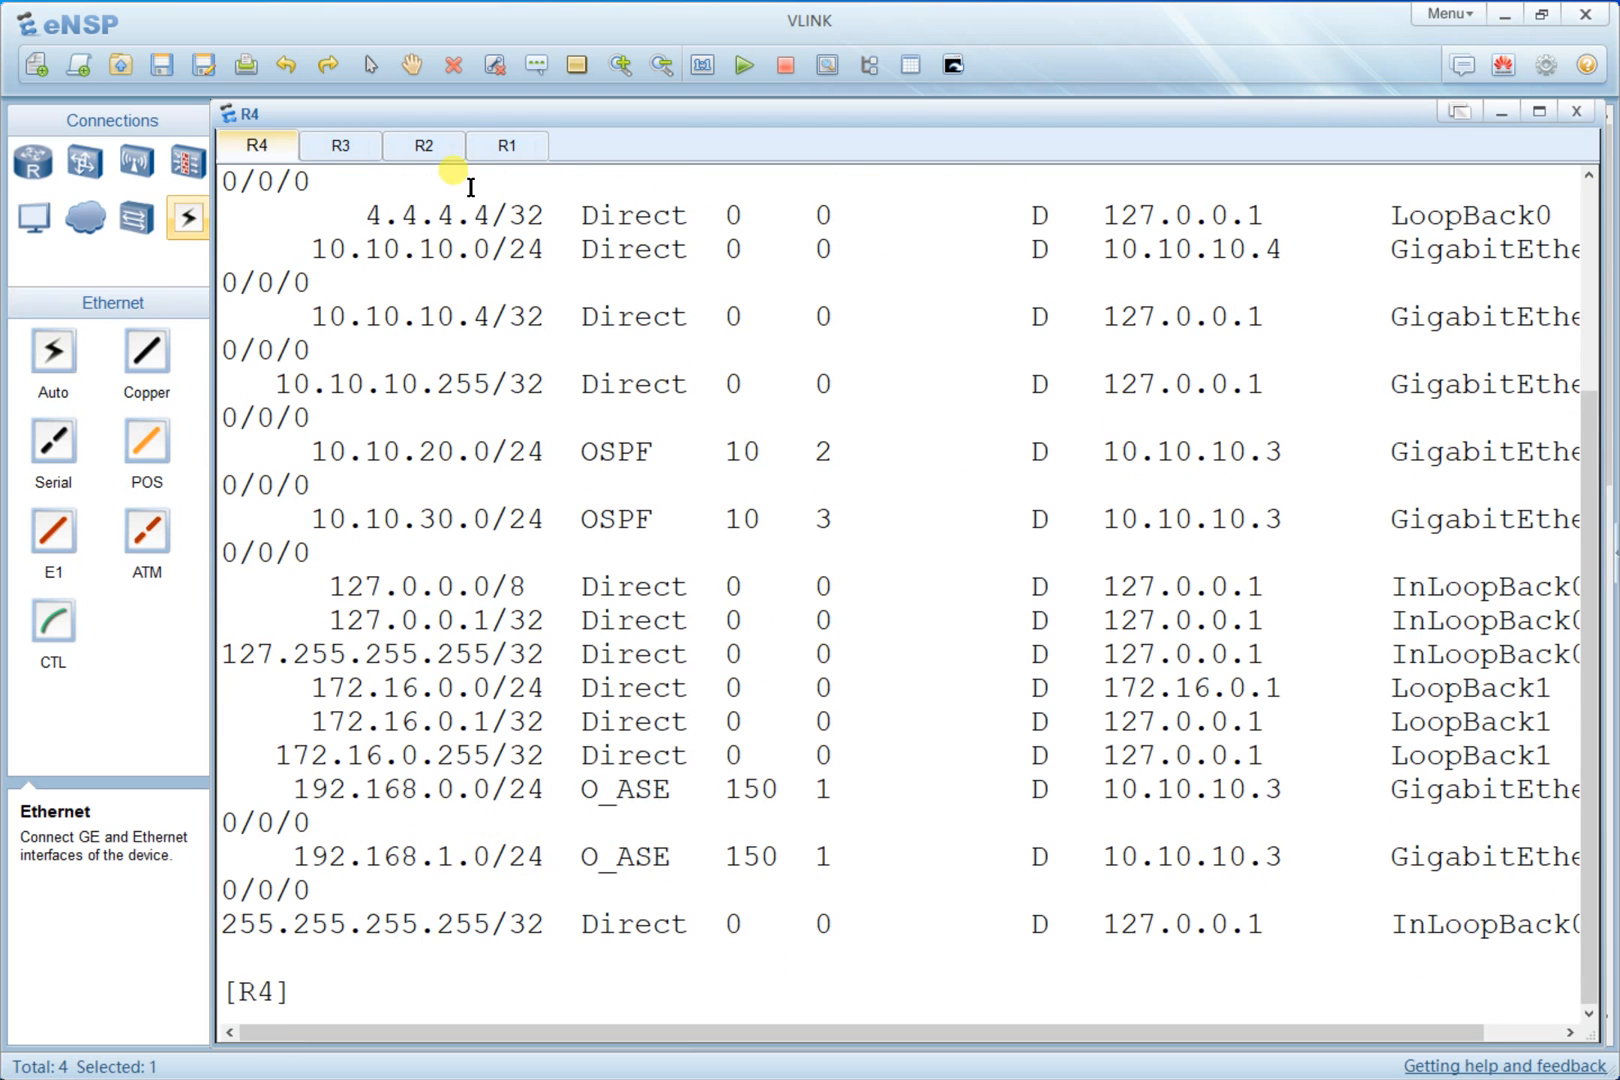
- Examine R4's routing table for the OSPF routes 10.10.20.0 and 10.10.30.0 and external routes 192.168.0.0 and 192.168.1.0
scroll(771, 562, up, 1)
scroll(771, 562, up, 2)
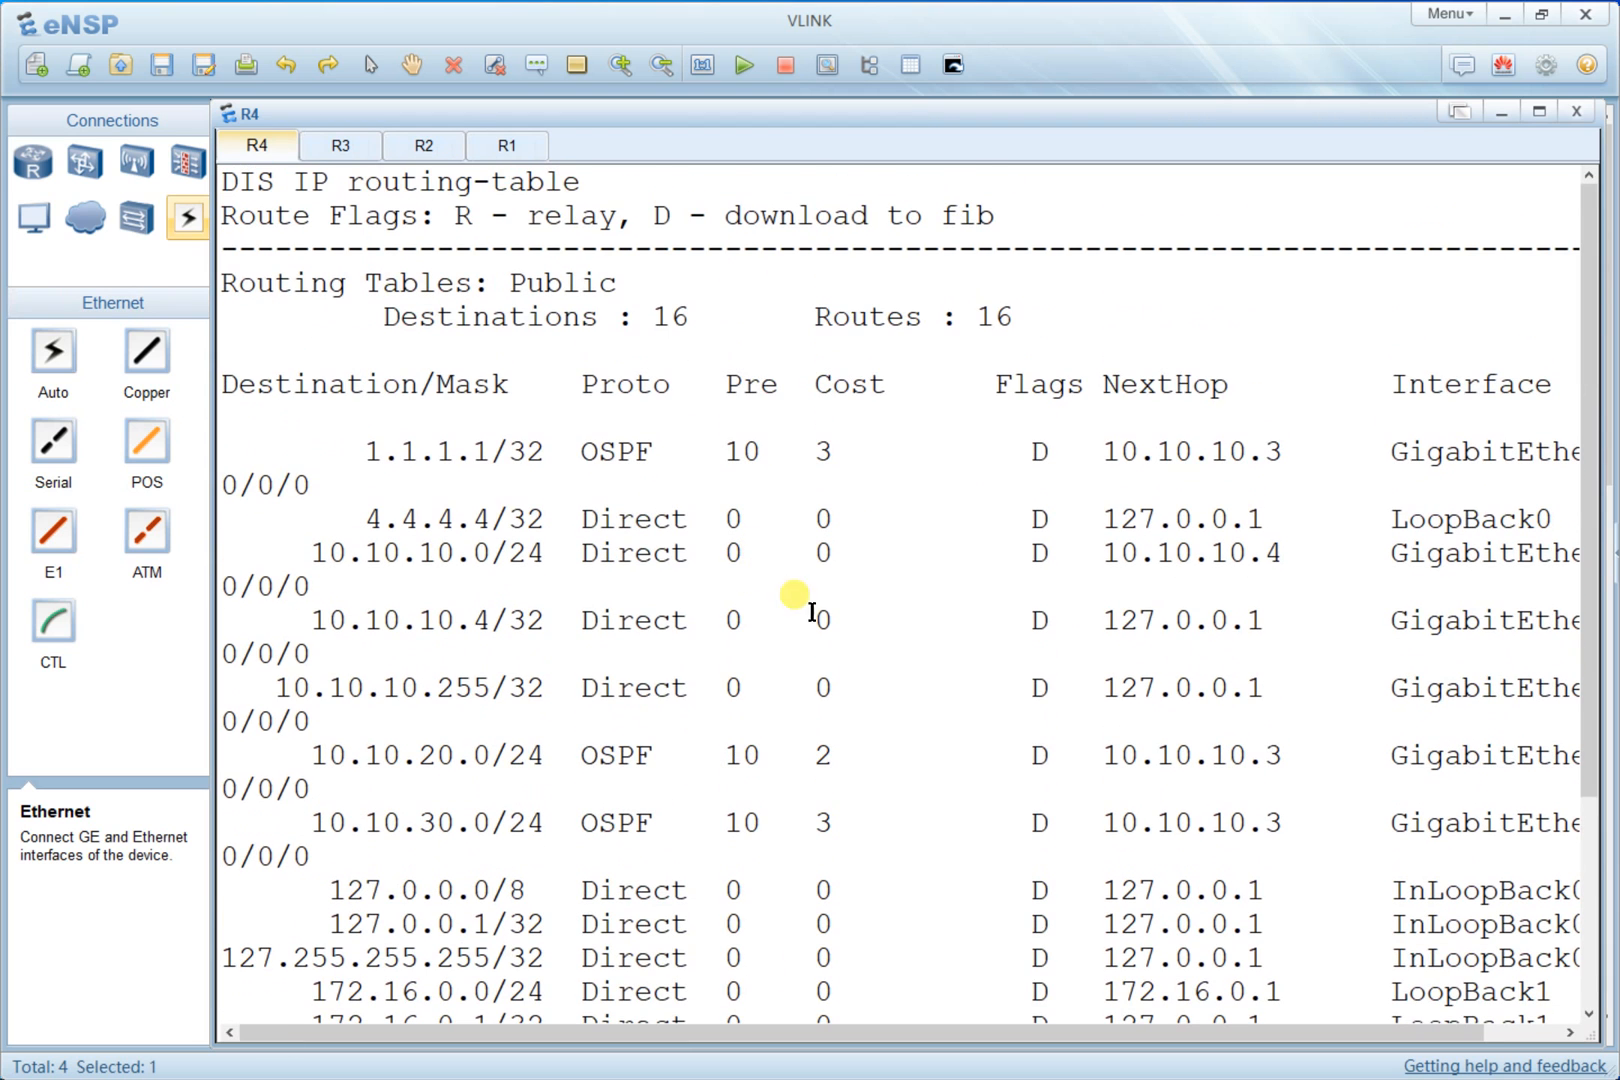
scroll(821, 615, down, 3)
scroll(821, 615, down, 1)
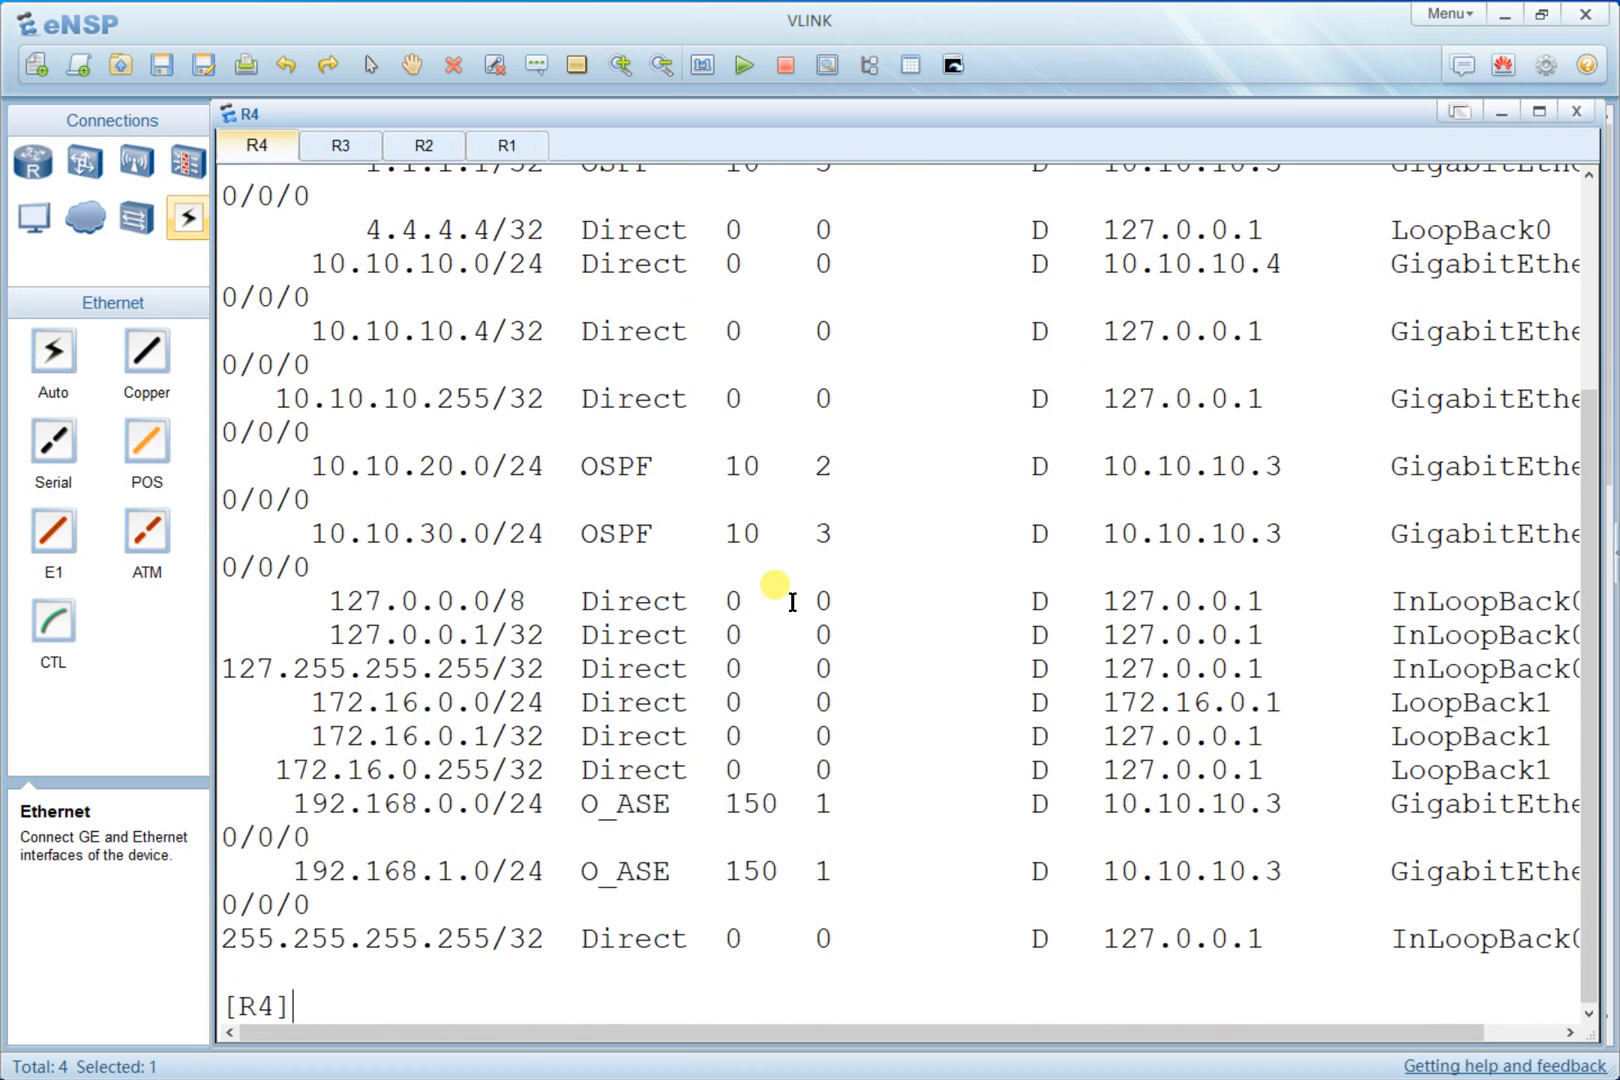
scroll(788, 600, up, 3)
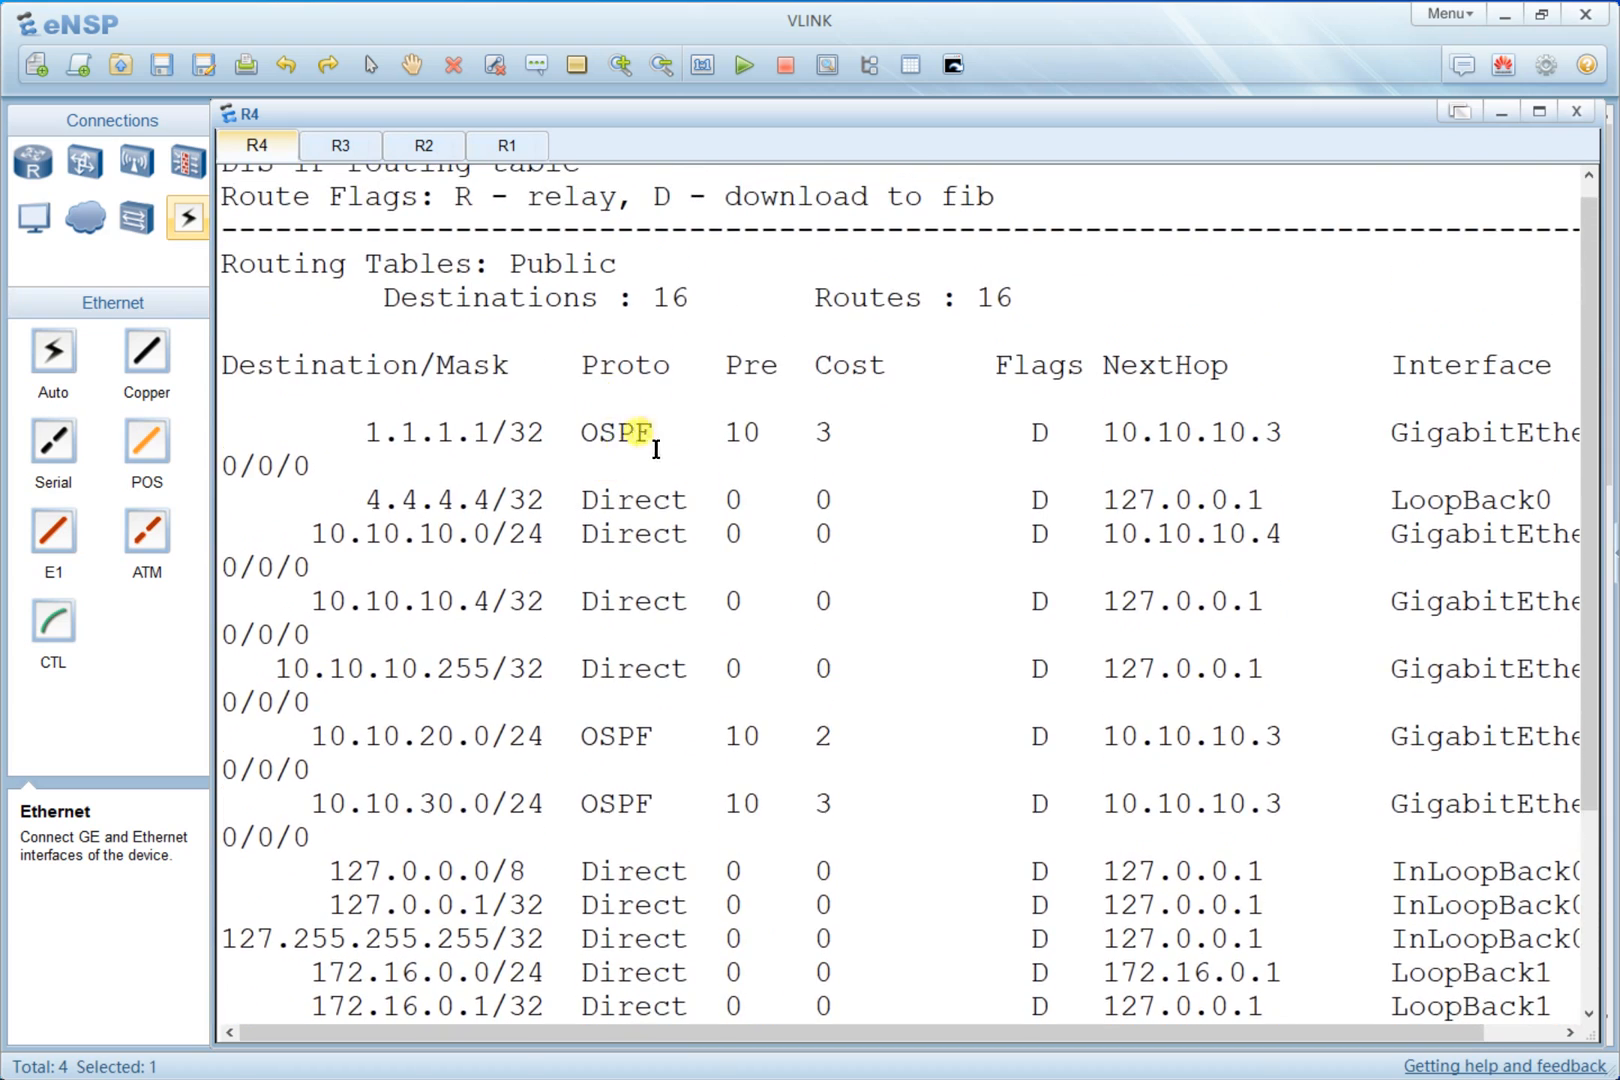
drag(665, 410, 527, 410)
scroll(680, 610, down, 3)
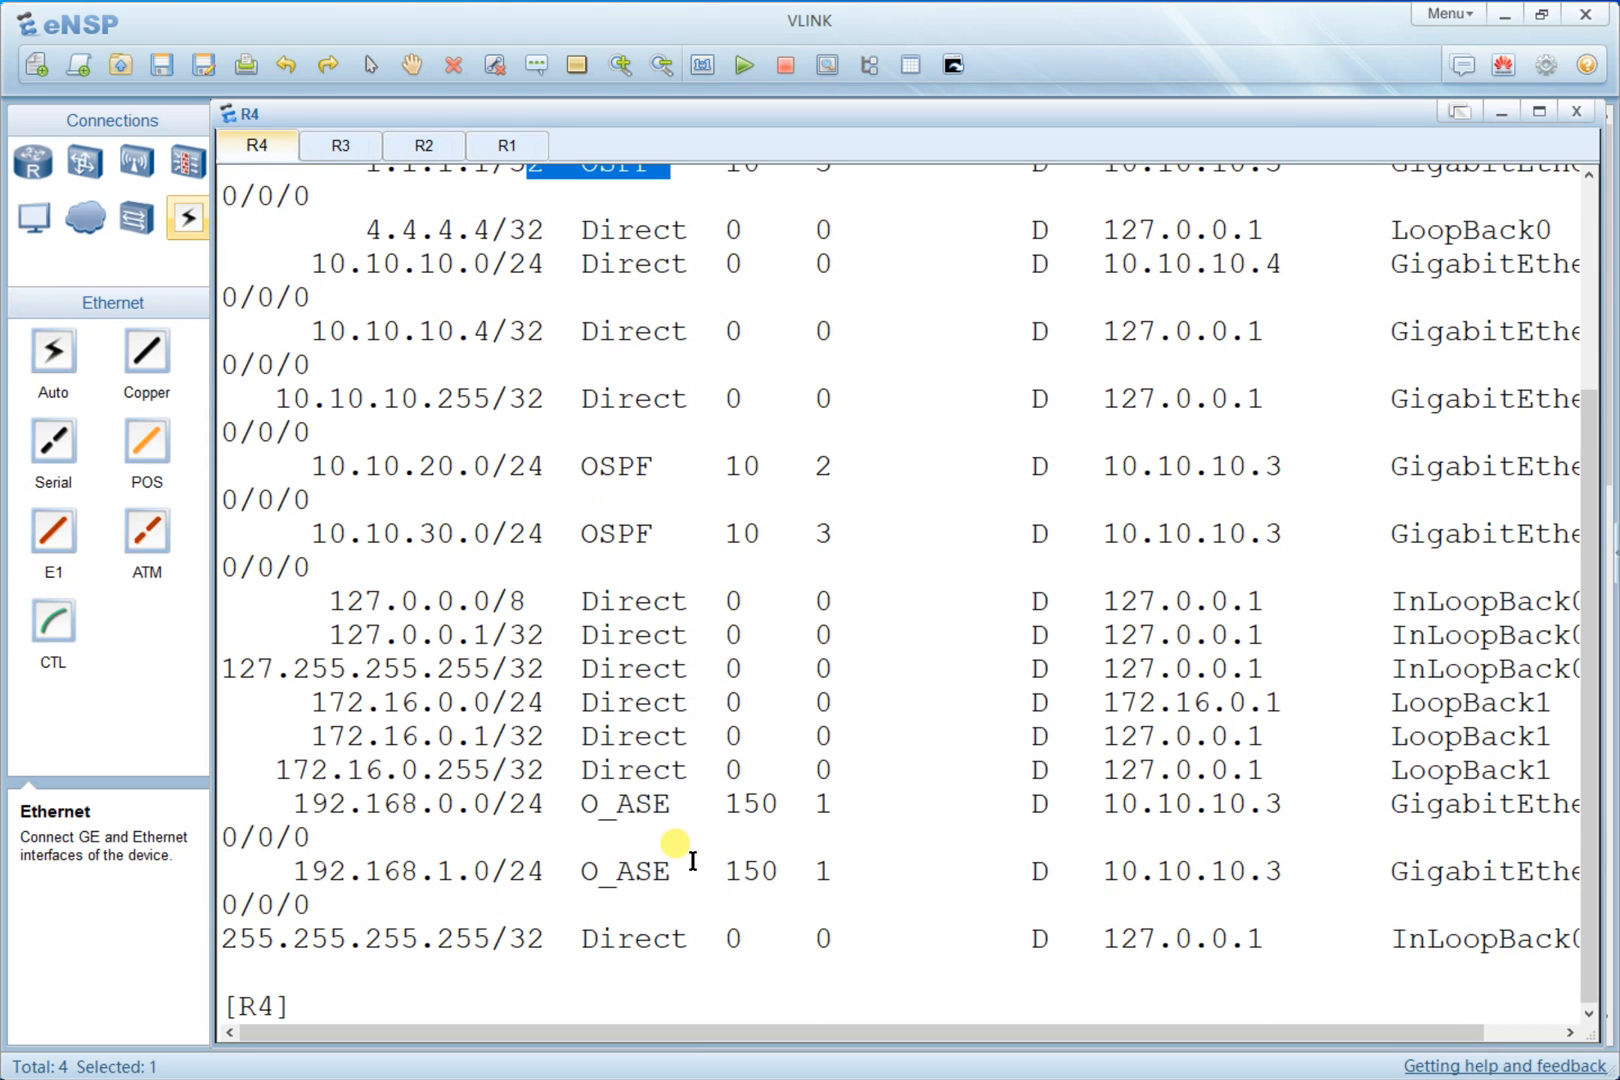
drag(688, 808, 582, 806)
drag(684, 873, 556, 862)
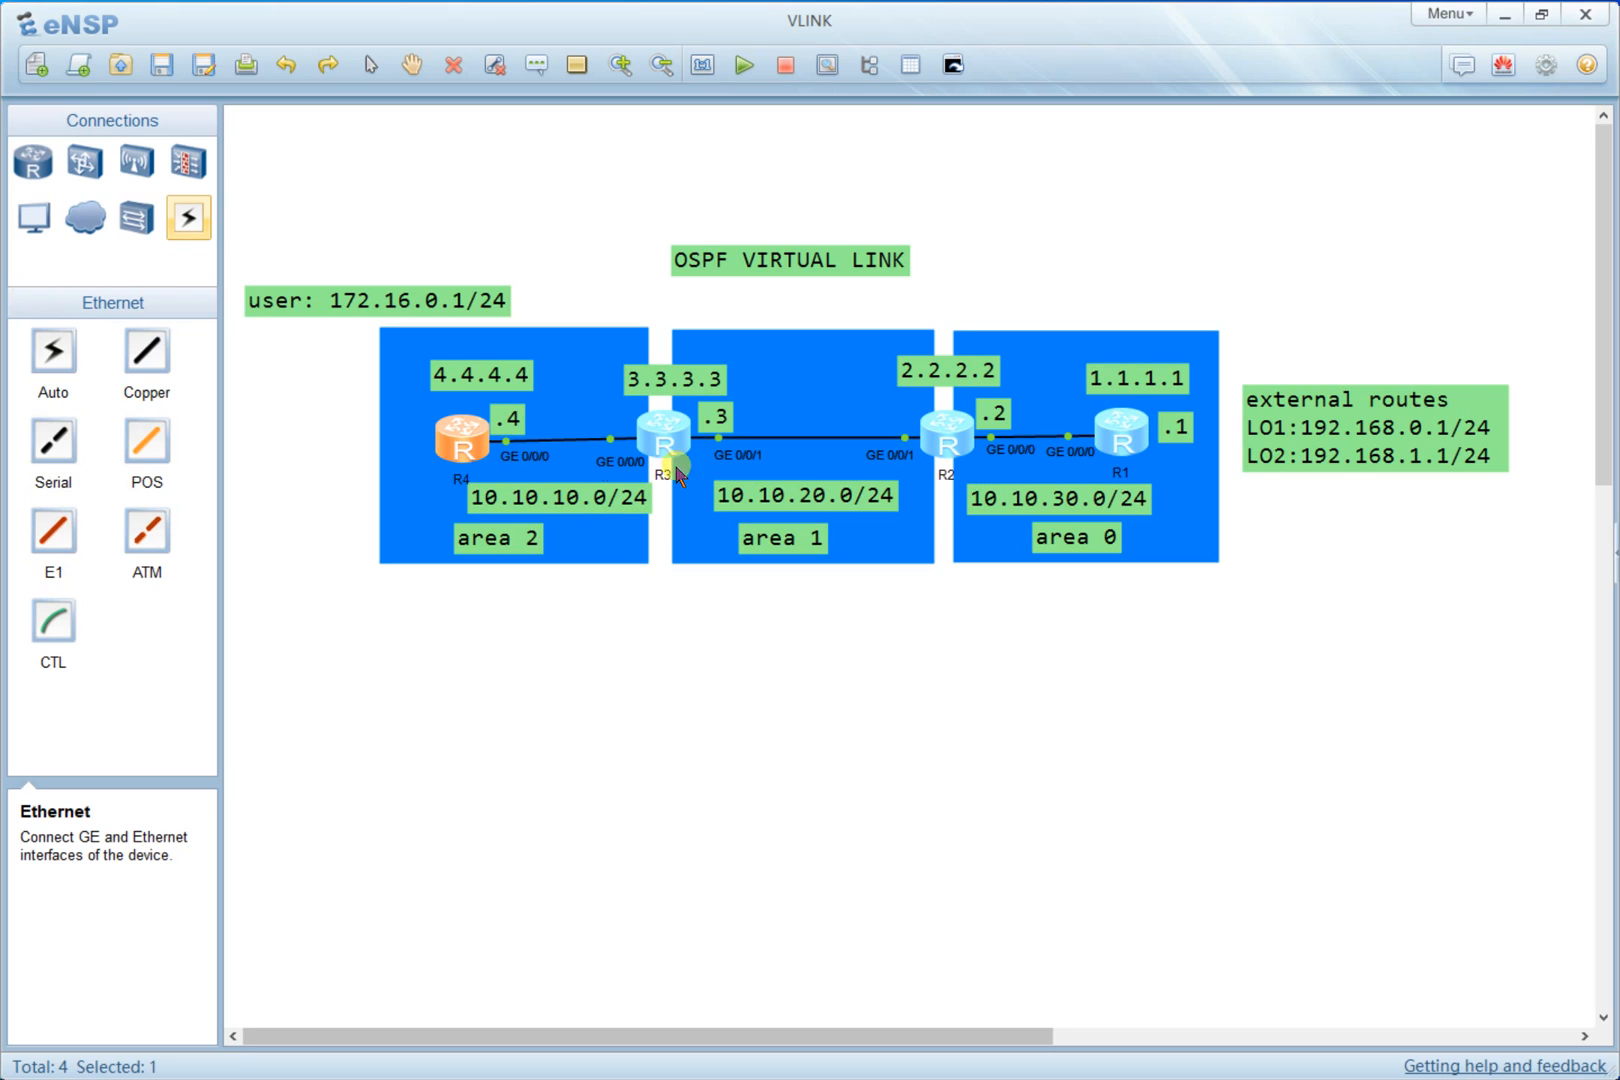
double_click(455, 452)
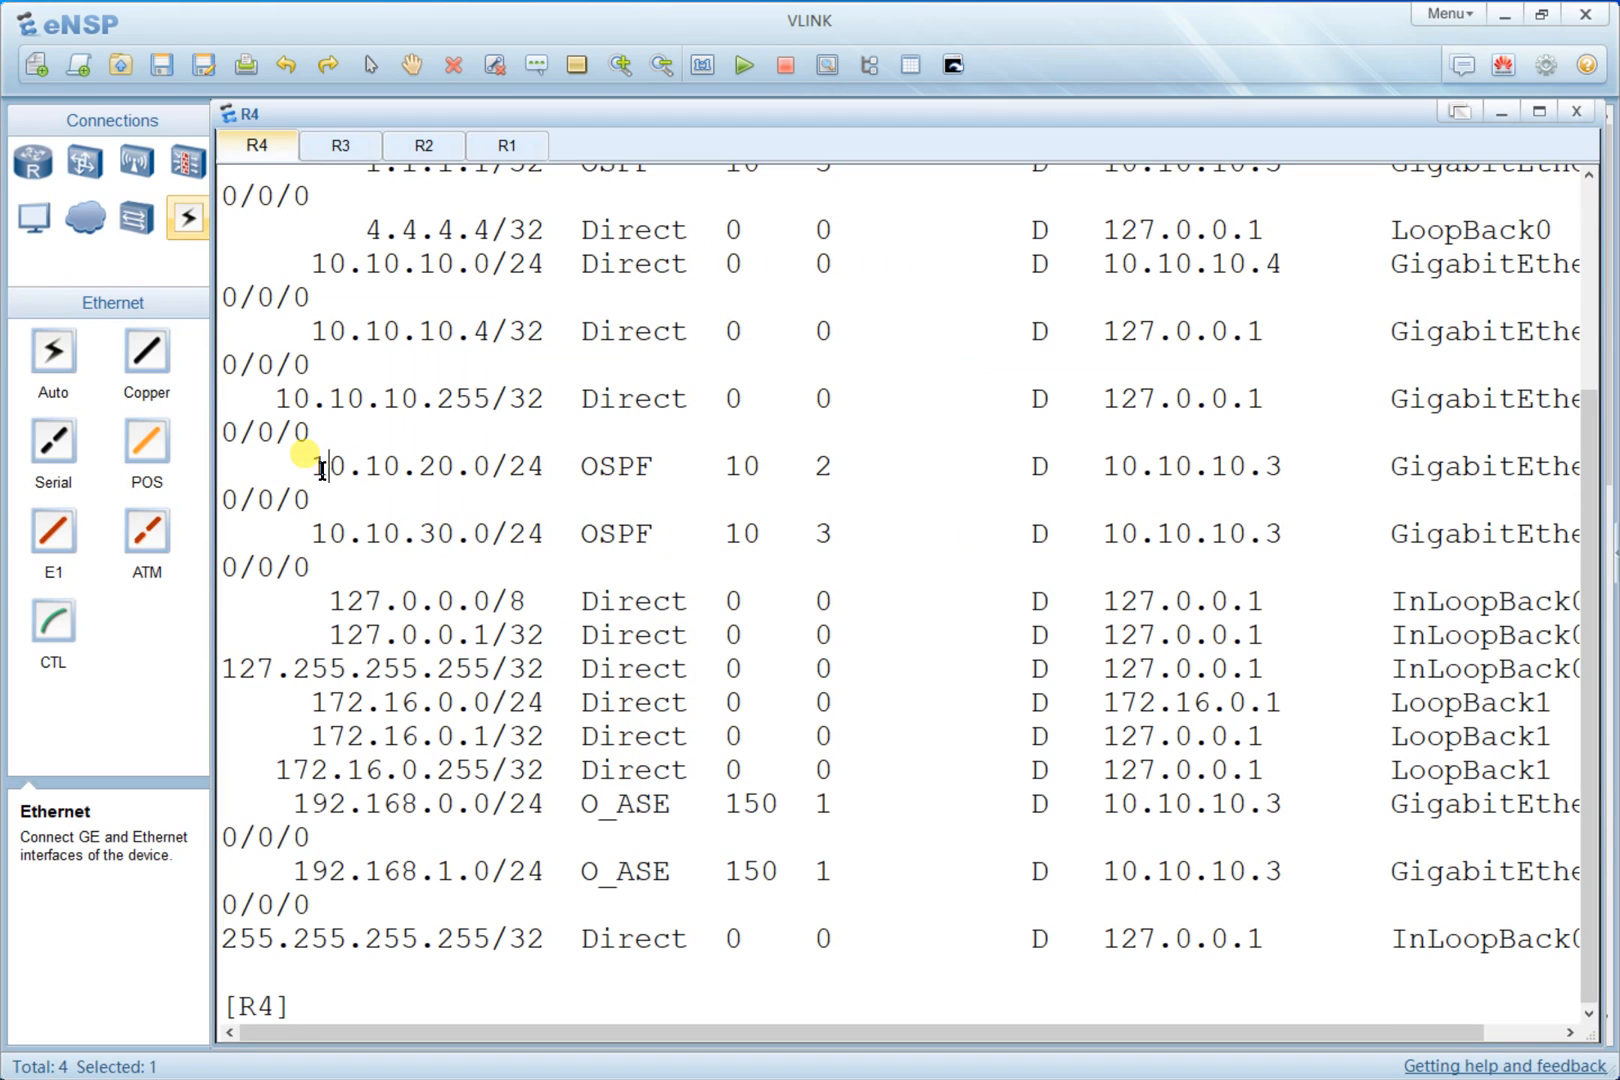
drag(314, 466, 490, 466)
drag(329, 533, 517, 540)
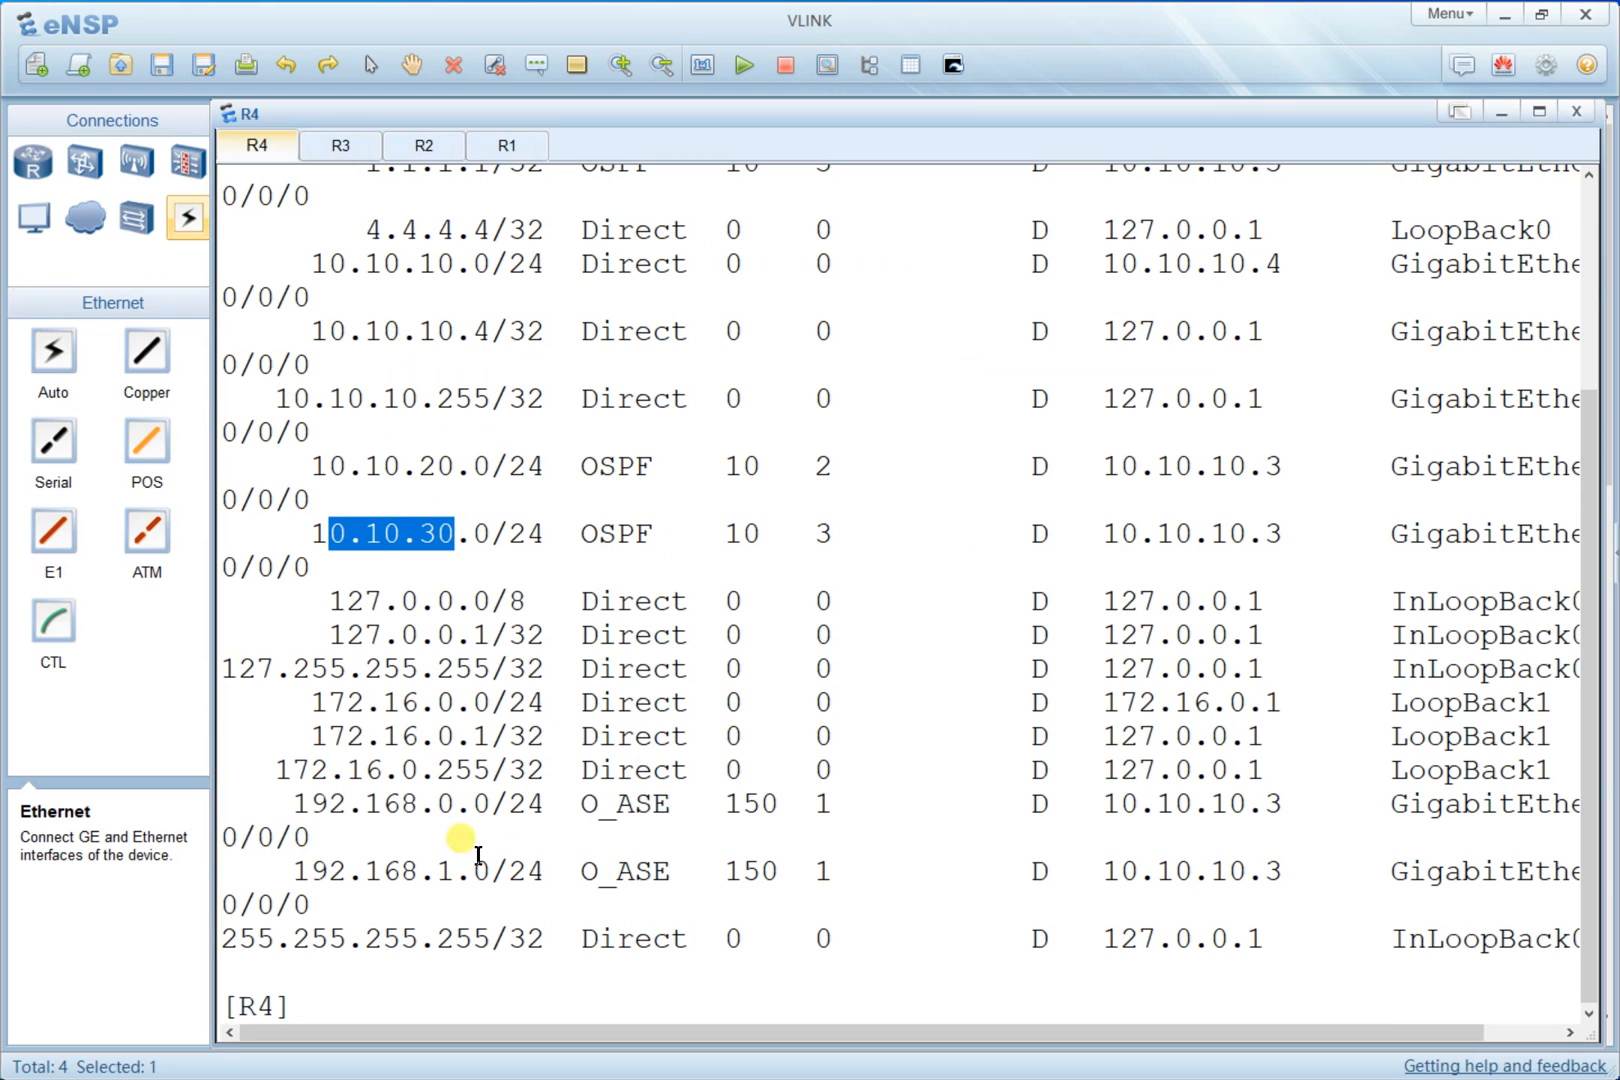
drag(292, 803, 510, 803)
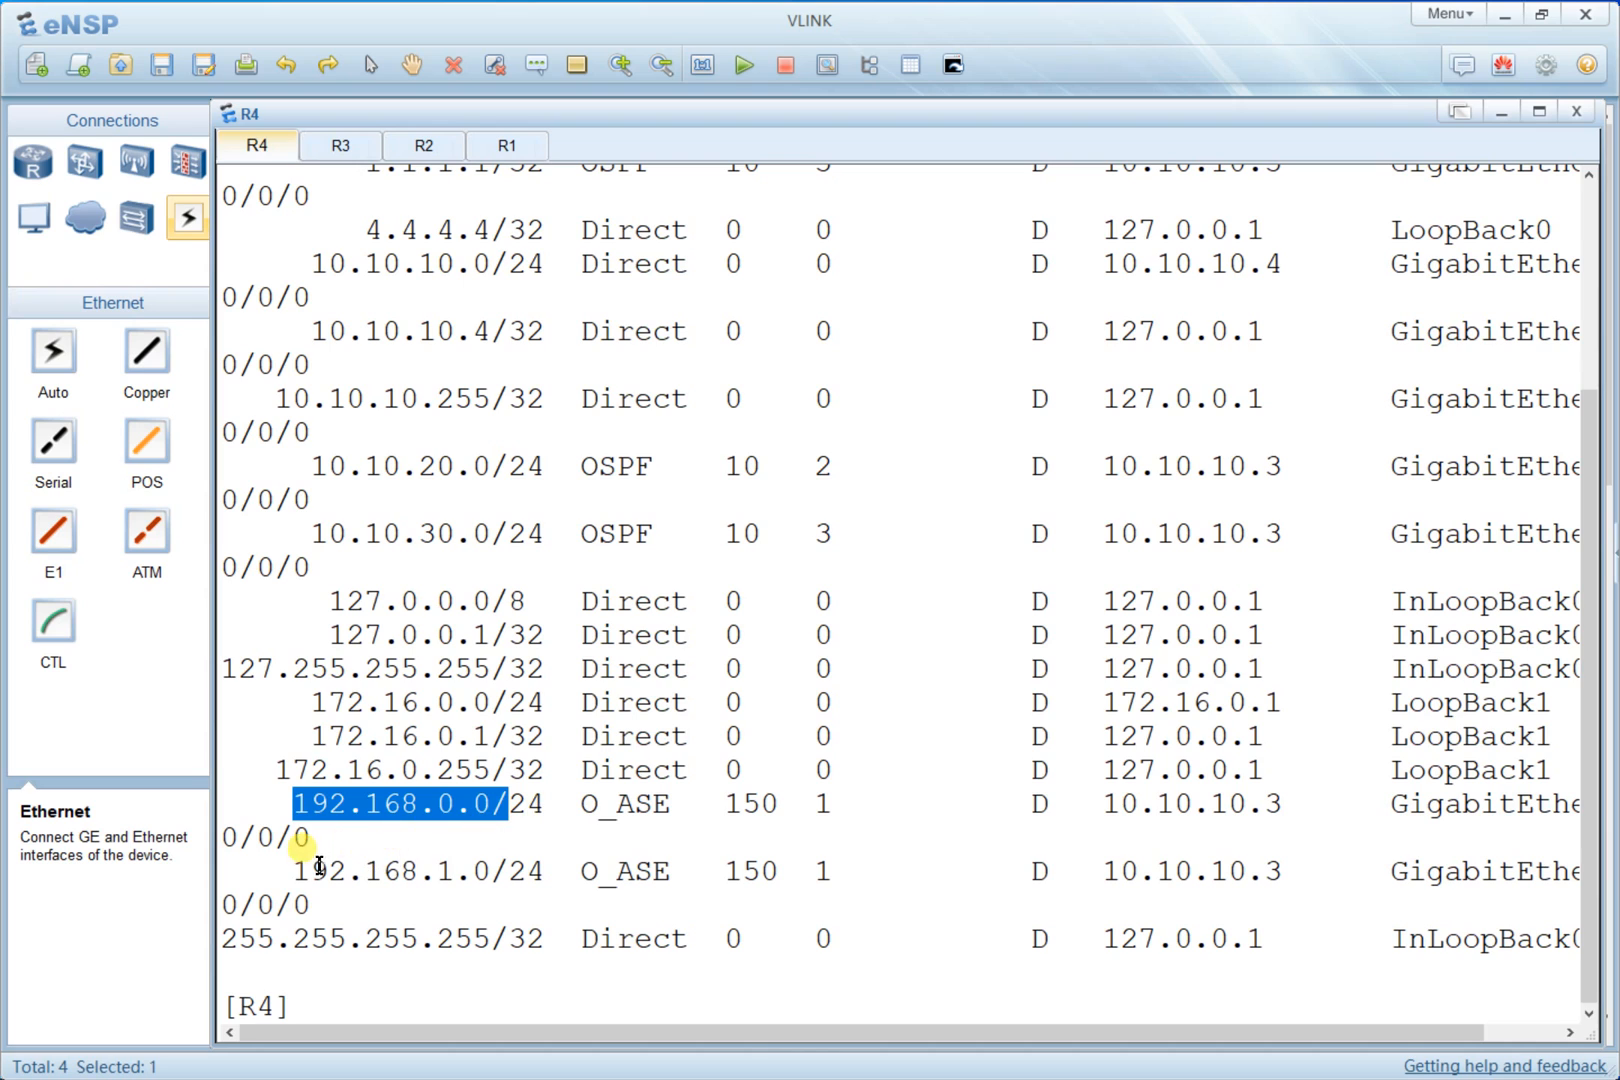
drag(310, 871, 545, 871)
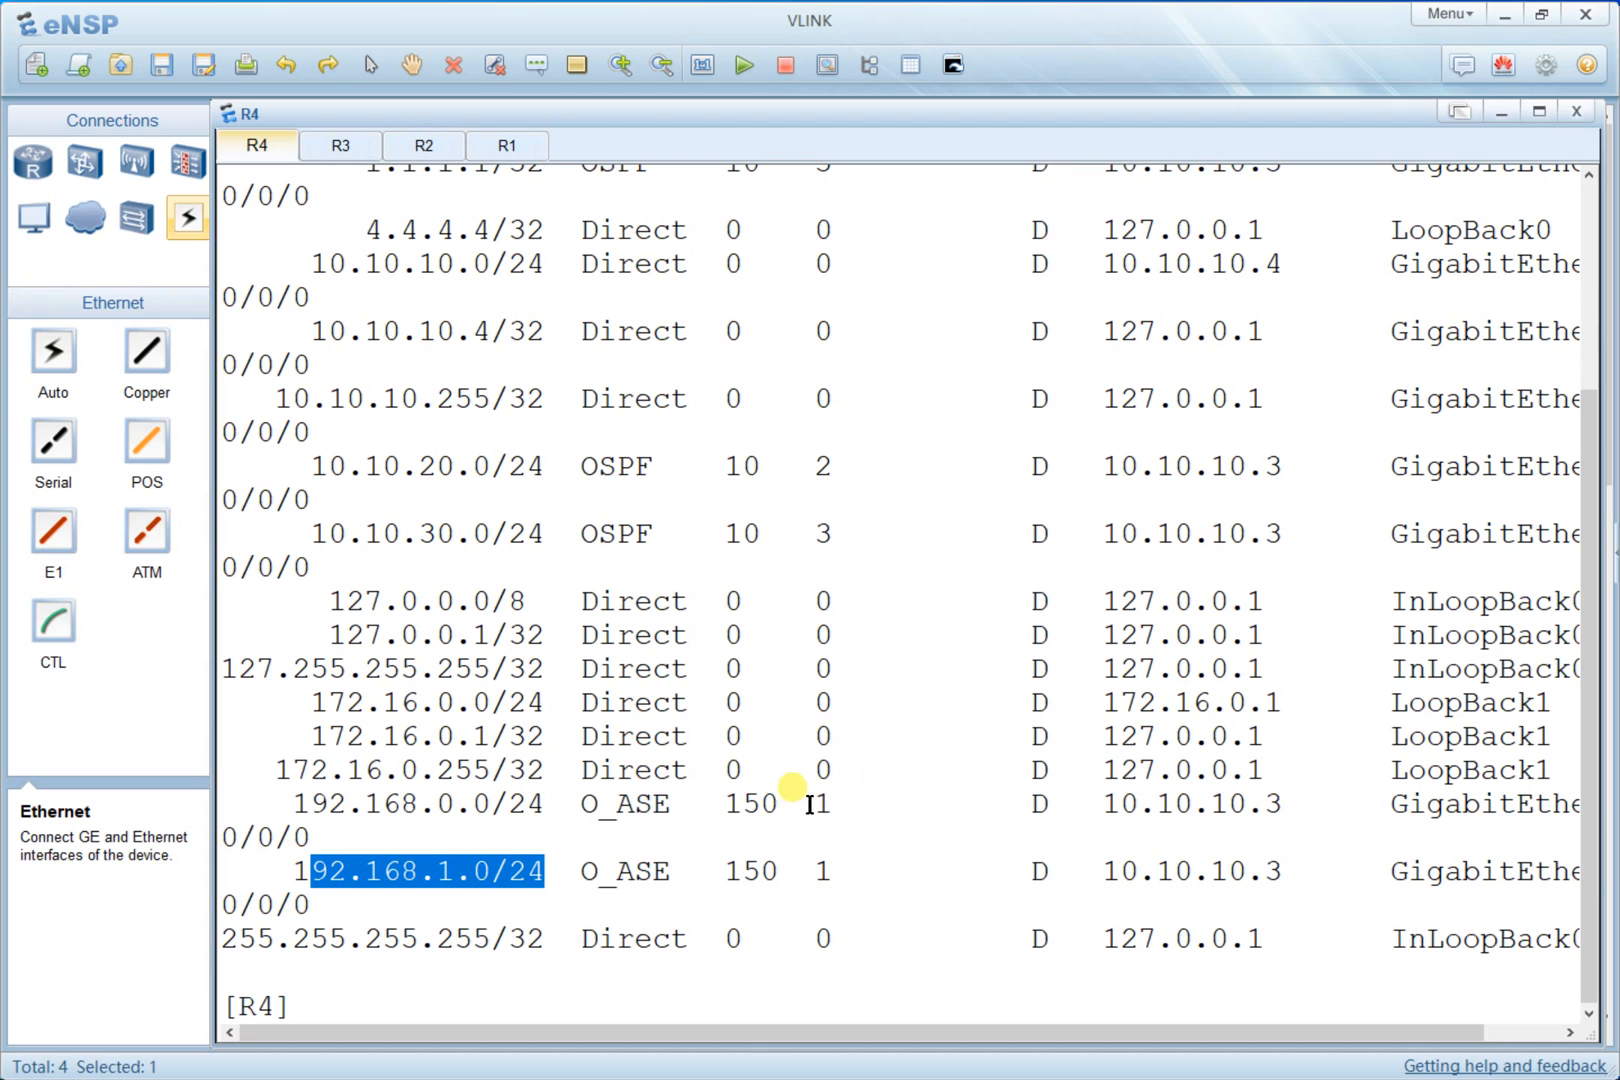
scroll(810, 800, up, 3)
scroll(820, 790, down, 3)
key(alt+Tab)
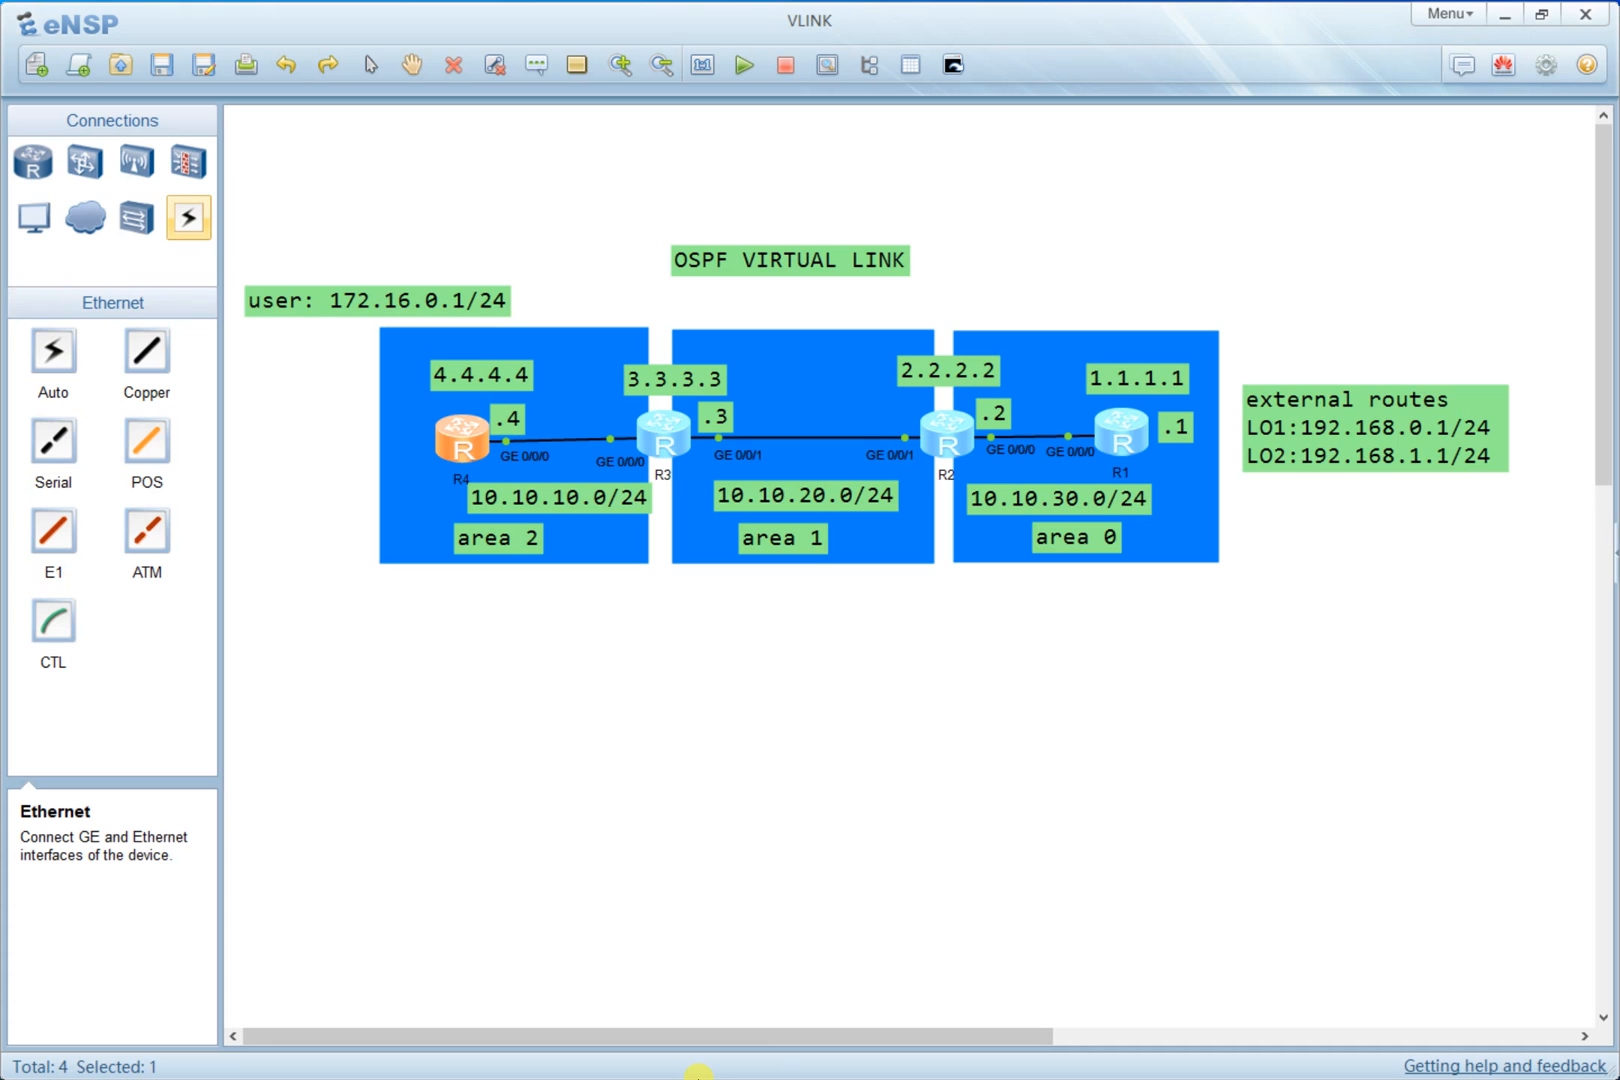
key(alt+Tab)
key(alt+Tab)
key(alt+Tab)
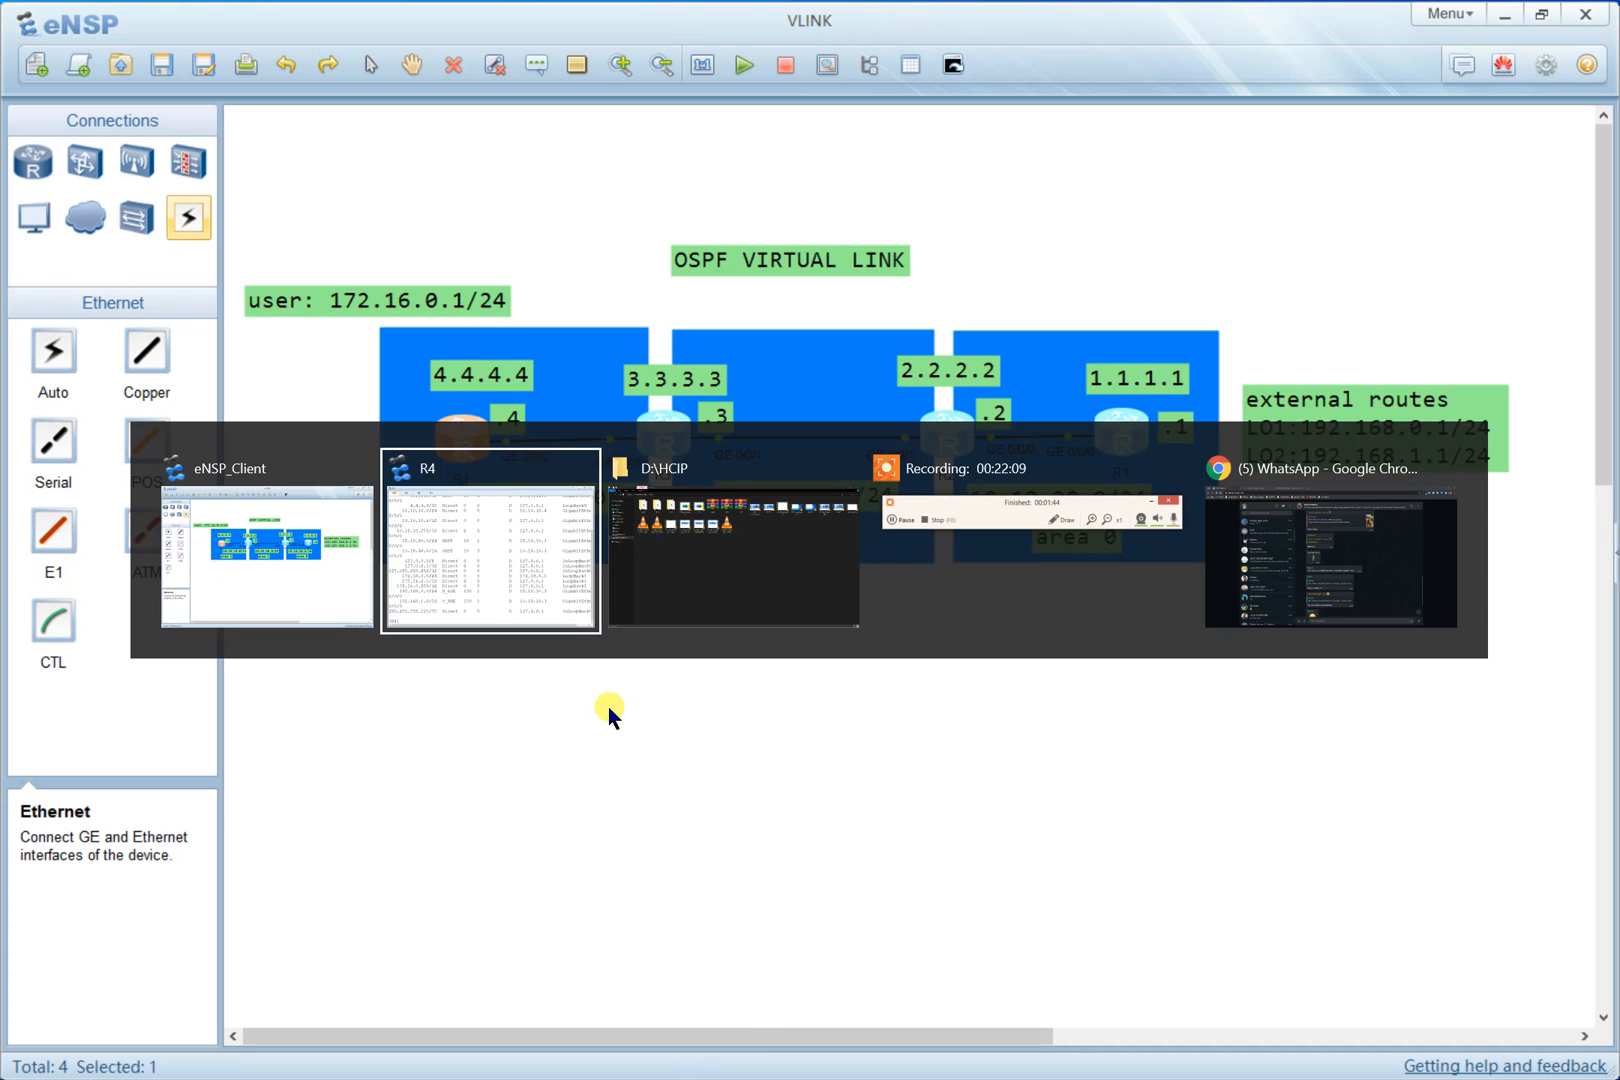